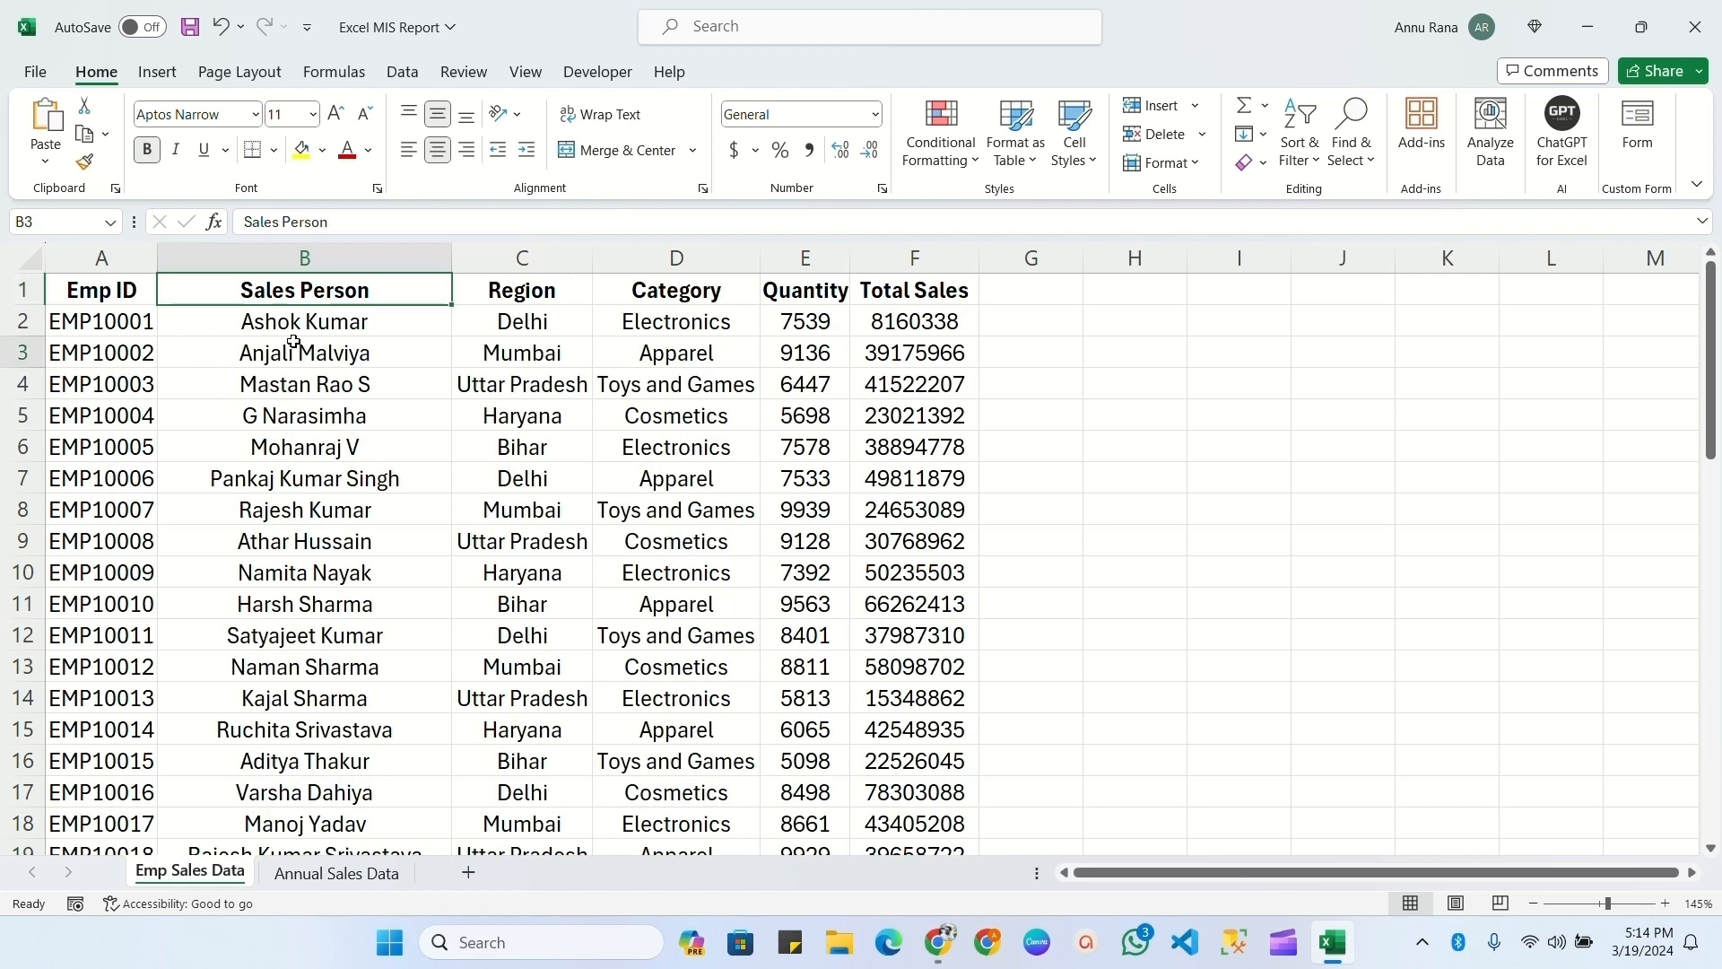
- Examine the column headers of the employee sales data, from Emp ID through Total Sales
{"action": "left_click", "coordinate": [106, 292]}
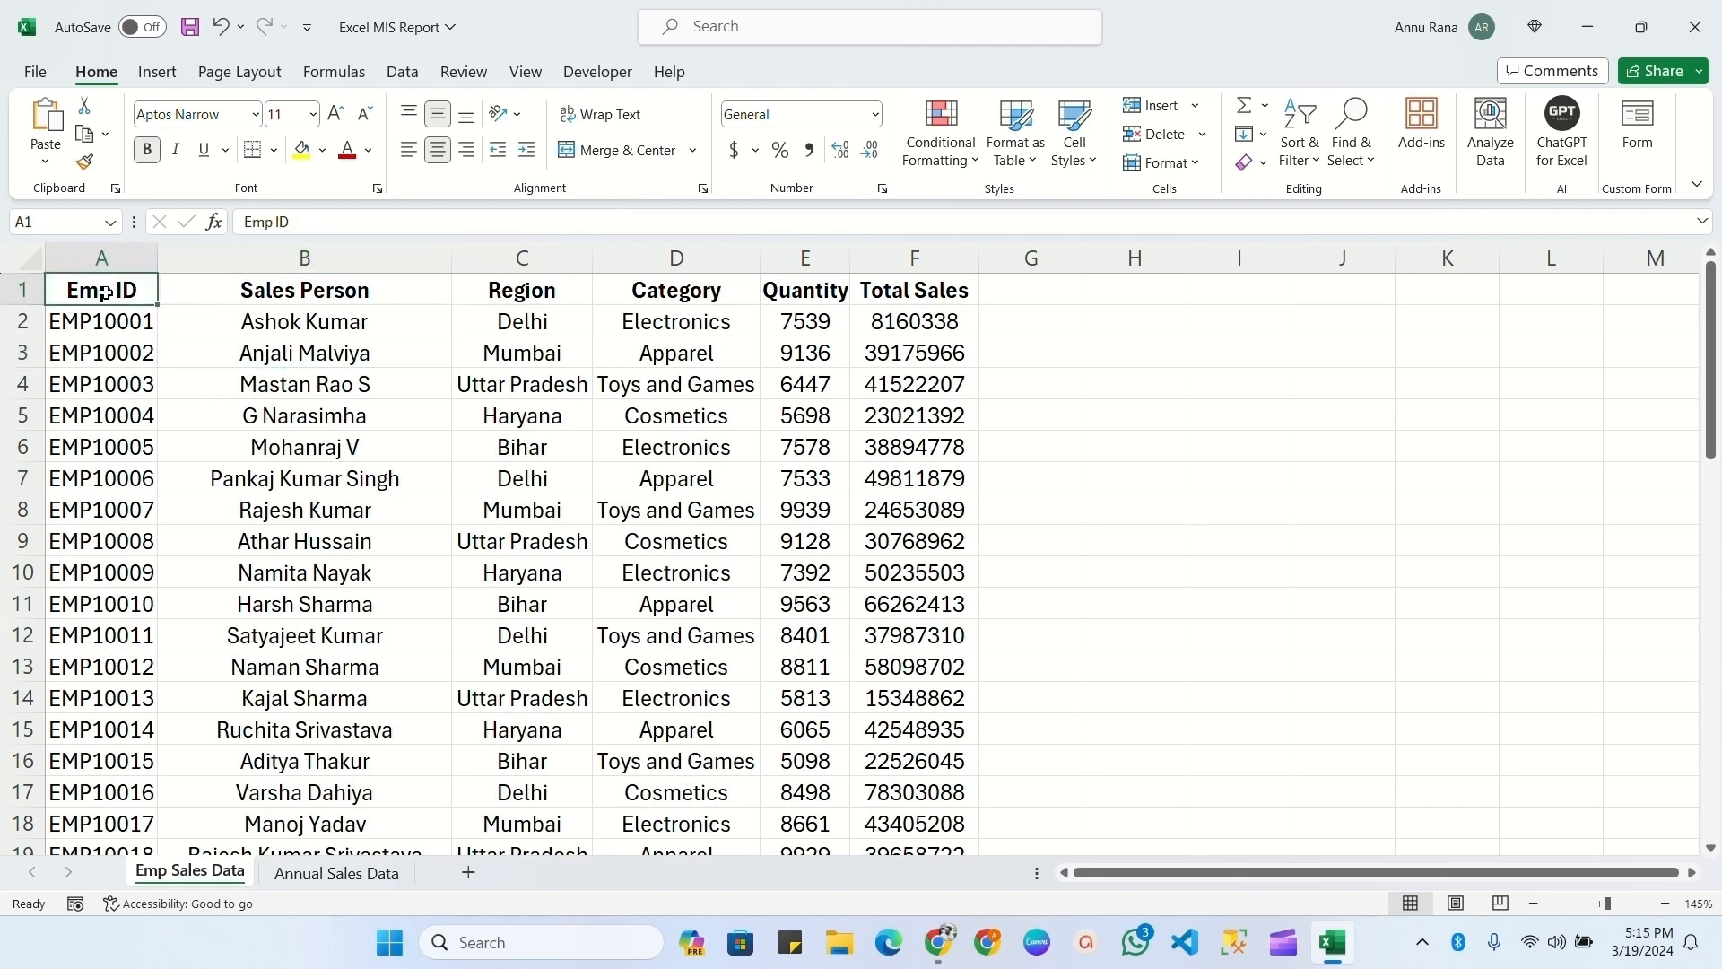
{"action": "left_click", "coordinate": [267, 296]}
{"action": "left_click", "coordinate": [542, 290]}
{"action": "left_click", "coordinate": [670, 293]}
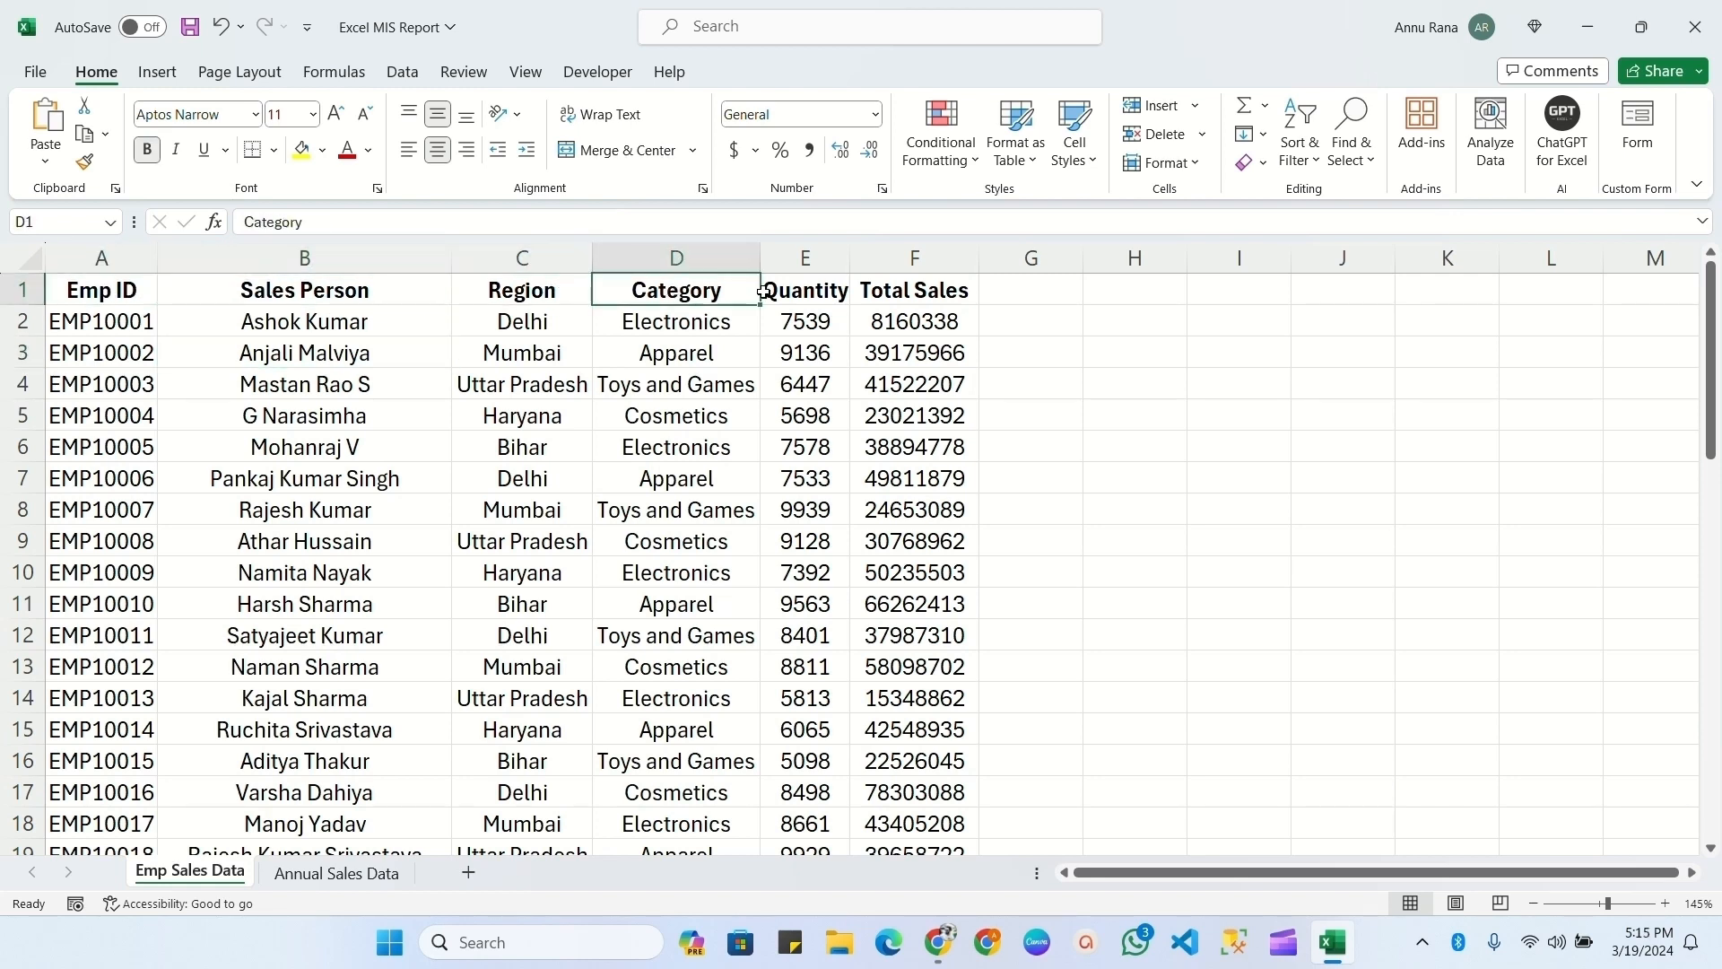
{"action": "left_click", "coordinate": [798, 289]}
{"action": "left_click", "coordinate": [909, 290]}
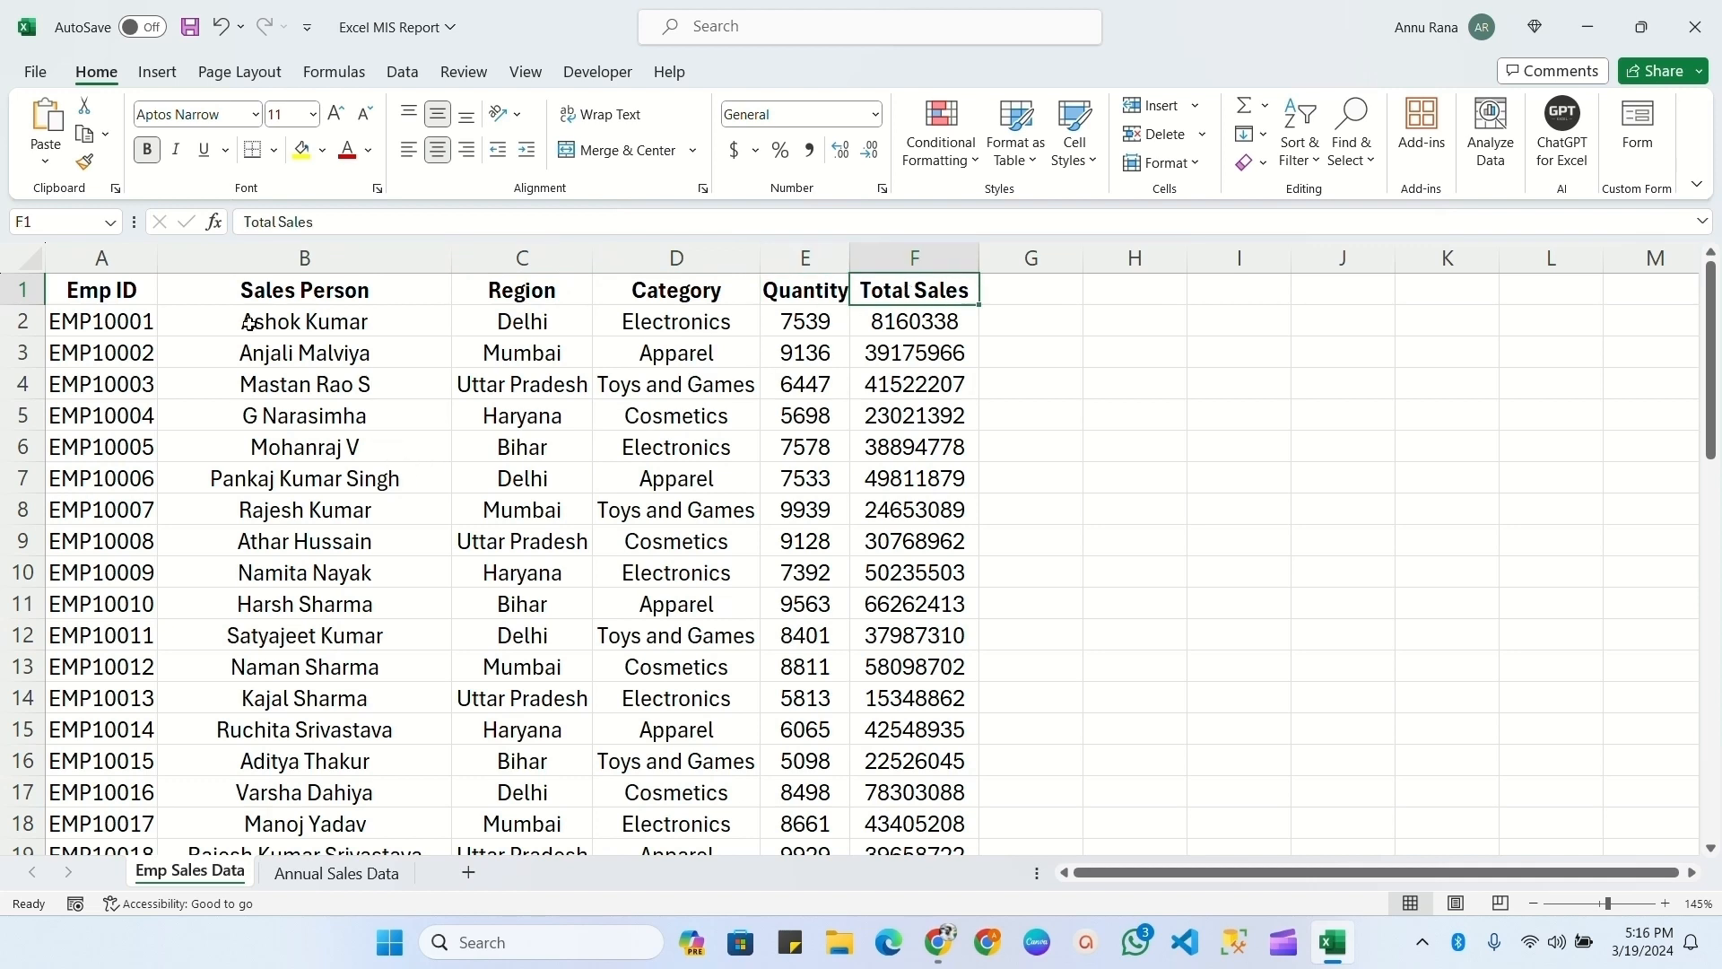
{"action": "left_click", "coordinate": [107, 294]}
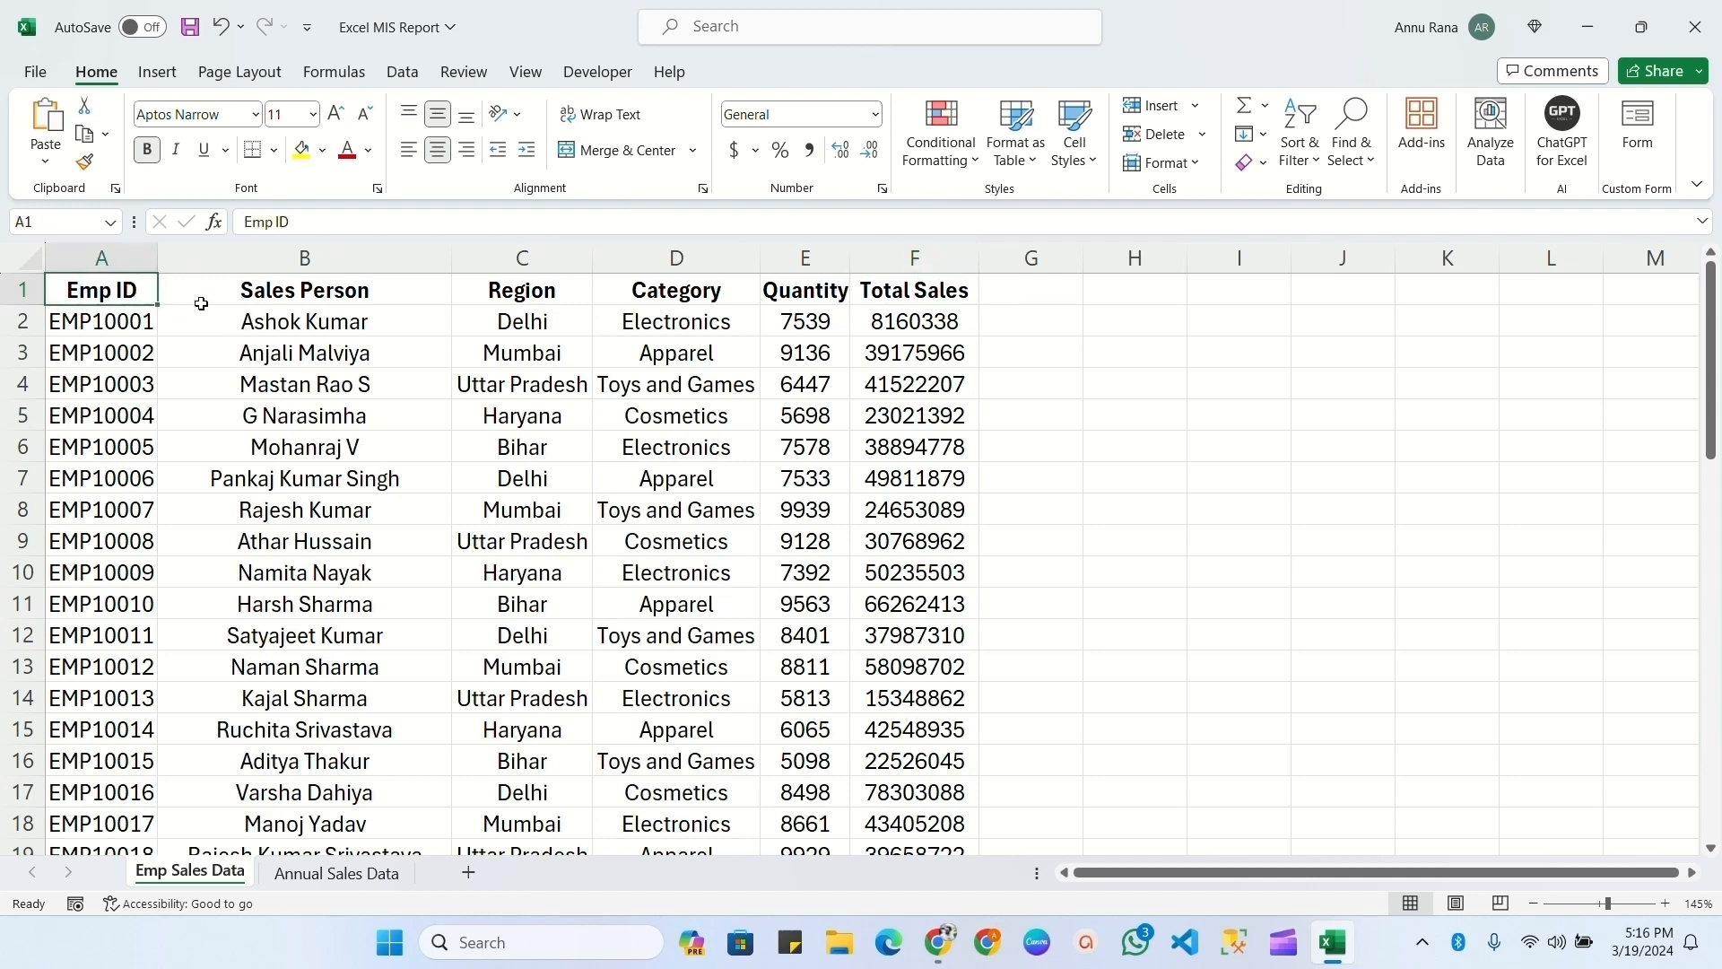
{"action": "left_click", "coordinate": [202, 304]}
{"action": "left_click", "coordinate": [528, 289]}
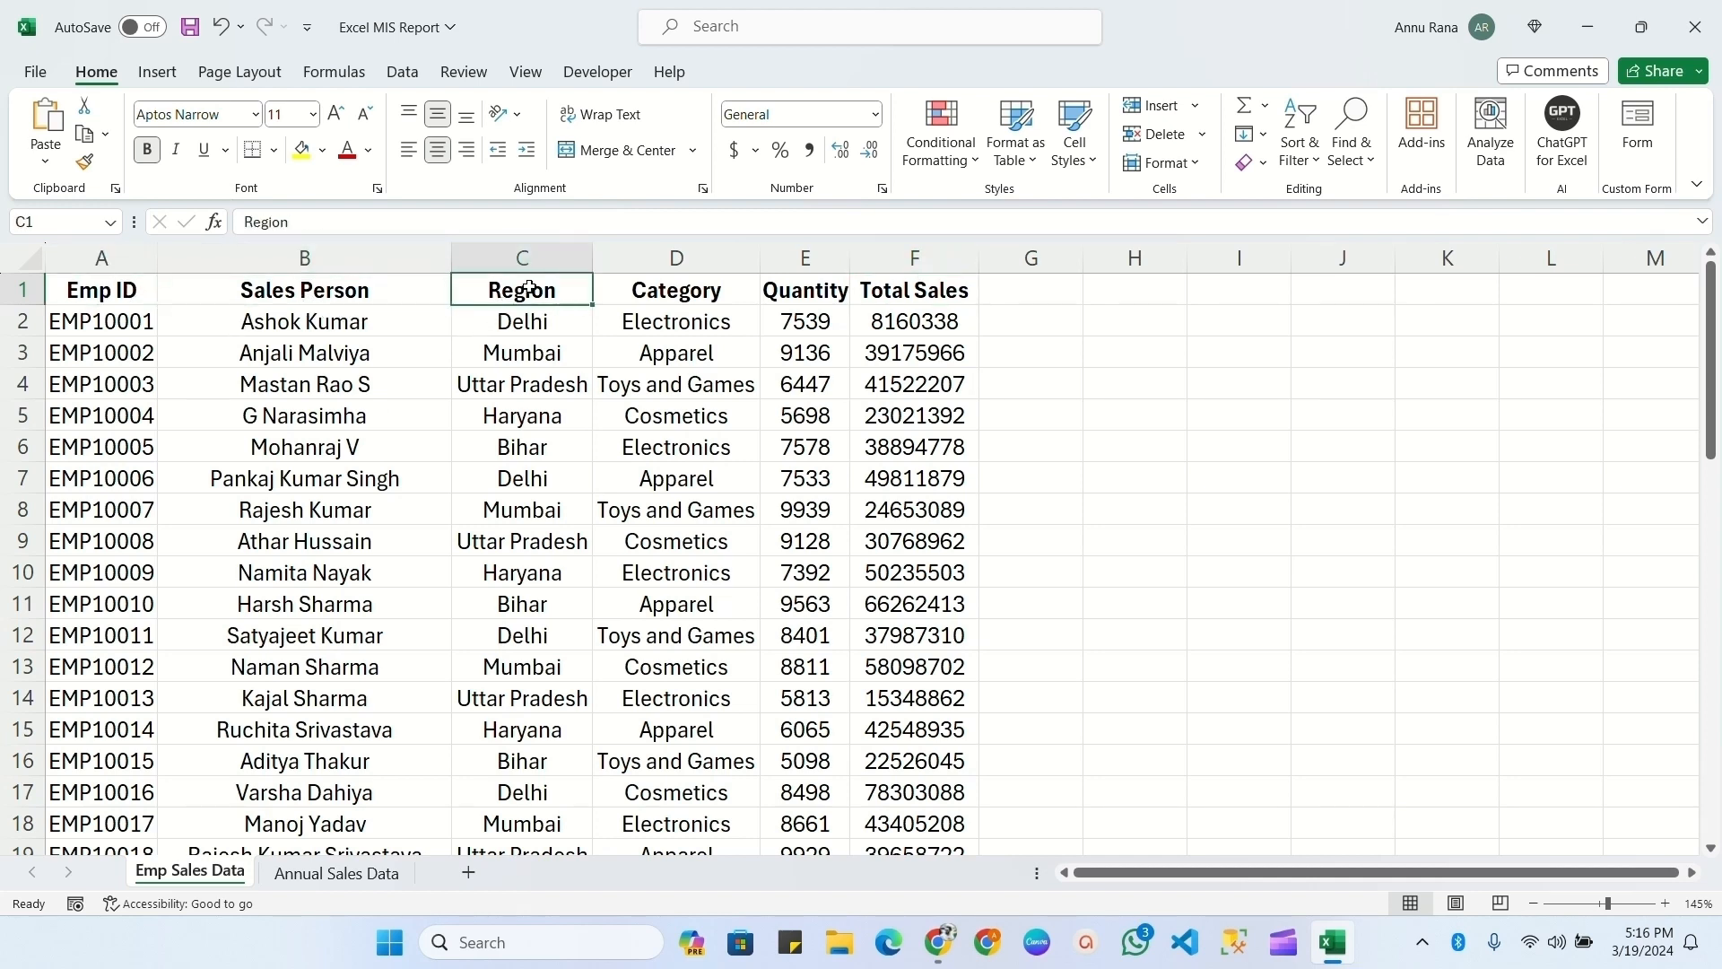
{"action": "left_click", "coordinate": [660, 288]}
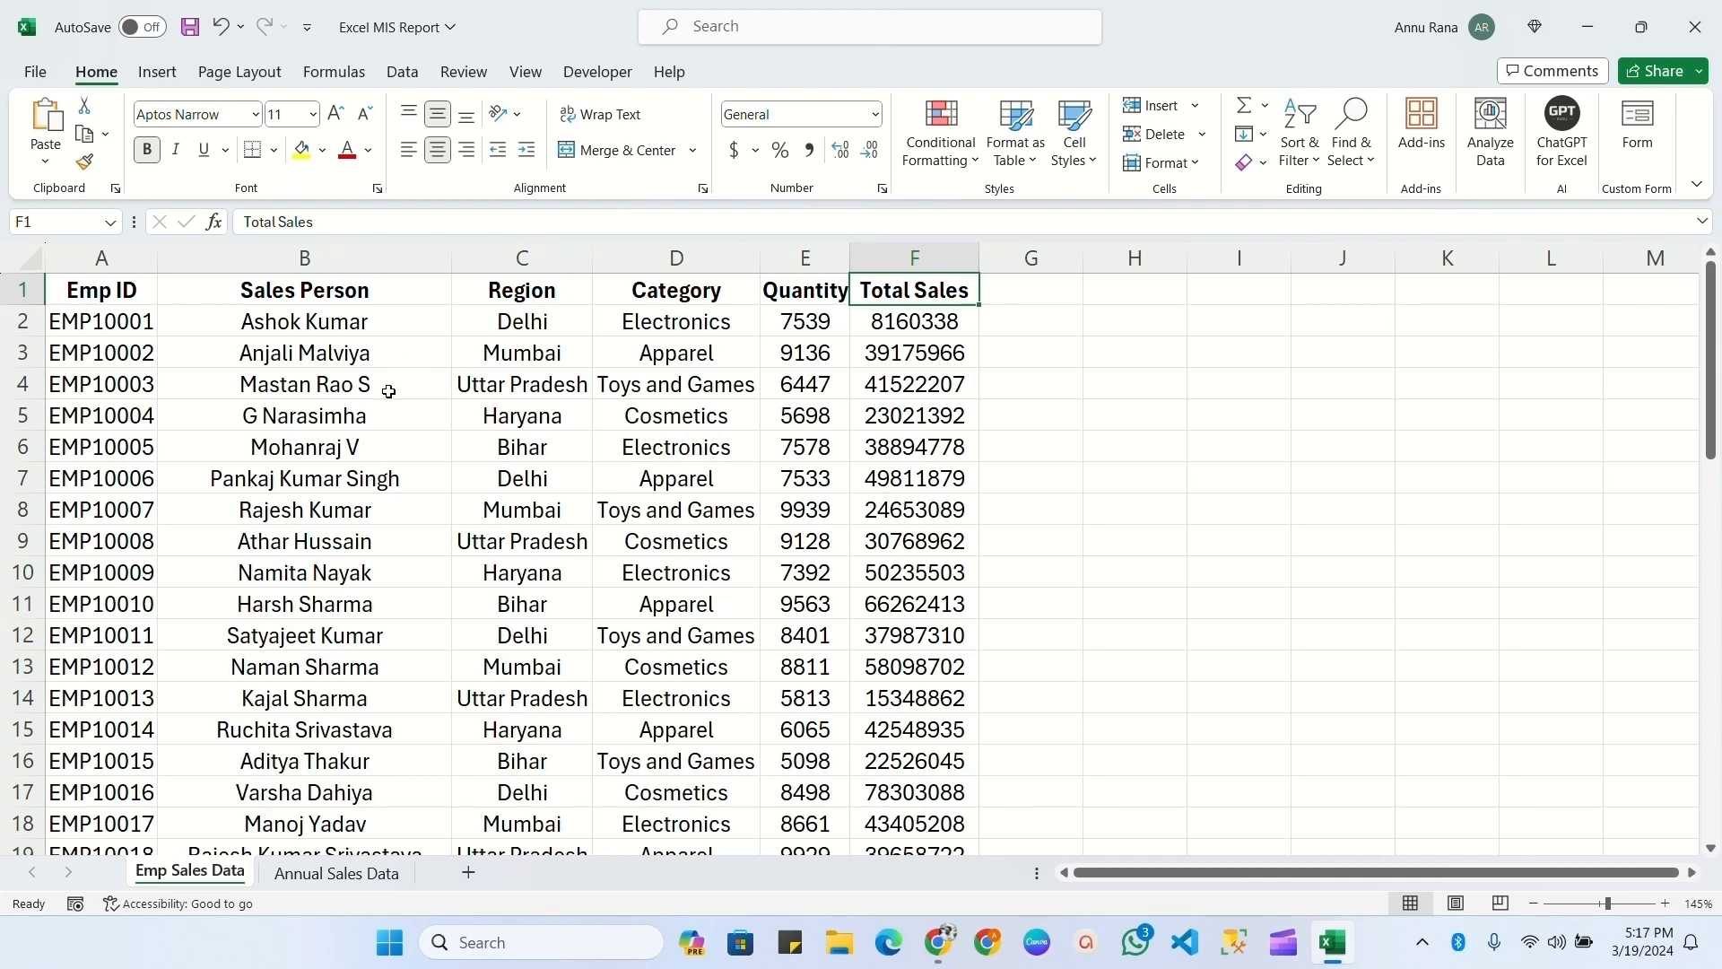
- Look through the employee sales records down to the last row, including the full list of Emp IDs
{"action": "scroll", "coordinate": [260, 429], "scroll_direction": "down", "scroll_amount": 6}
{"action": "scroll", "coordinate": [260, 429], "scroll_direction": "up", "scroll_amount": 6}
{"action": "left_click_drag", "start_coordinate": [101, 289], "coordinate": [677, 599]}
{"action": "left_click", "coordinate": [269, 415]}
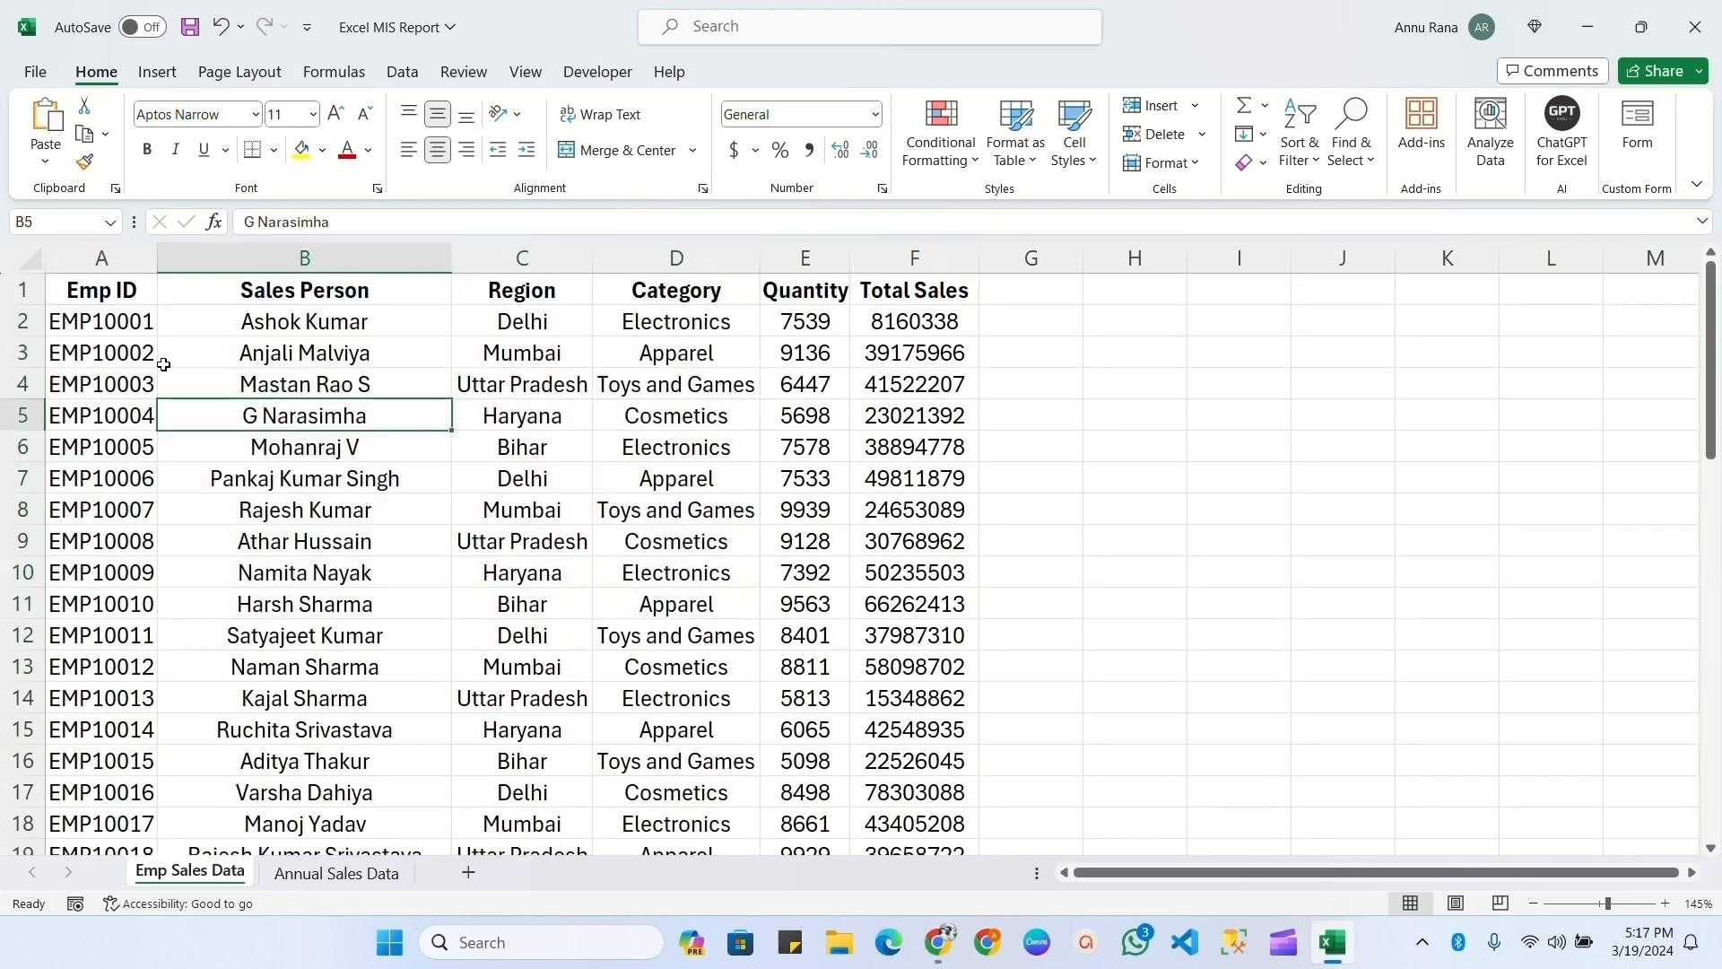
{"action": "left_click", "coordinate": [126, 323]}
{"action": "key", "text": "ctrl+shift+Down"}
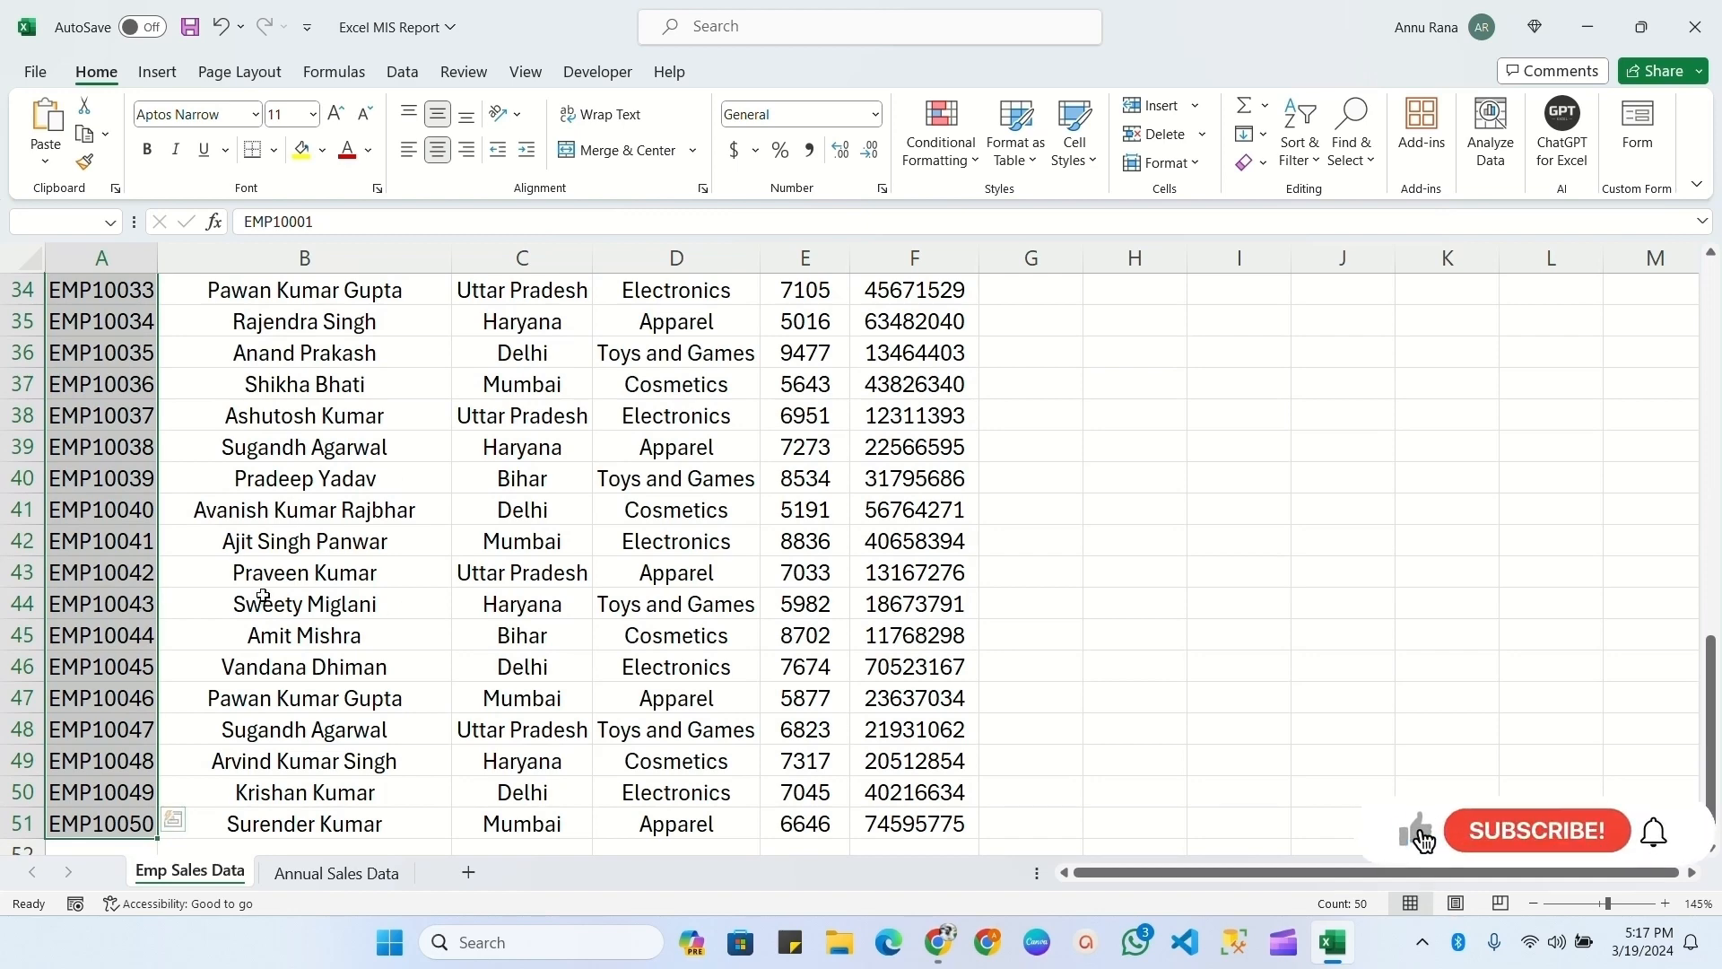
{"action": "scroll", "coordinate": [276, 592], "scroll_direction": "up", "scroll_amount": 11}
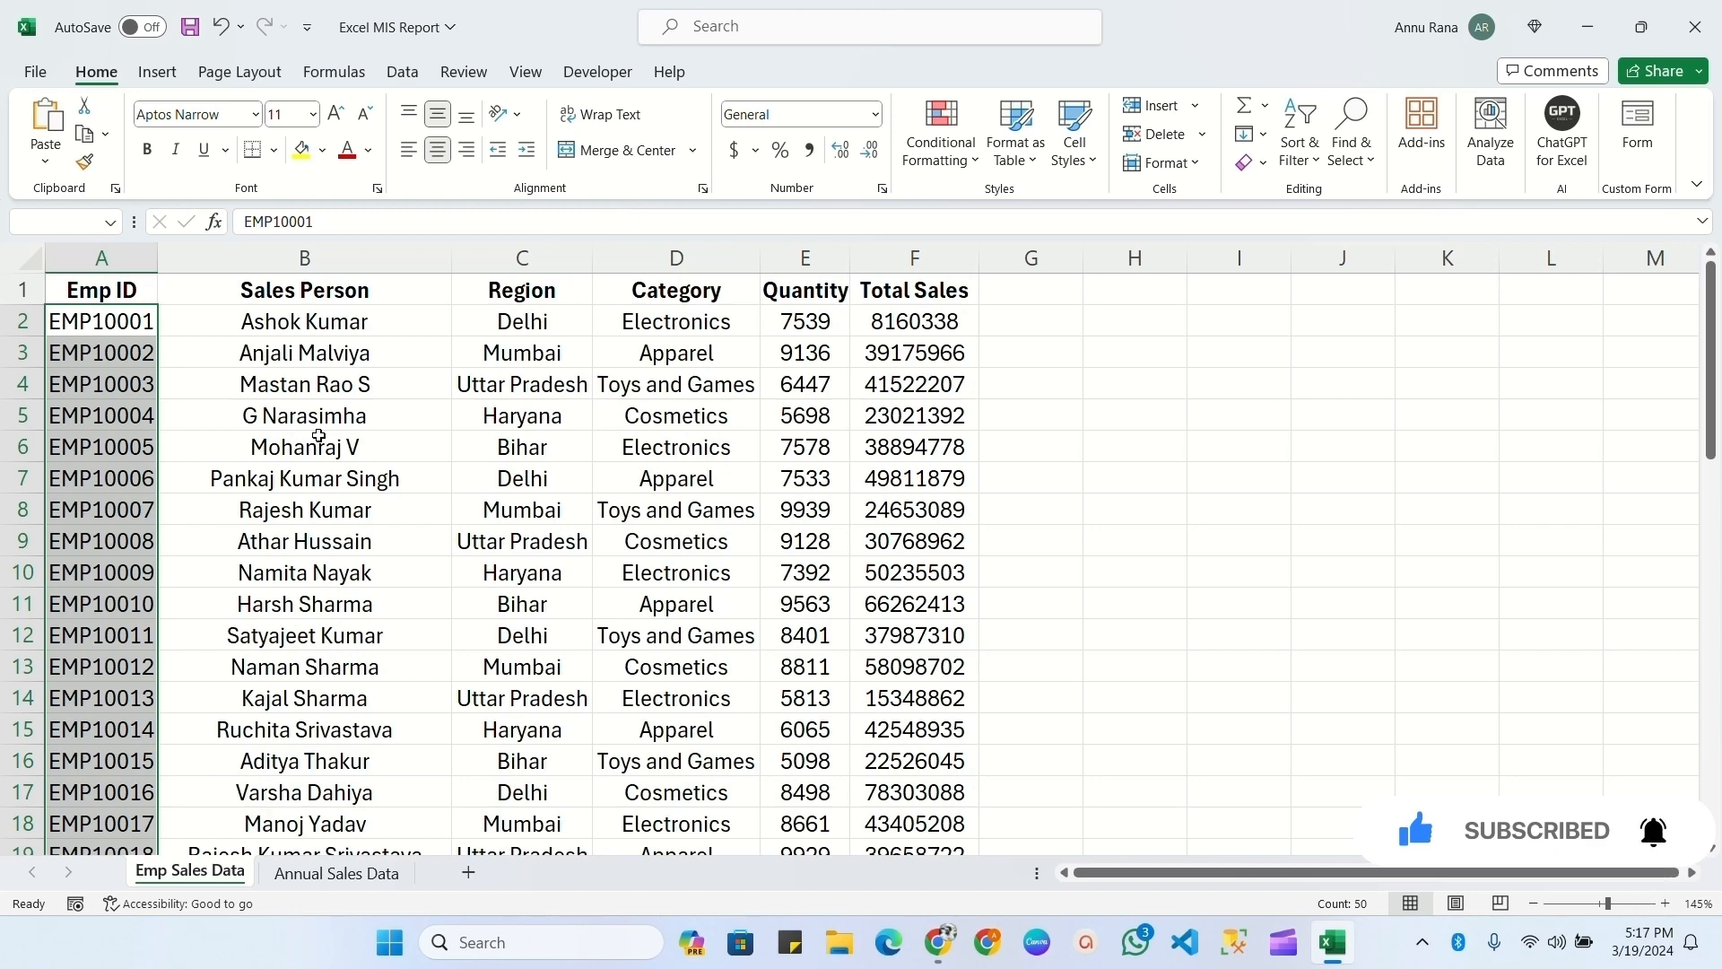
{"action": "left_click", "coordinate": [359, 388]}
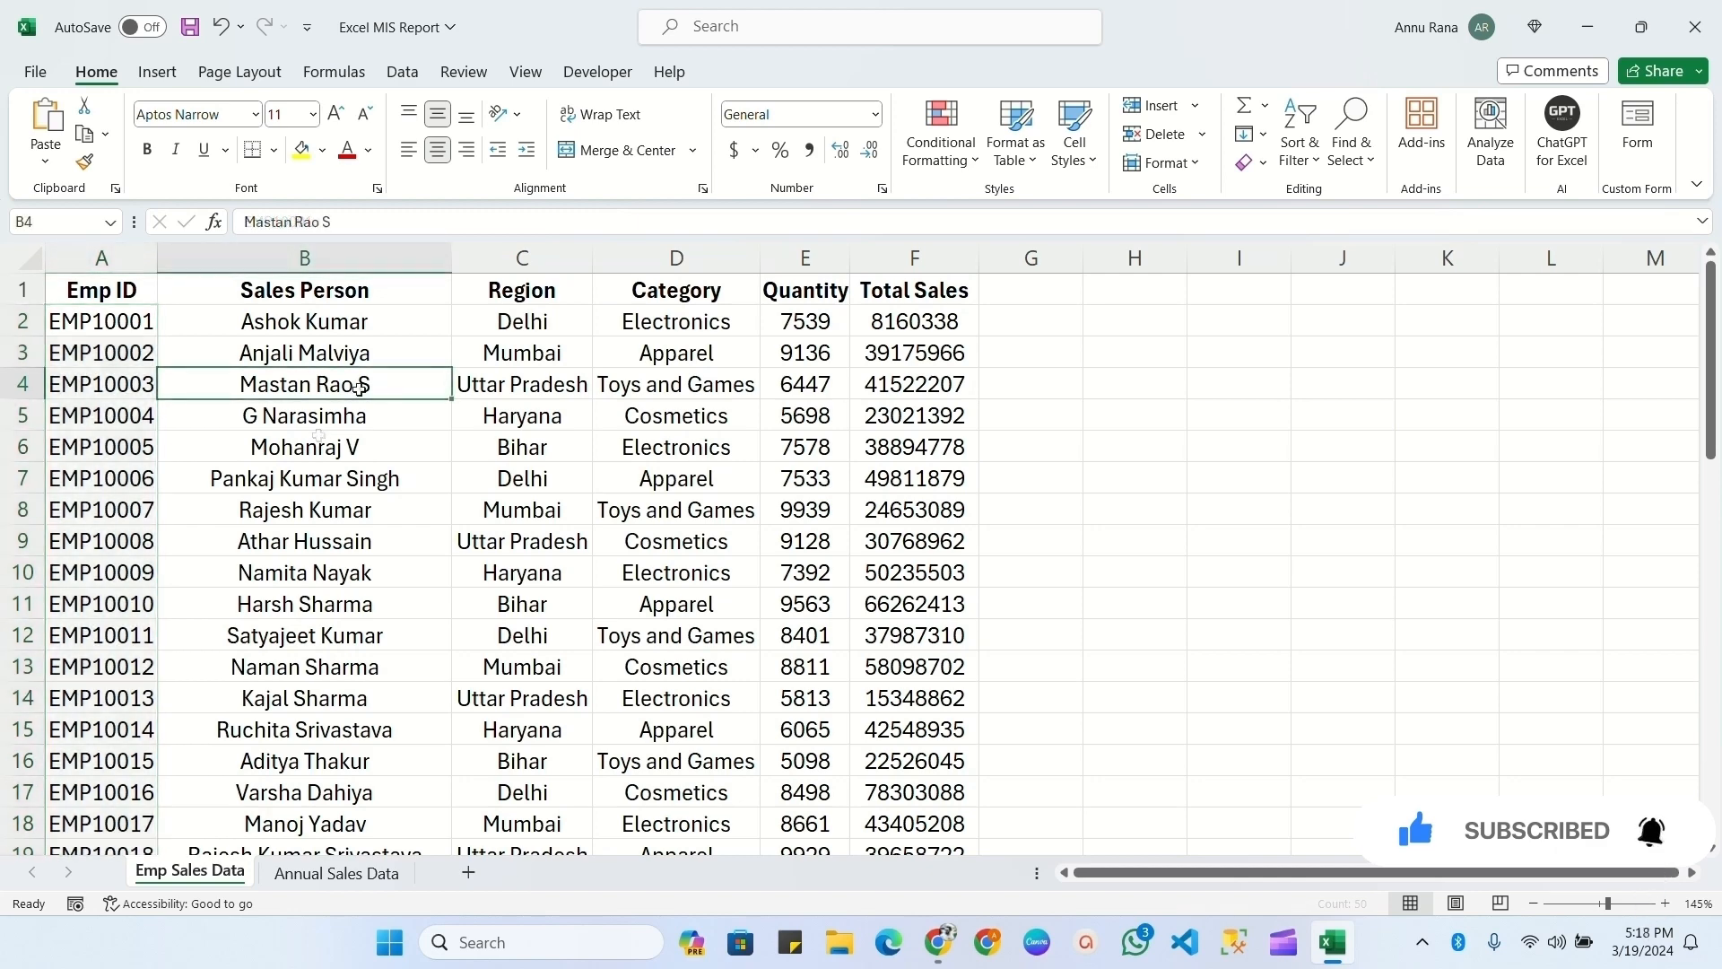
{"action": "key", "text": "ctrl+a"}
{"action": "key", "text": "ctrl+q"}
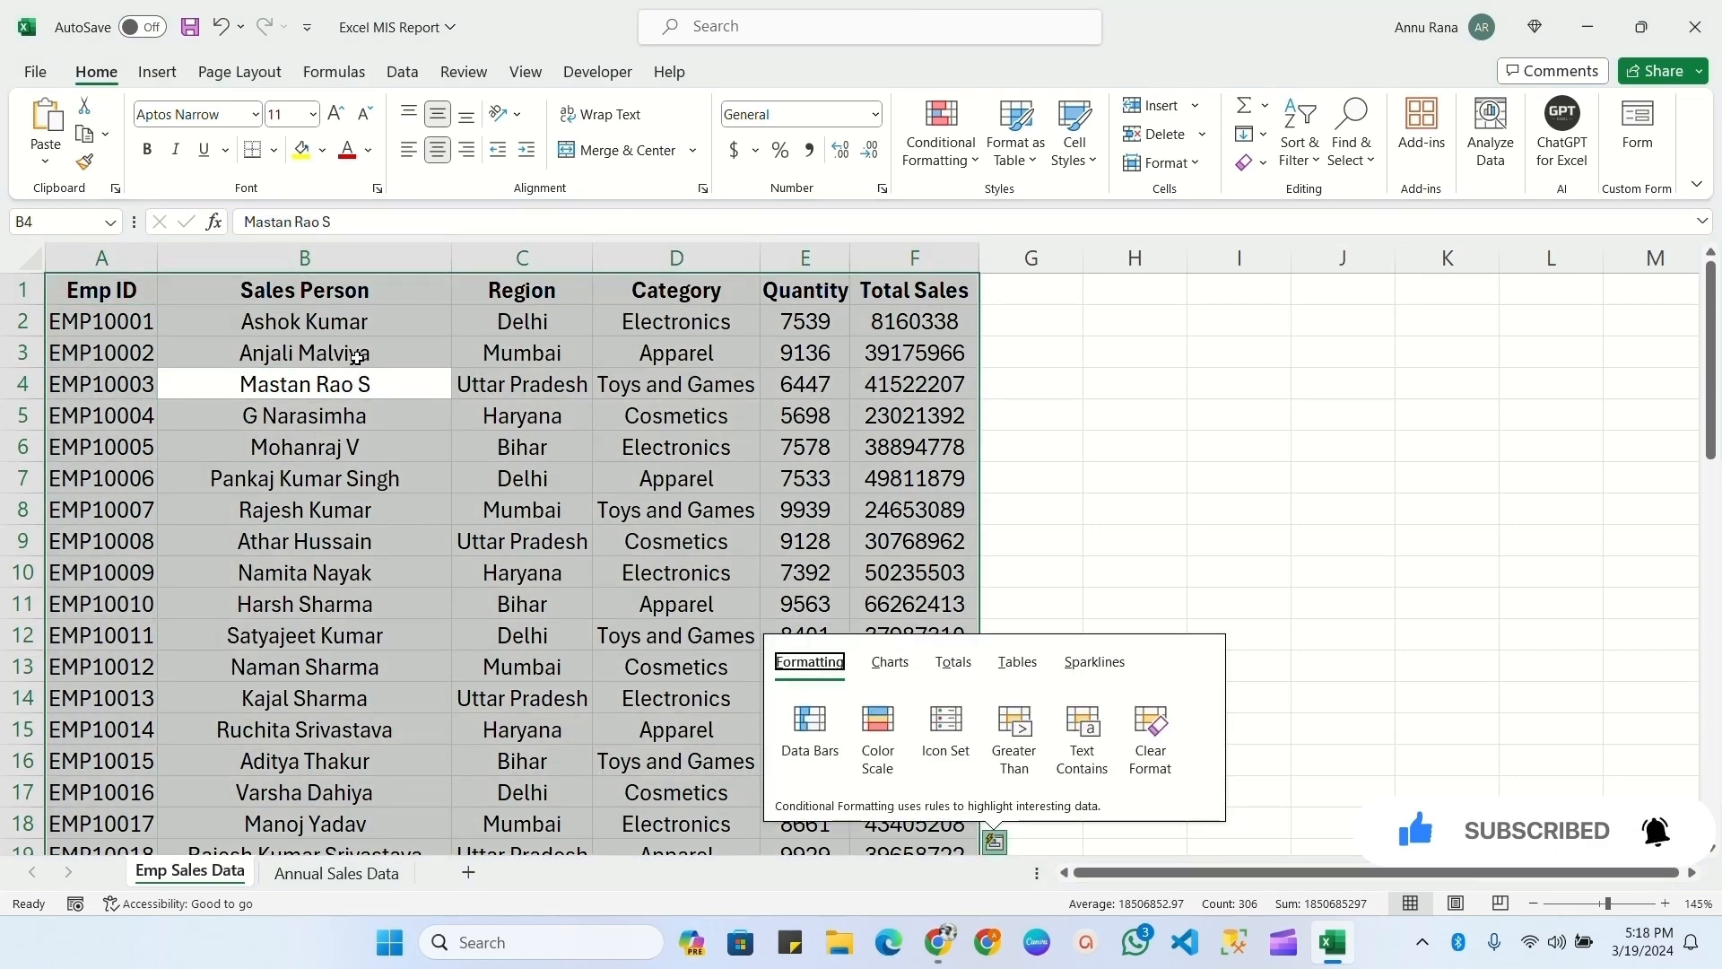
{"action": "left_click", "coordinate": [345, 358]}
- Convert the employee sales data in A1:F51 into a table with headers
{"action": "left_click", "coordinate": [304, 373]}
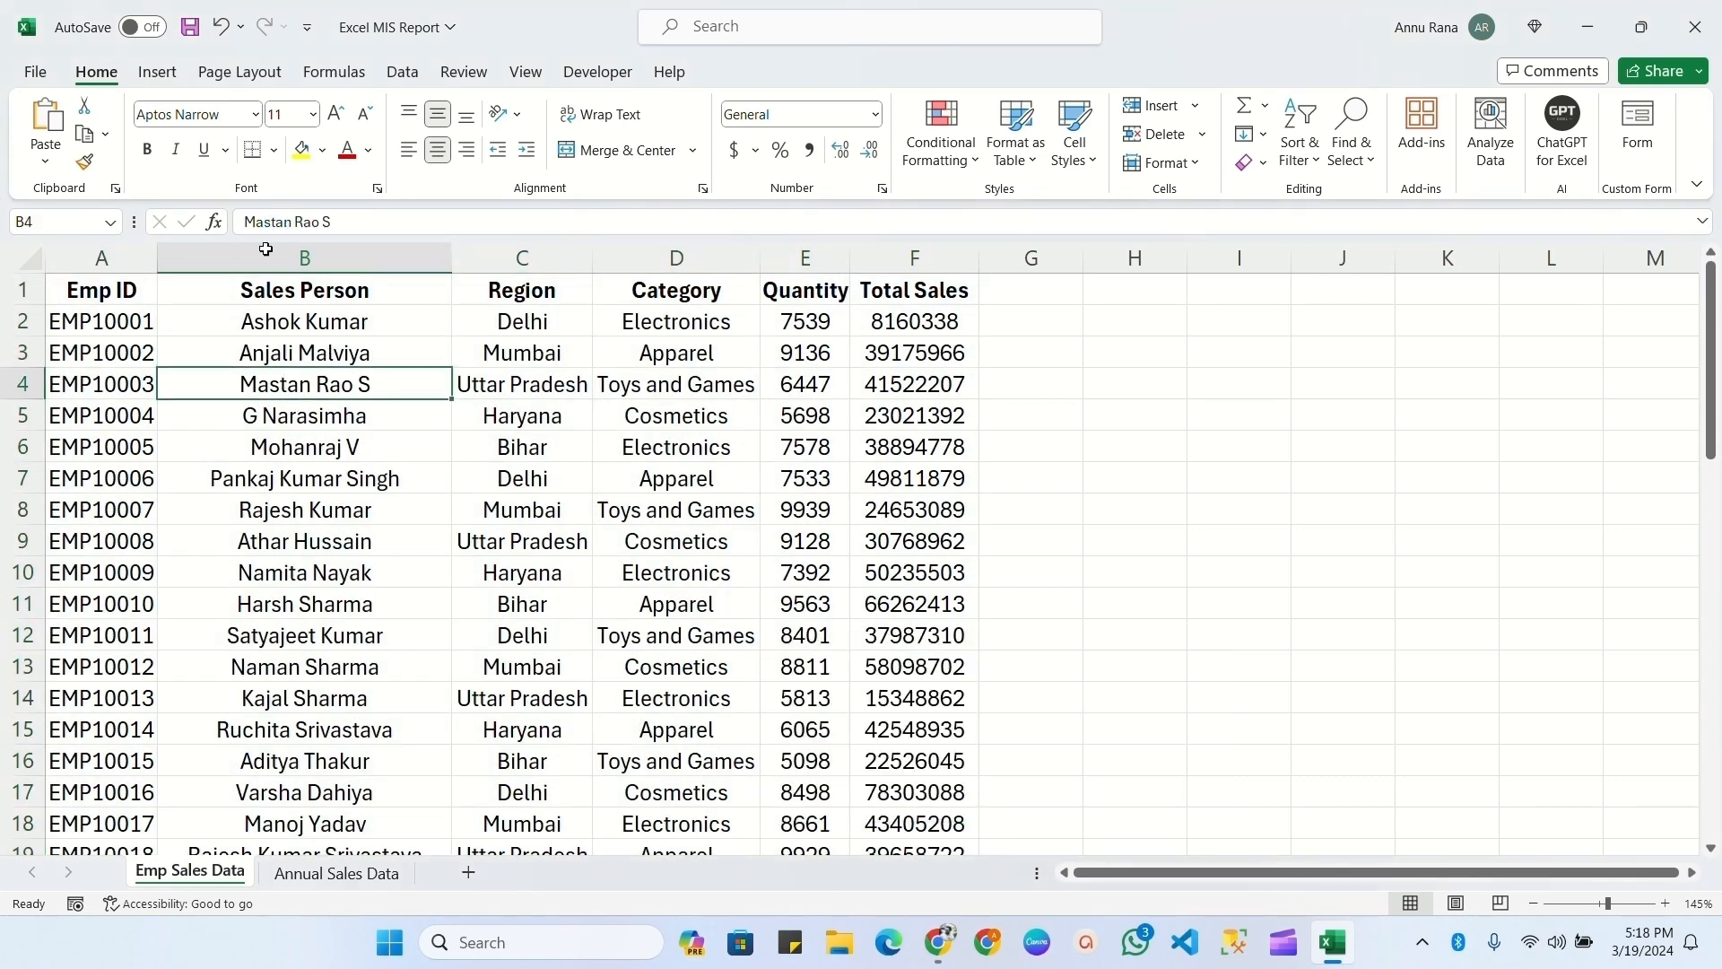
{"action": "left_click", "coordinate": [157, 77]}
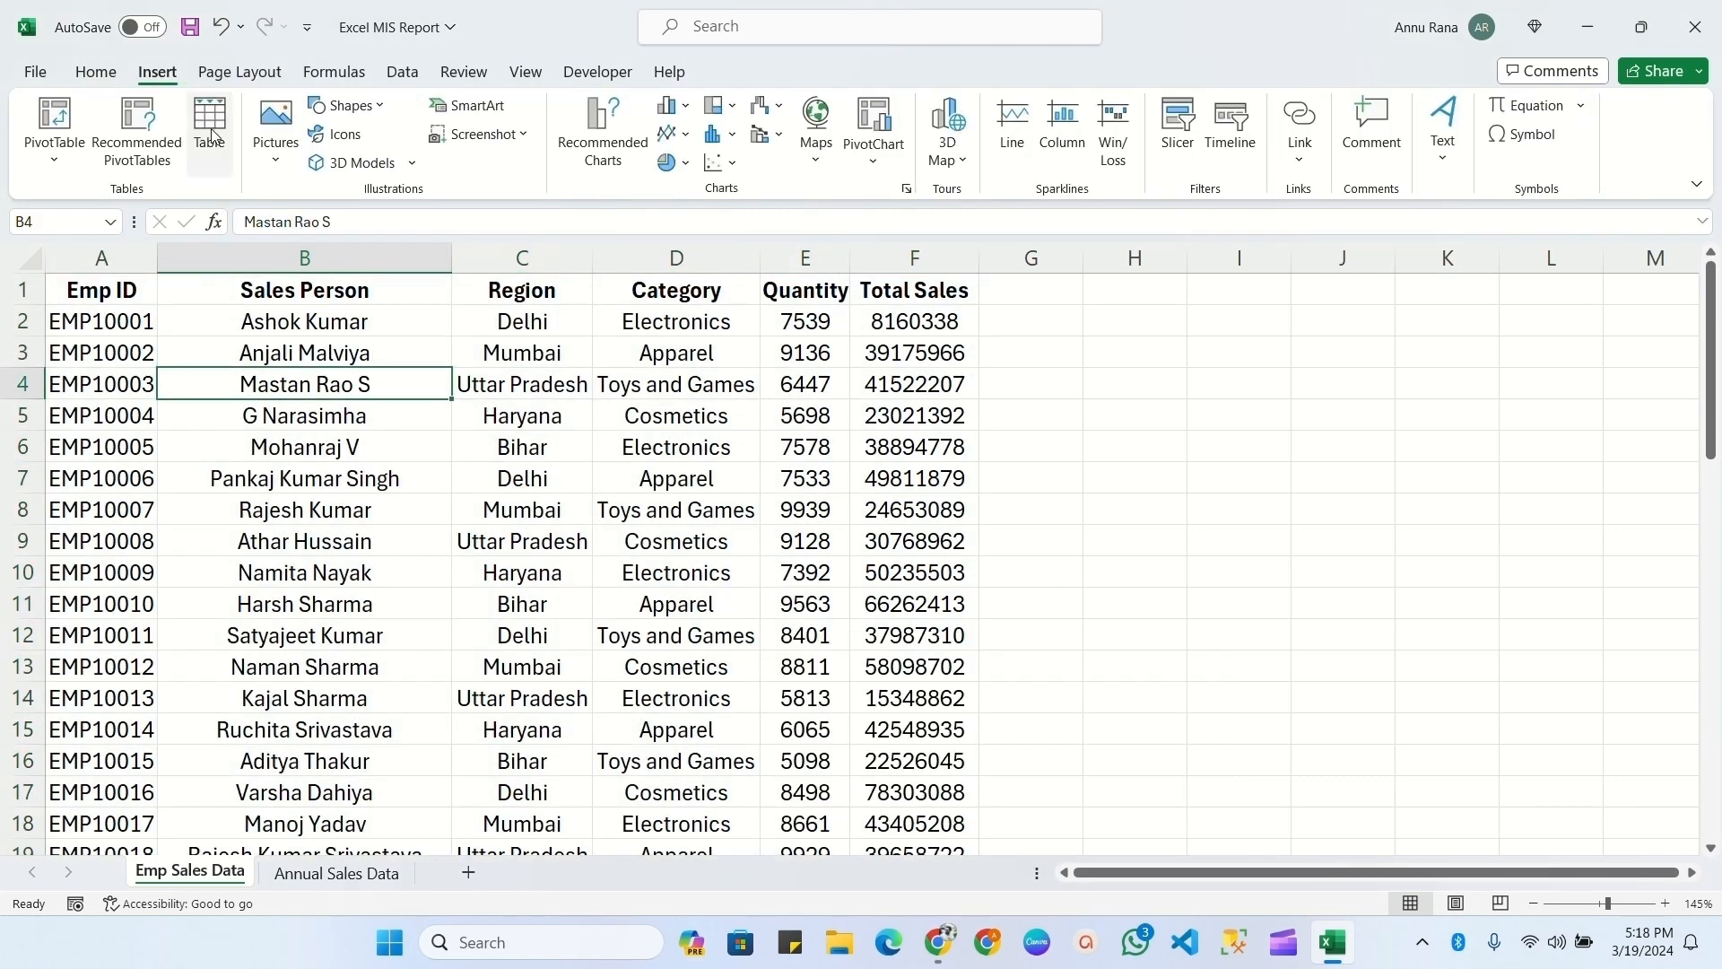
{"action": "left_click", "coordinate": [209, 130]}
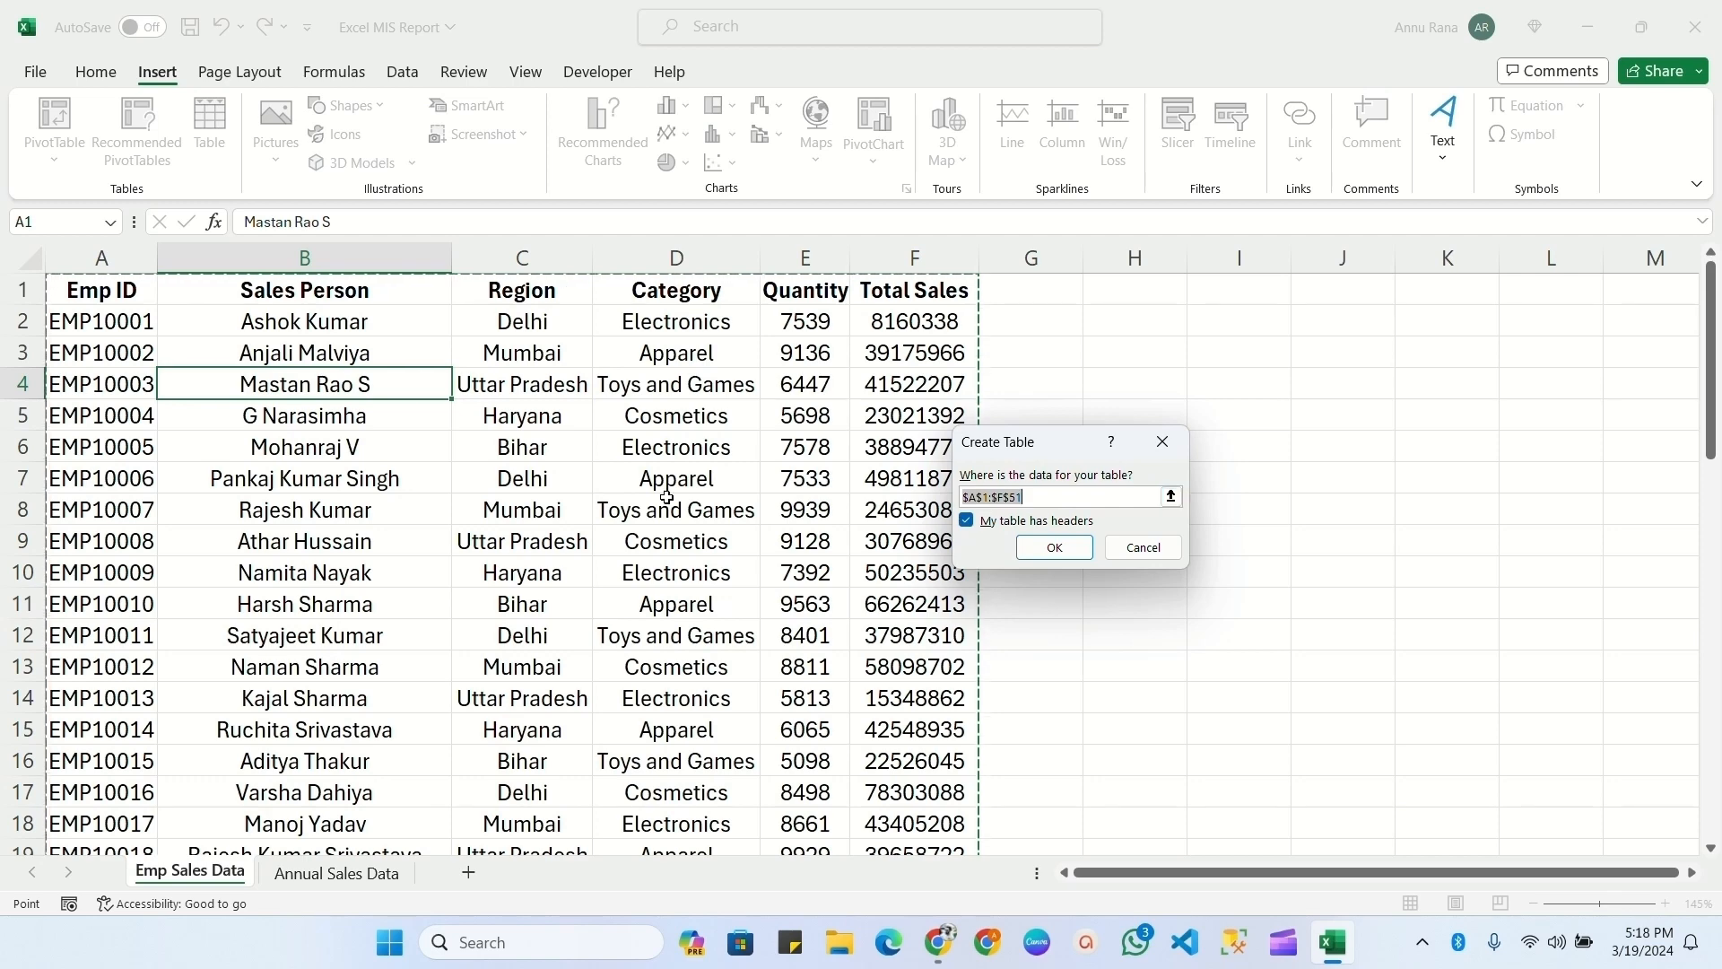
{"action": "scroll", "coordinate": [618, 477], "scroll_direction": "down", "scroll_amount": 8}
{"action": "scroll", "coordinate": [618, 478], "scroll_direction": "down", "scroll_amount": 7}
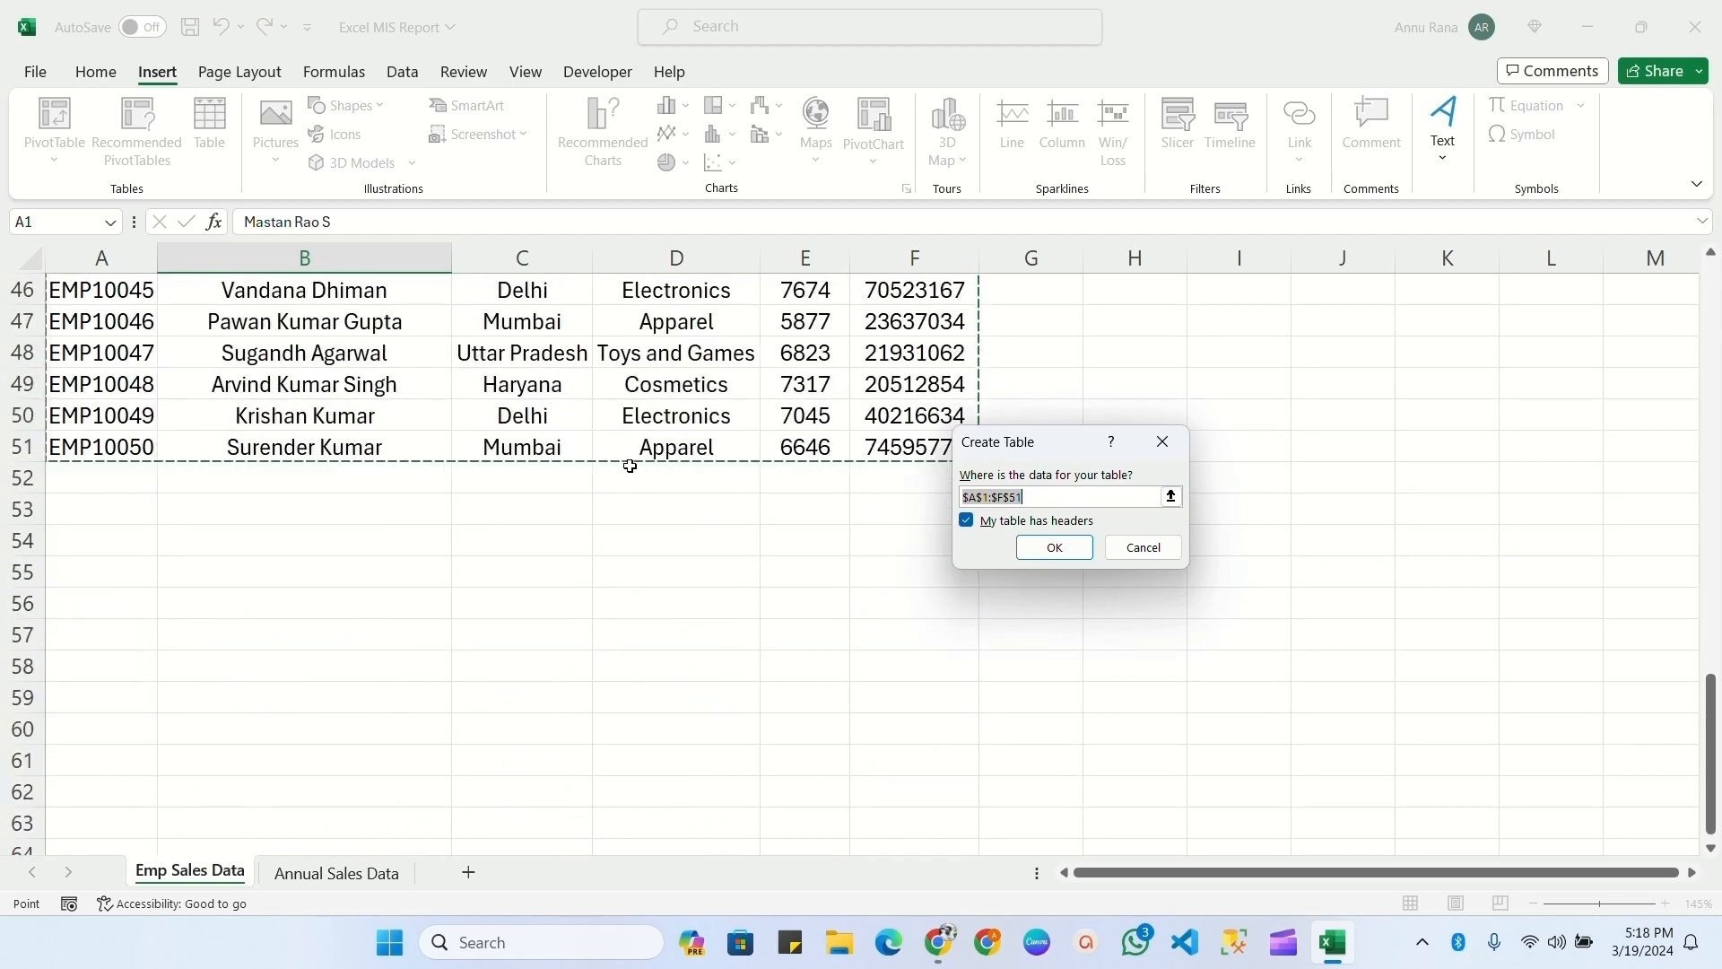
{"action": "scroll", "coordinate": [628, 462], "scroll_direction": "up", "scroll_amount": 15}
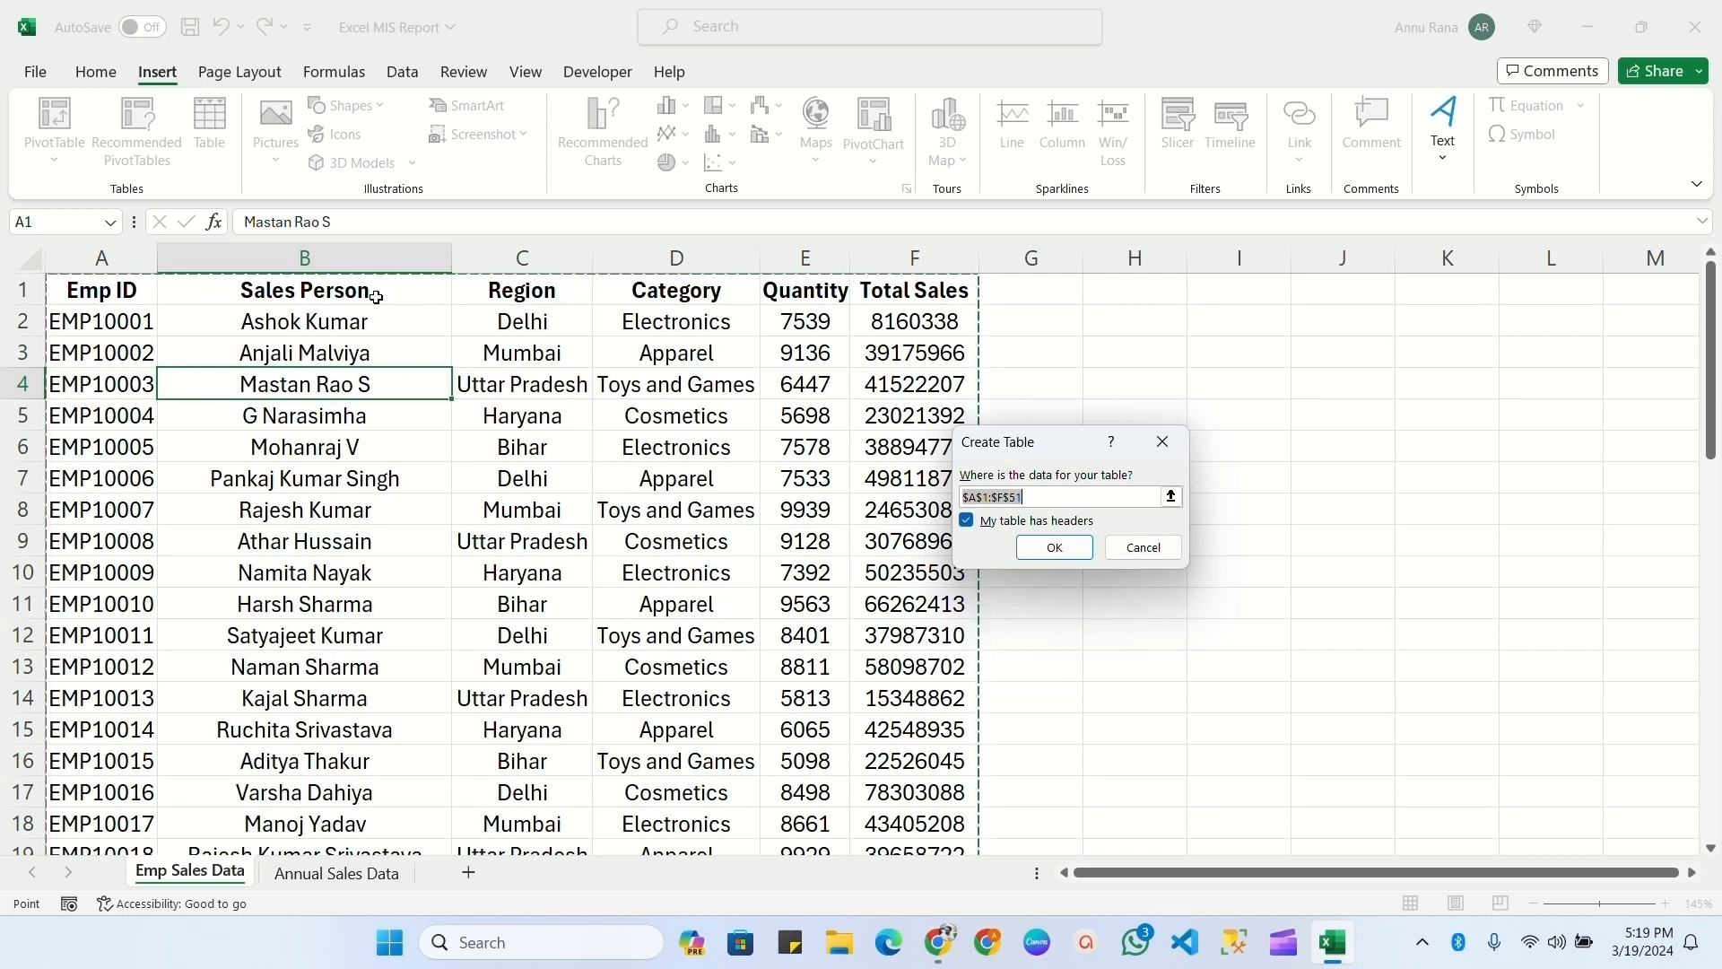
{"action": "left_click", "coordinate": [1055, 549]}
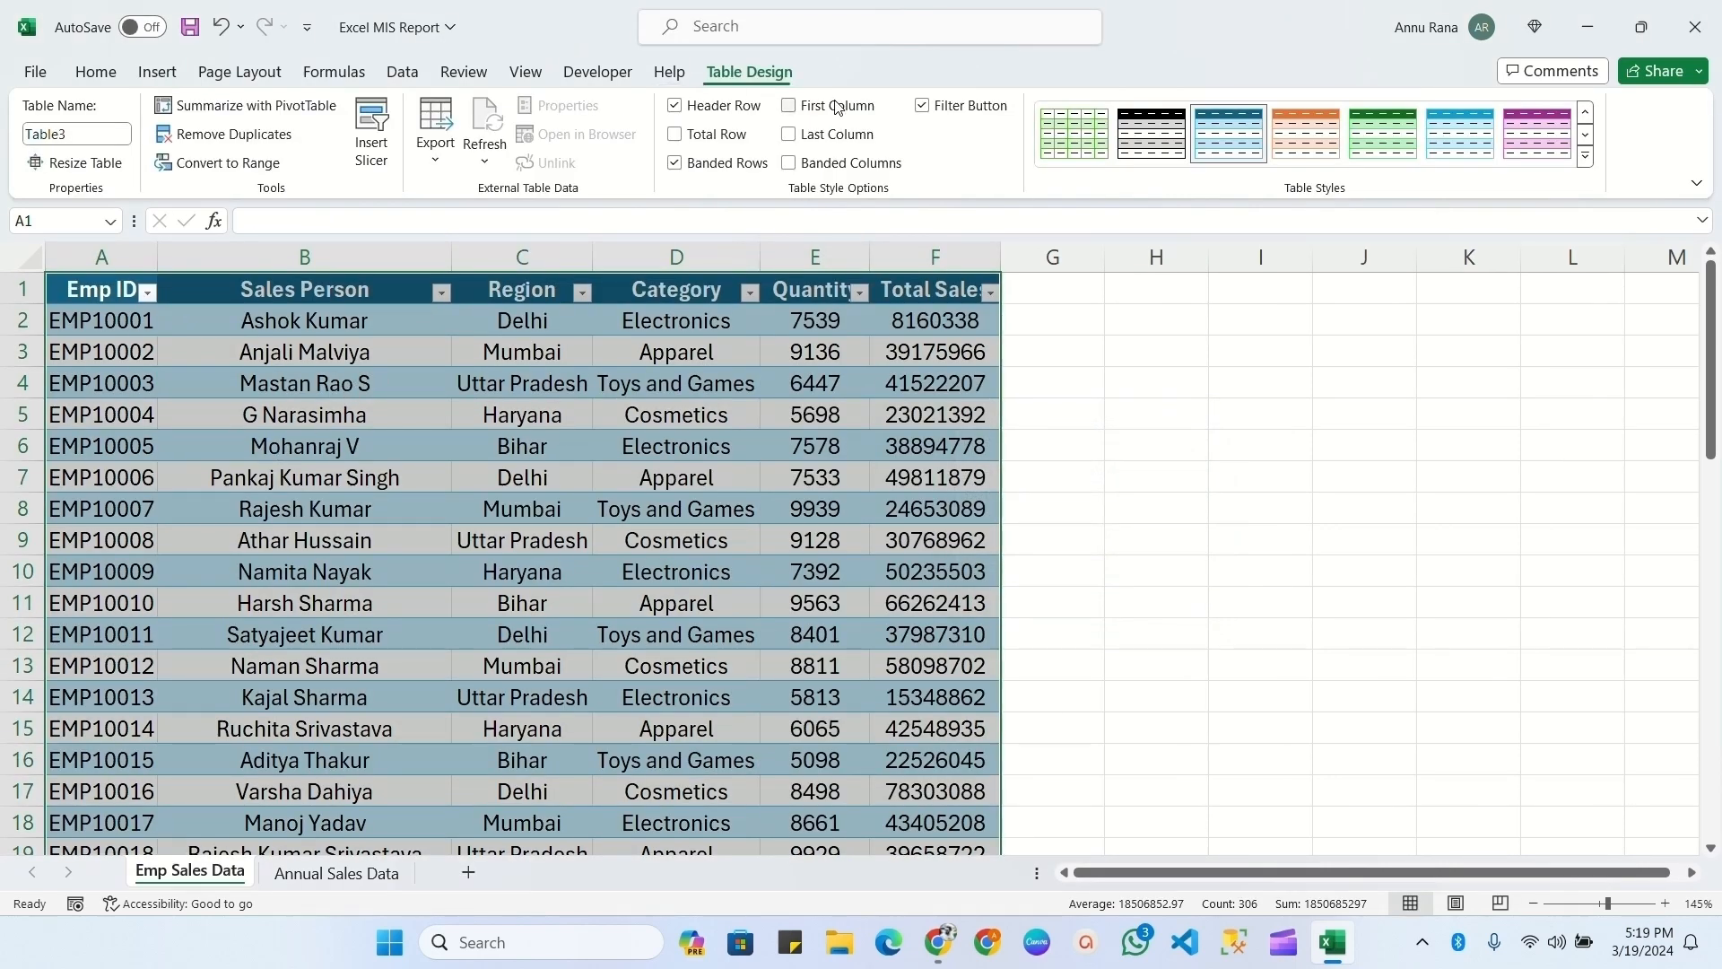
- Apply the bright blue banded style from the Medium group to the table and name it emp_sales_data
{"action": "left_click", "coordinate": [1587, 157]}
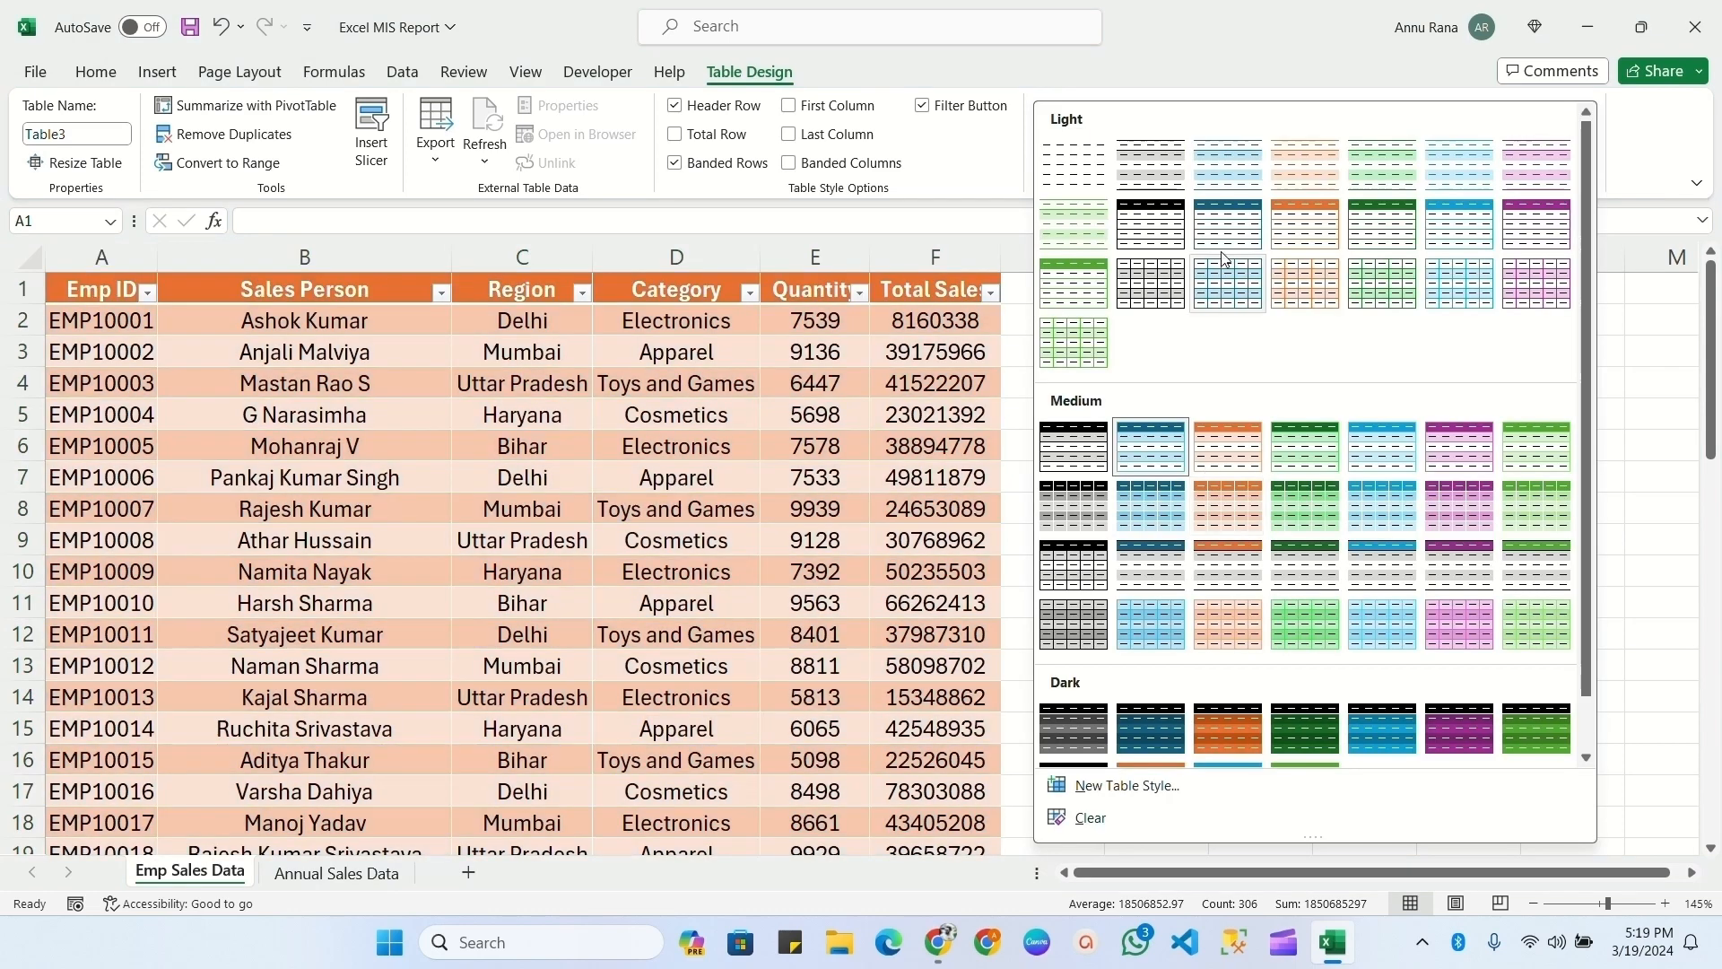
{"action": "left_click", "coordinate": [1386, 449]}
{"action": "left_click", "coordinate": [45, 134]}
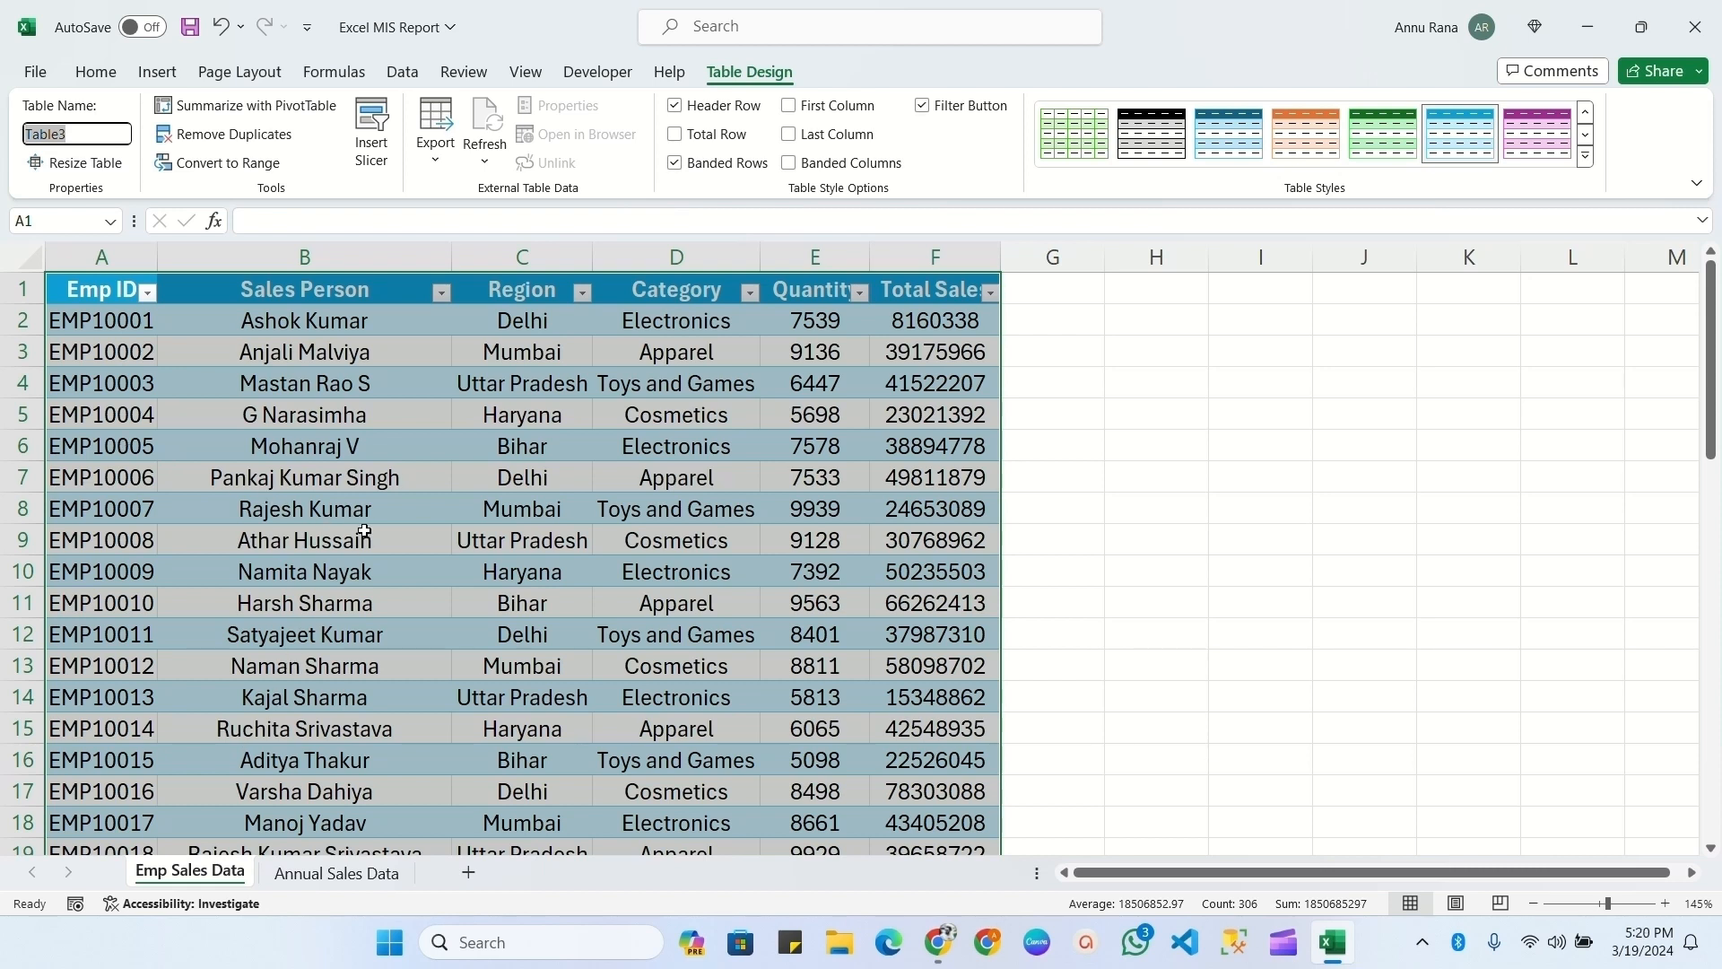
{"action": "type", "text": "emp_s"}
{"action": "key", "text": "Return"}
- Add borders to all data cells of the employee sales table and widen its columns so the headers fit
{"action": "left_click", "coordinate": [364, 419]}
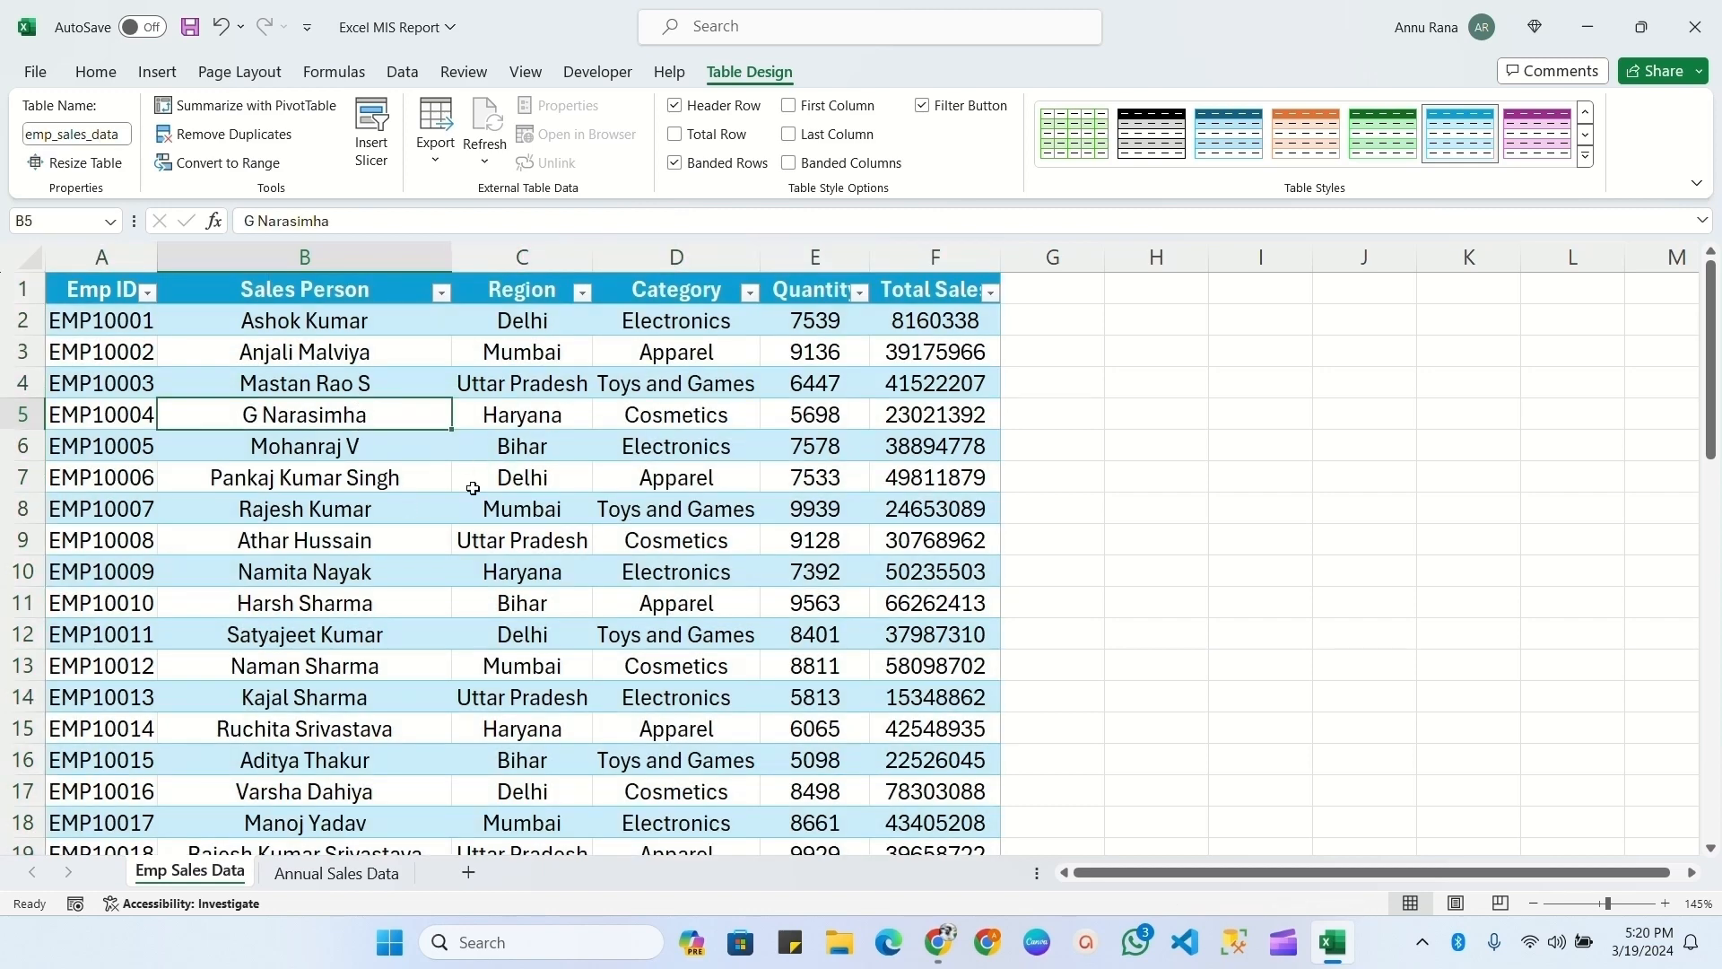
{"action": "key", "text": "Up"}
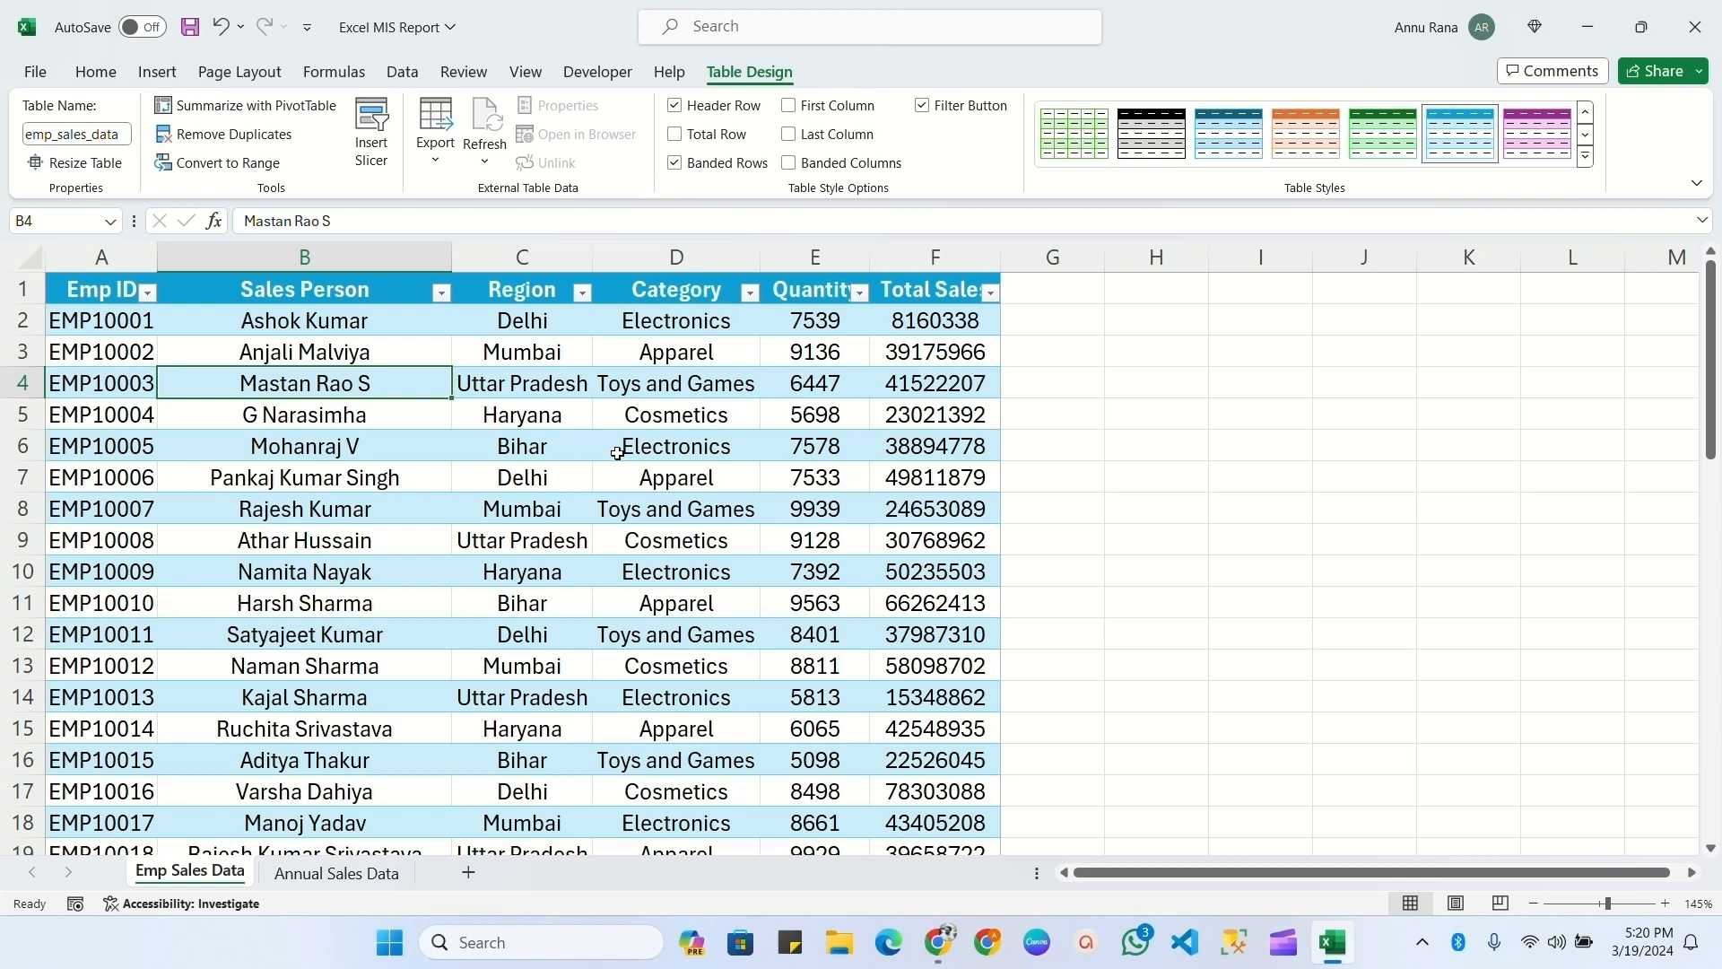
{"action": "key", "text": "ctrl+a"}
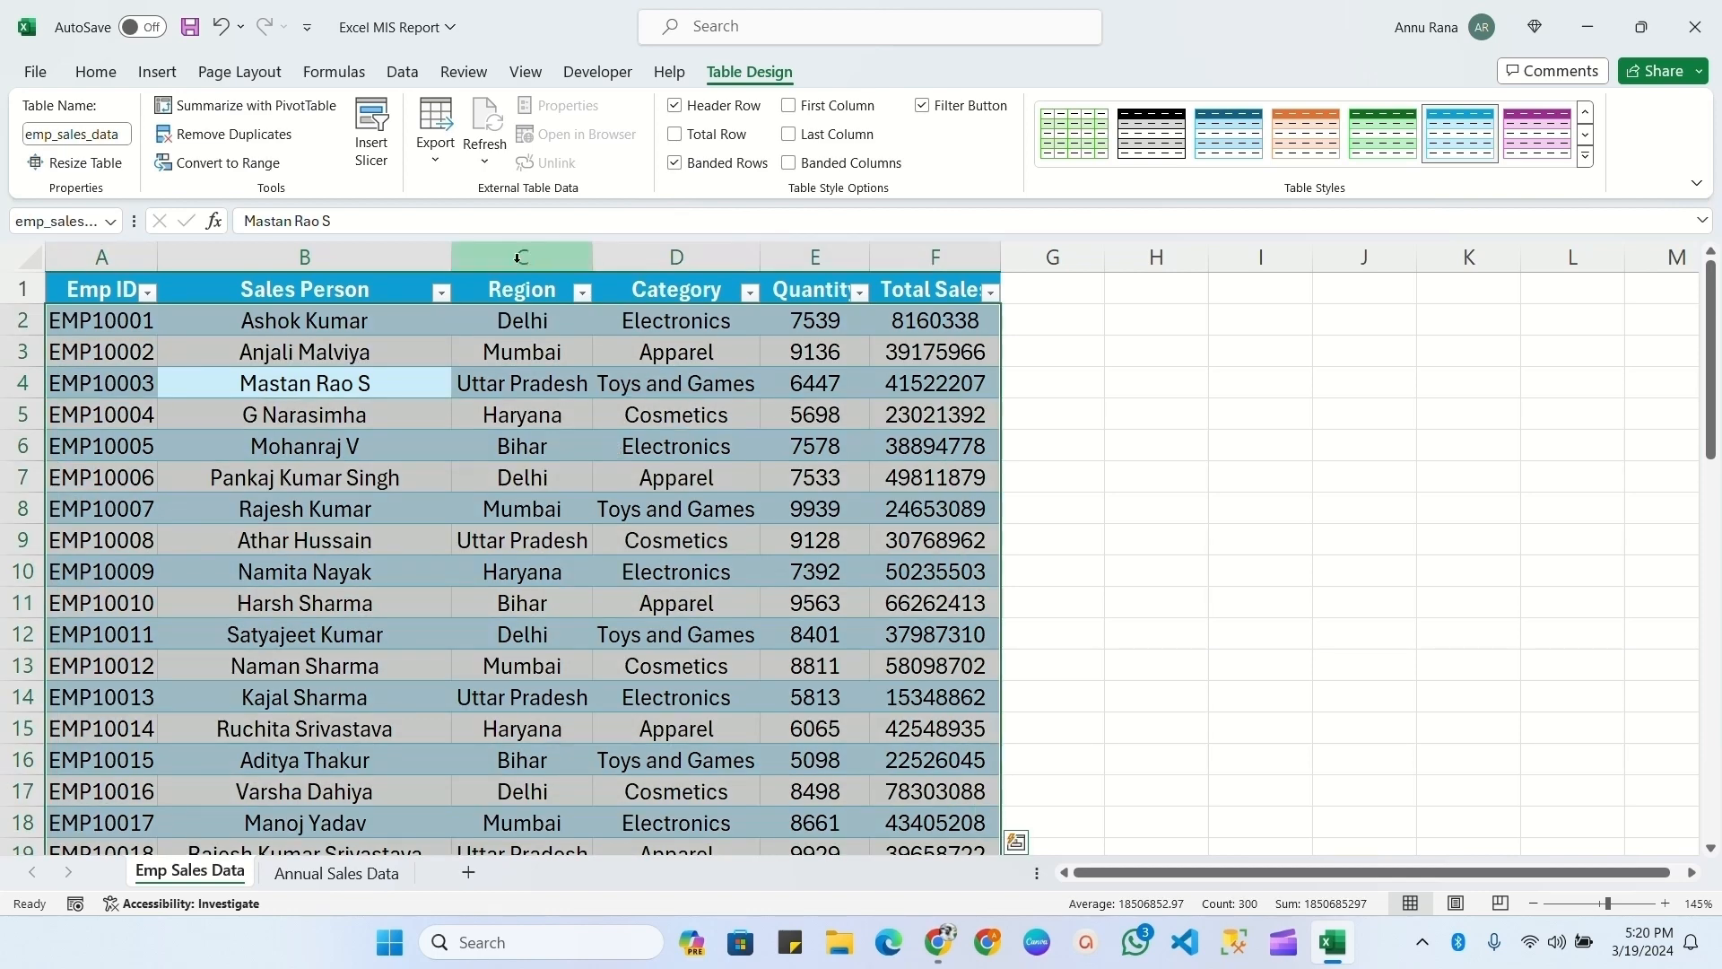
{"action": "left_click", "coordinate": [95, 72]}
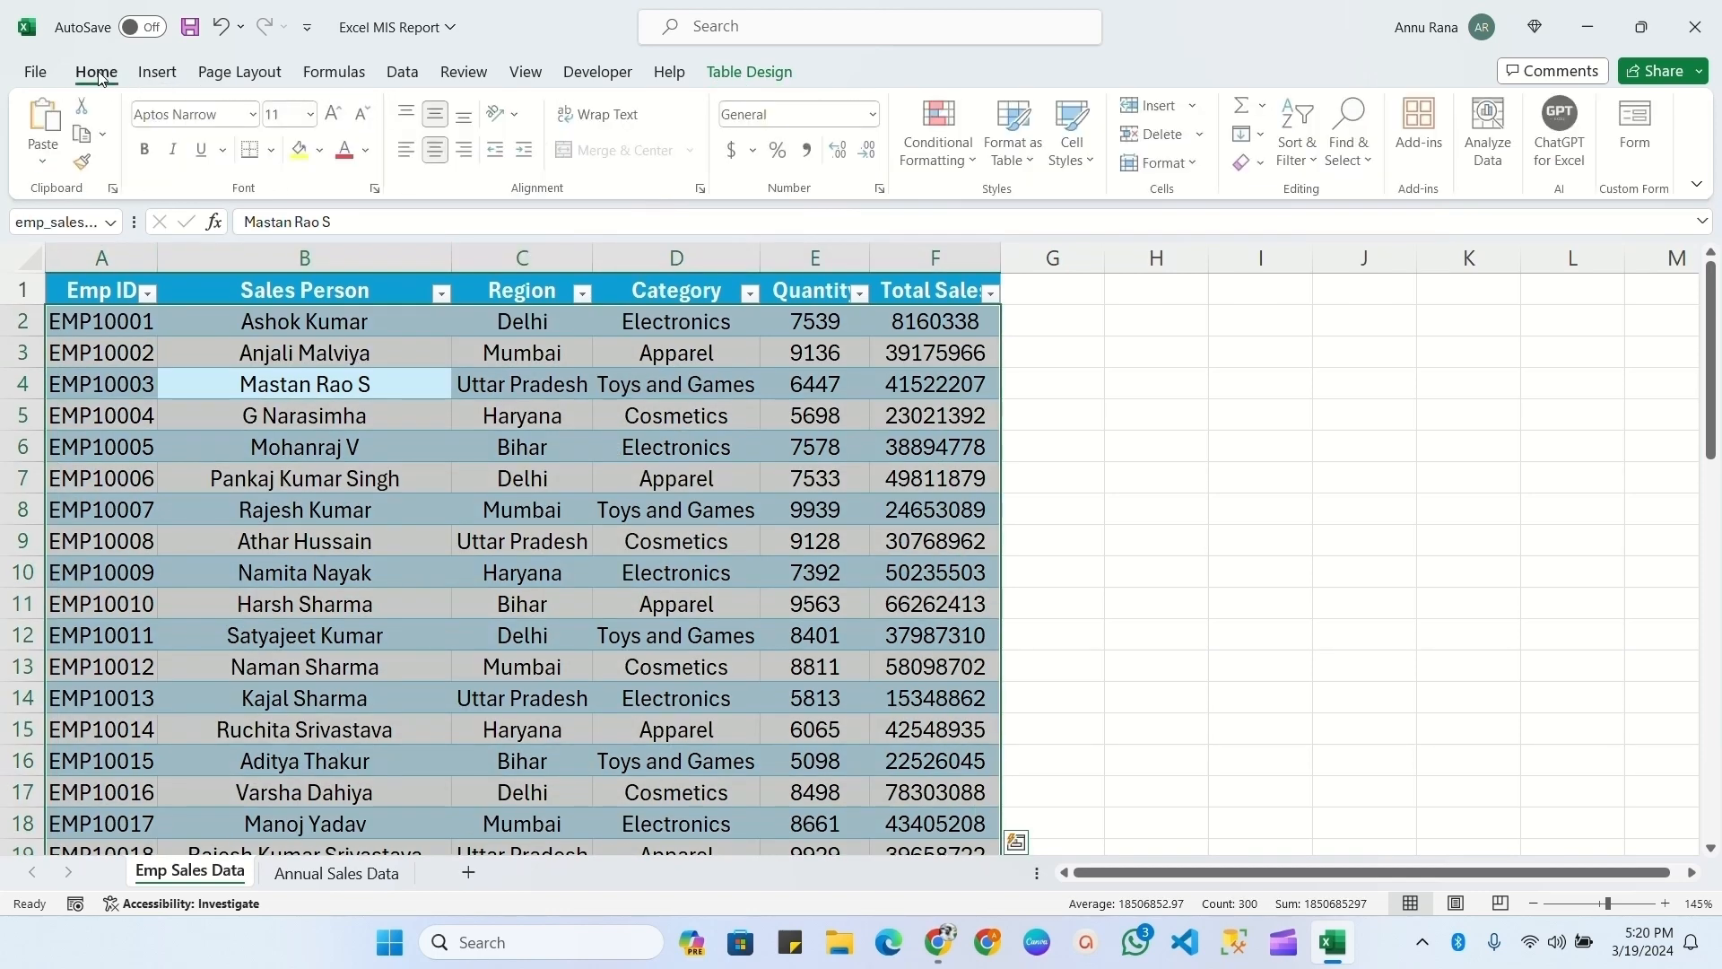
{"action": "left_click", "coordinate": [274, 150]}
{"action": "left_click", "coordinate": [314, 378]}
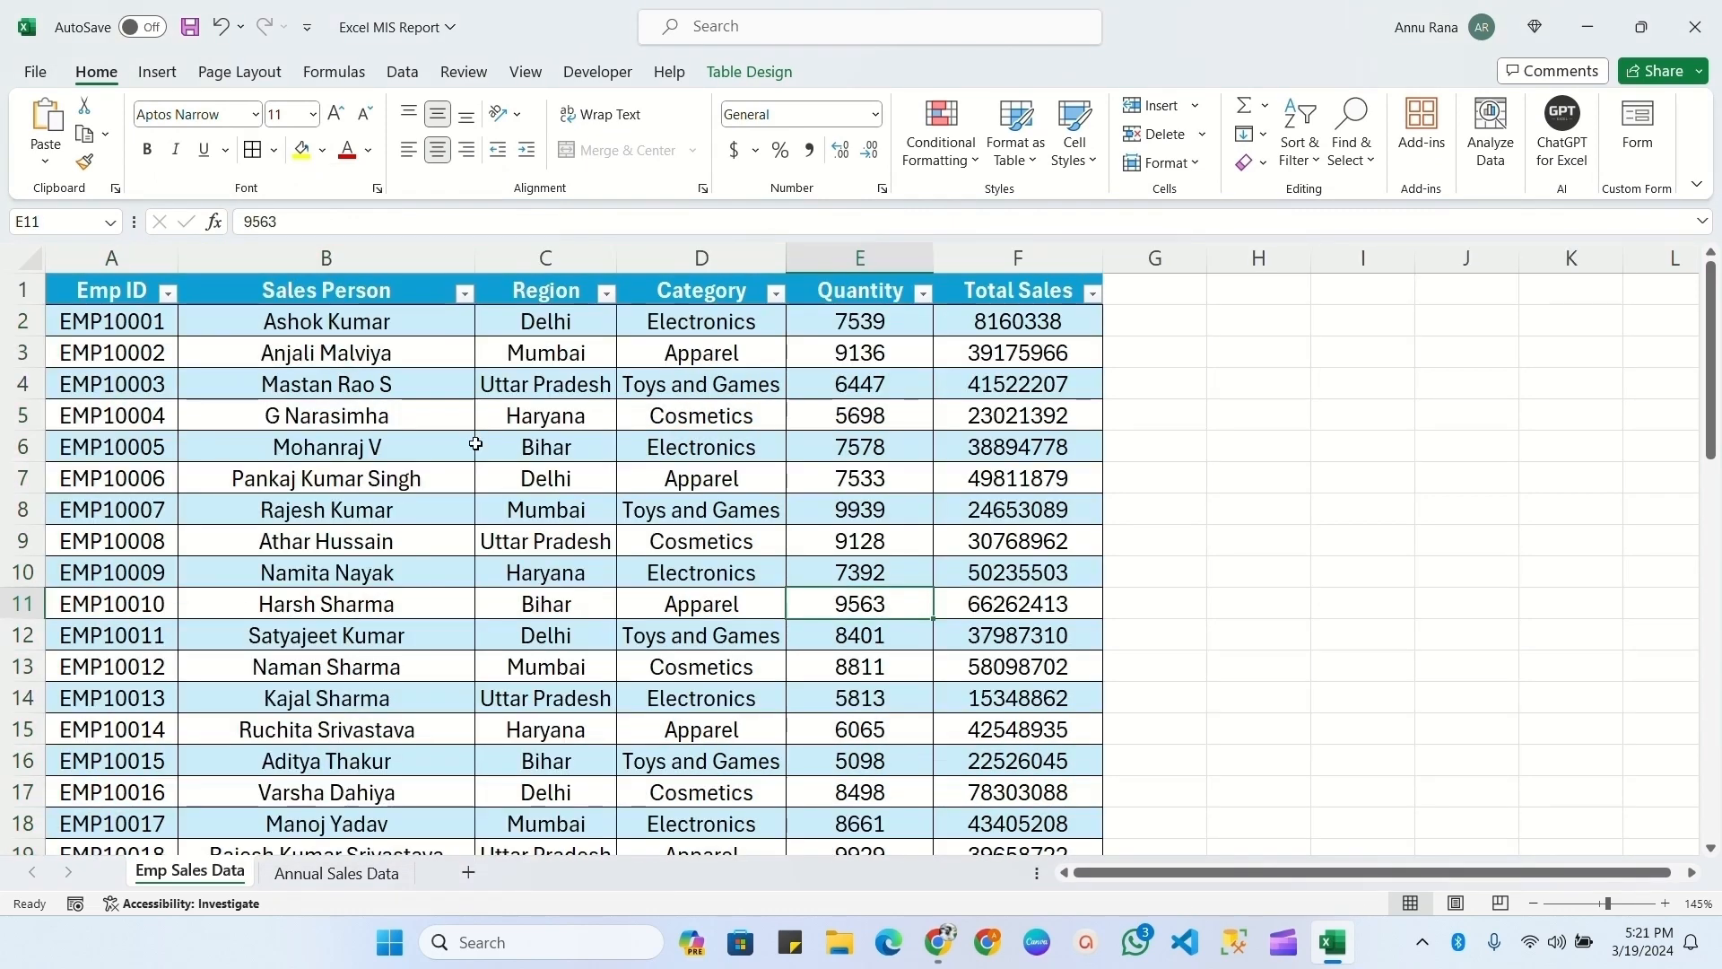
{"action": "left_click", "coordinate": [506, 375]}
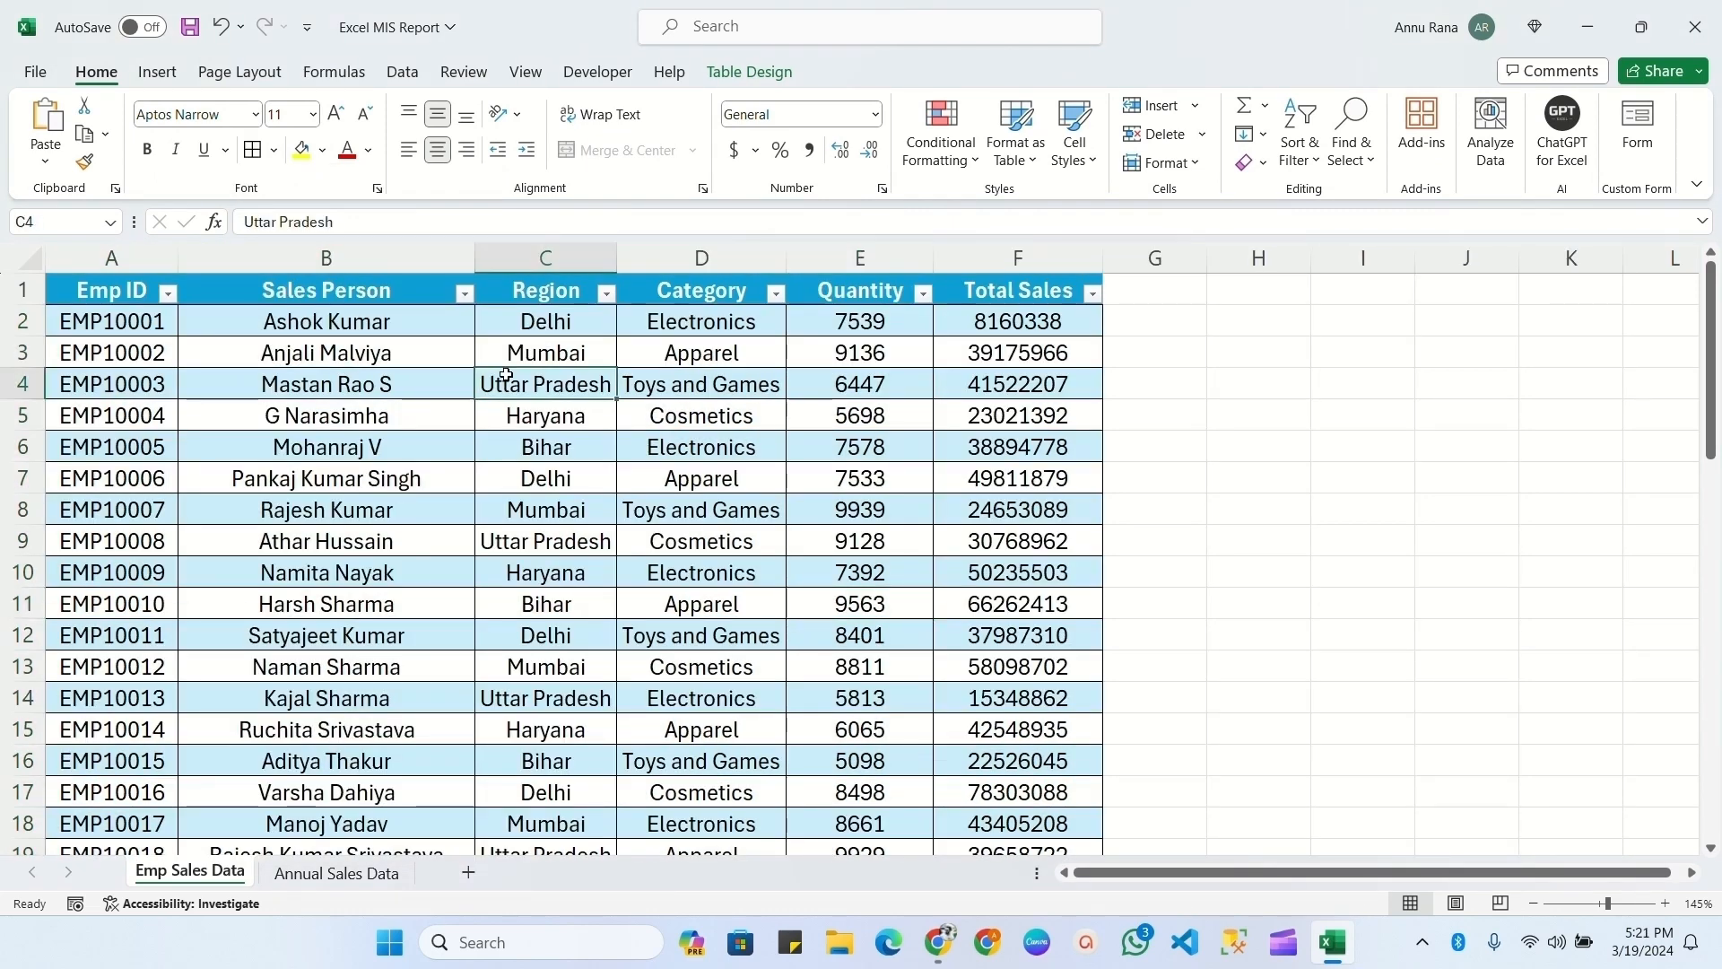
{"action": "left_click", "coordinate": [453, 379]}
{"action": "left_click", "coordinate": [370, 359]}
{"action": "left_click", "coordinate": [402, 426]}
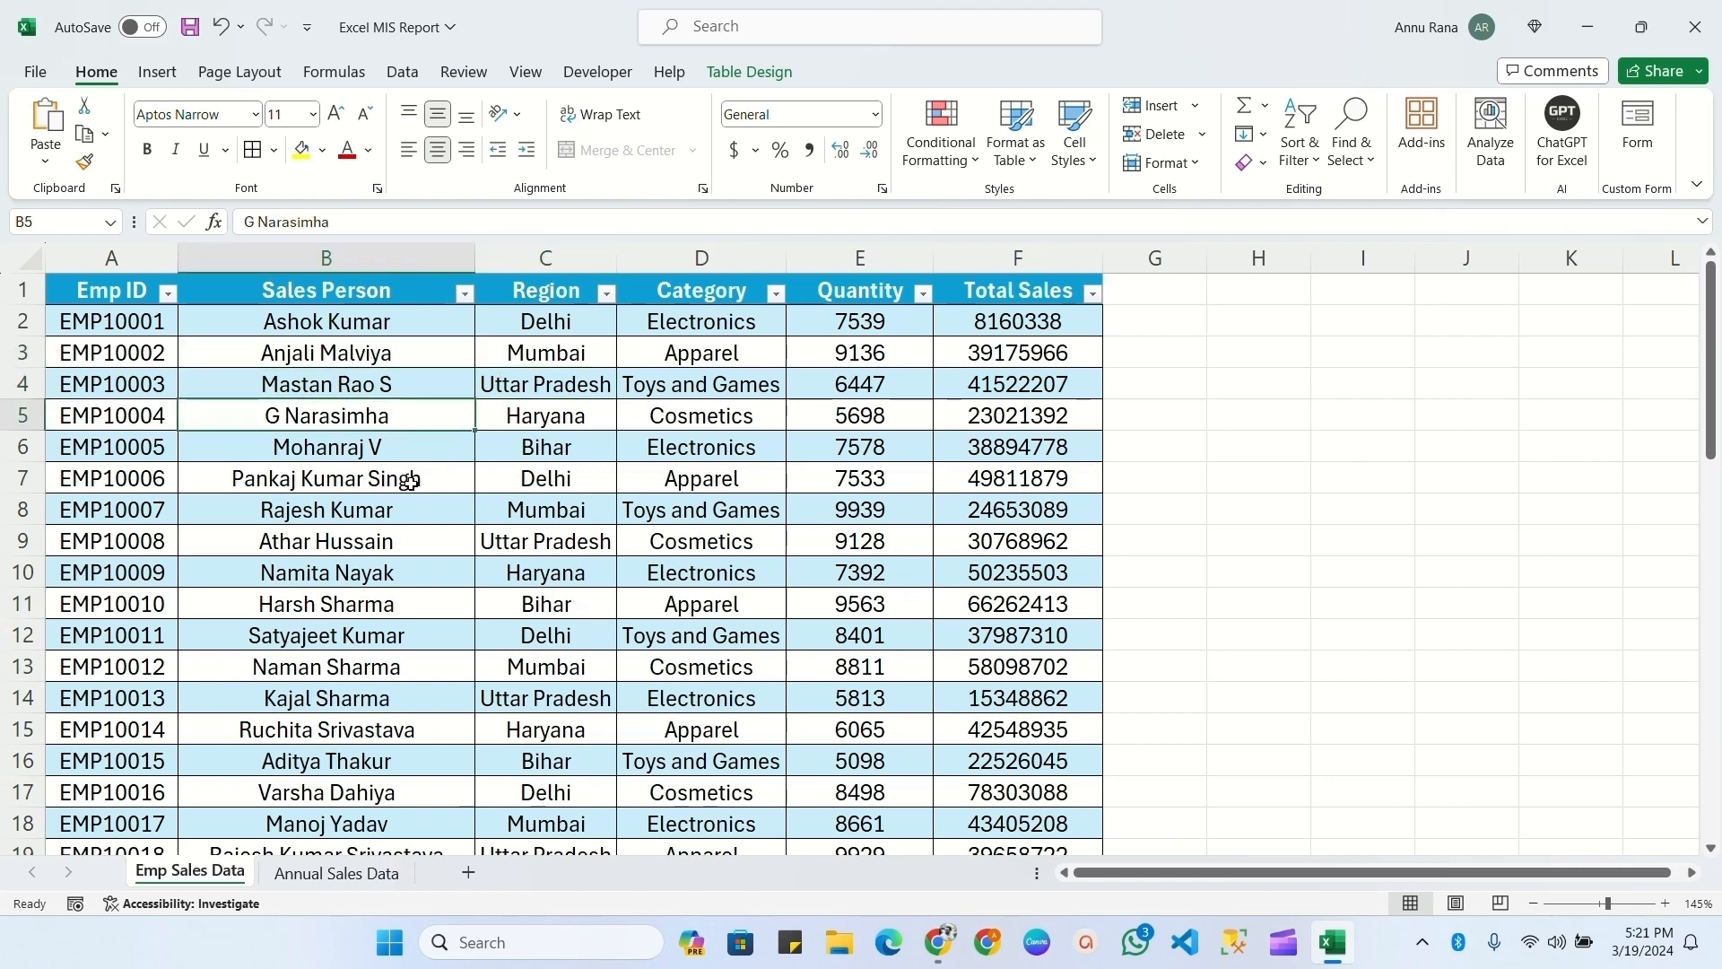
{"action": "left_click", "coordinate": [410, 481]}
- Create a PivotTable from the emp_sales_data table on a new worksheet
{"action": "left_click", "coordinate": [422, 388]}
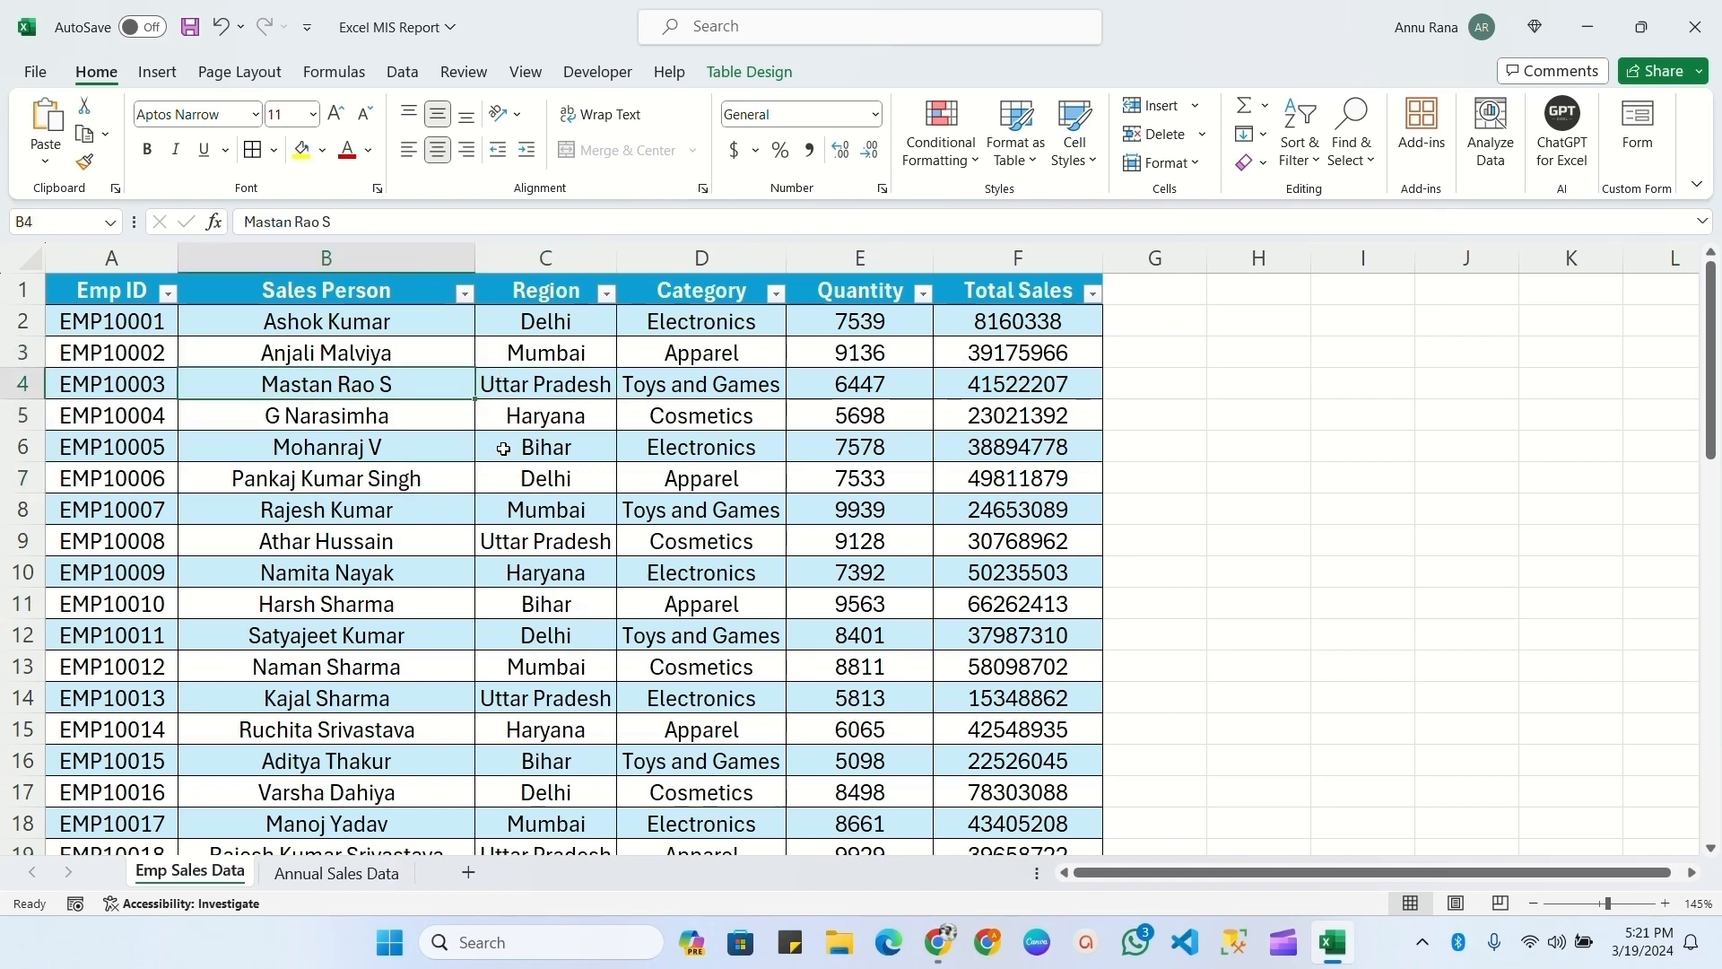
{"action": "key", "text": "ctrl+a"}
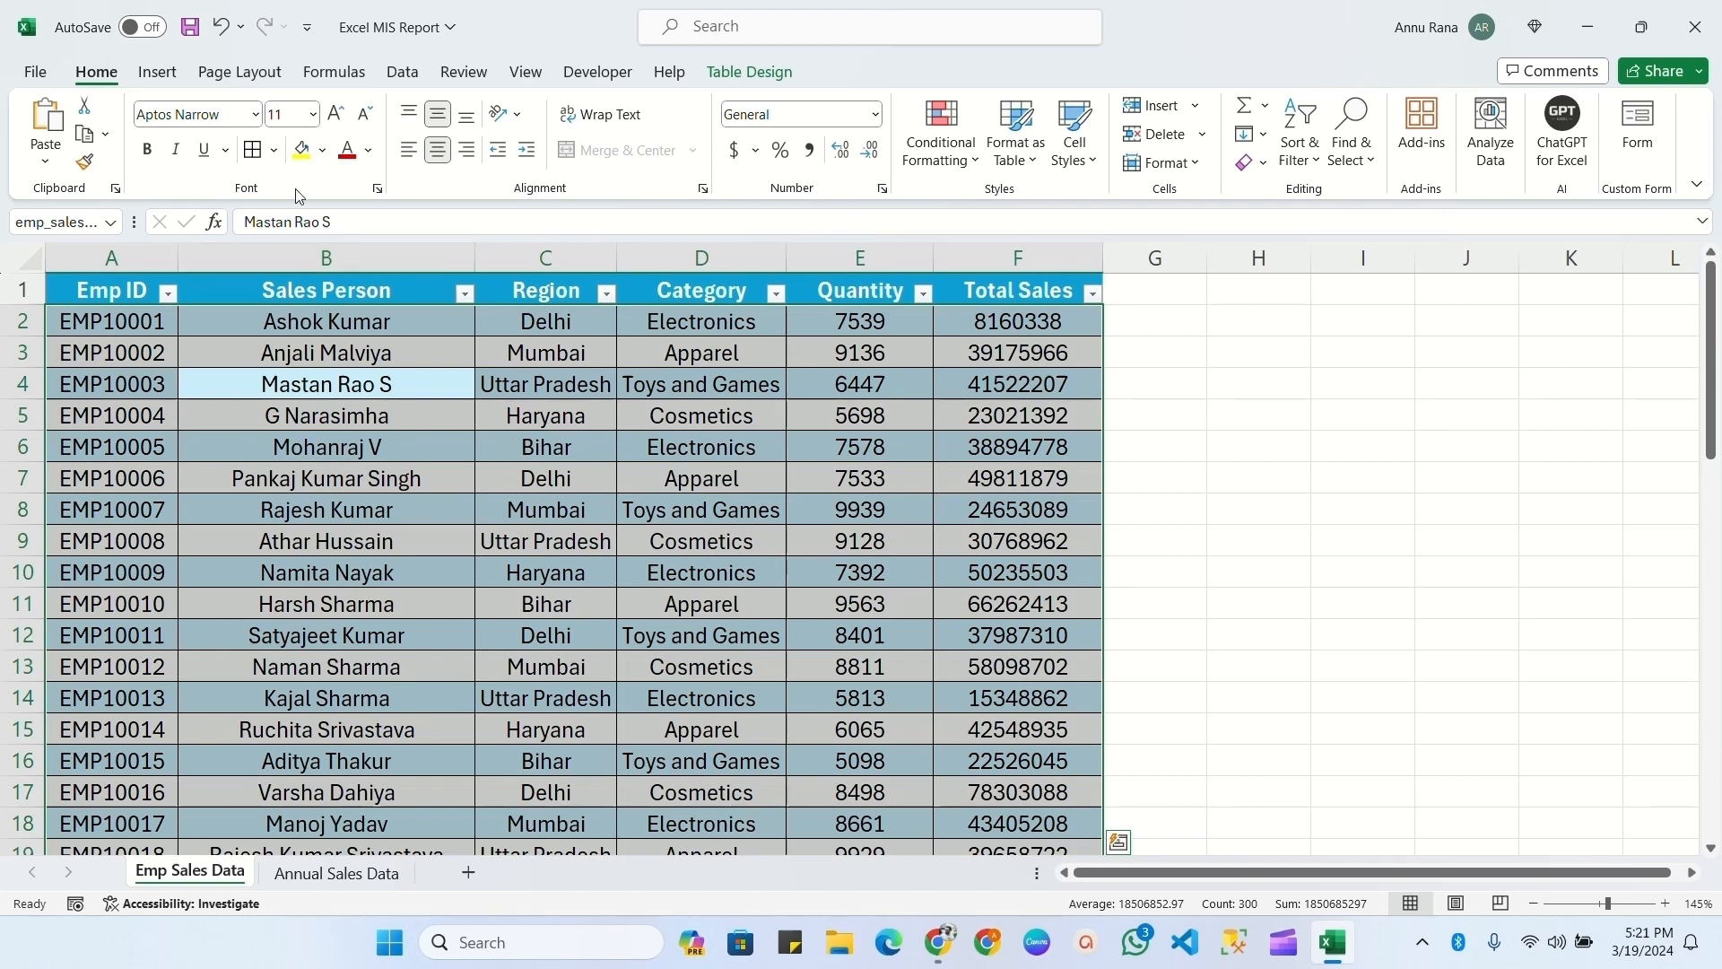
{"action": "left_click", "coordinate": [157, 72]}
{"action": "left_click", "coordinate": [54, 134]}
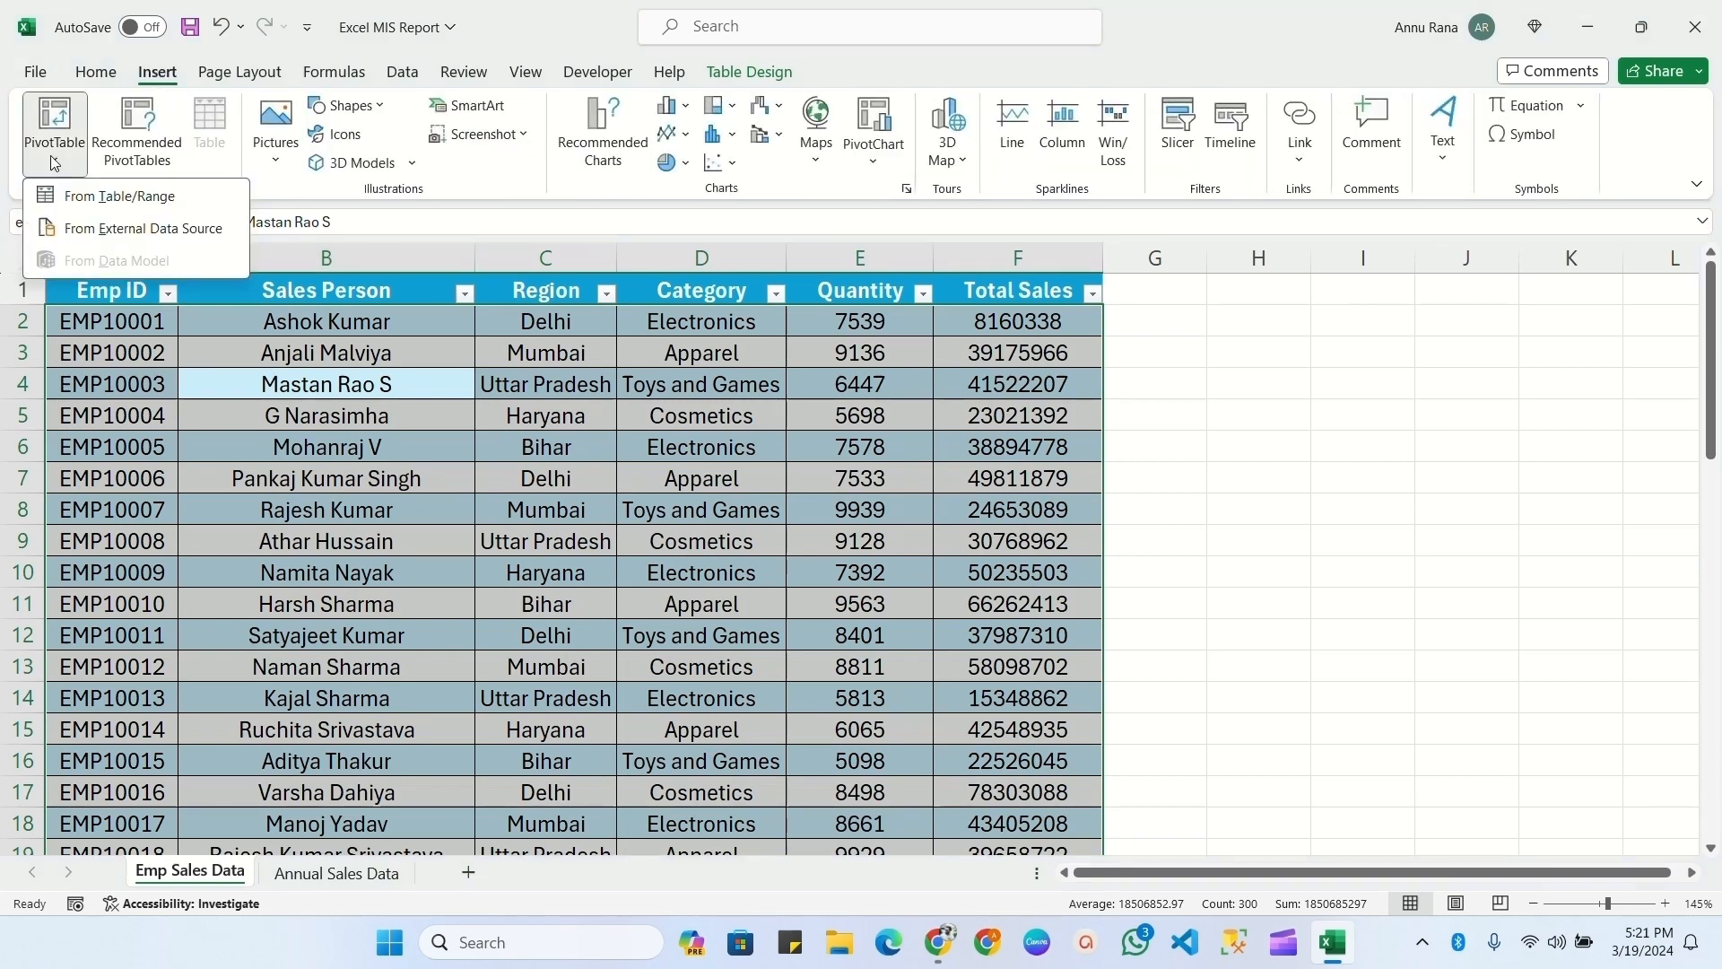
{"action": "left_click", "coordinate": [126, 197]}
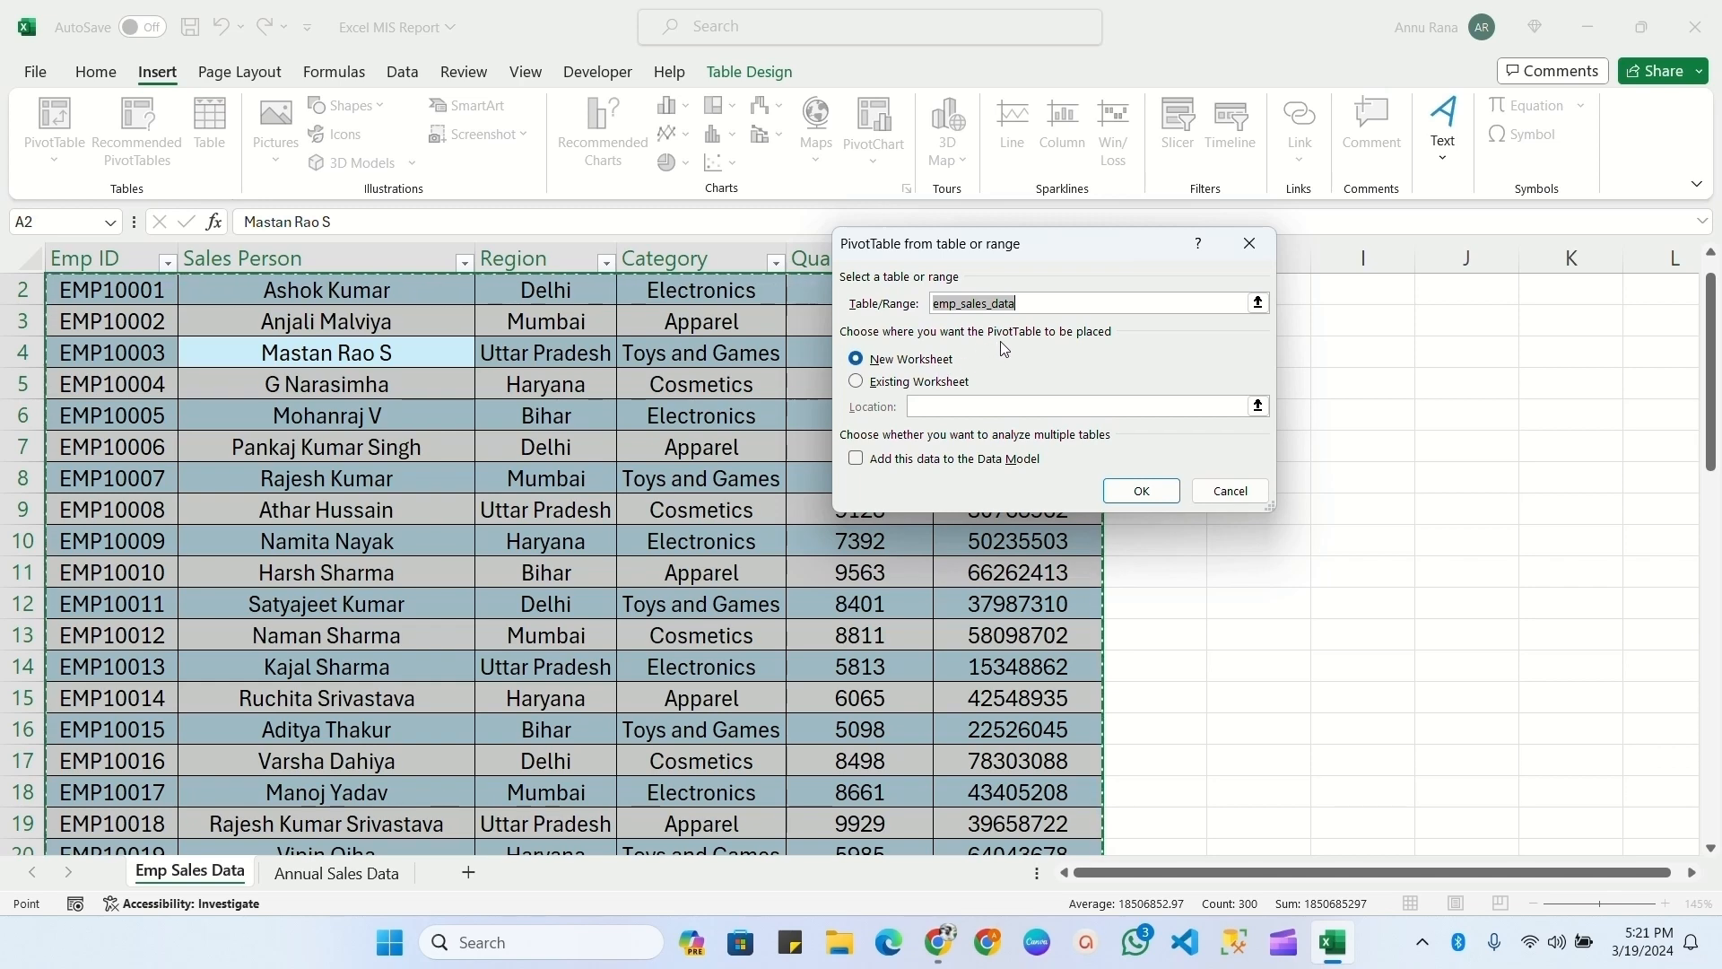
{"action": "left_click", "coordinate": [1142, 491]}
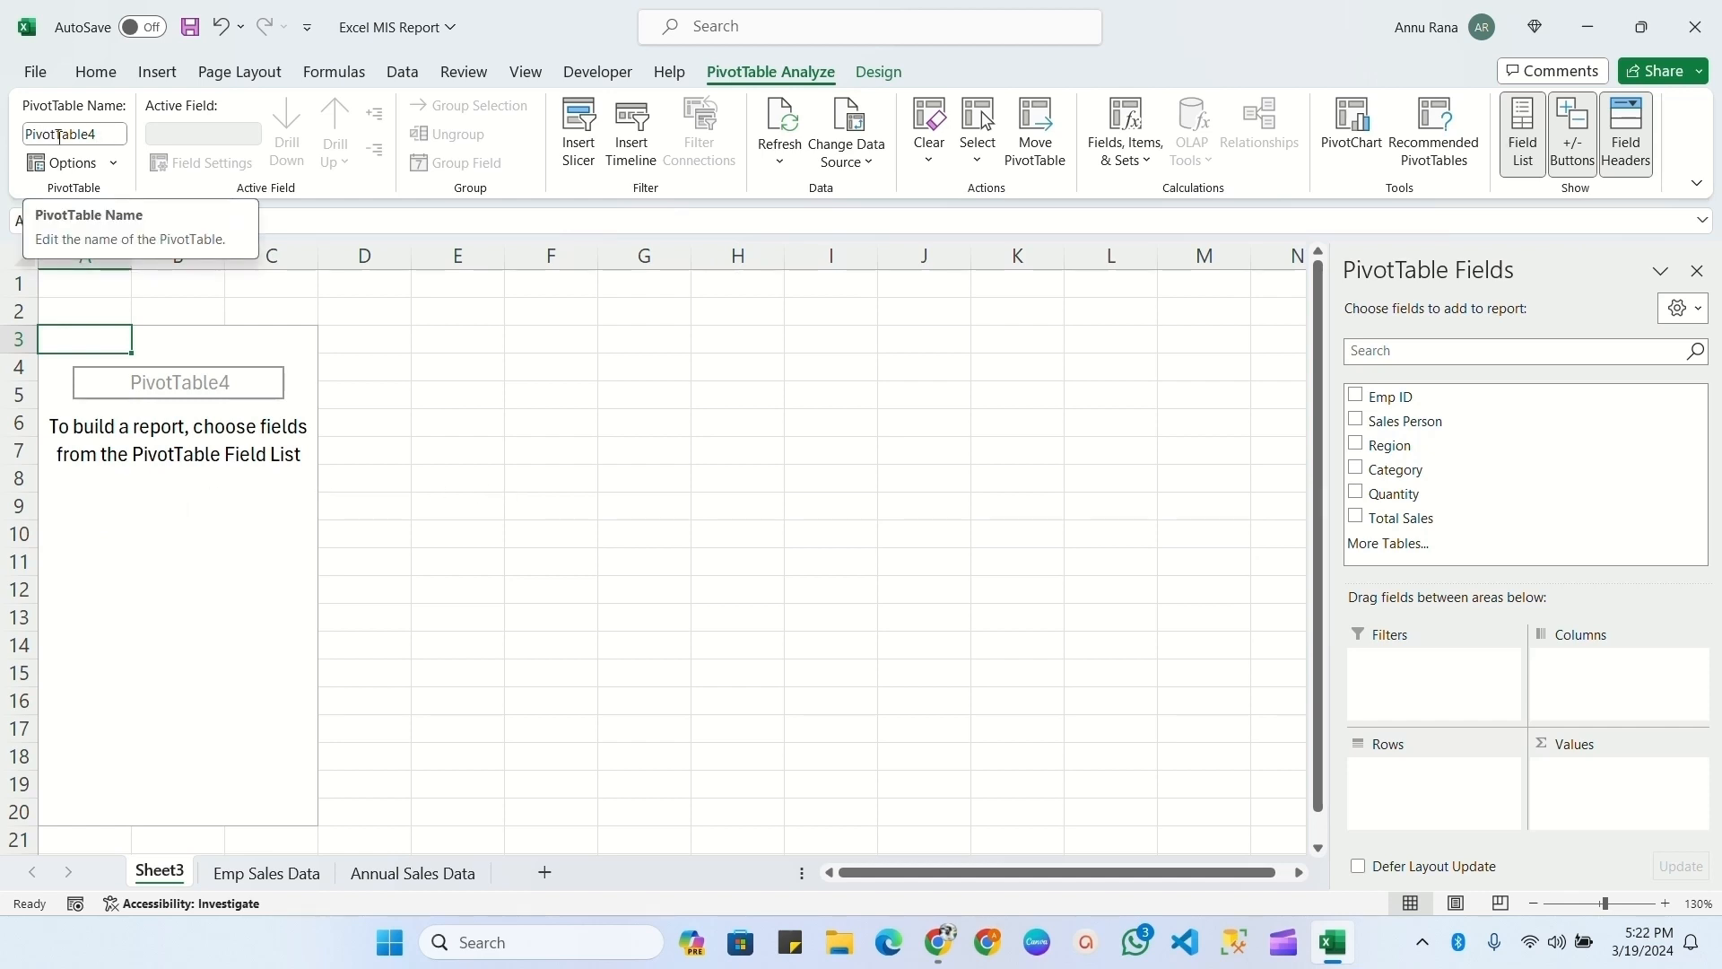
- Rename the new PivotTable as PivotTable1
{"action": "left_click", "coordinate": [107, 133]}
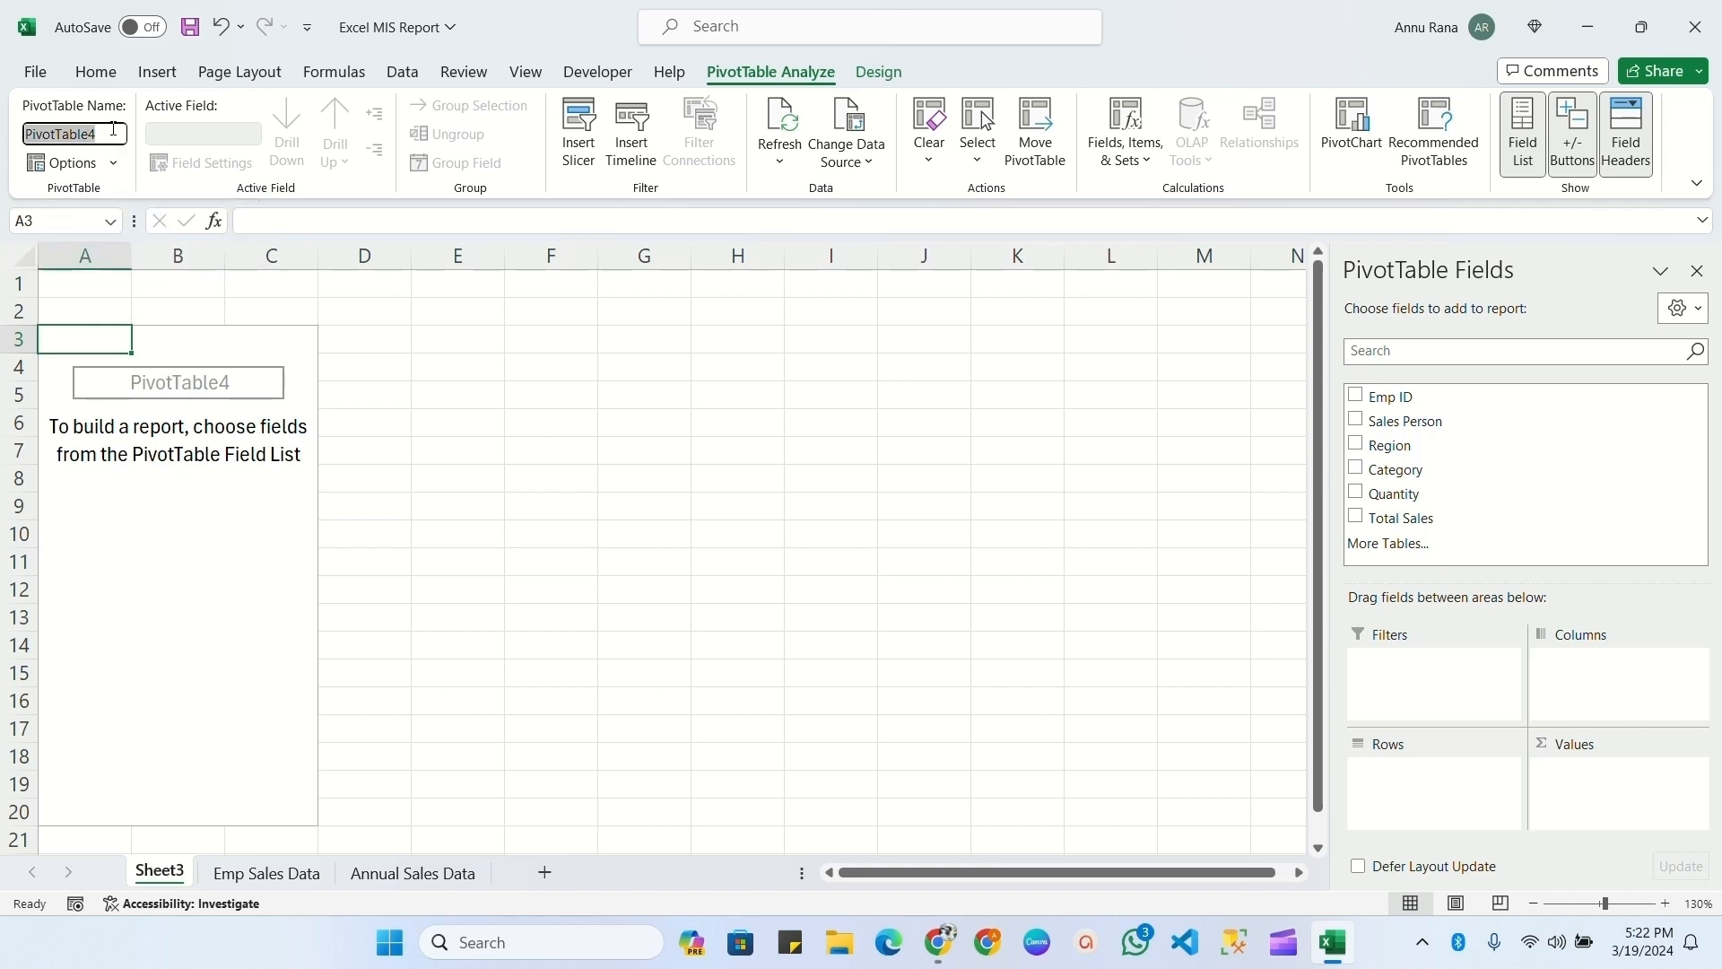
{"action": "left_click", "coordinate": [113, 130]}
{"action": "type", "text": "1"}
{"action": "key", "text": "Return"}
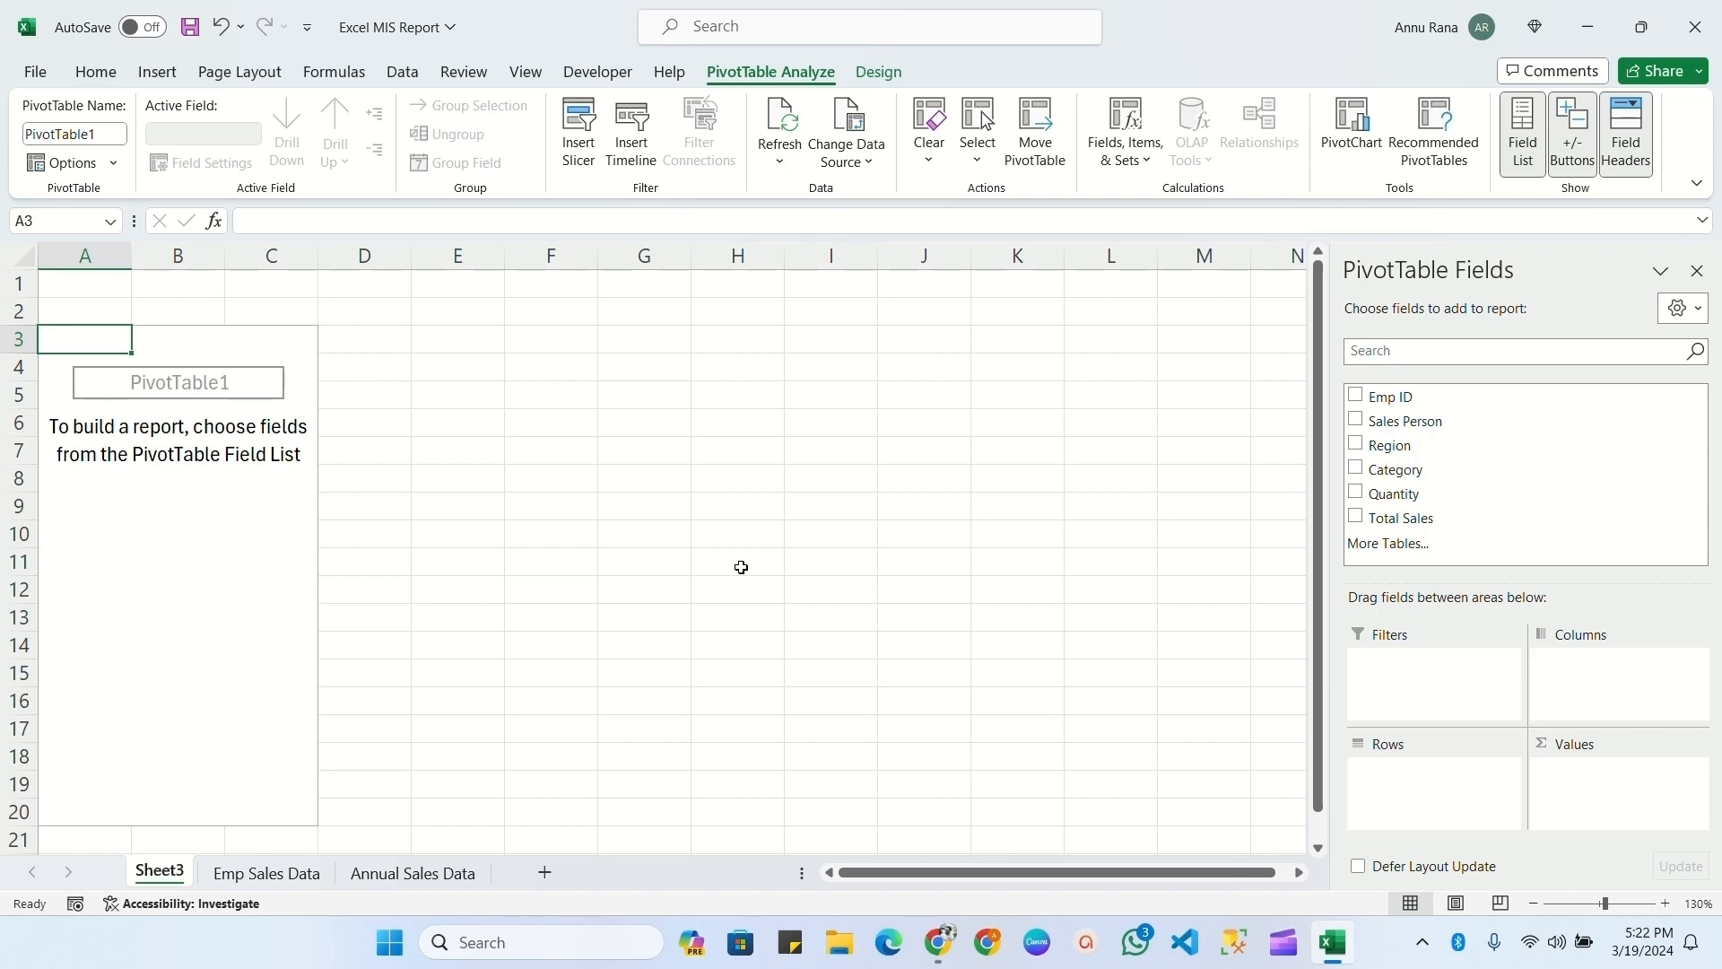
- Build the PivotTable with Region and Category as rows and the sum of Total Sales as values
{"action": "left_click", "coordinate": [1356, 443]}
{"action": "left_click", "coordinate": [1356, 467]}
{"action": "left_click", "coordinate": [1356, 516]}
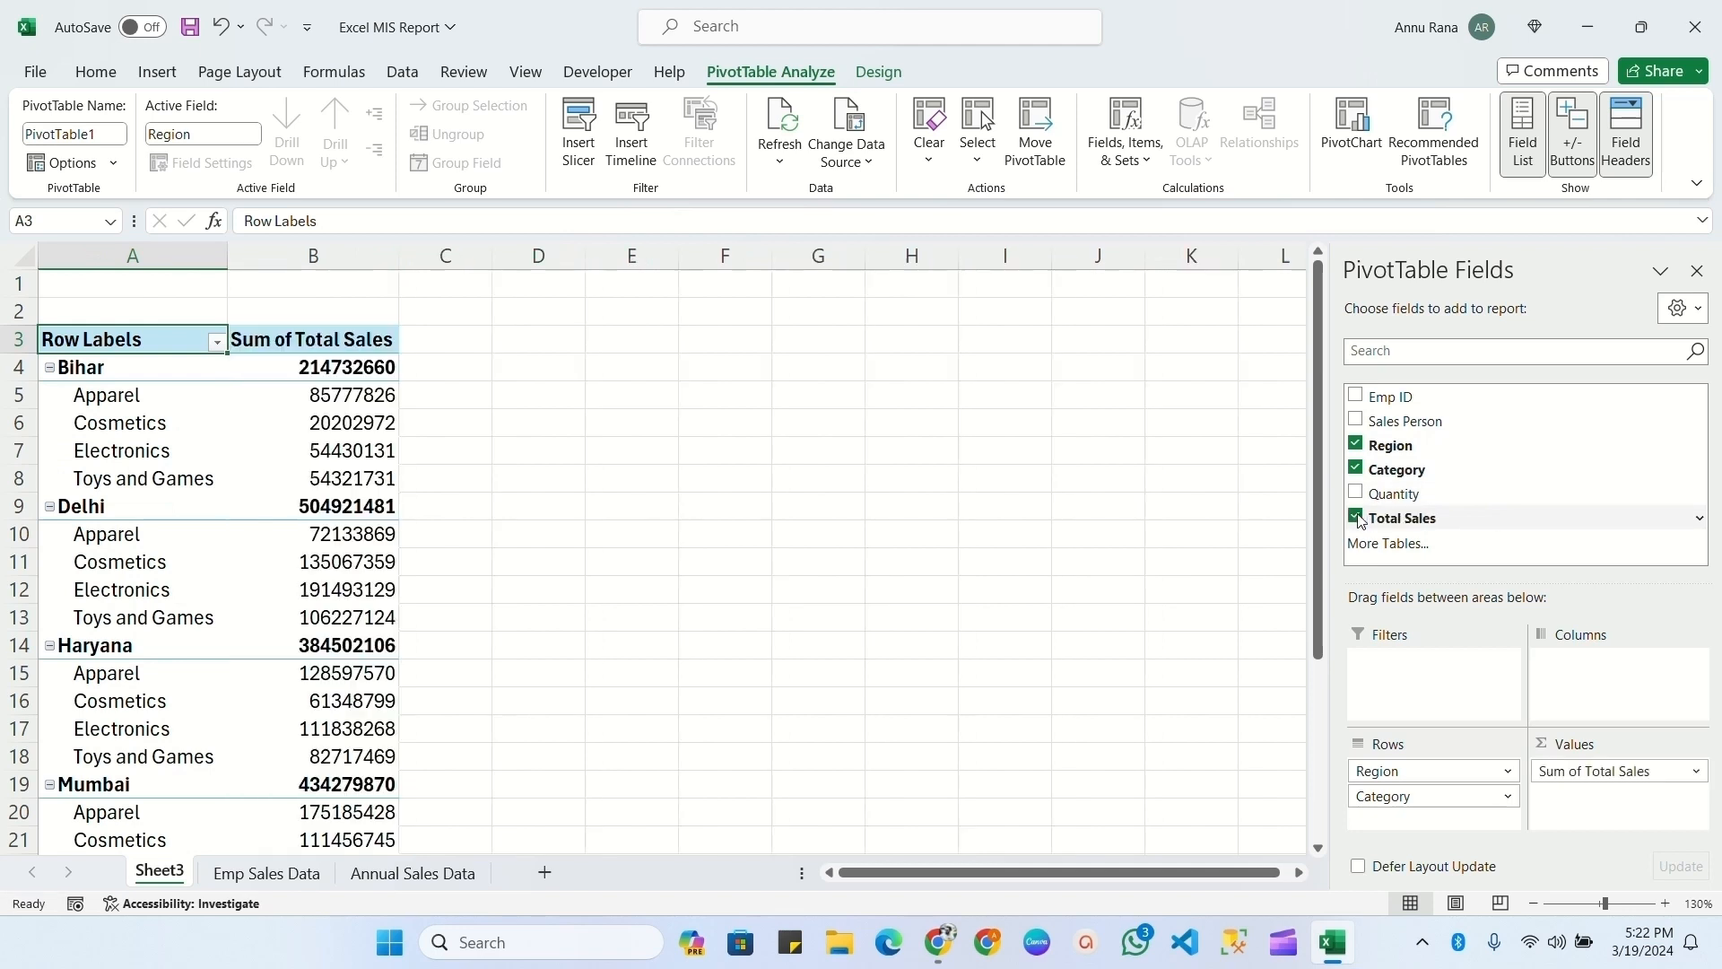
{"action": "scroll", "coordinate": [211, 571], "scroll_direction": "down", "scroll_amount": 2}
{"action": "scroll", "coordinate": [210, 571], "scroll_direction": "up", "scroll_amount": 2}
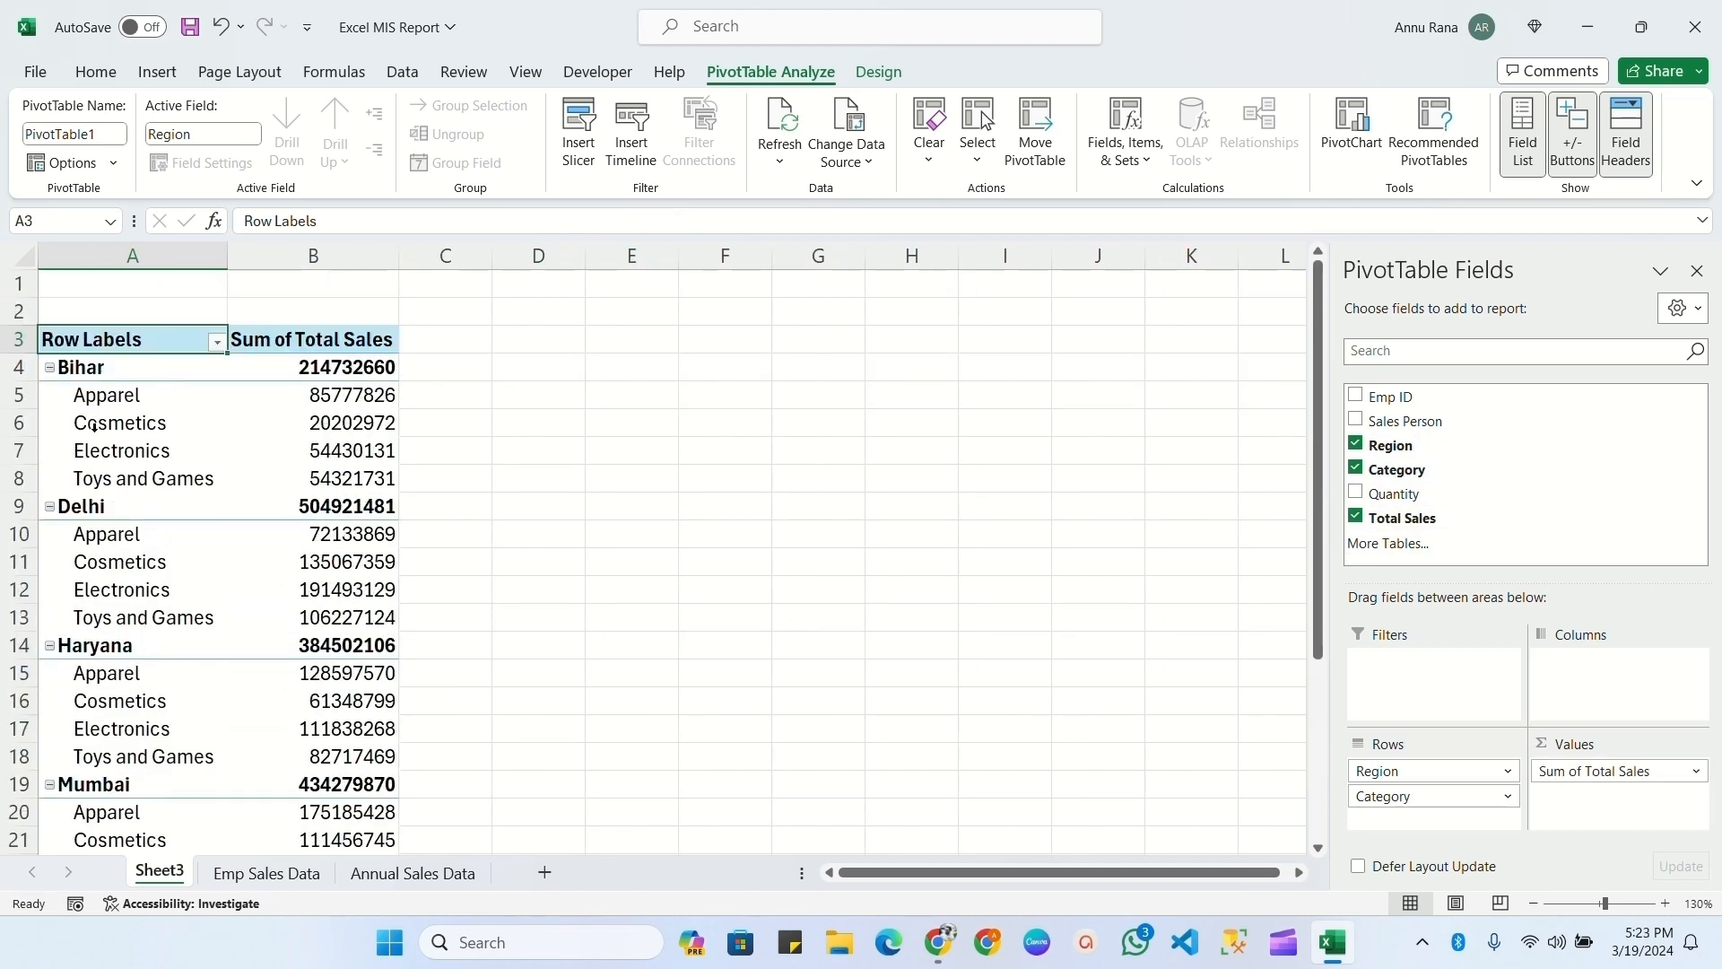
{"action": "scroll", "coordinate": [161, 554], "scroll_direction": "down", "scroll_amount": 4}
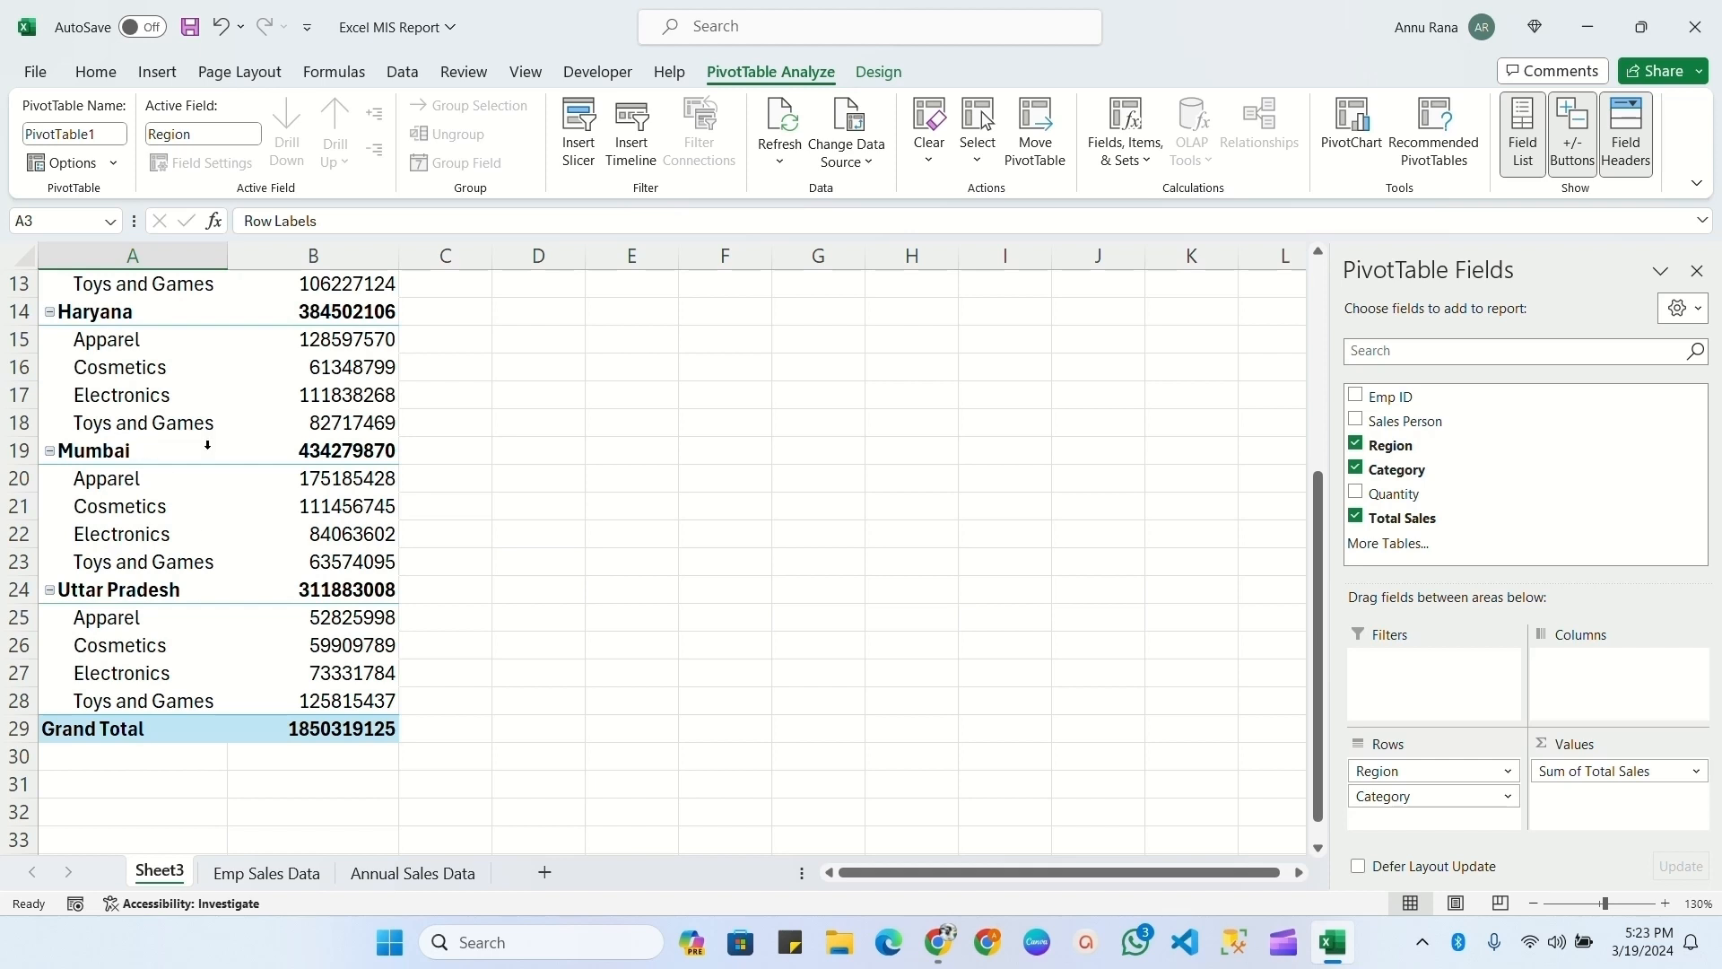
{"action": "left_click", "coordinate": [340, 449]}
{"action": "scroll", "coordinate": [275, 498], "scroll_direction": "up", "scroll_amount": 4}
{"action": "left_click", "coordinate": [345, 394]}
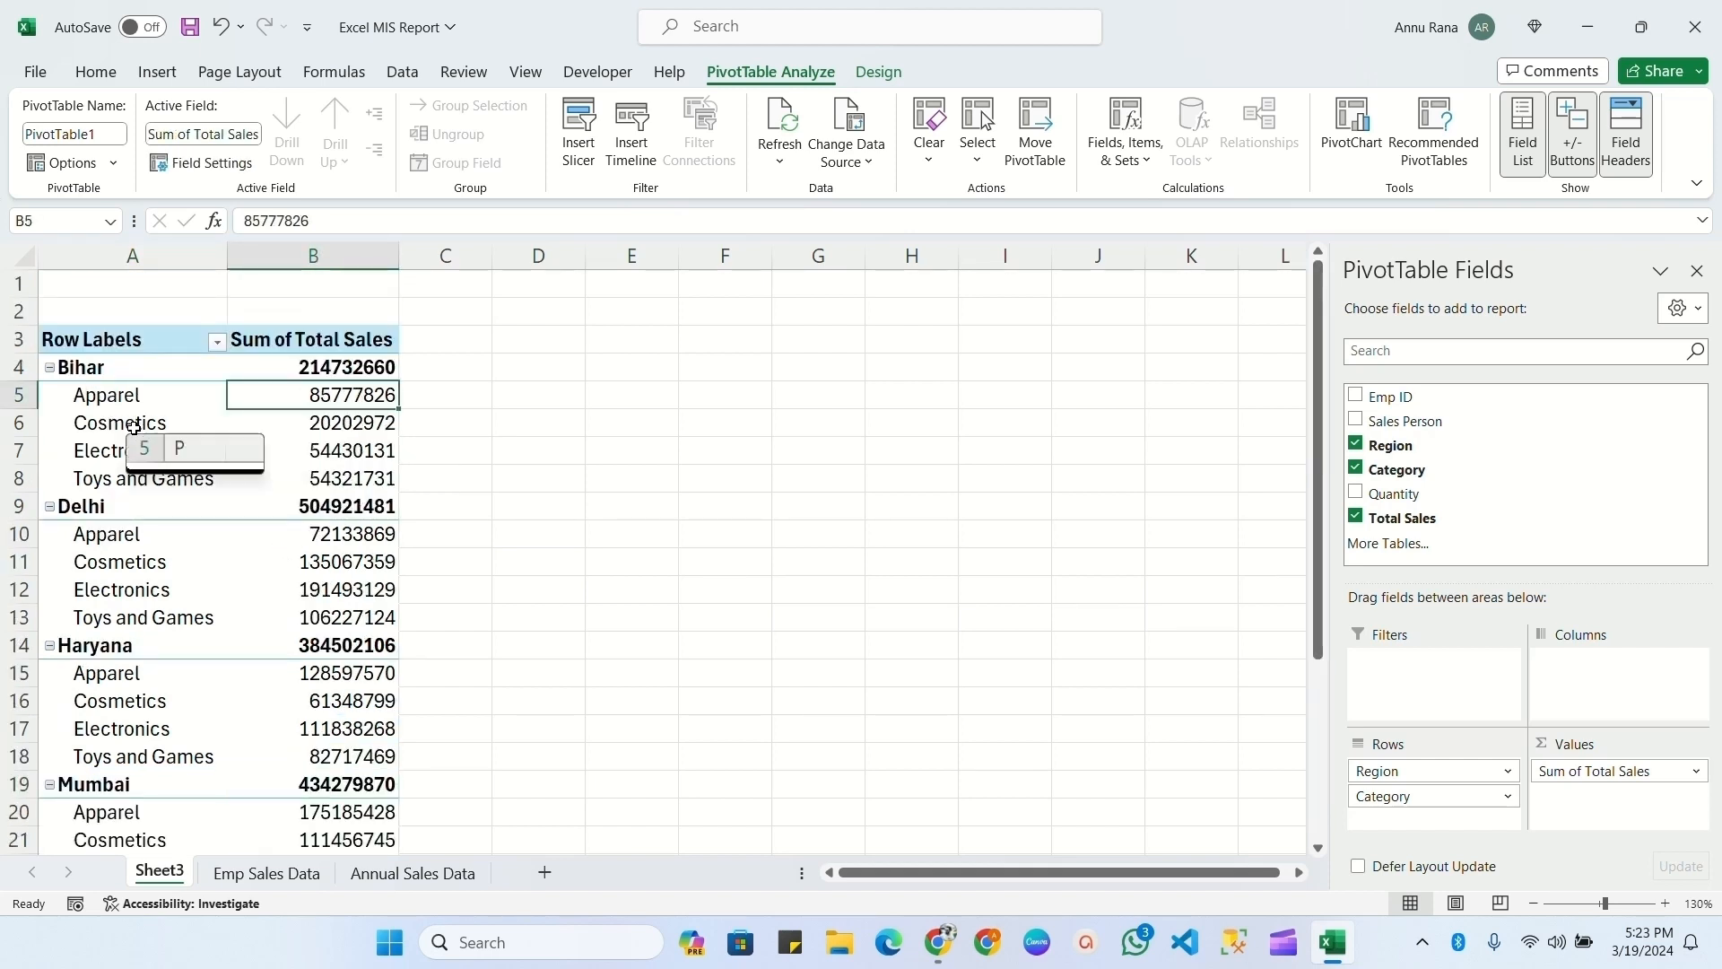
- Create a second PivotTable from the emp_sales_data table on the existing worksheet Sheet3 at cell A32
{"action": "left_click", "coordinate": [266, 873]}
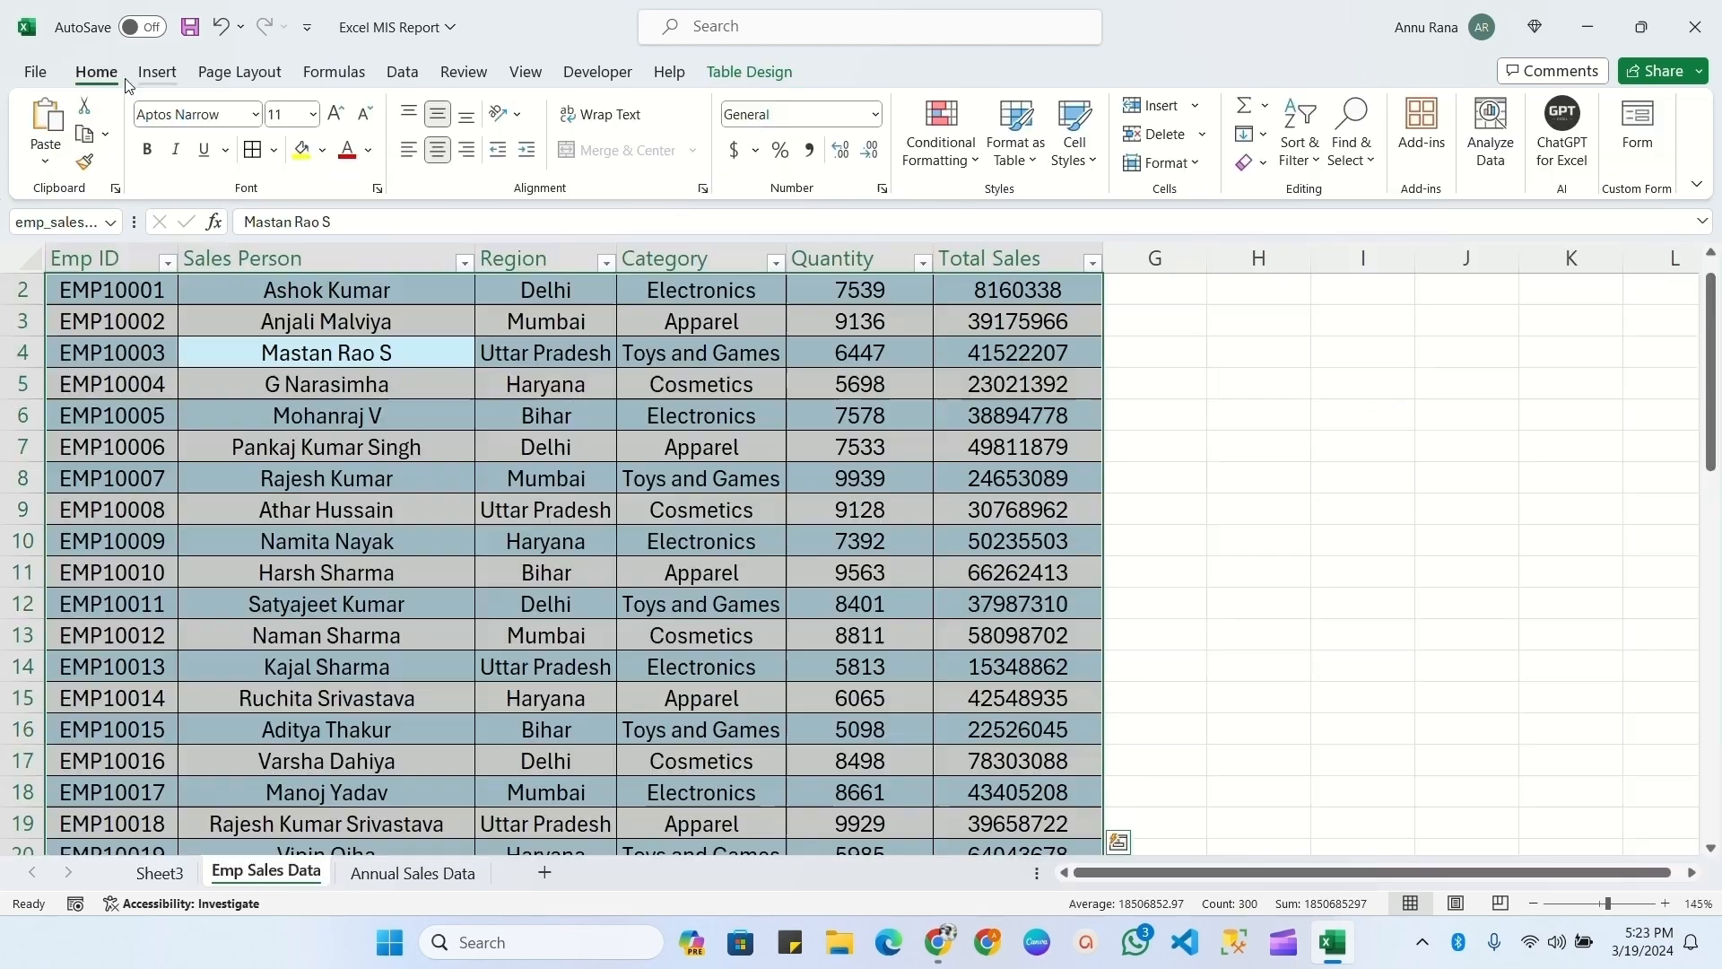
{"action": "left_click", "coordinate": [157, 72]}
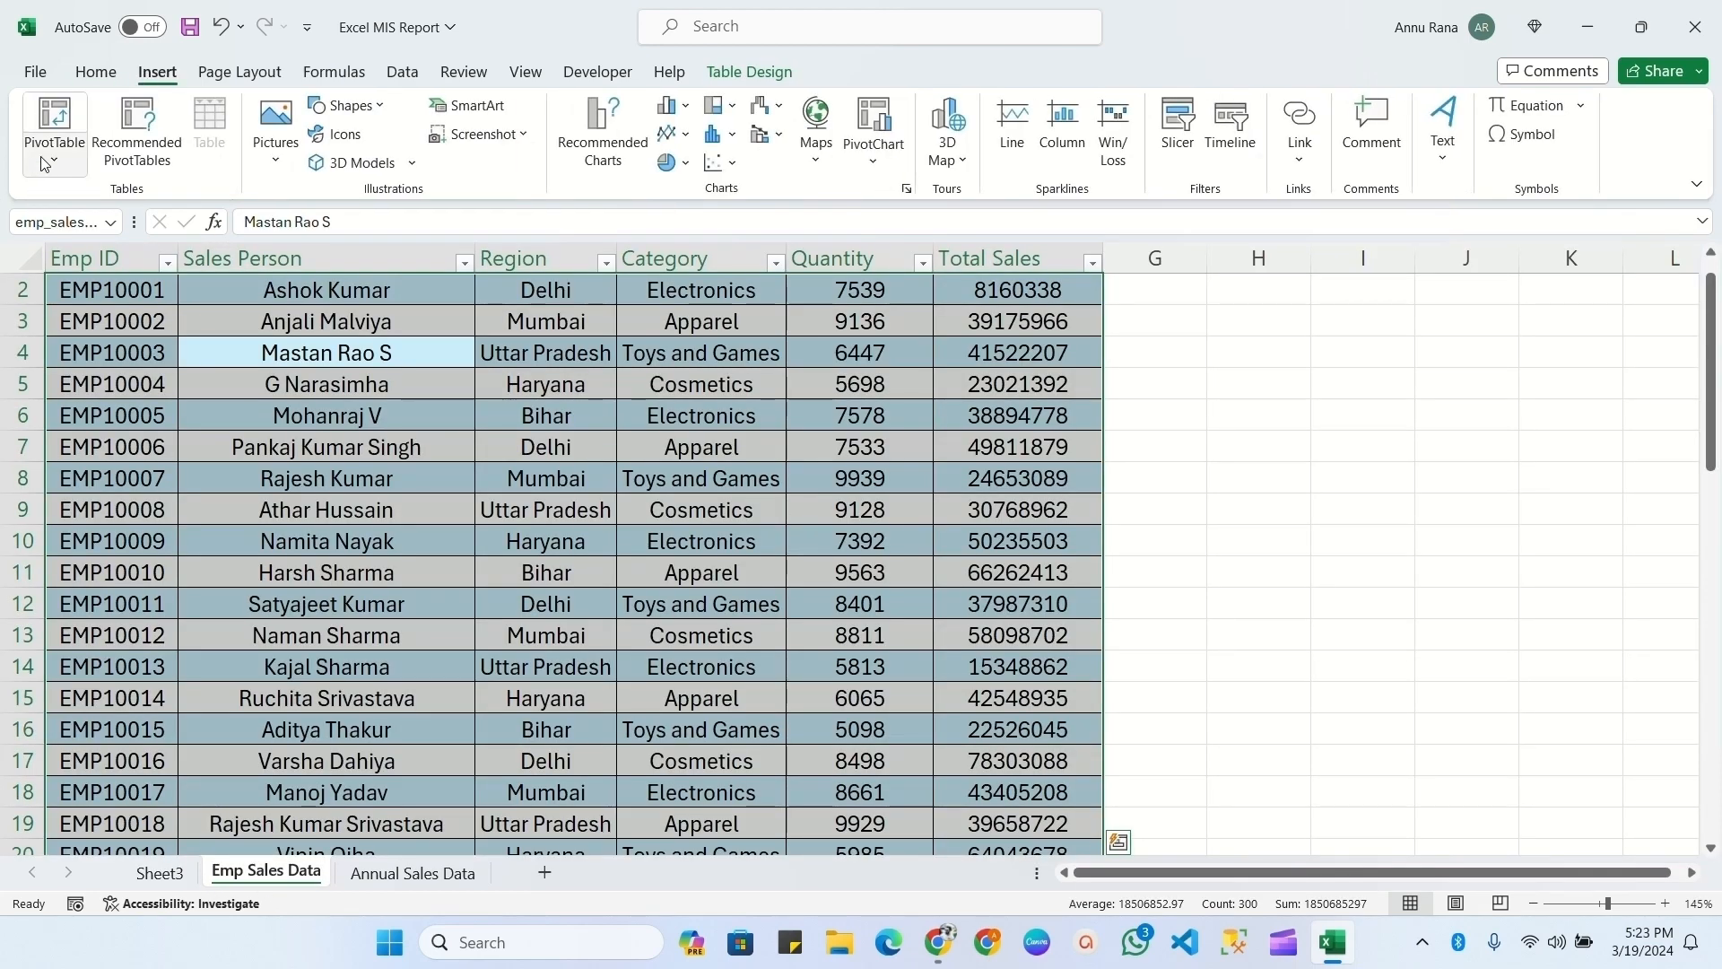
{"action": "left_click", "coordinate": [54, 134]}
{"action": "left_click", "coordinate": [135, 192]}
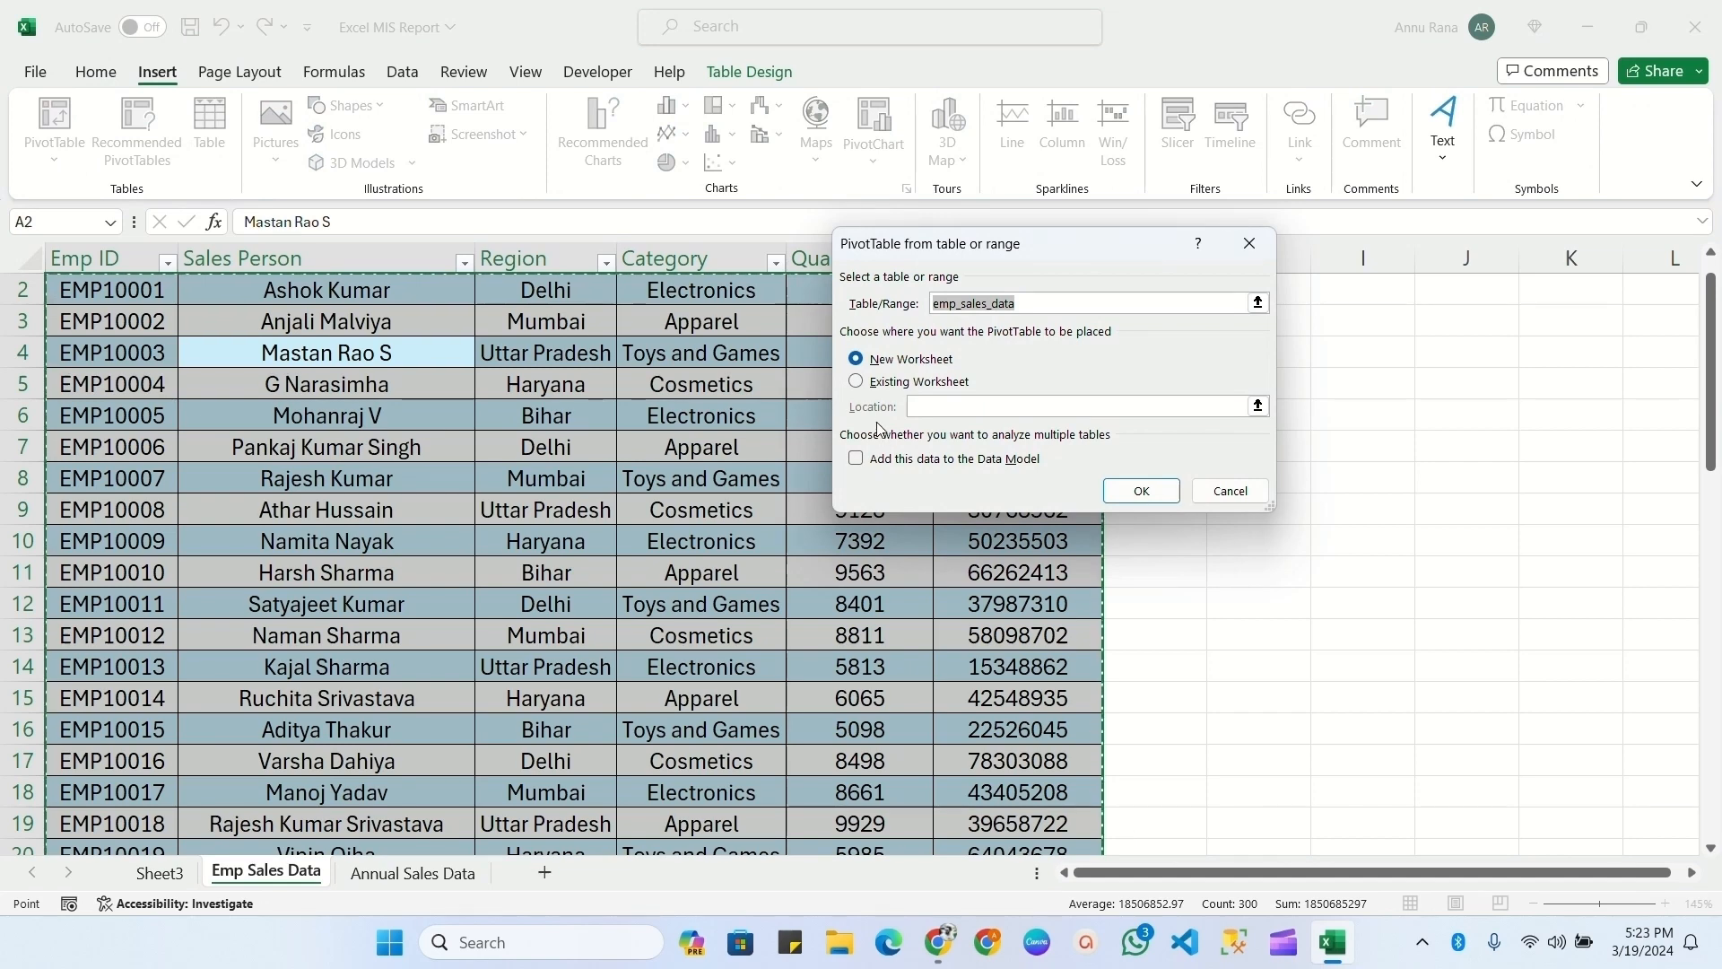
{"action": "left_click", "coordinate": [906, 381]}
{"action": "left_click", "coordinate": [922, 401]}
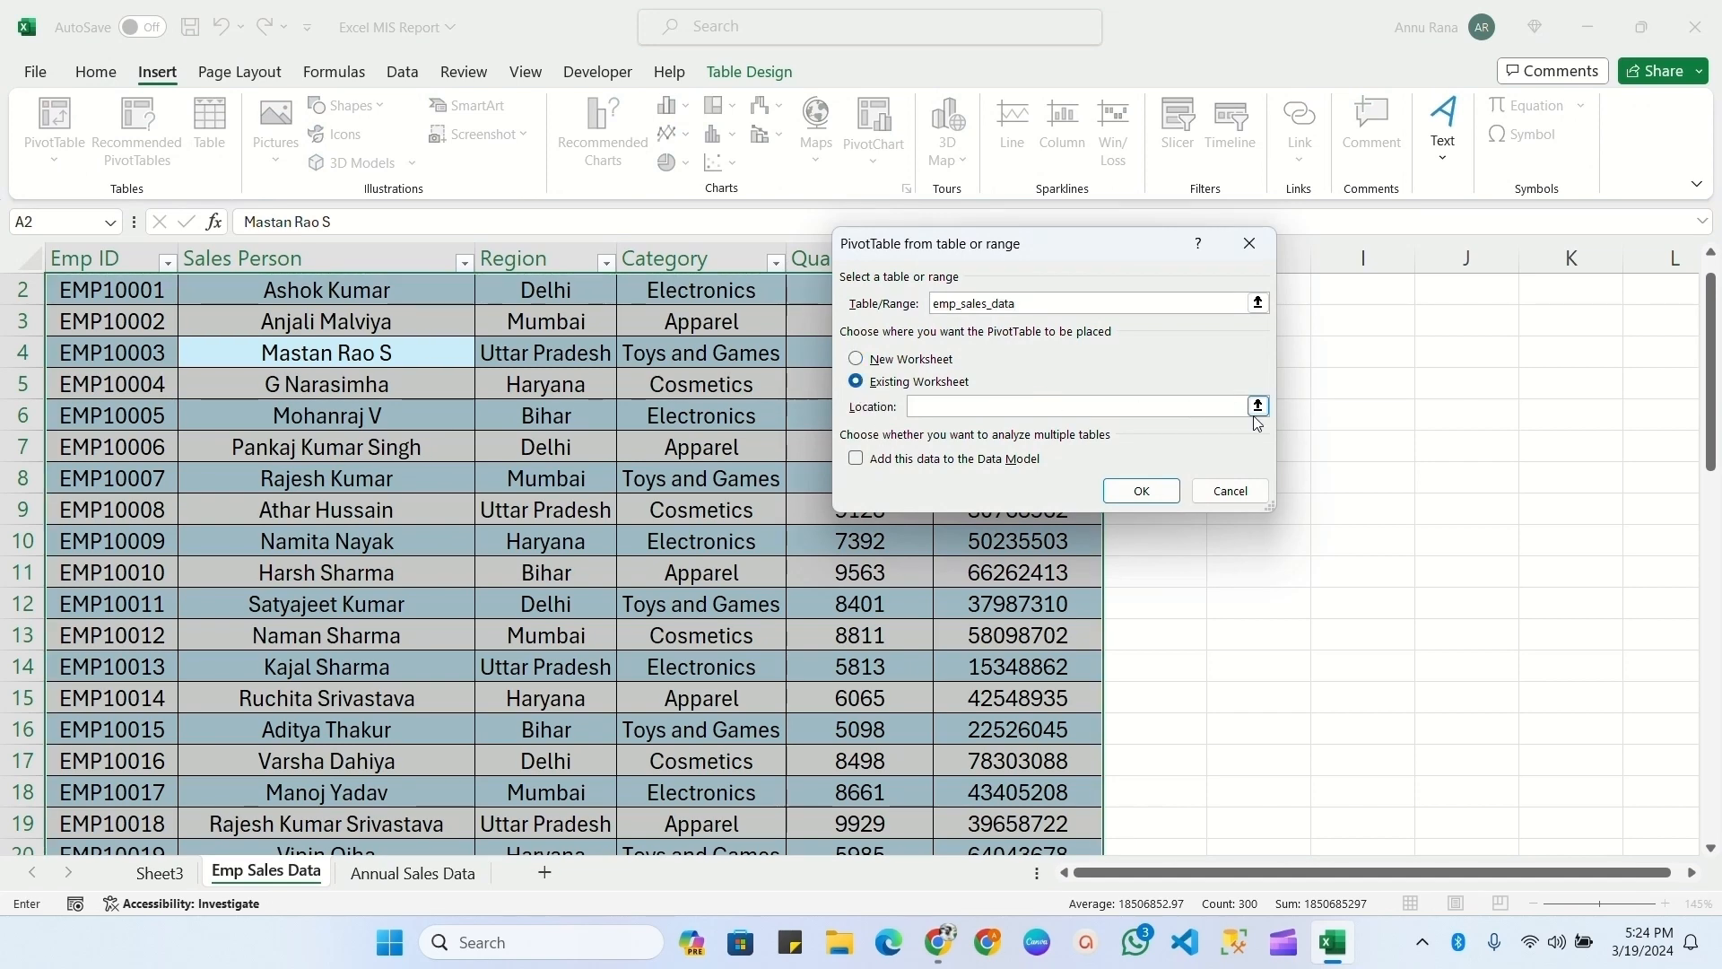
{"action": "left_click", "coordinate": [162, 872]}
{"action": "scroll", "coordinate": [216, 654], "scroll_direction": "down", "scroll_amount": 7}
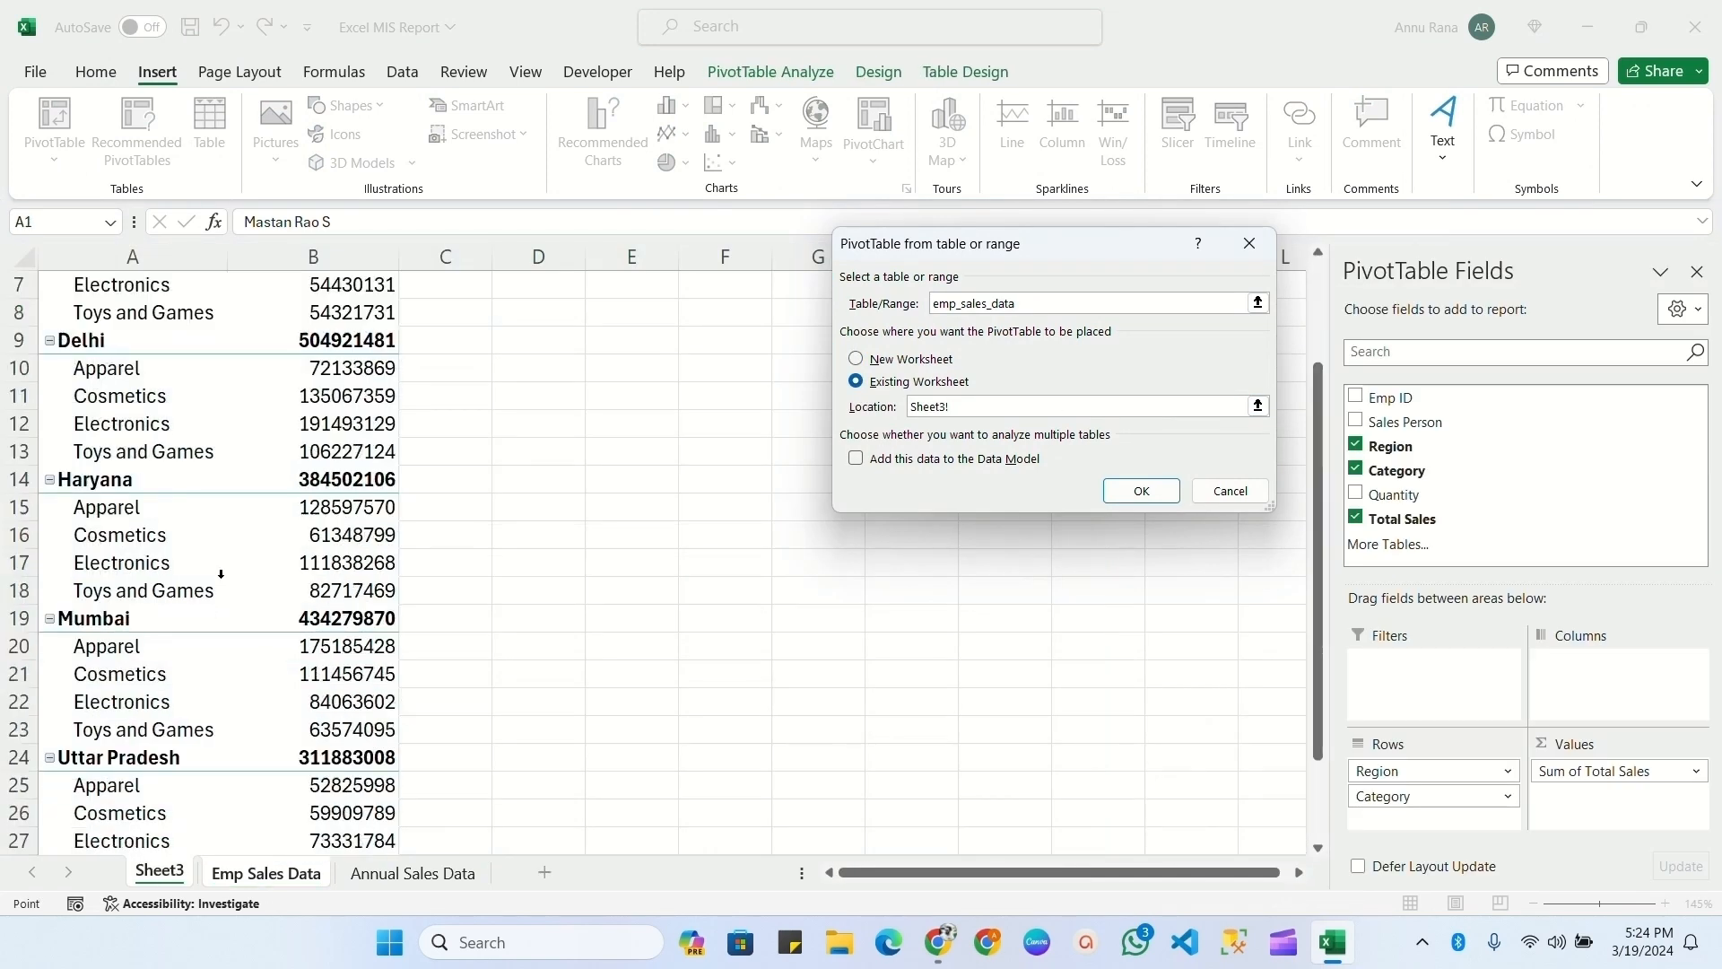
{"action": "left_click", "coordinate": [81, 563]}
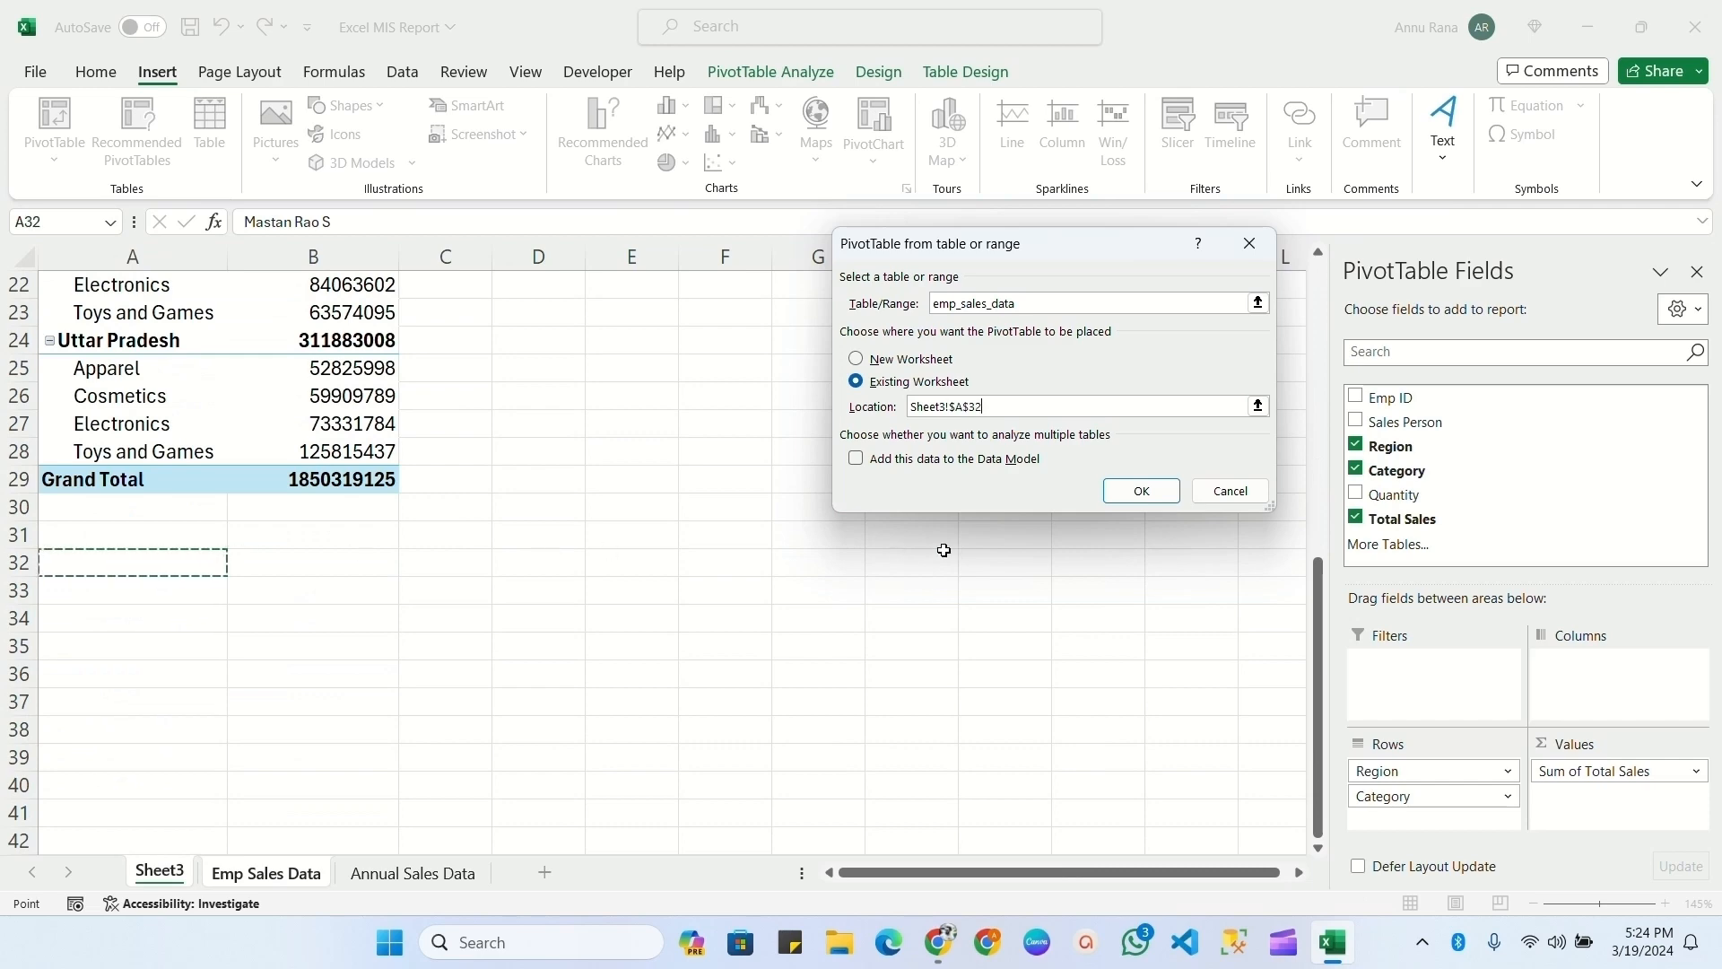
{"action": "left_click", "coordinate": [1141, 491]}
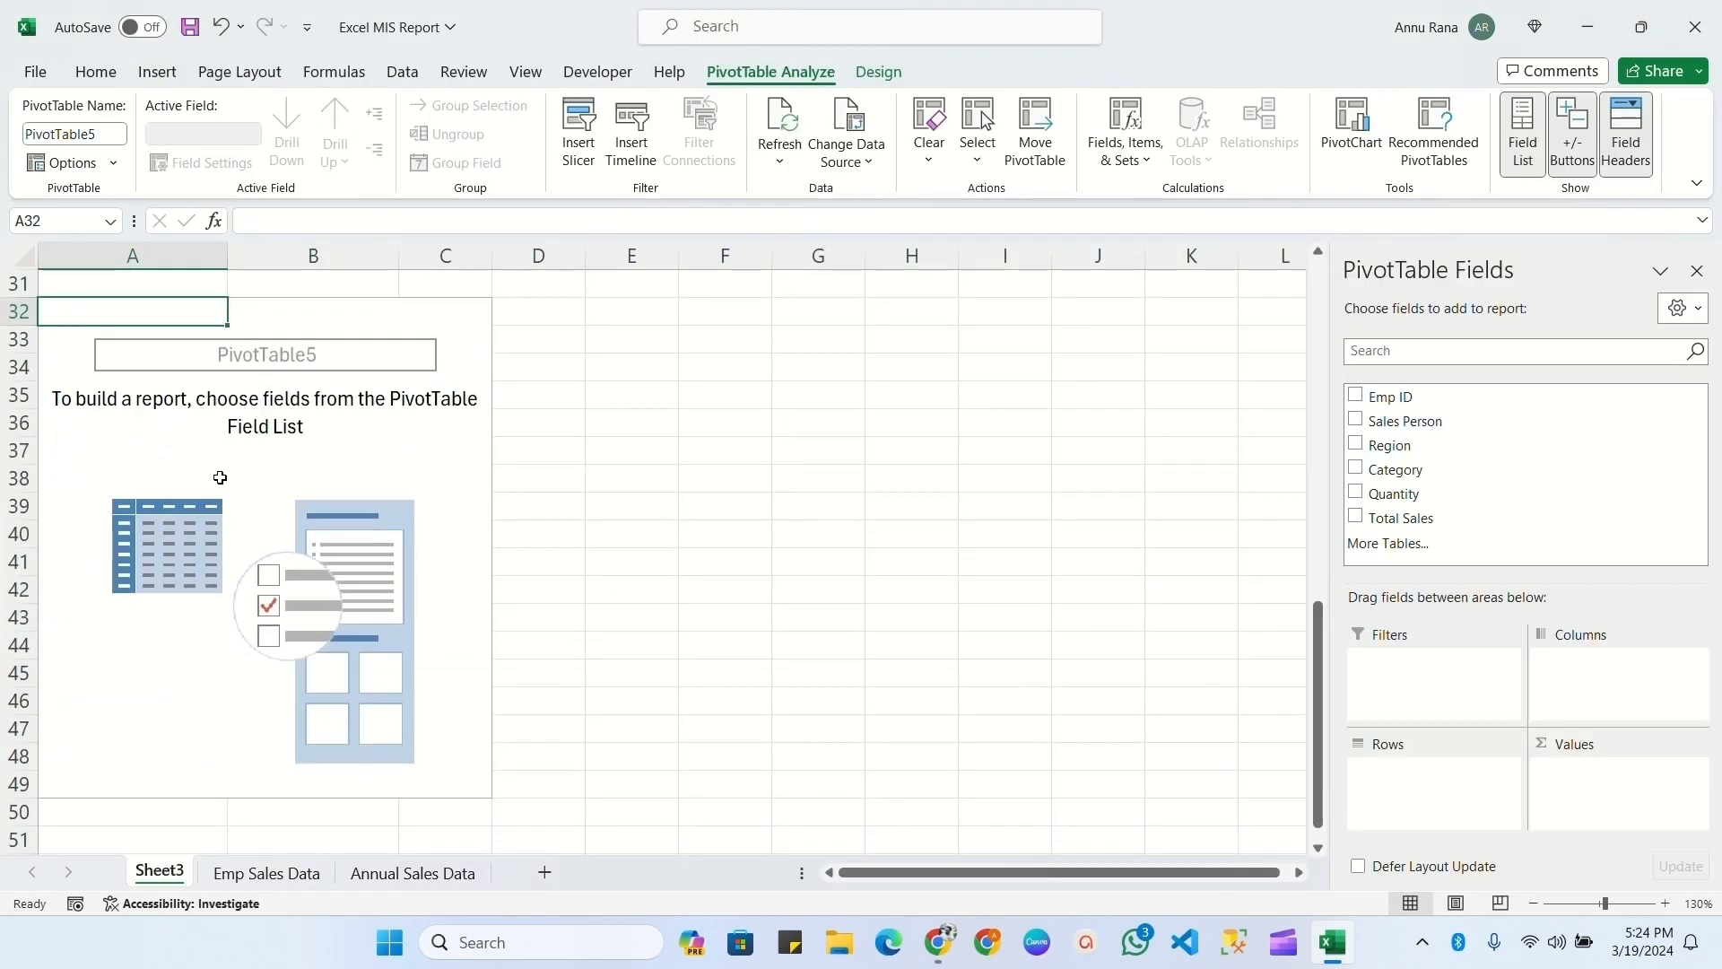
- Rename the second PivotTable as PivotTable2
{"action": "left_click", "coordinate": [113, 139]}
{"action": "type", "text": "PivotTable2"}
{"action": "key", "text": "Return"}
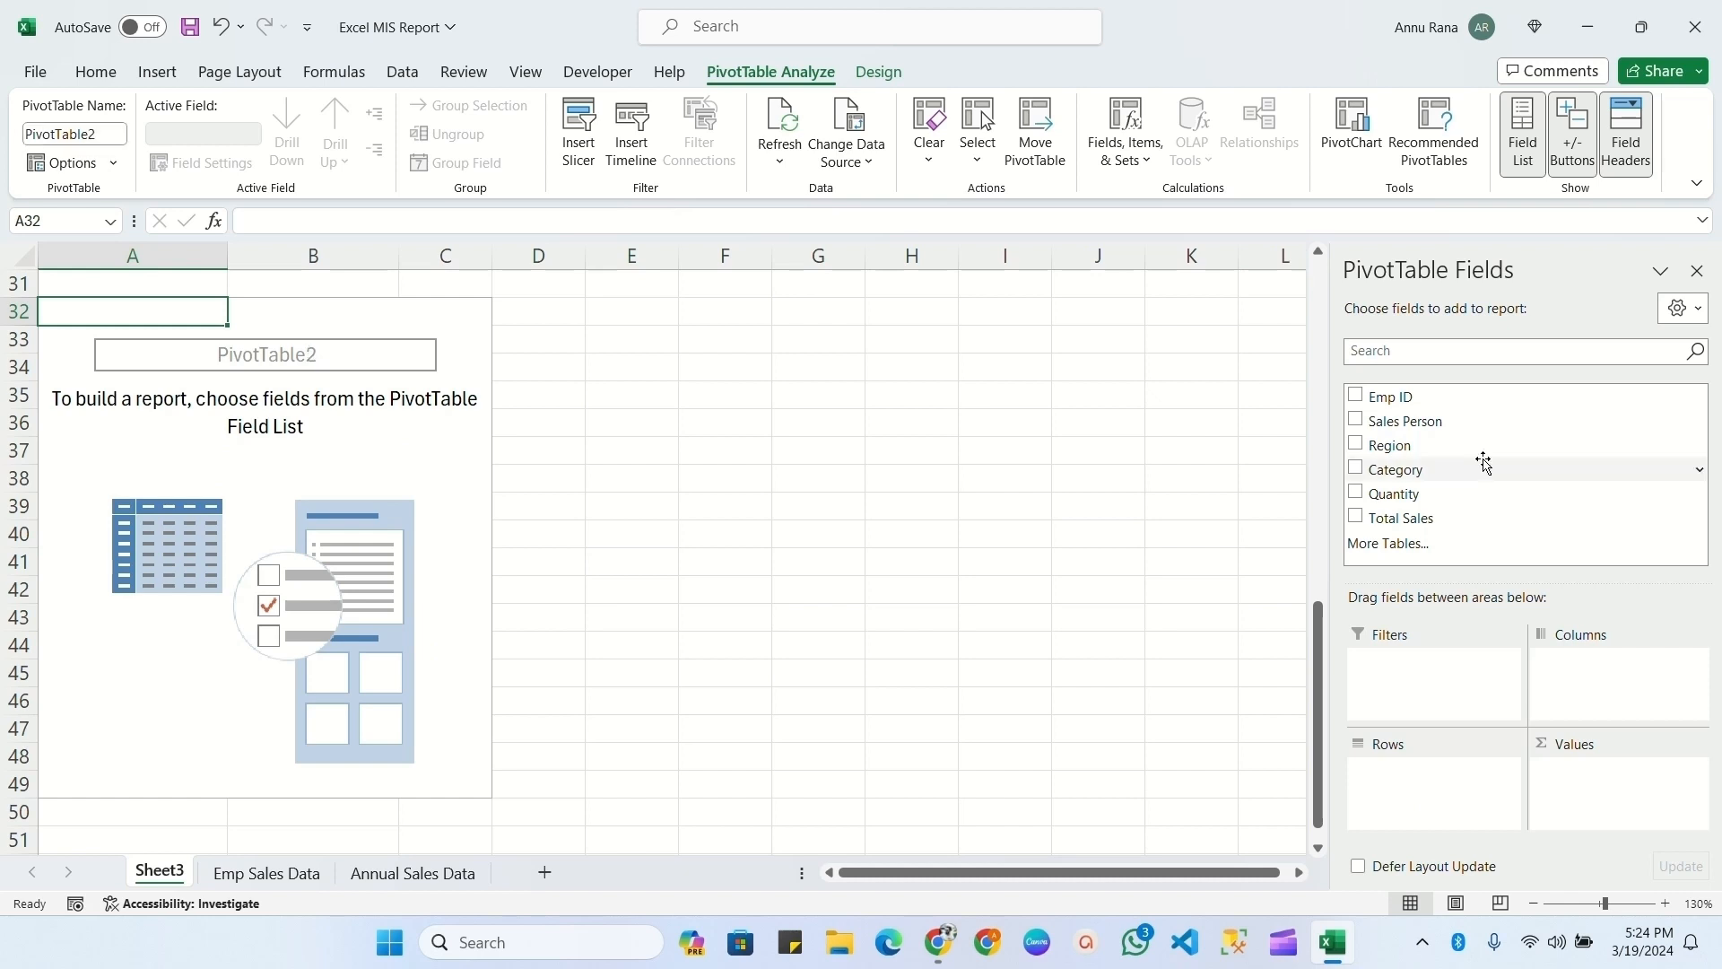
- Build PivotTable2 with Emp ID, Sales Person, Region and Category as rows and the sums of Quantity and Total Sales as values
{"action": "left_click", "coordinate": [1357, 397]}
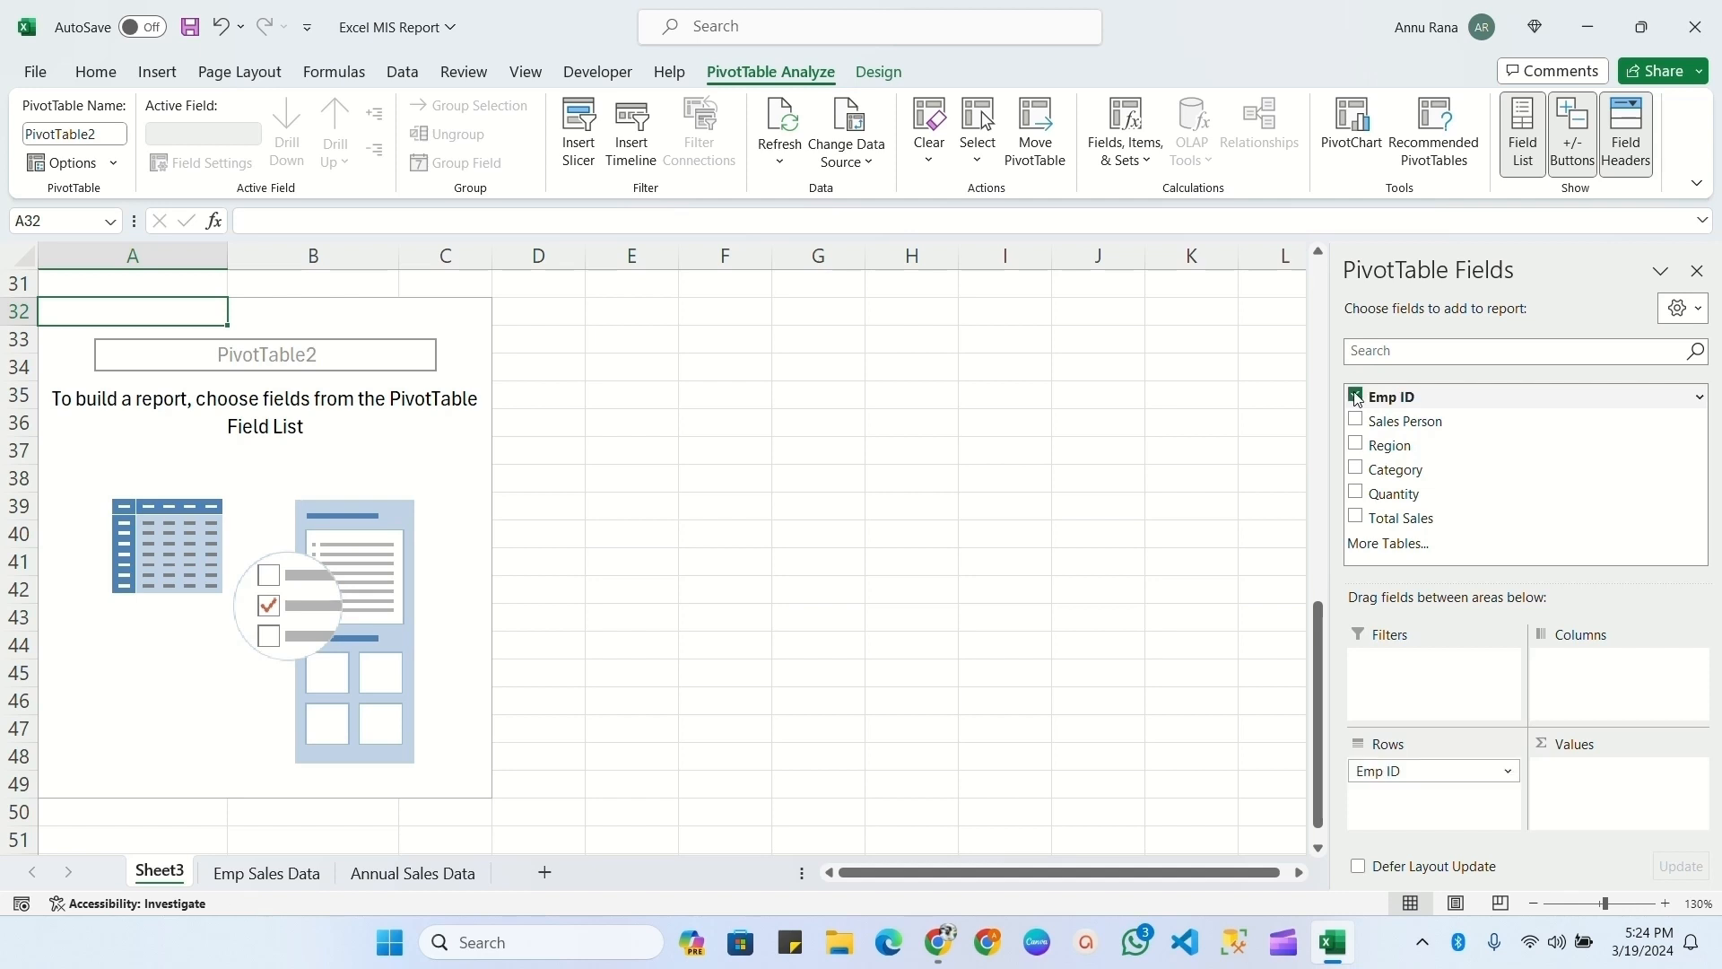
{"action": "left_click", "coordinate": [1356, 420]}
{"action": "left_click", "coordinate": [1356, 446]}
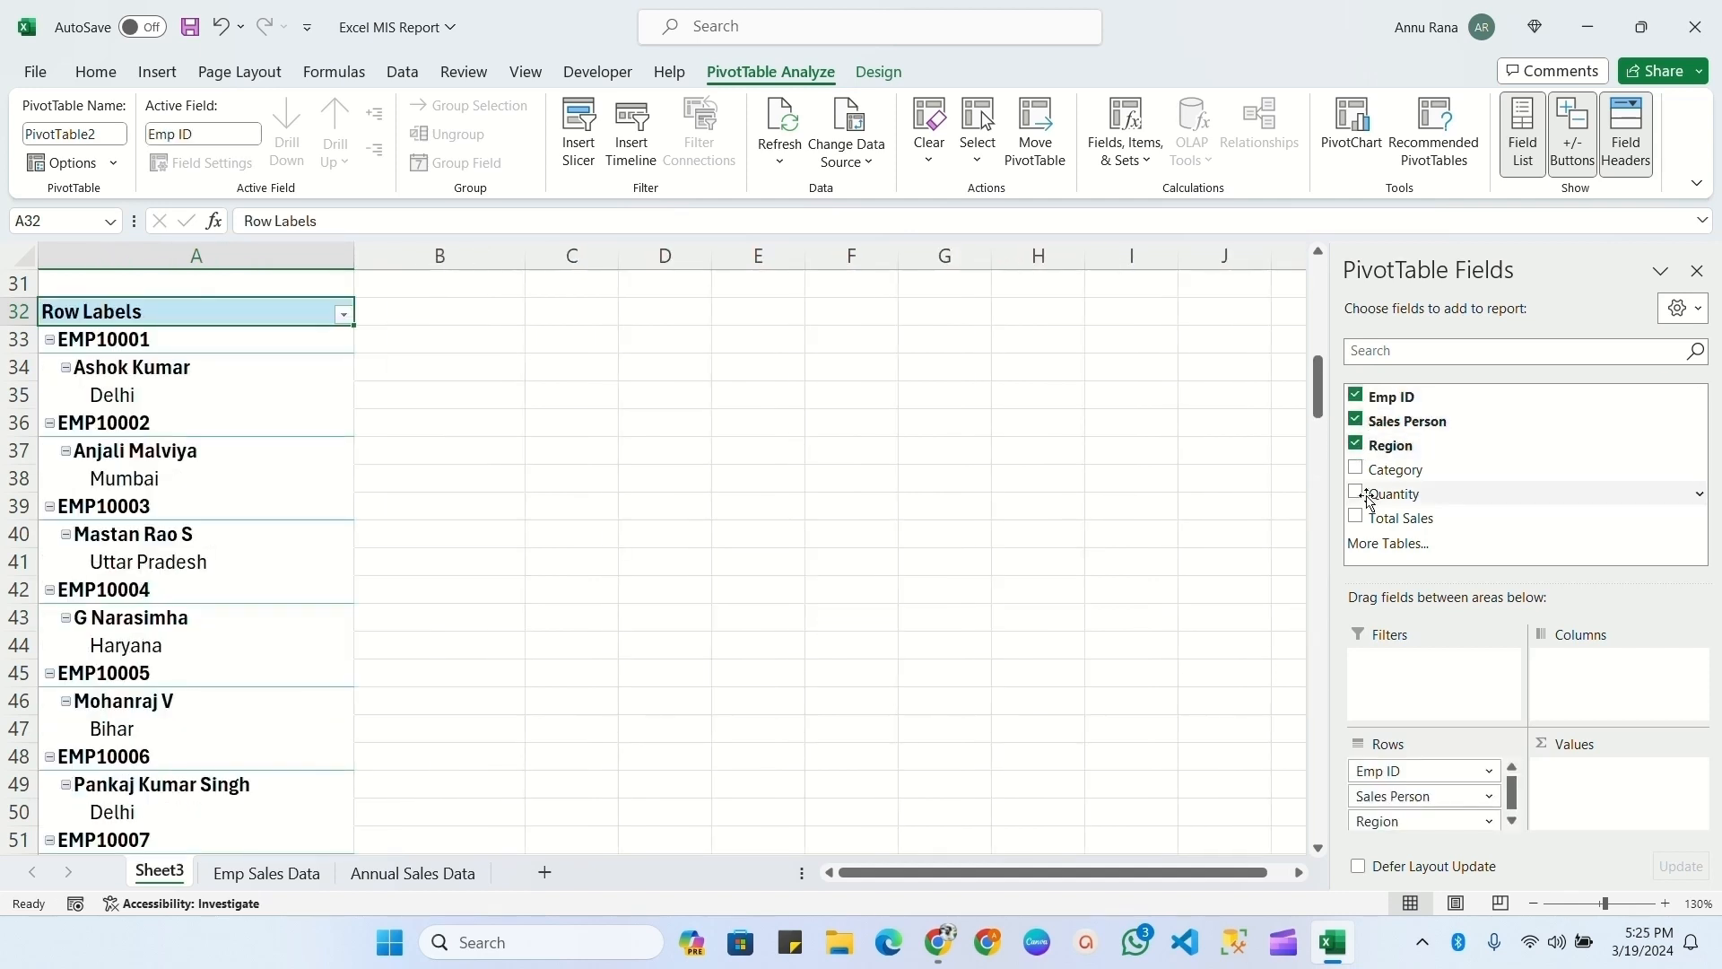
{"action": "left_click", "coordinate": [1356, 469]}
{"action": "left_click", "coordinate": [1357, 494]}
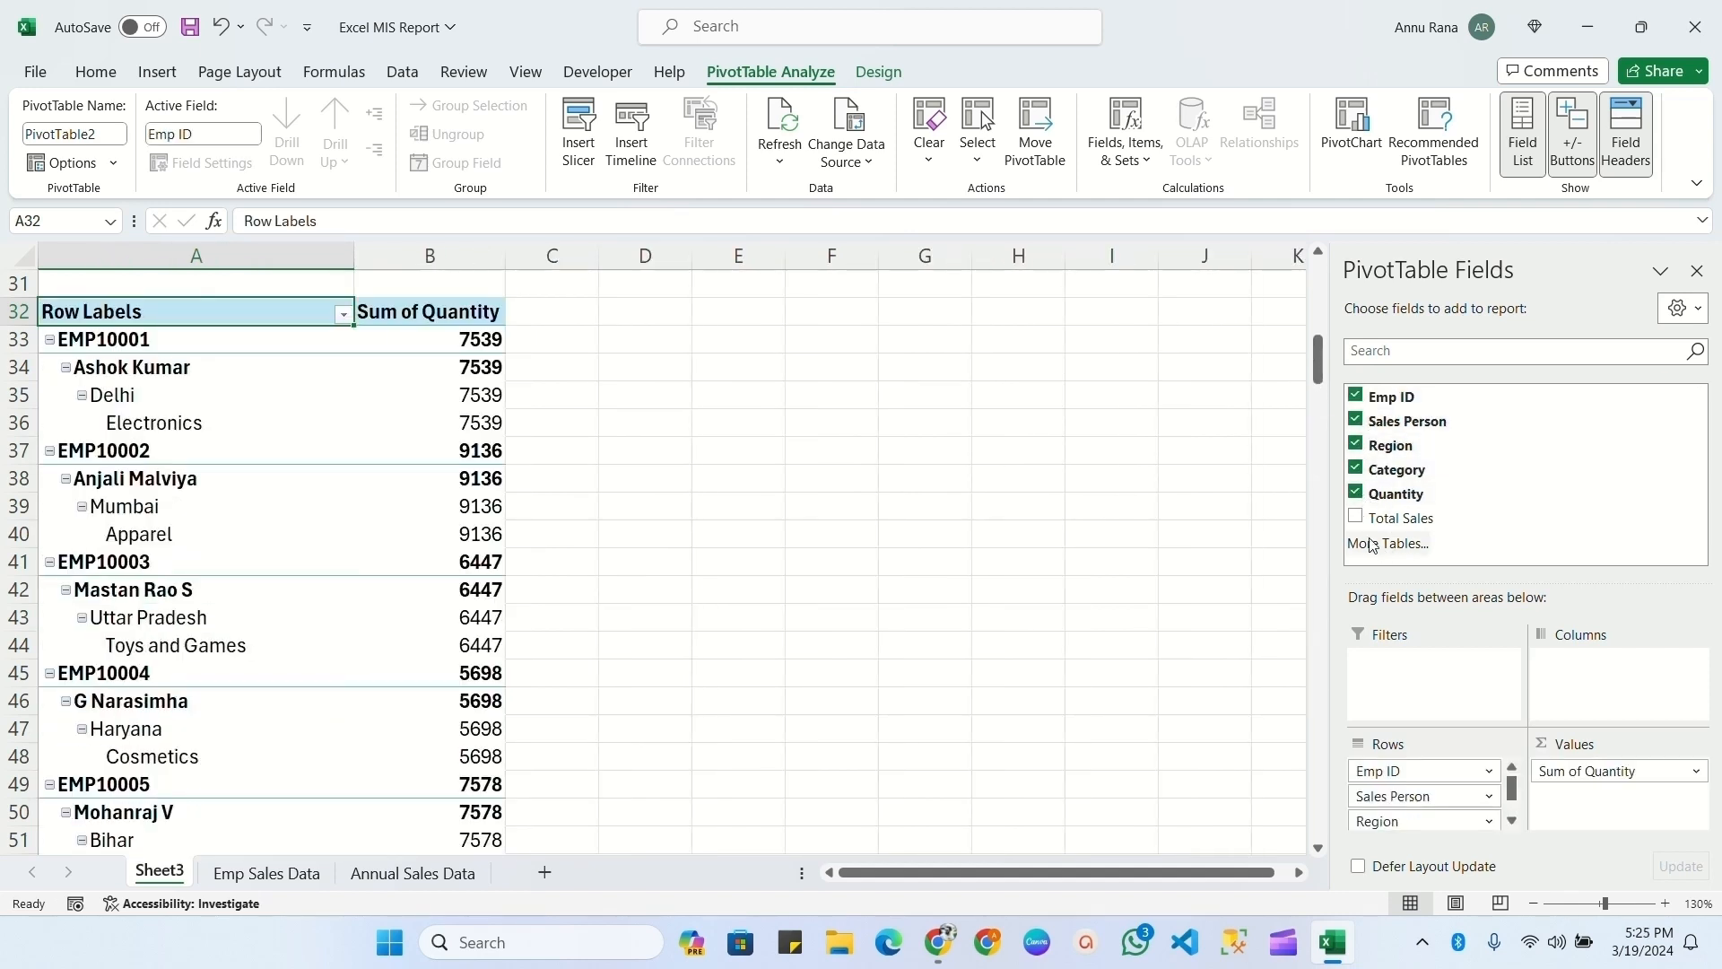
{"action": "left_click", "coordinate": [1356, 518]}
- Change the report layout of PivotTable2 to tabular form
{"action": "left_click", "coordinate": [278, 428]}
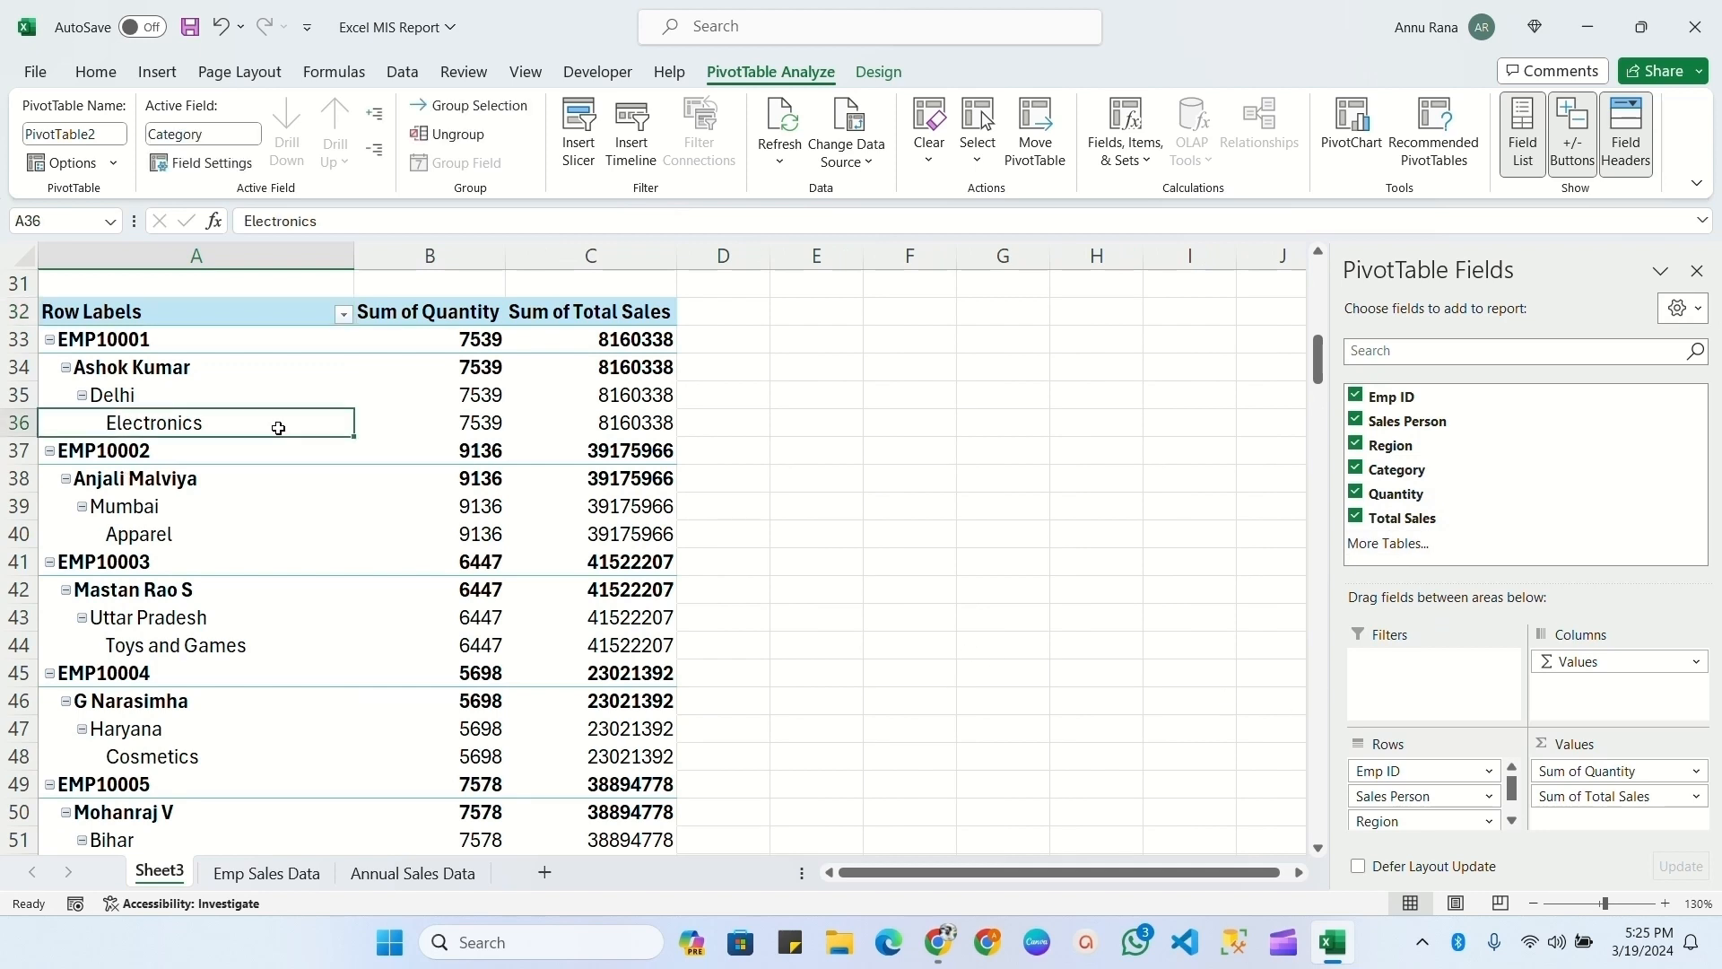
{"action": "left_click", "coordinate": [878, 72]}
{"action": "left_click", "coordinate": [177, 135]}
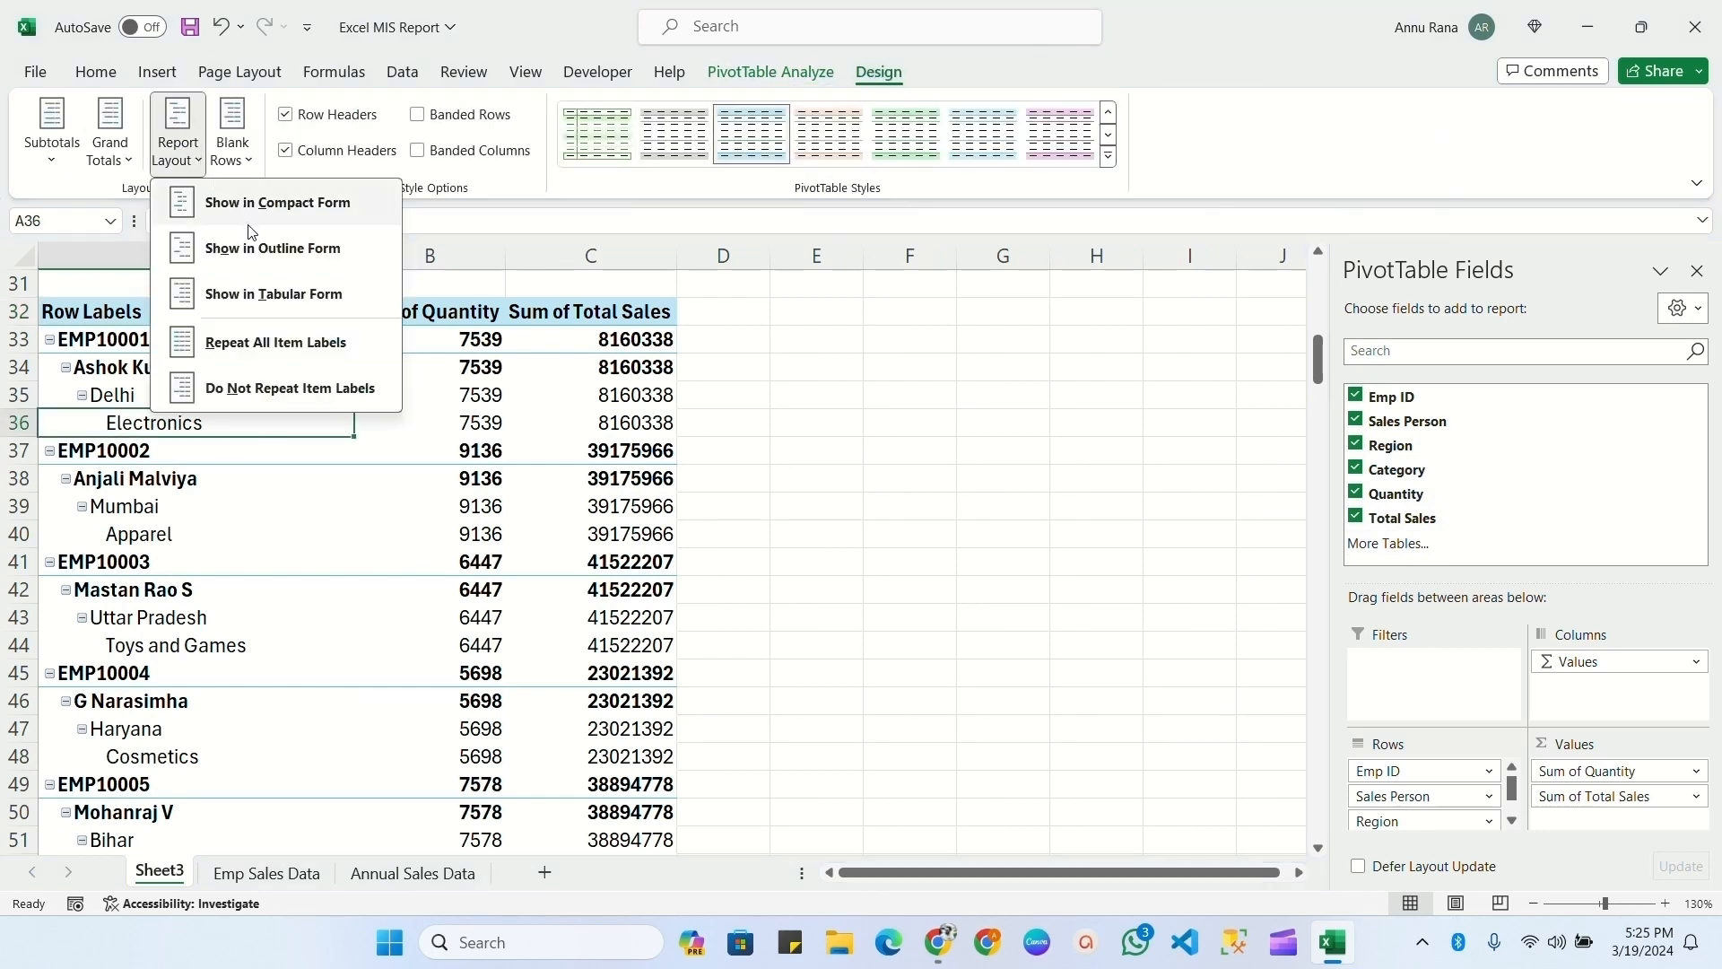
{"action": "left_click", "coordinate": [251, 296]}
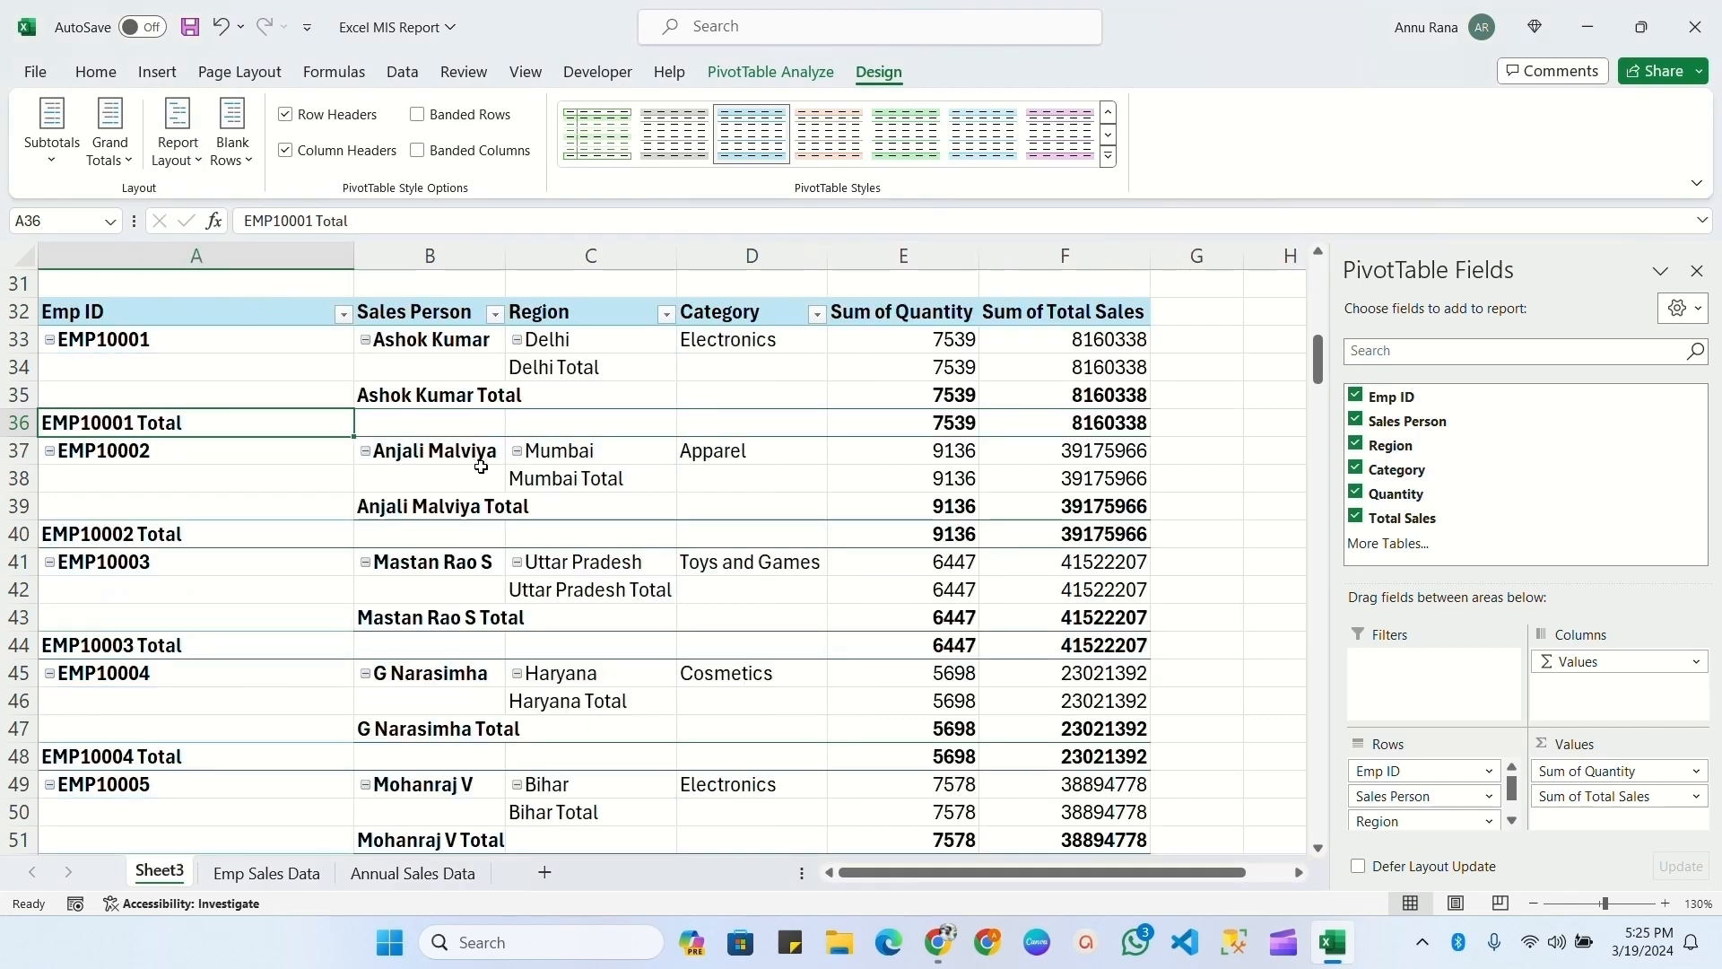
- Turn off all subtotals in PivotTable2
{"action": "left_click", "coordinate": [574, 395]}
{"action": "left_click", "coordinate": [1005, 395]}
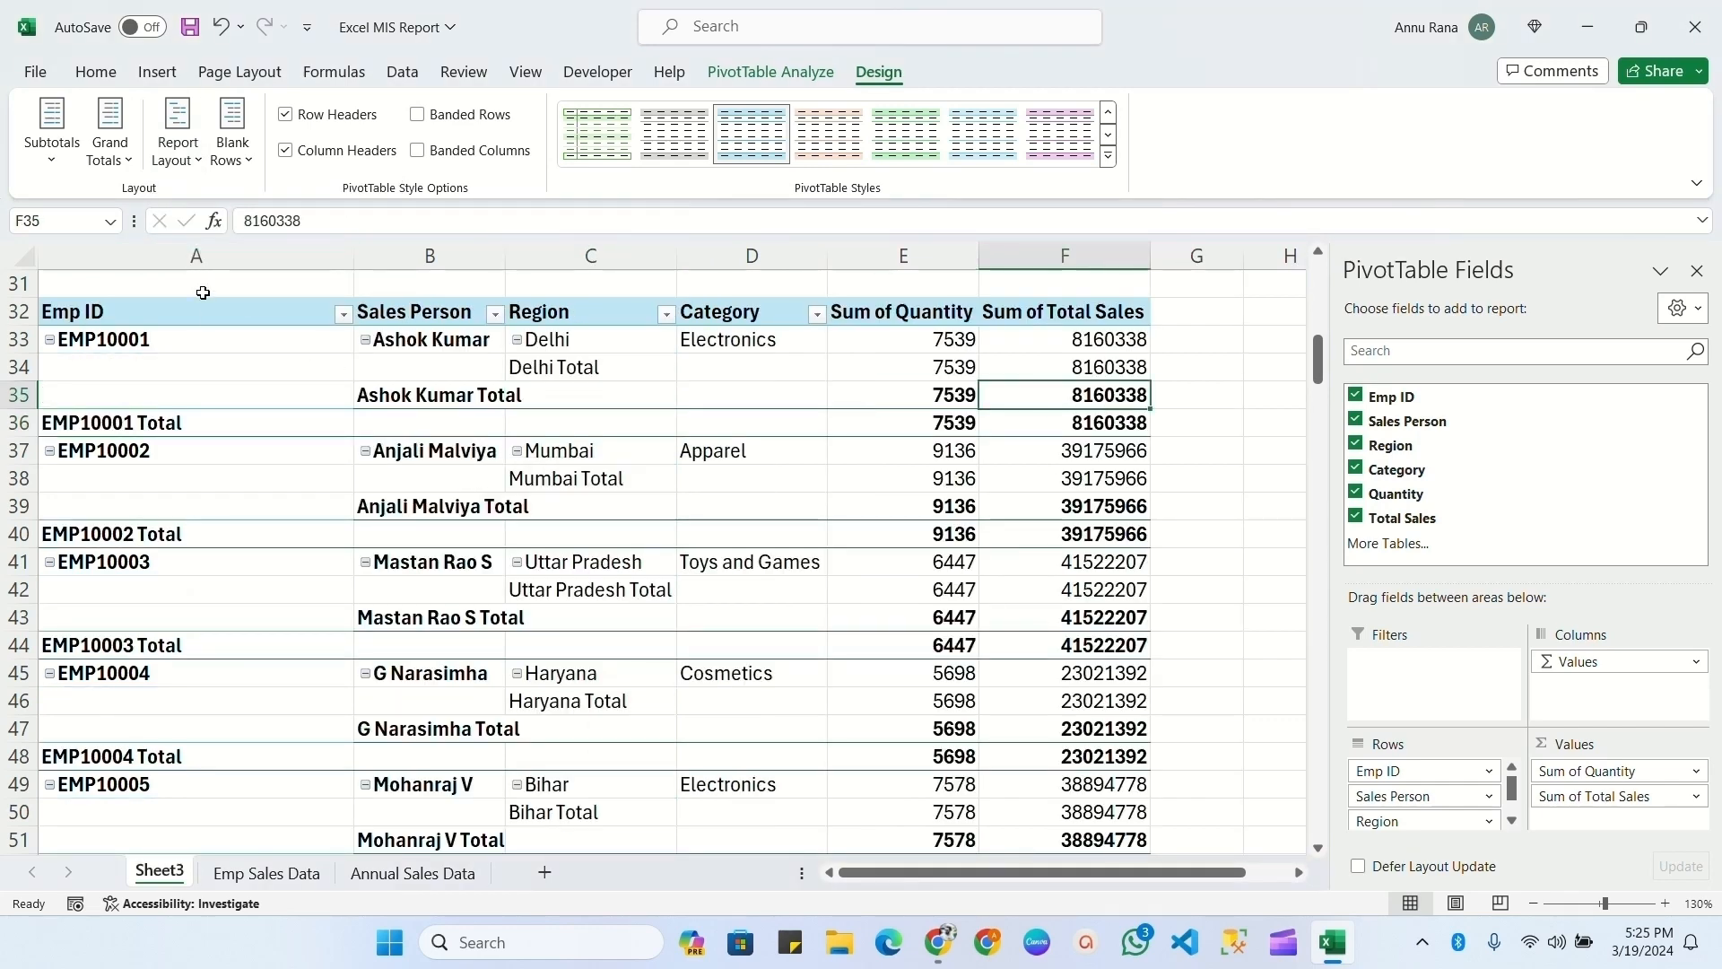
{"action": "left_click", "coordinate": [52, 135]}
{"action": "left_click", "coordinate": [108, 200]}
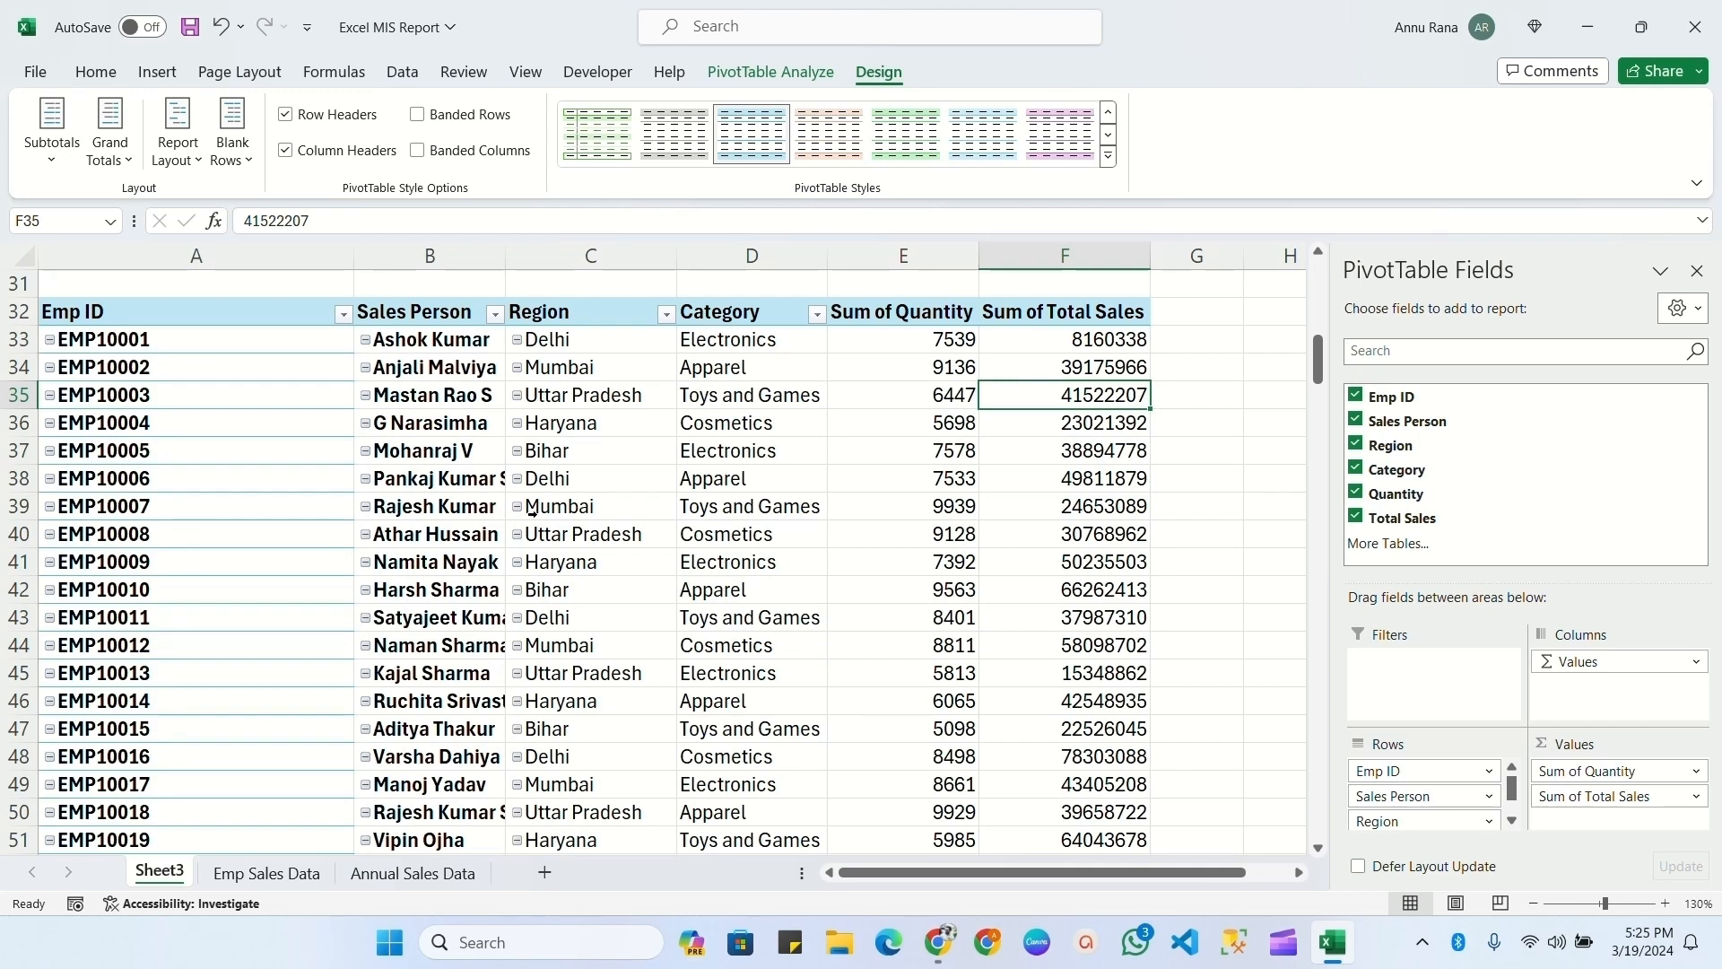
{"action": "left_click", "coordinate": [266, 873]}
{"action": "left_click", "coordinate": [159, 873]}
{"action": "scroll", "coordinate": [337, 572], "scroll_direction": "up", "scroll_amount": 1}
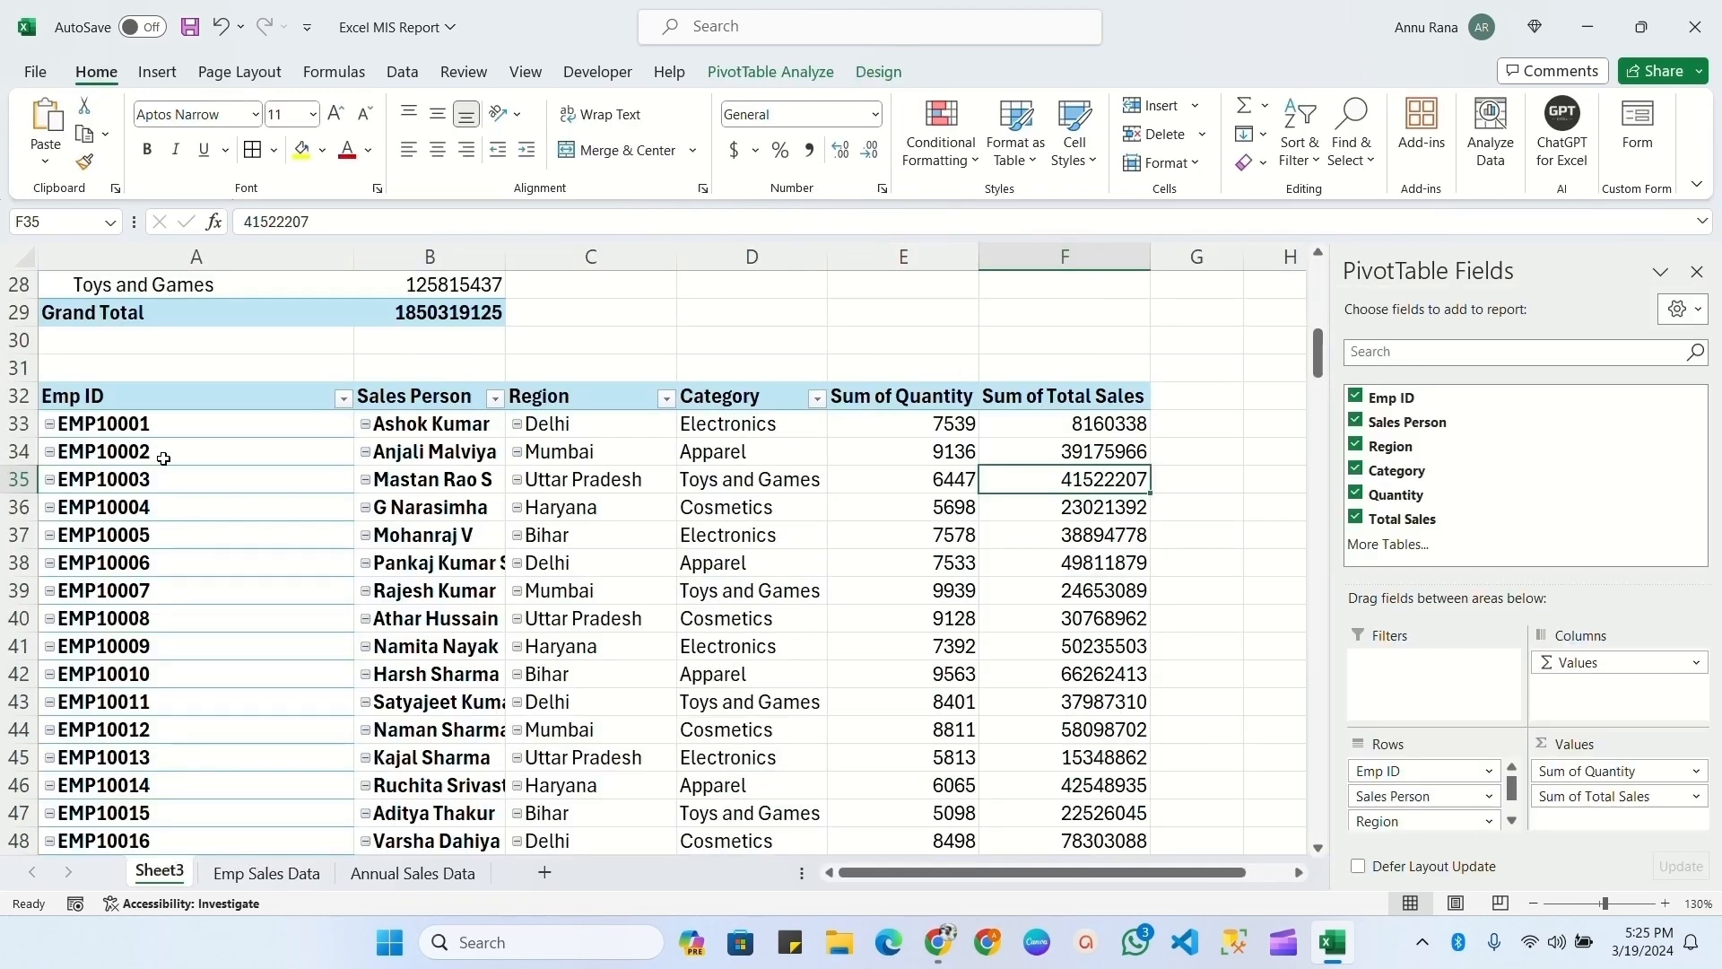
{"action": "left_click", "coordinate": [208, 431]}
{"action": "left_click", "coordinate": [708, 563]}
- Hide the expand and collapse buttons in PivotTable2 and check the report down to its grand total row
{"action": "left_click", "coordinate": [600, 535]}
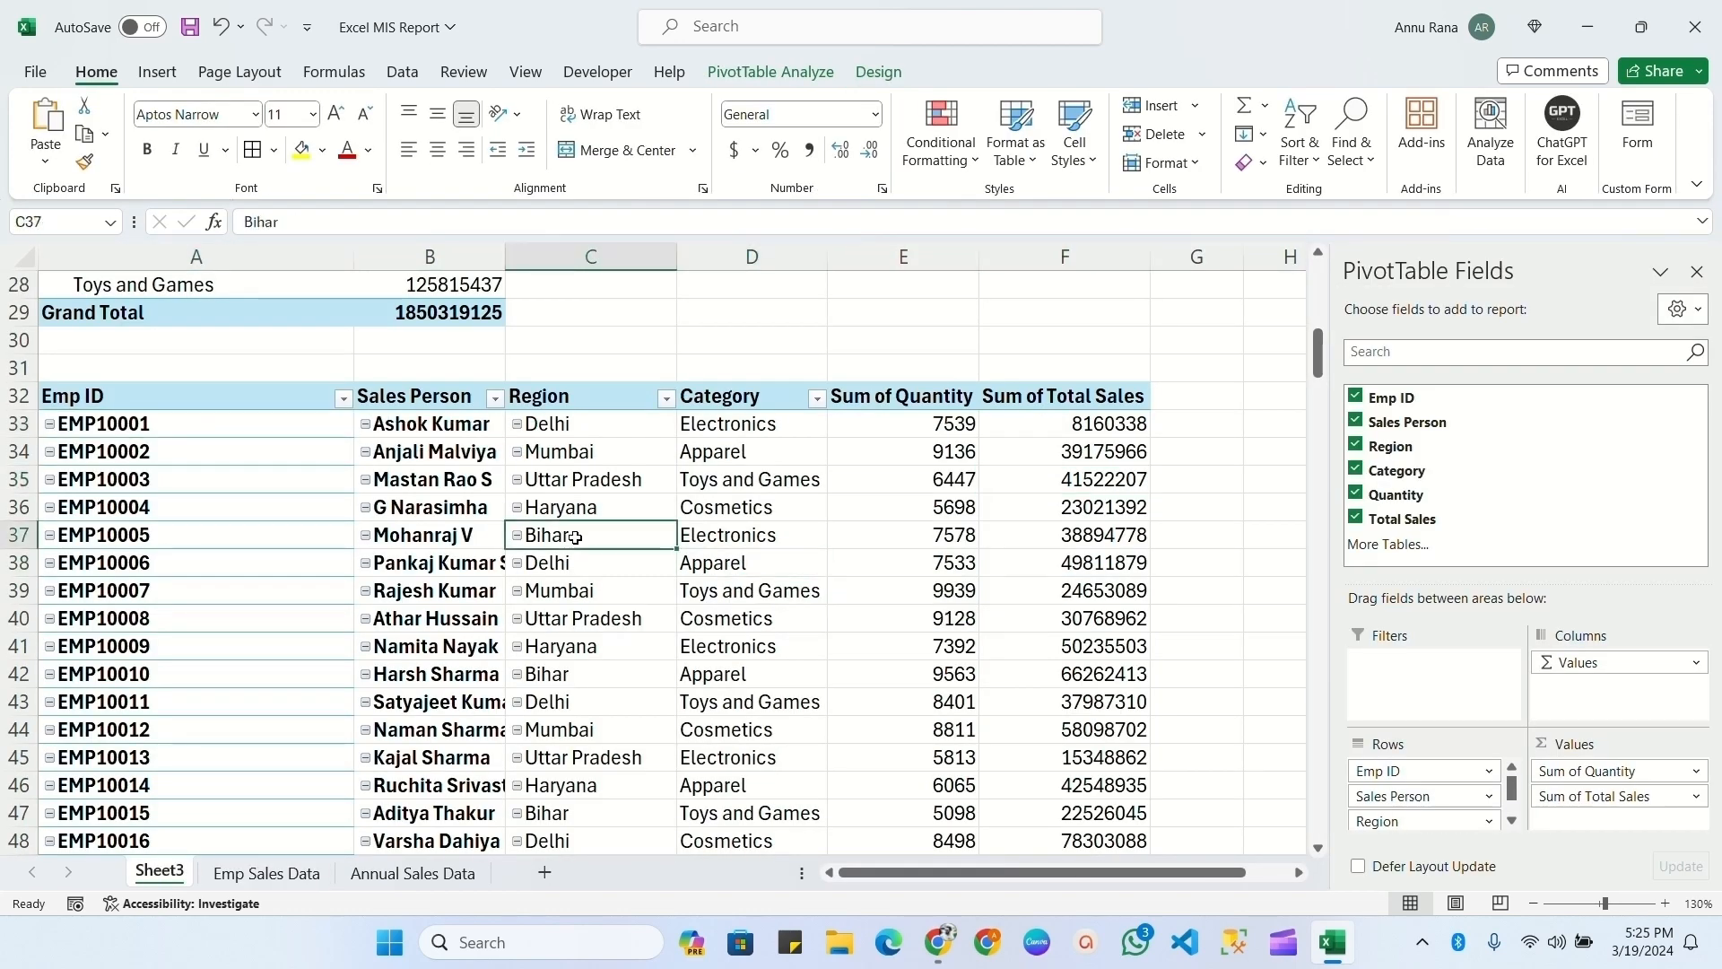
{"action": "left_click", "coordinate": [786, 77]}
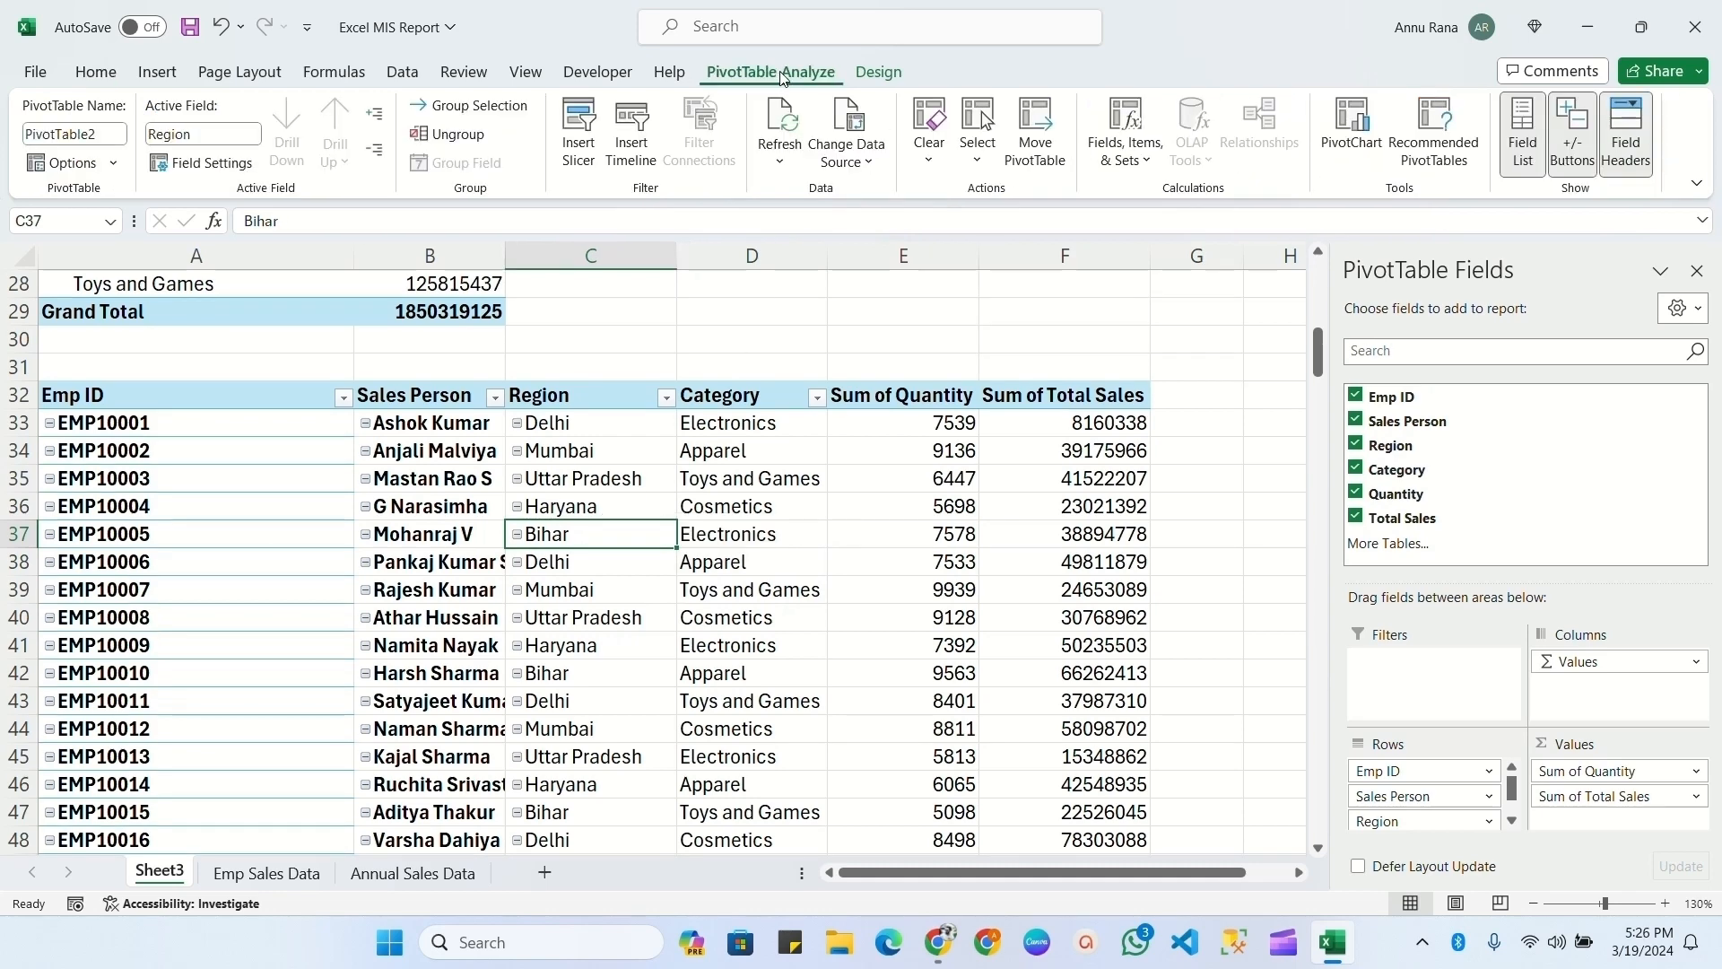
{"action": "left_click", "coordinate": [1572, 130]}
{"action": "left_click", "coordinate": [751, 561]}
{"action": "scroll", "coordinate": [485, 601], "scroll_direction": "down", "scroll_amount": 11}
{"action": "scroll", "coordinate": [485, 610], "scroll_direction": "down", "scroll_amount": 6}
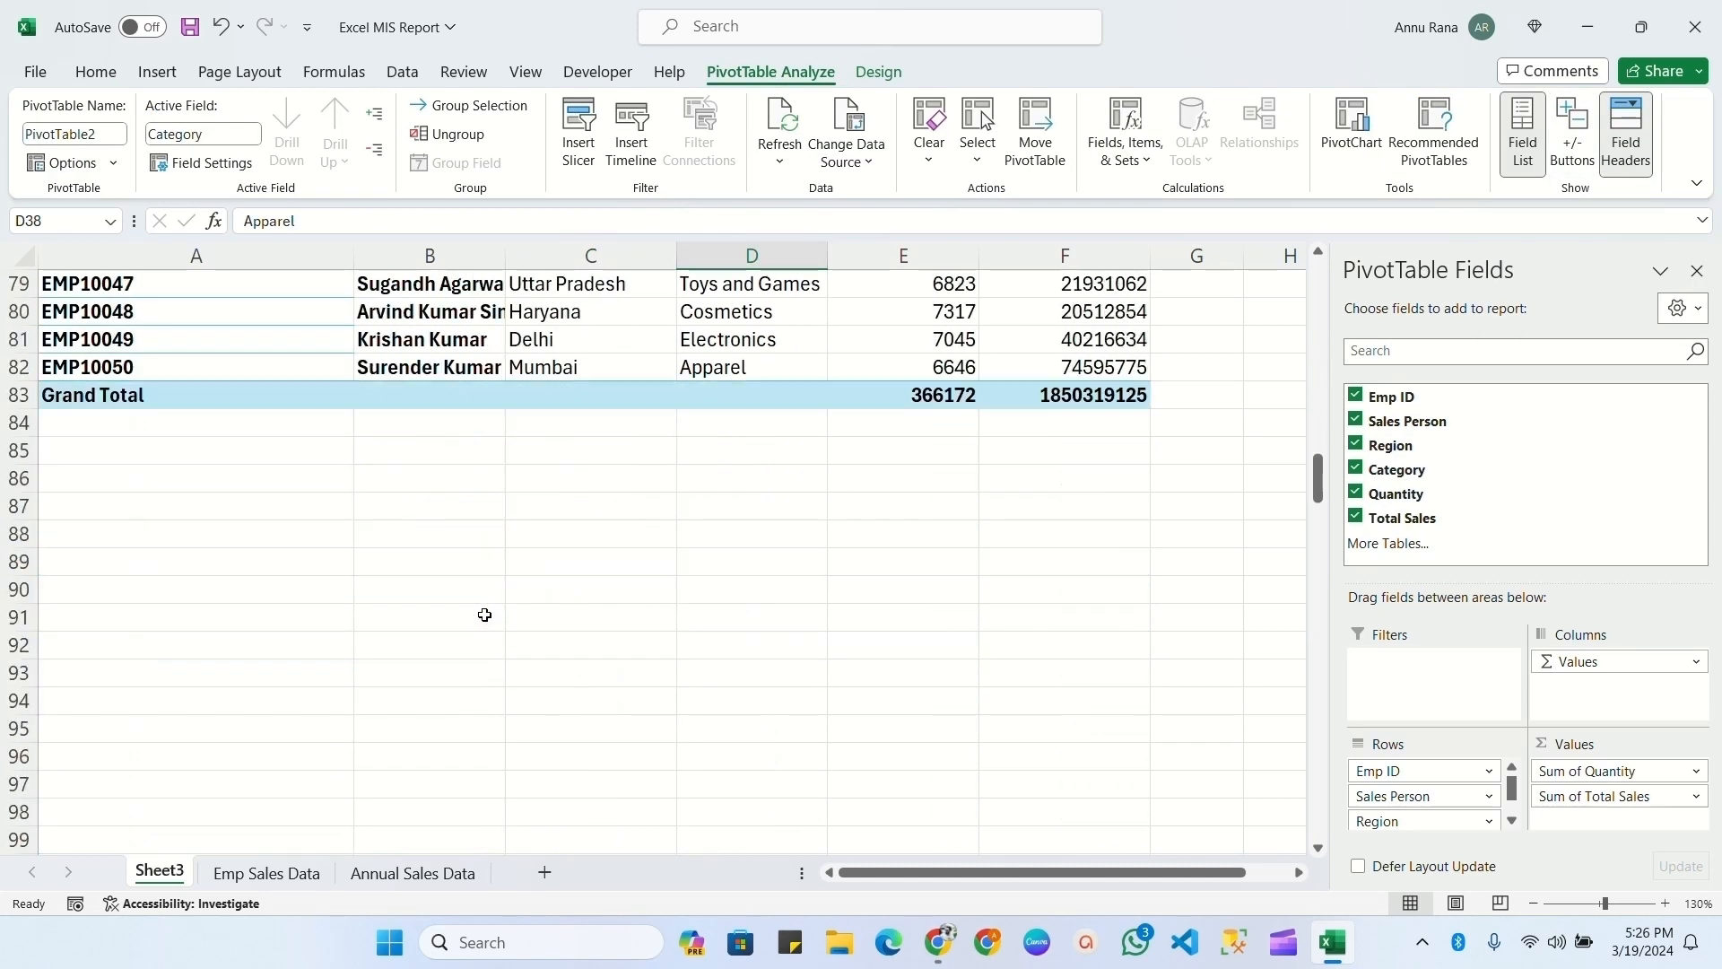
- Turn off autofitting of column widths on update in the options of PivotTable1
{"action": "scroll", "coordinate": [484, 616], "scroll_direction": "up", "scroll_amount": 20}
{"action": "scroll", "coordinate": [655, 539], "scroll_direction": "up", "scroll_amount": 6}
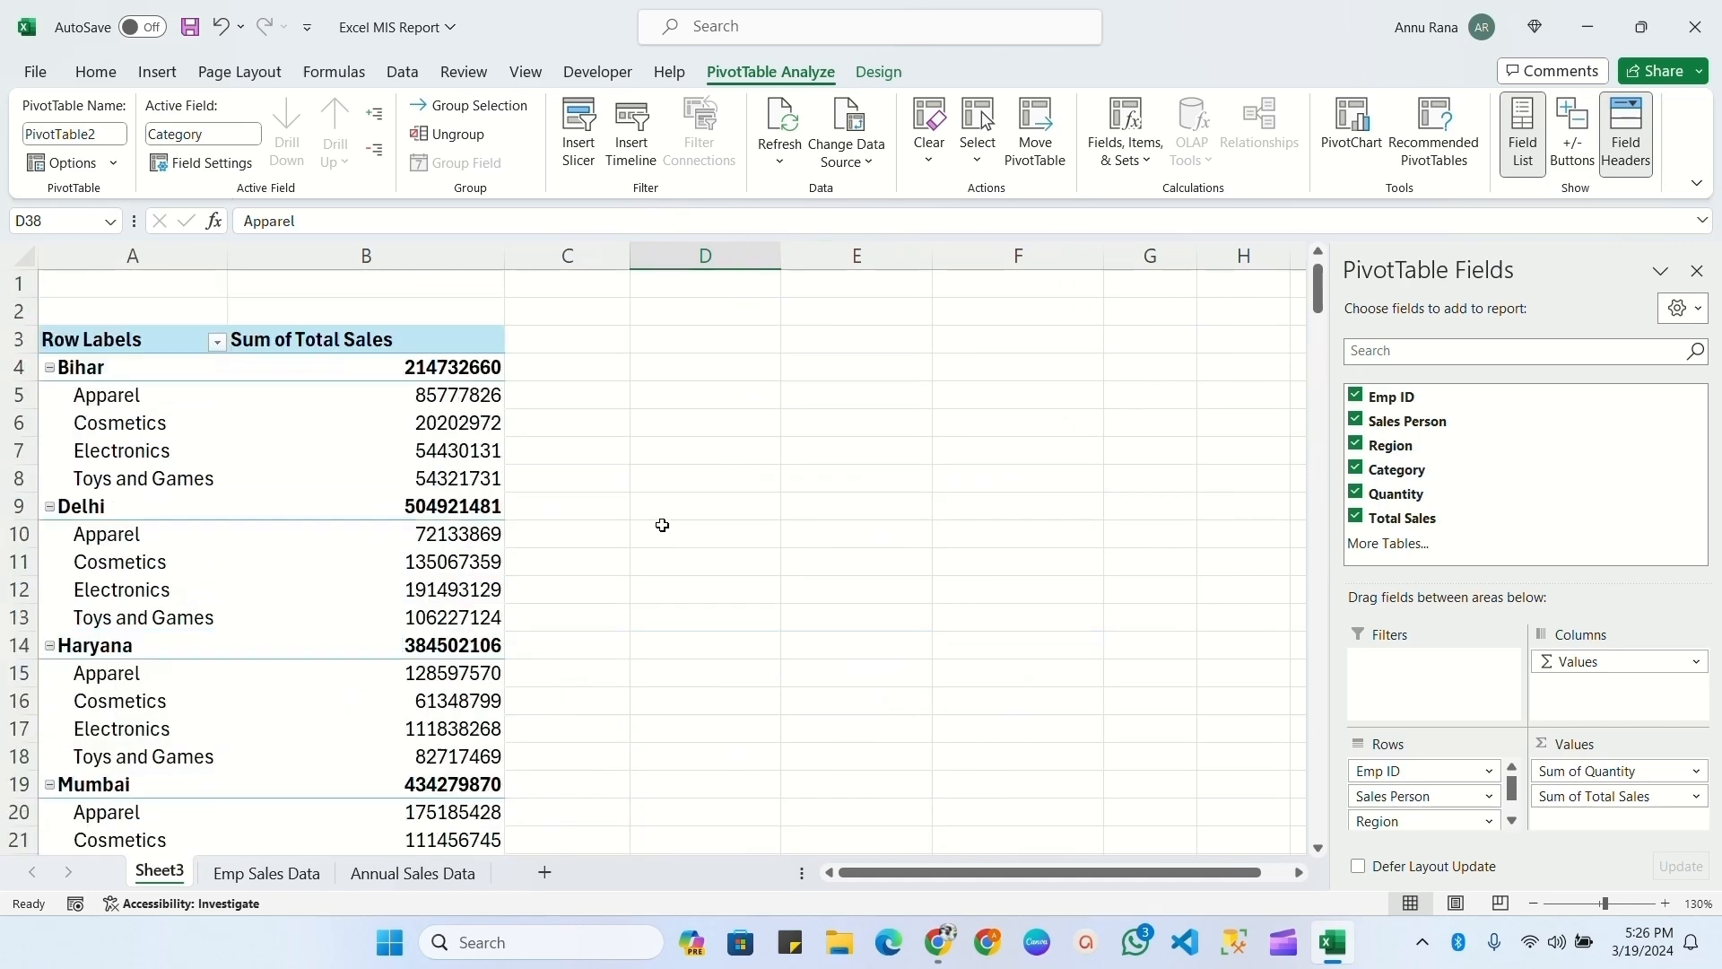
{"action": "left_click", "coordinate": [299, 424]}
{"action": "right_click", "coordinate": [305, 478]}
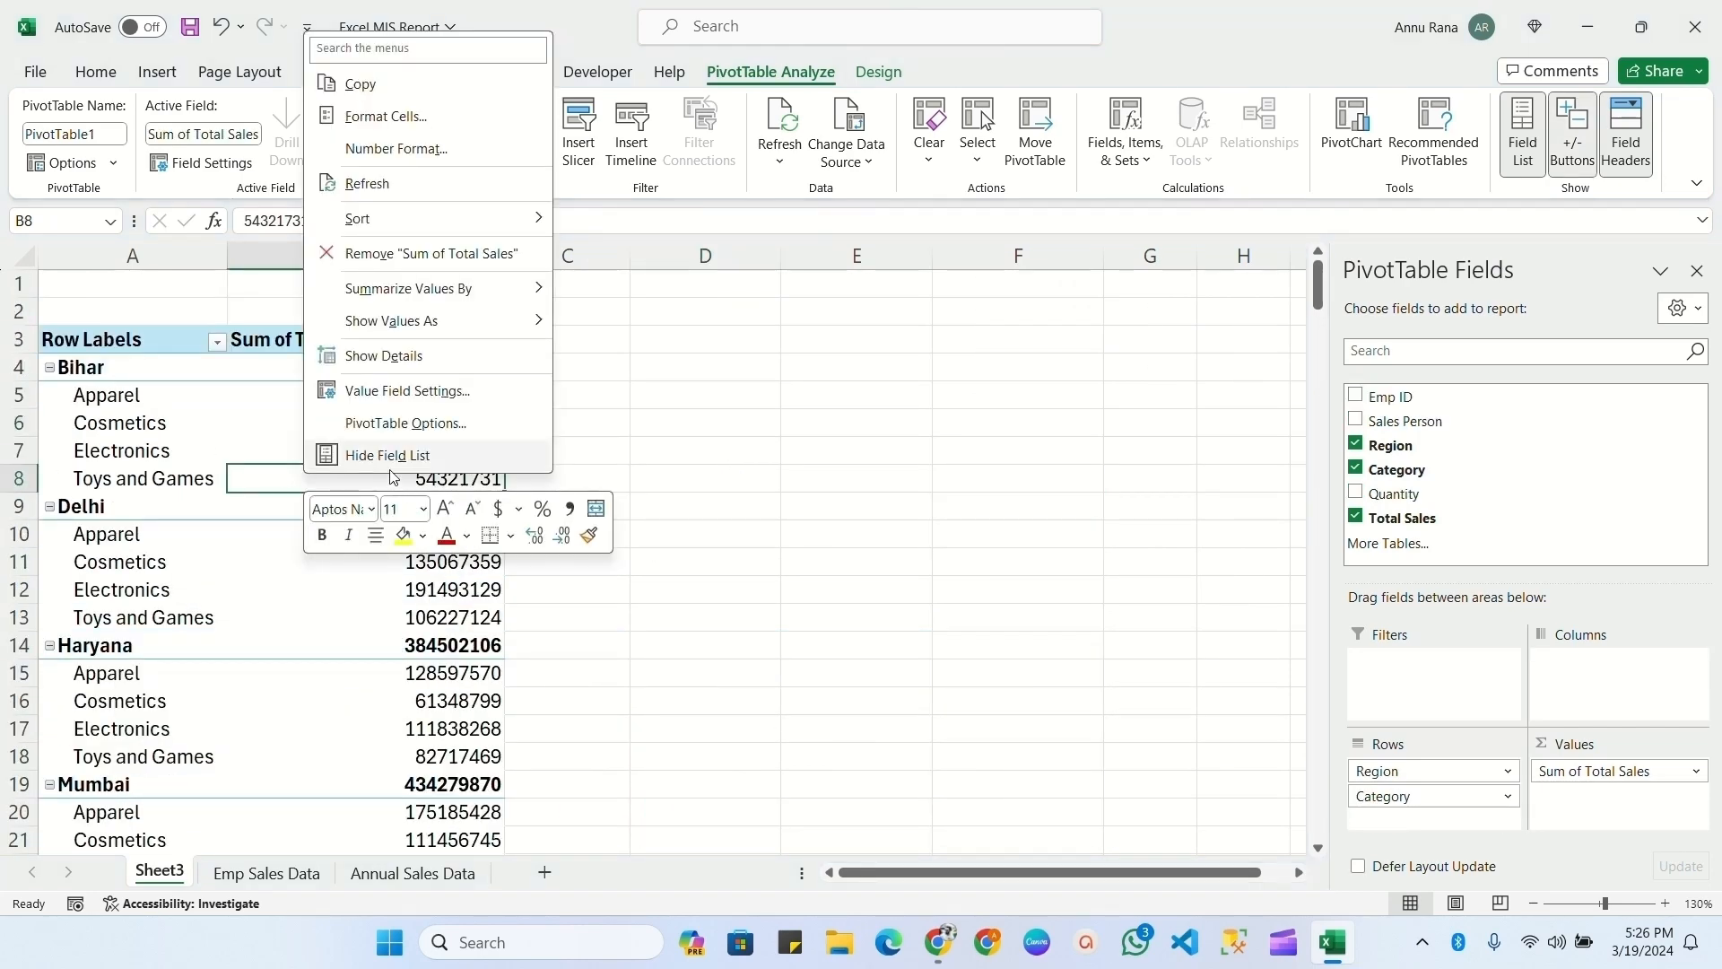
{"action": "left_click", "coordinate": [392, 435]}
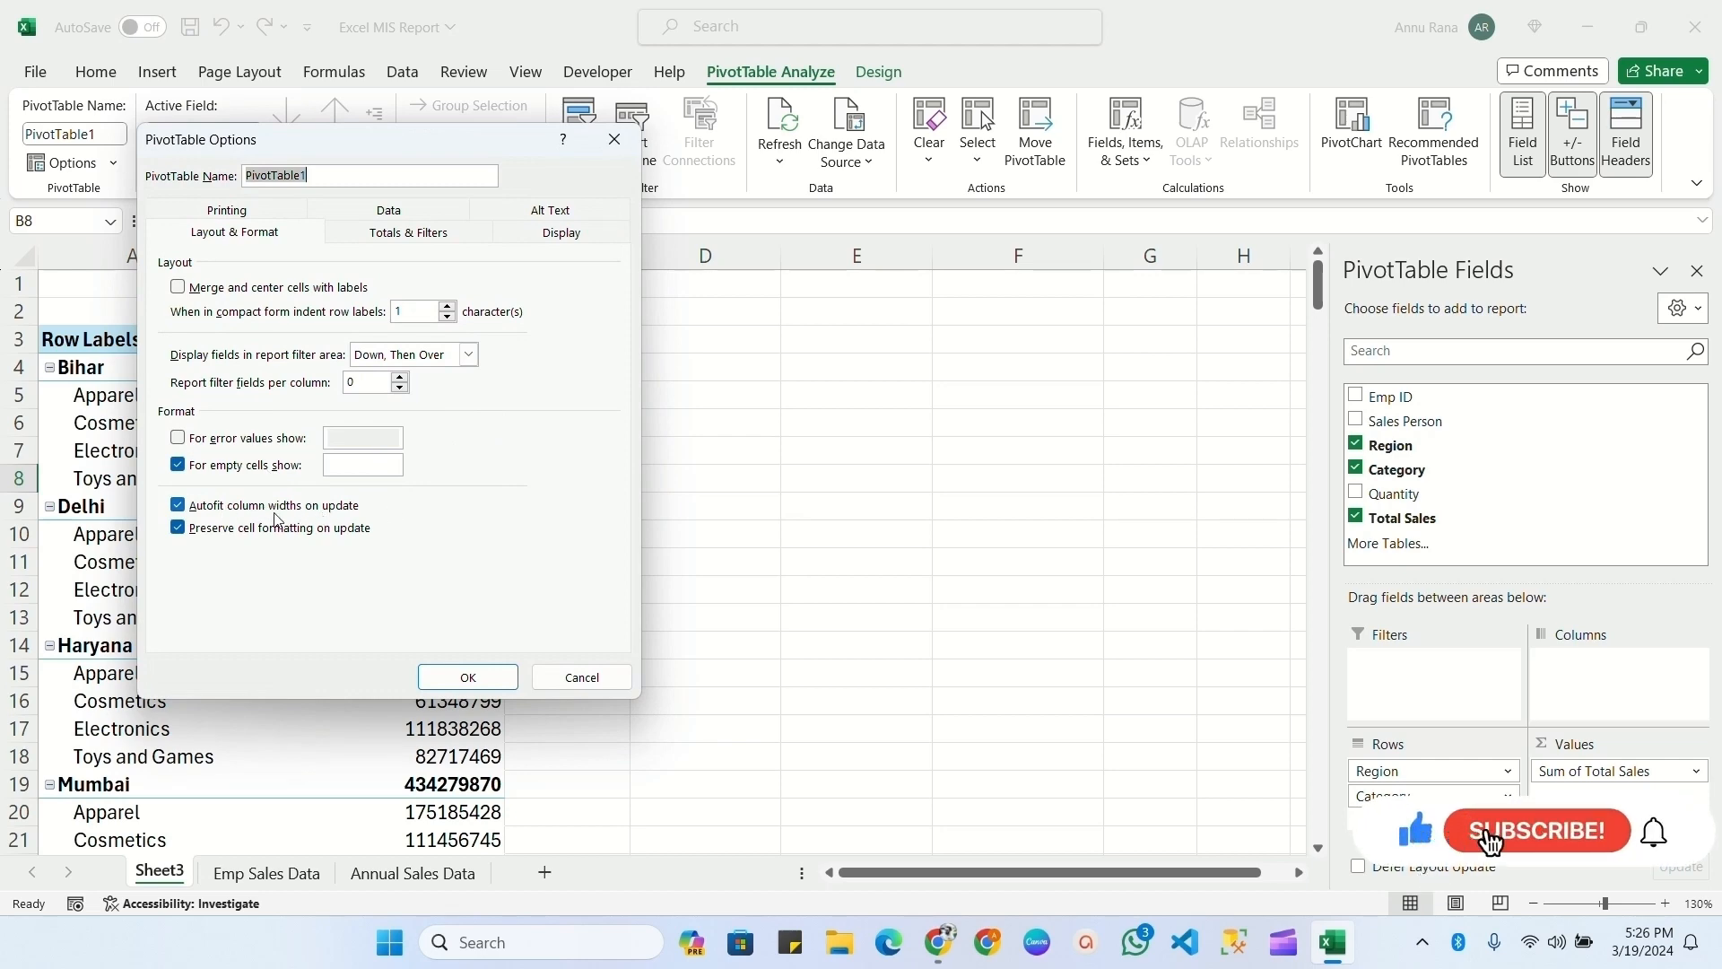
{"action": "left_click", "coordinate": [204, 515]}
{"action": "left_click", "coordinate": [202, 508]}
{"action": "left_click", "coordinate": [467, 677]}
- Turn off autofitting of column widths on update in the options of PivotTable2
{"action": "scroll", "coordinate": [359, 611], "scroll_direction": "down", "scroll_amount": 10}
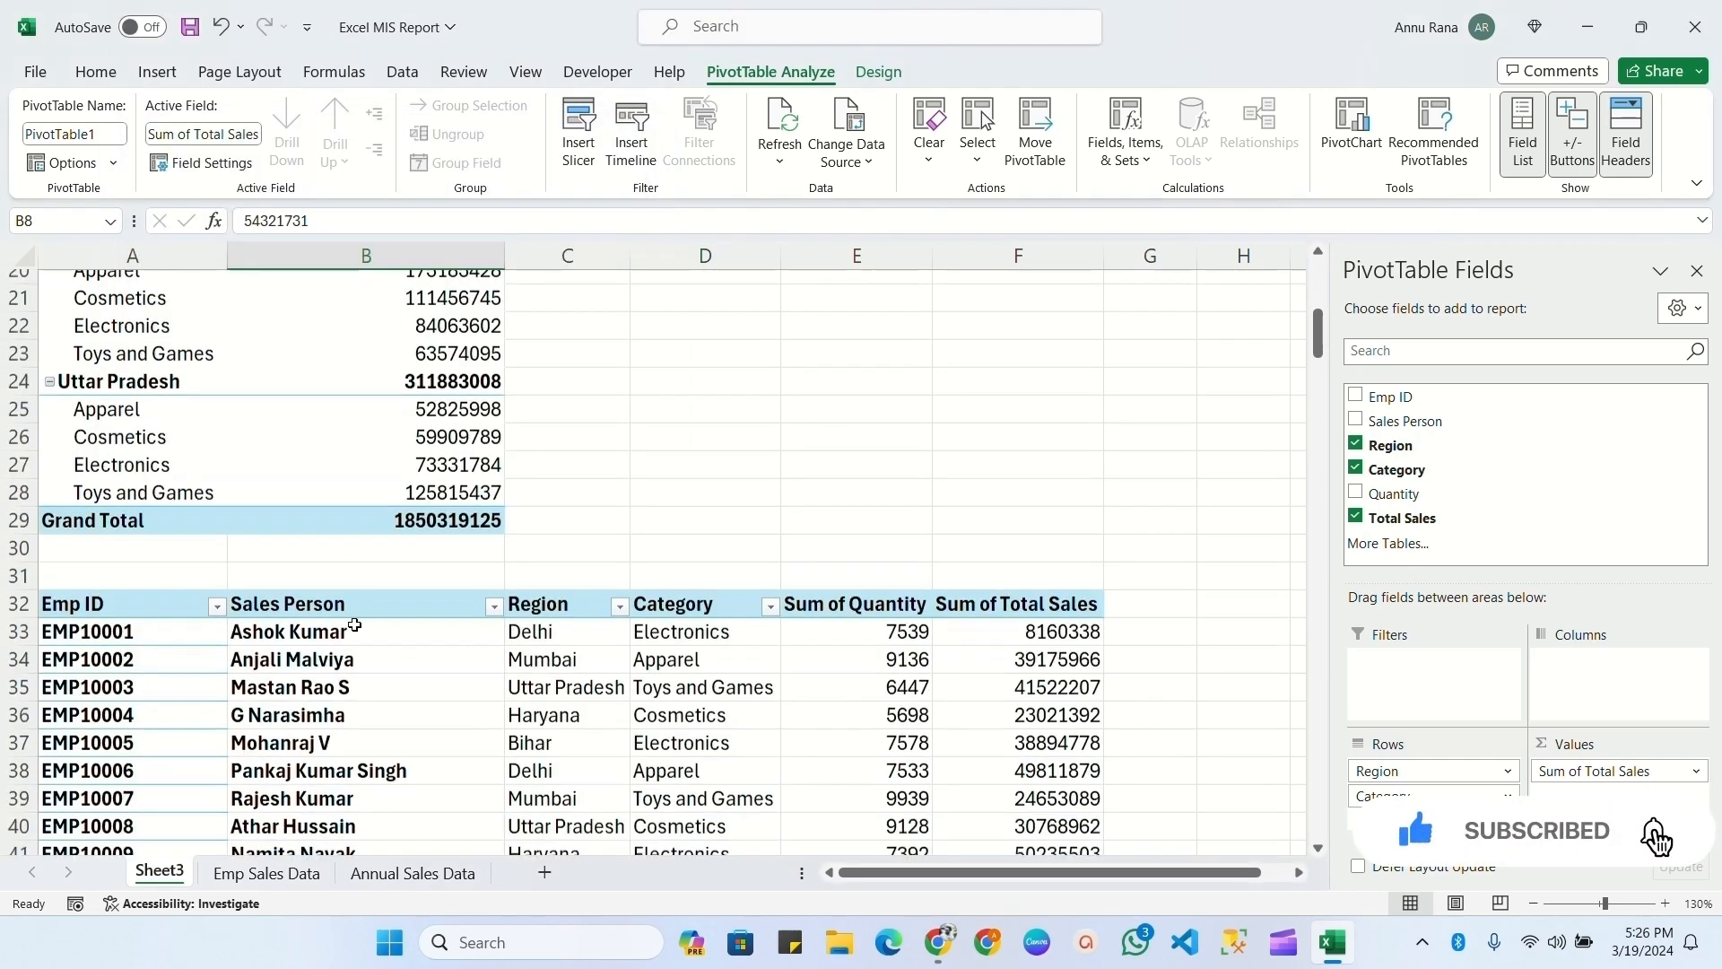
{"action": "left_click", "coordinate": [396, 531]}
{"action": "left_click", "coordinate": [412, 558]}
{"action": "right_click", "coordinate": [412, 558]}
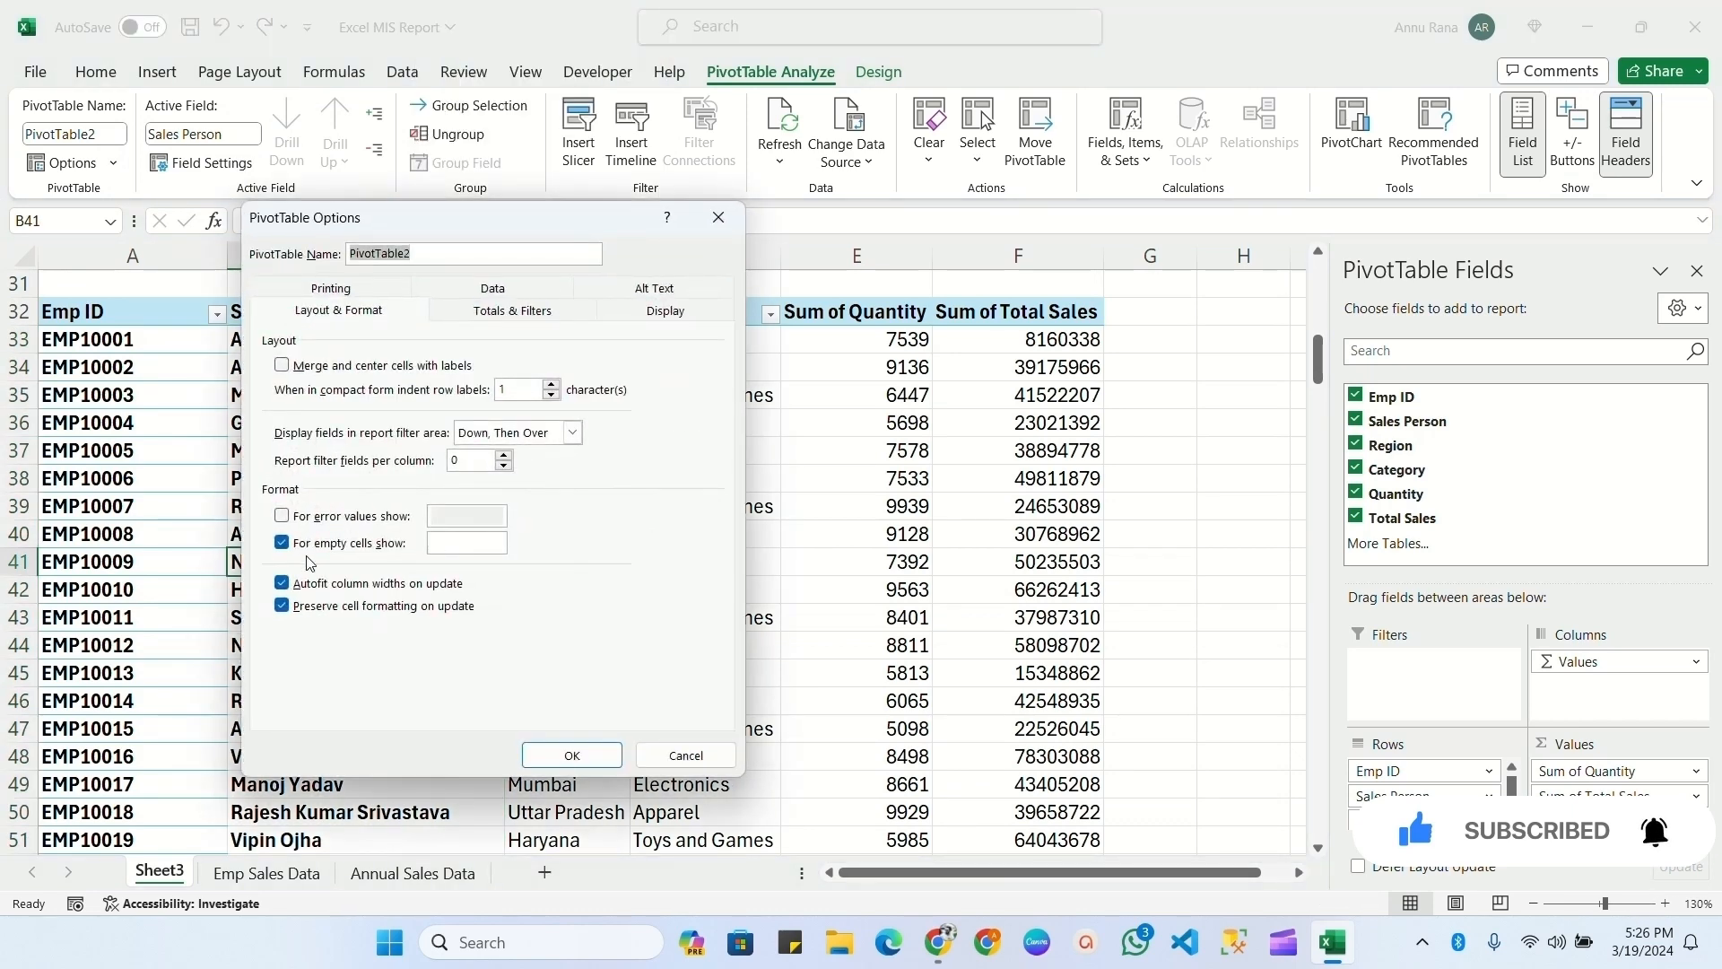
{"action": "left_click", "coordinate": [287, 580]}
{"action": "left_click", "coordinate": [572, 756]}
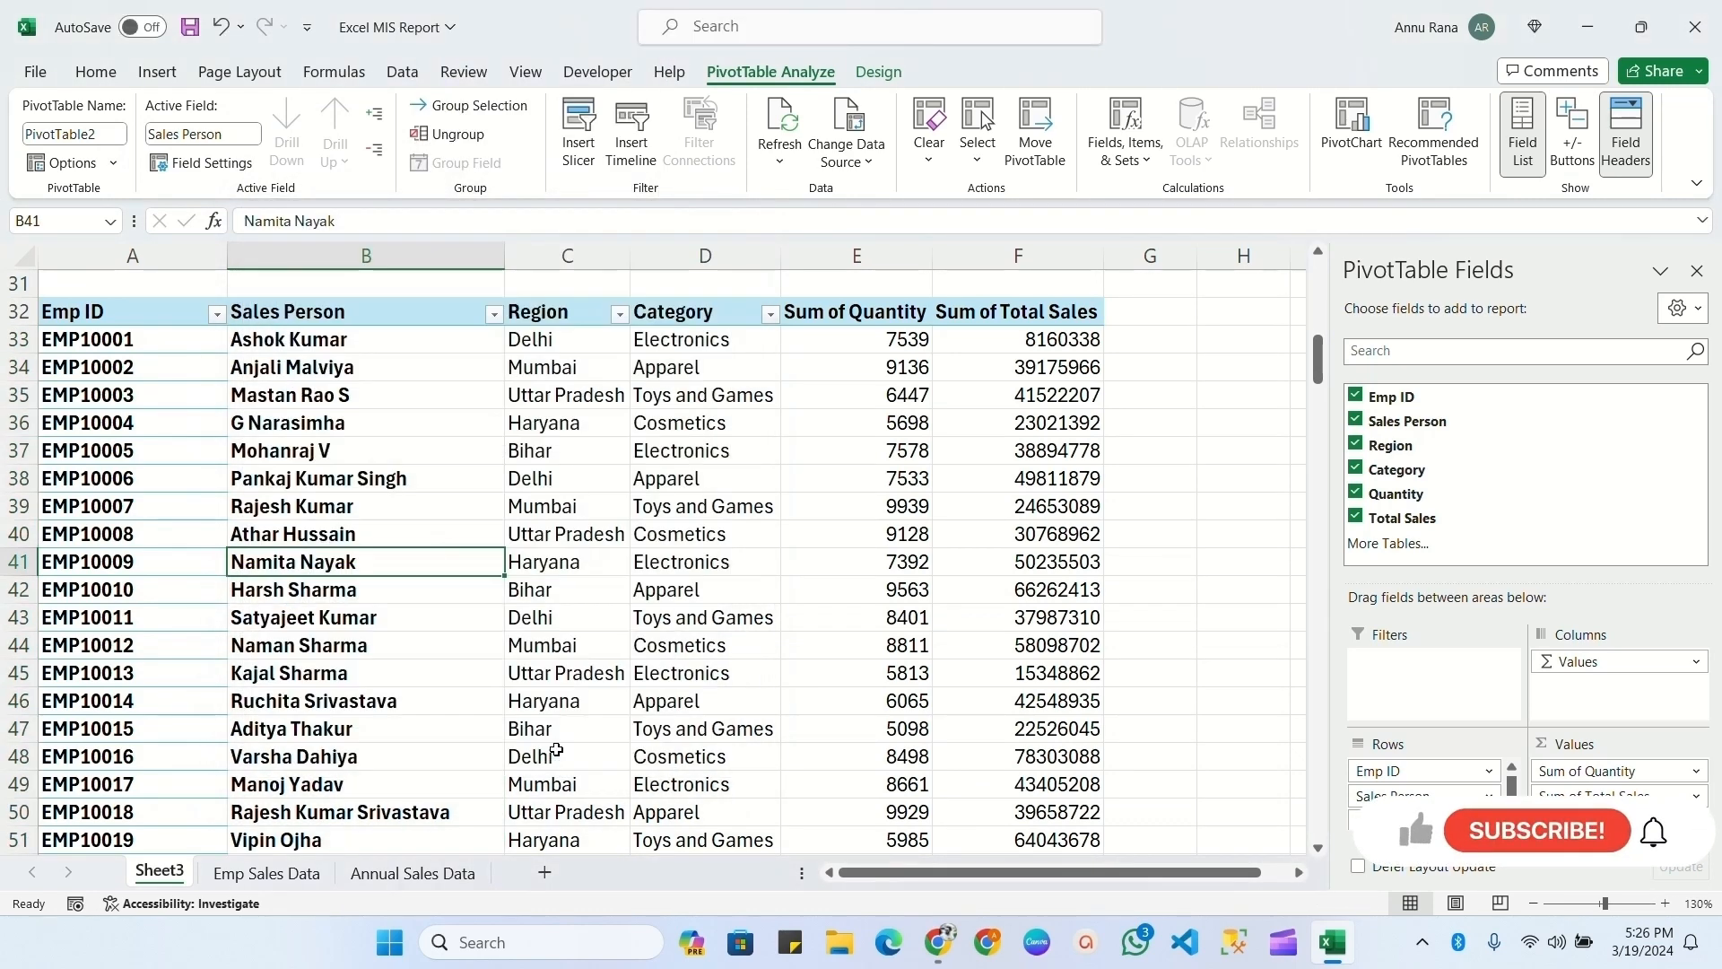
{"action": "scroll", "coordinate": [431, 545], "scroll_direction": "up", "scroll_amount": 10}
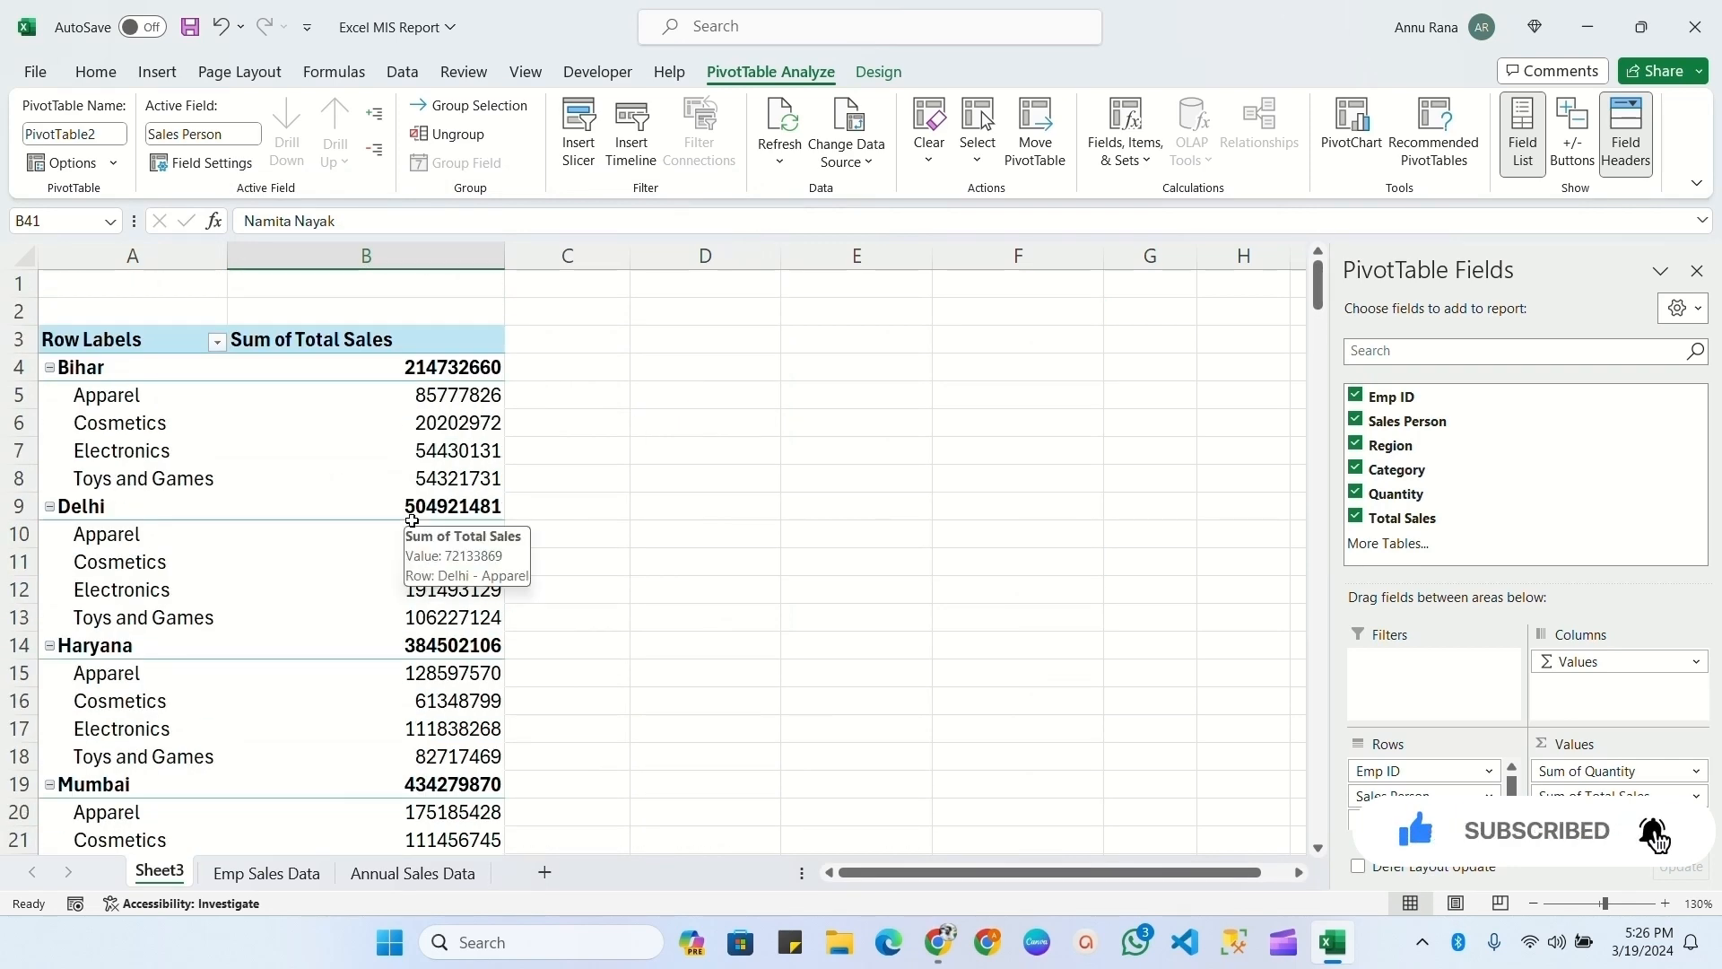
{"action": "left_click", "coordinate": [381, 255]}
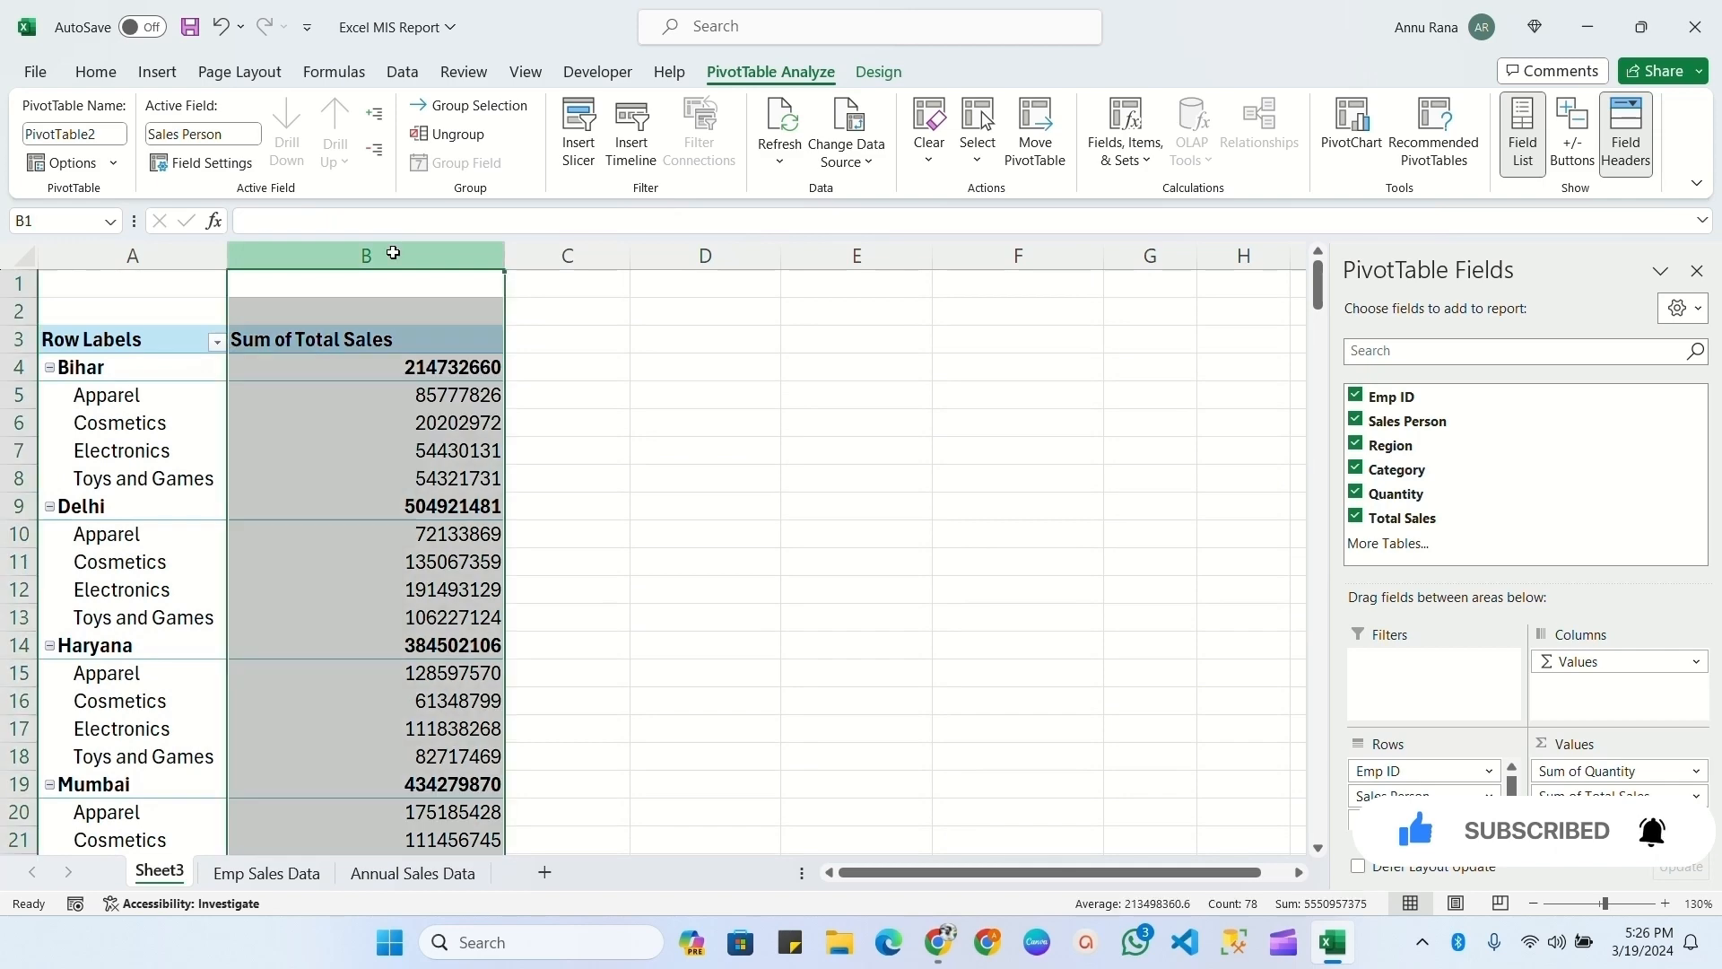
{"action": "left_click", "coordinate": [365, 580]}
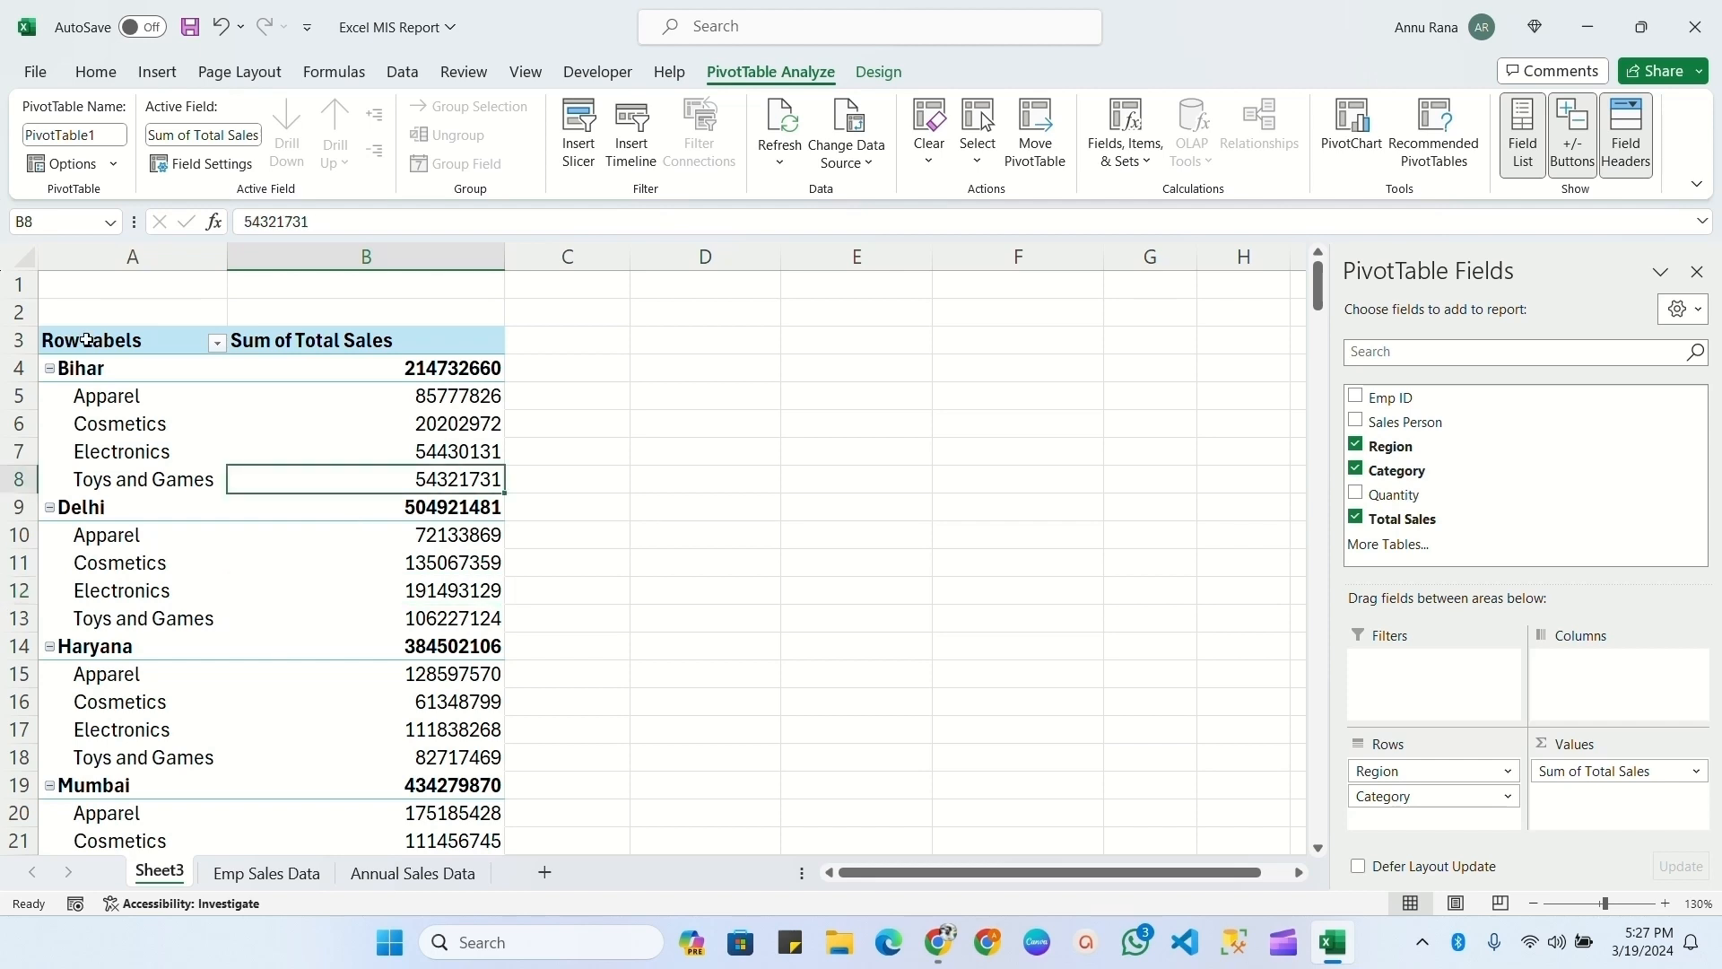
{"action": "left_click_drag", "start_coordinate": [87, 342], "coordinate": [377, 646]}
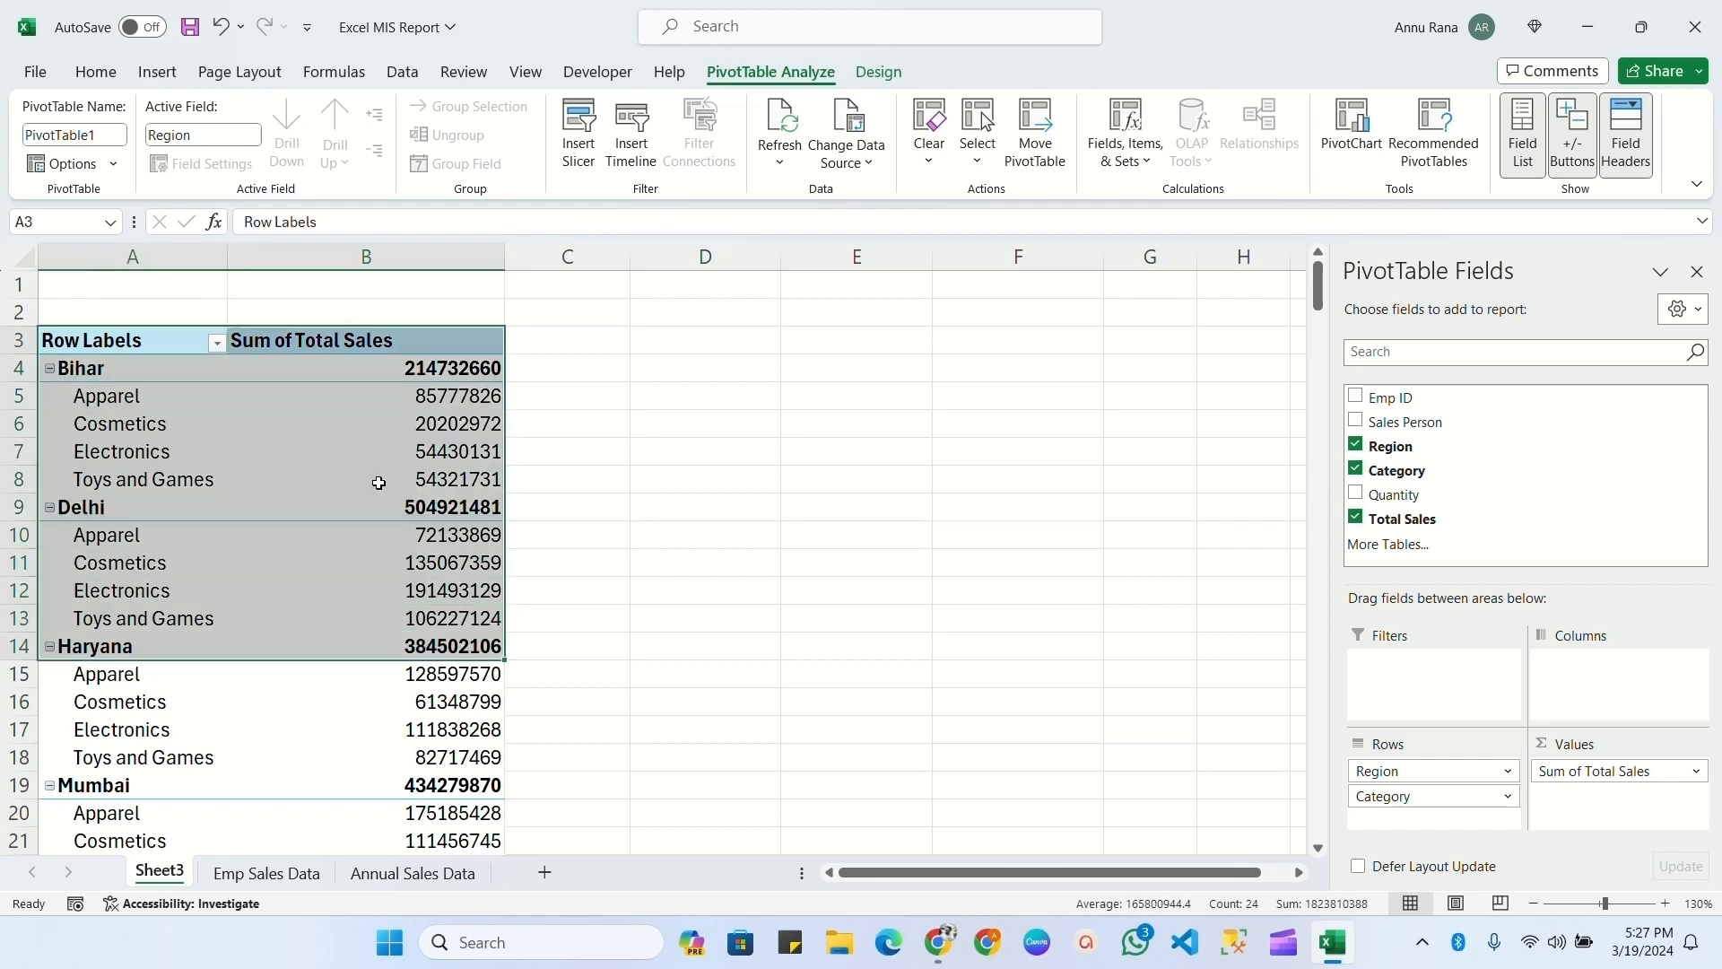
- Insert a line PivotChart with markers from PivotTable1, place it beside the table at about 3.33 by 7.67 inches and close the field list
{"action": "left_click", "coordinate": [378, 483]}
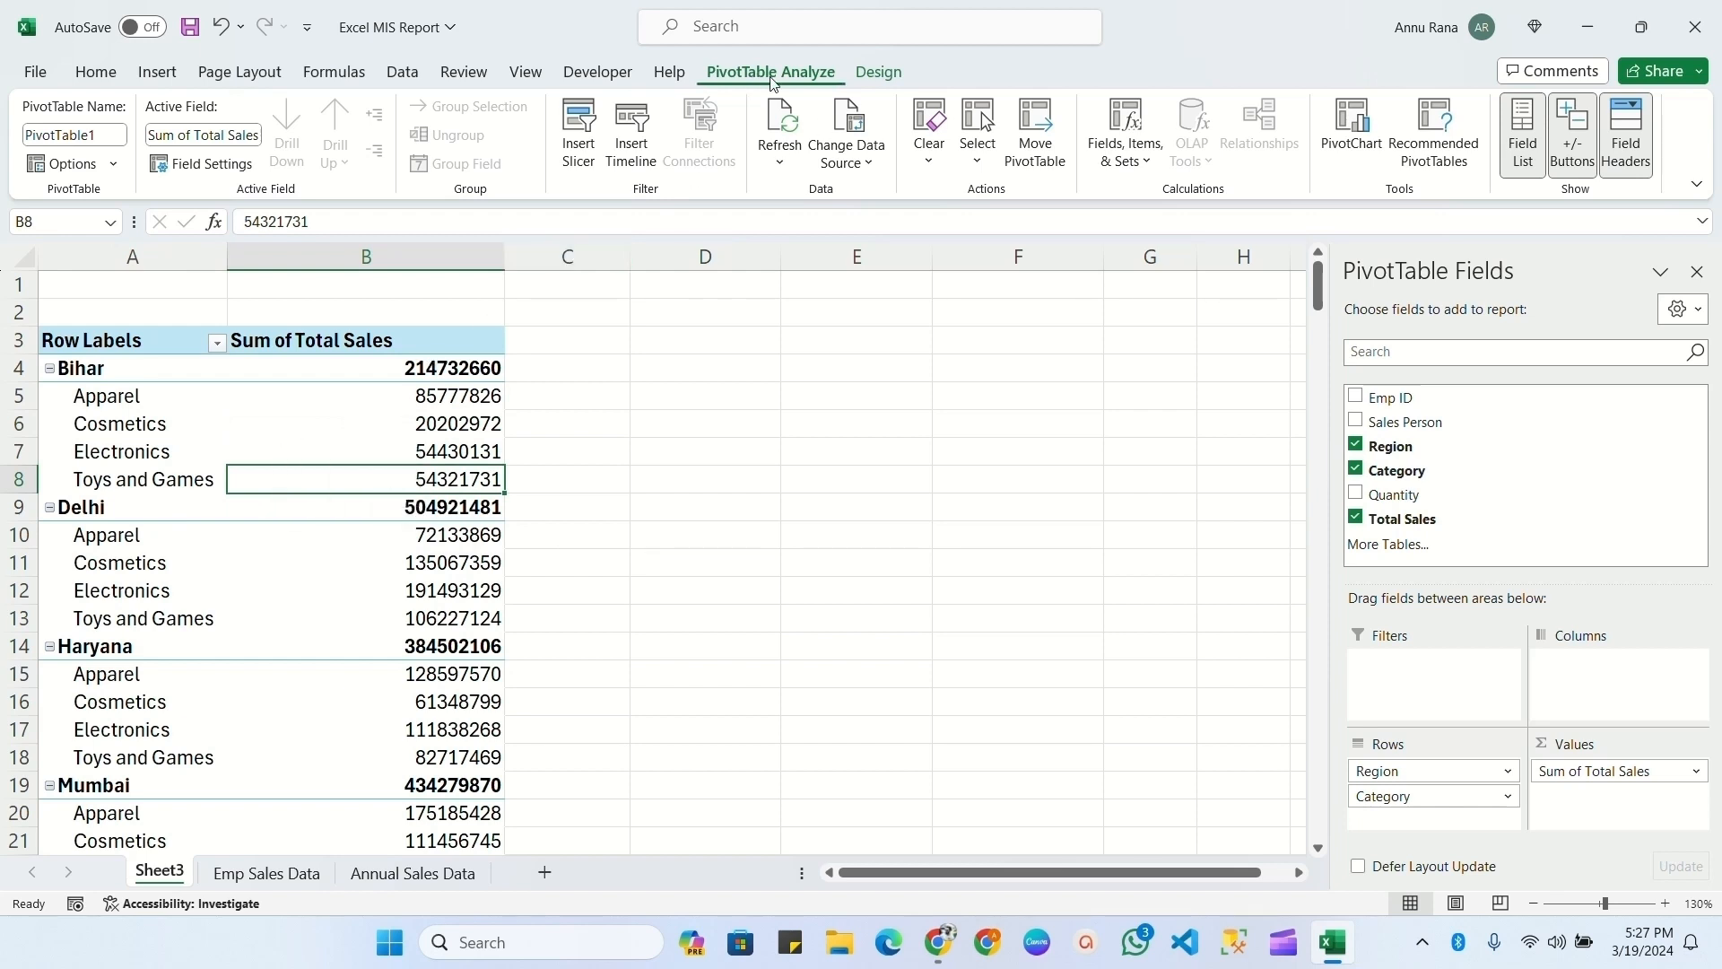
{"action": "left_click", "coordinate": [1352, 159]}
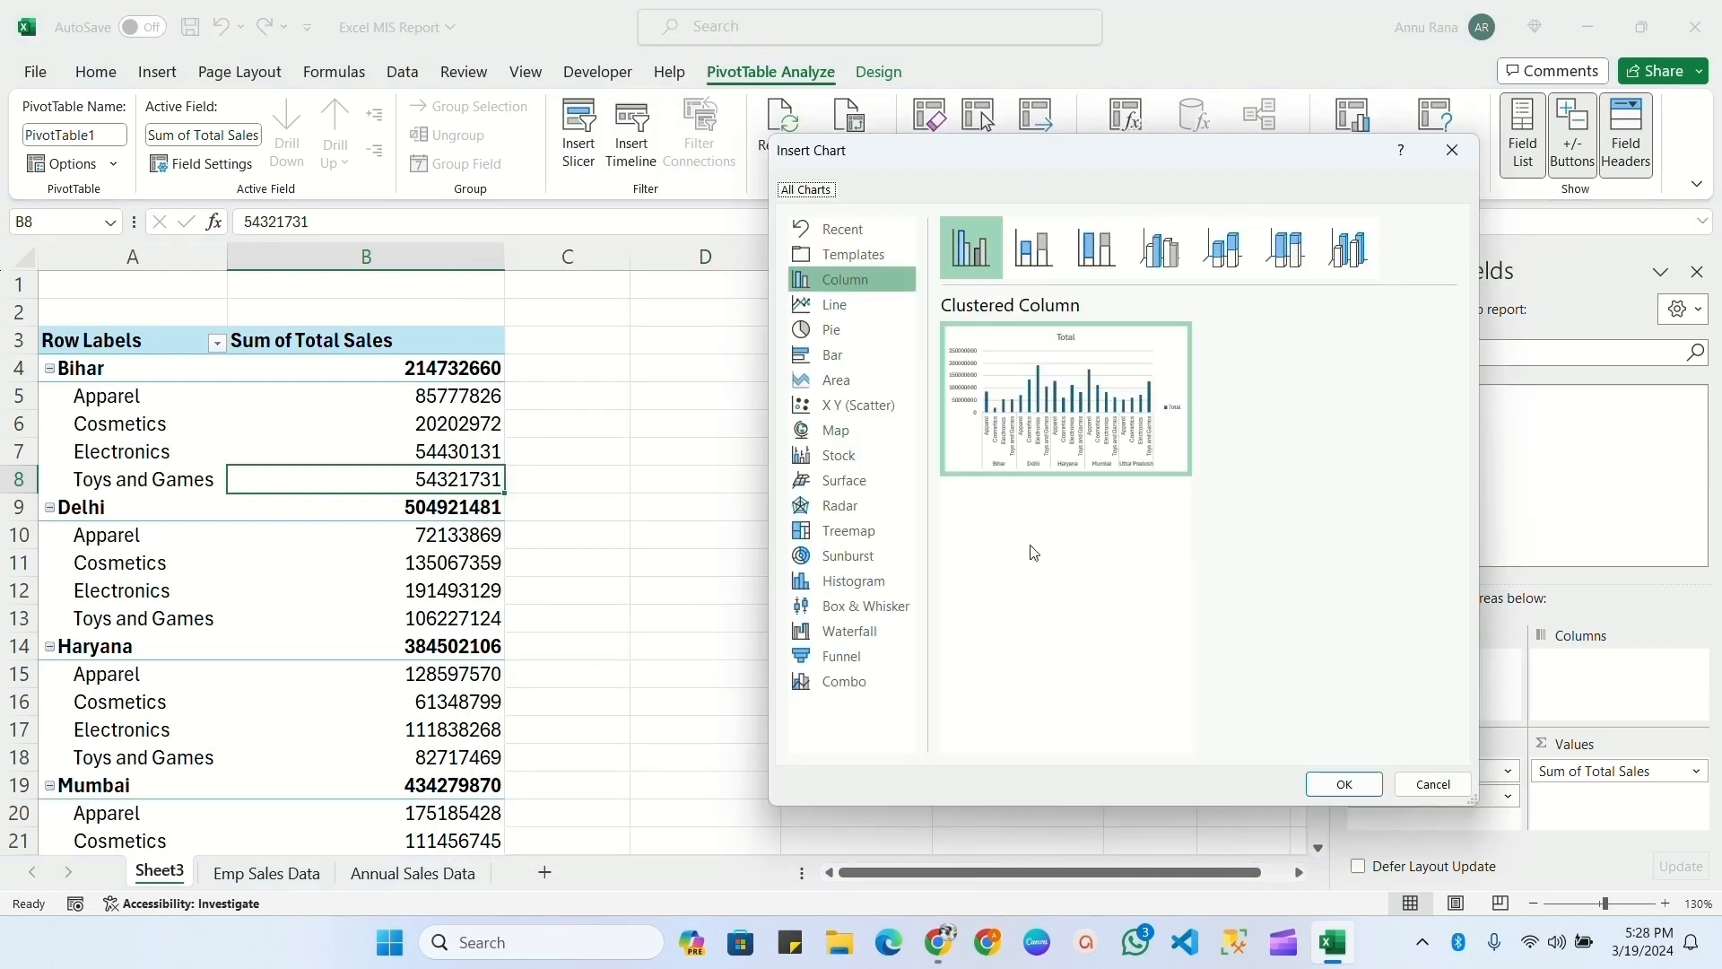
{"action": "left_click", "coordinate": [837, 307]}
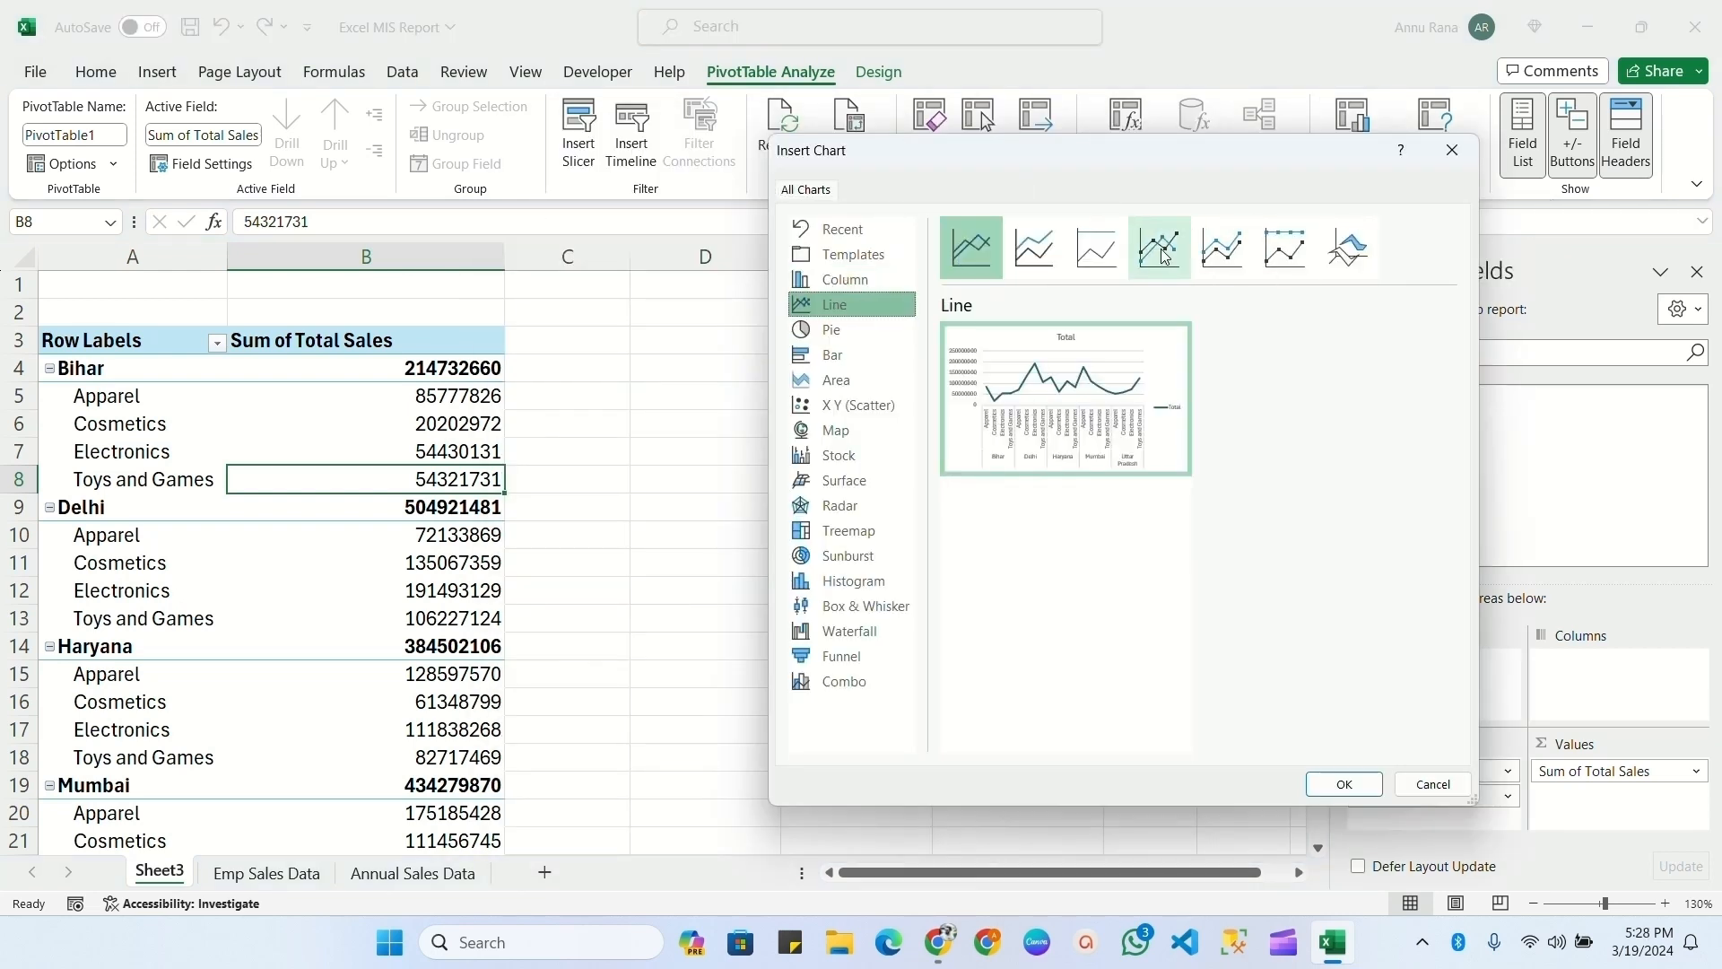
{"action": "left_click", "coordinate": [1218, 256]}
{"action": "left_click", "coordinate": [1345, 784]}
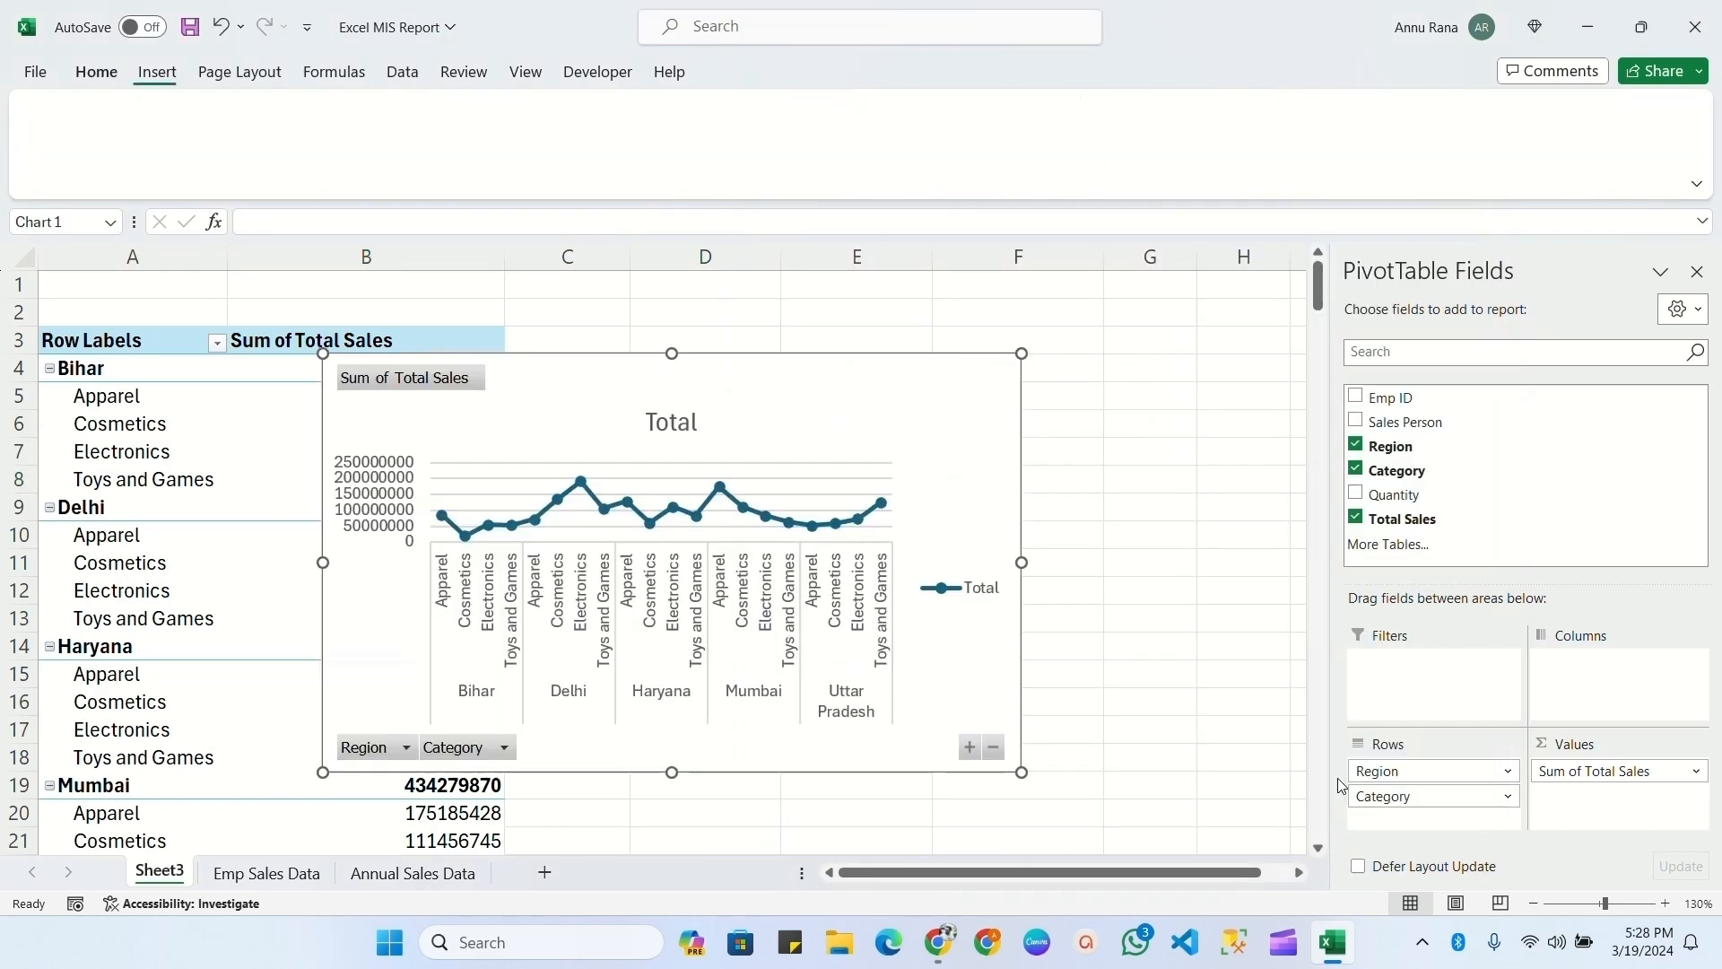
{"action": "left_click", "coordinate": [1699, 273]}
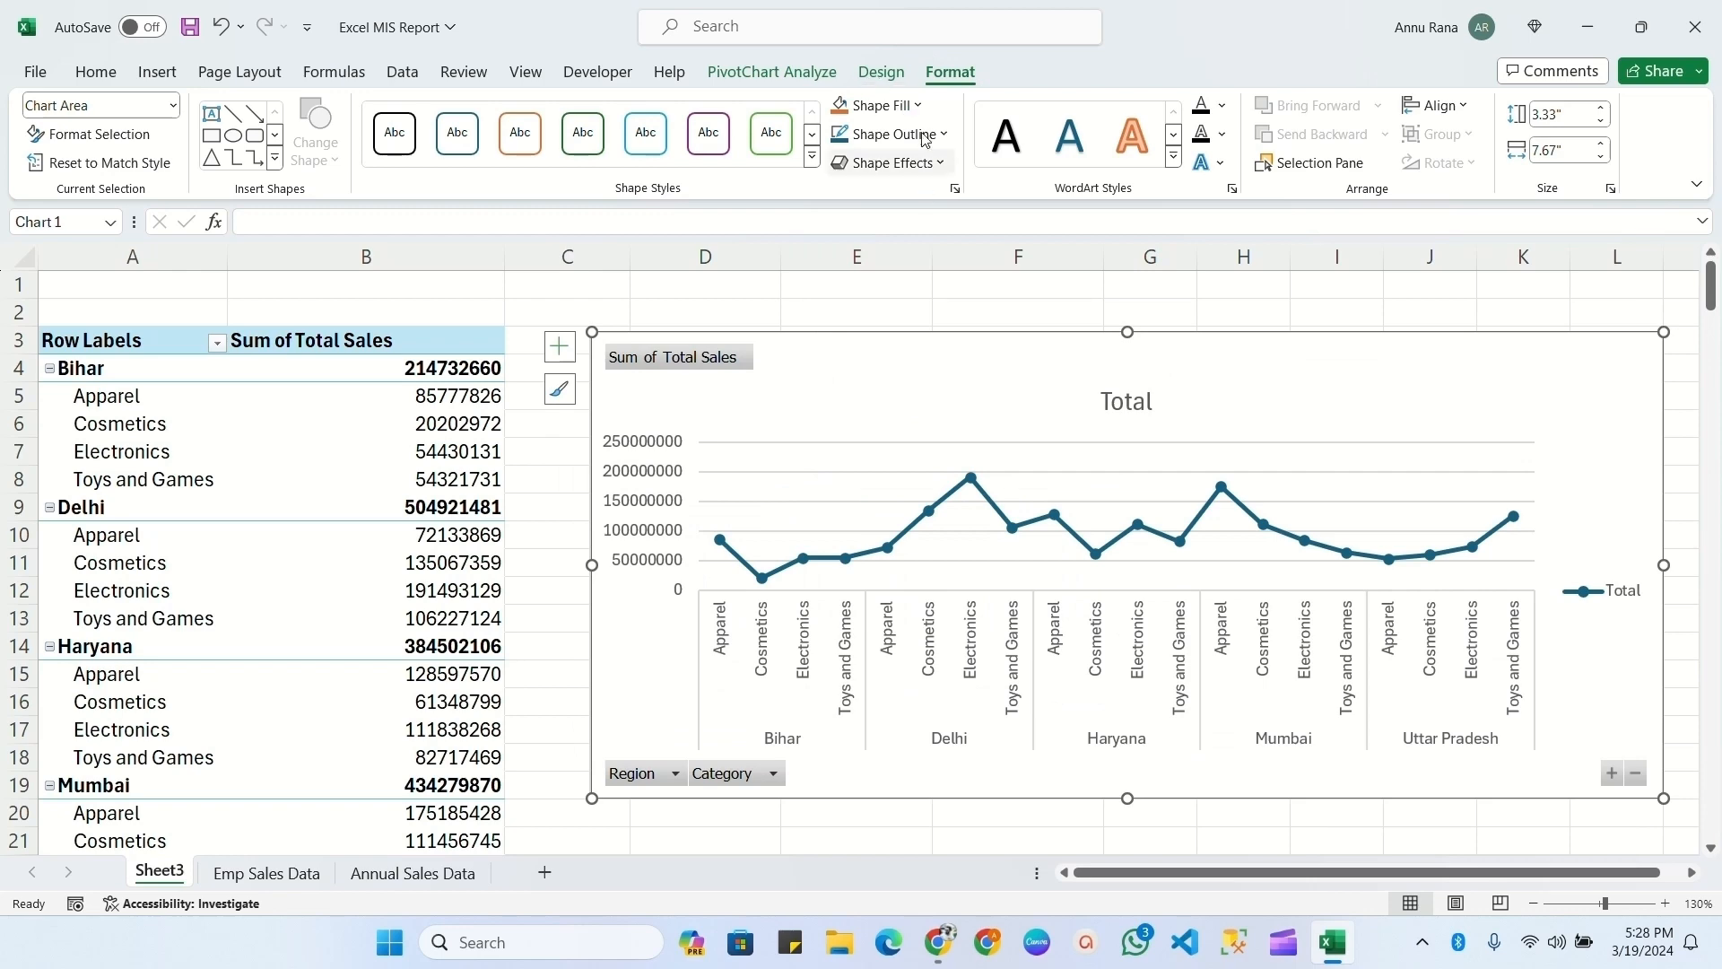
- Apply the dark grey chart style with glowing line to the PivotChart and delete its legend and title
{"action": "left_click", "coordinate": [879, 73]}
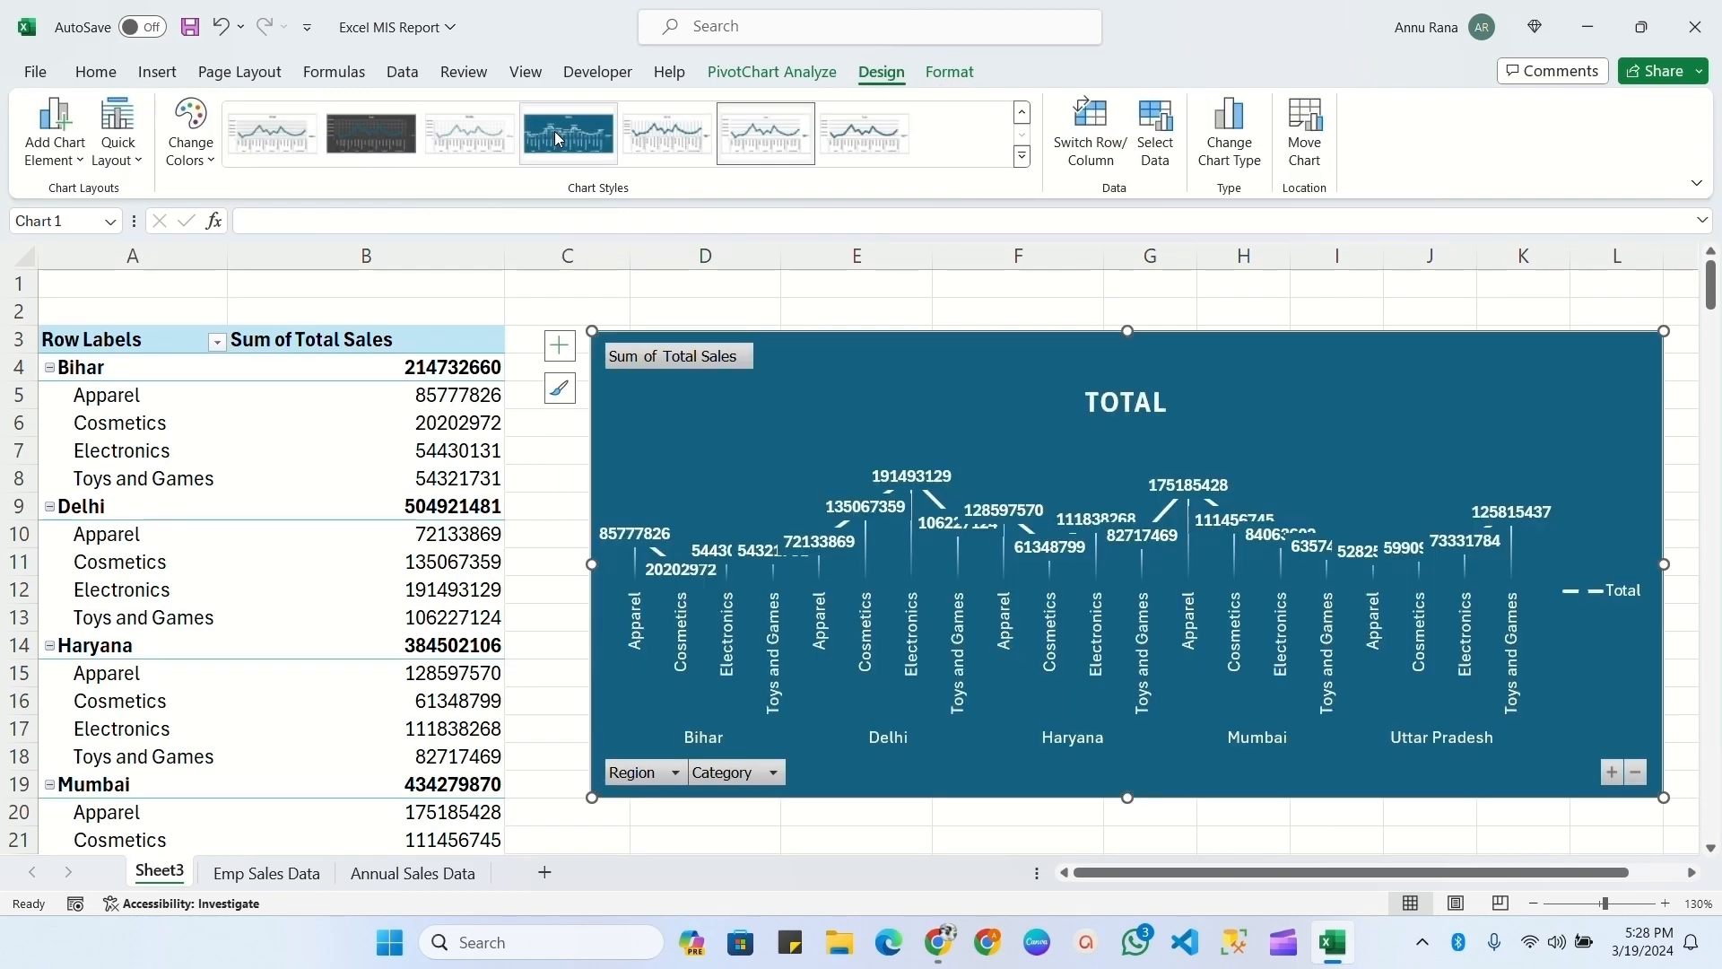
{"action": "left_click", "coordinate": [371, 133]}
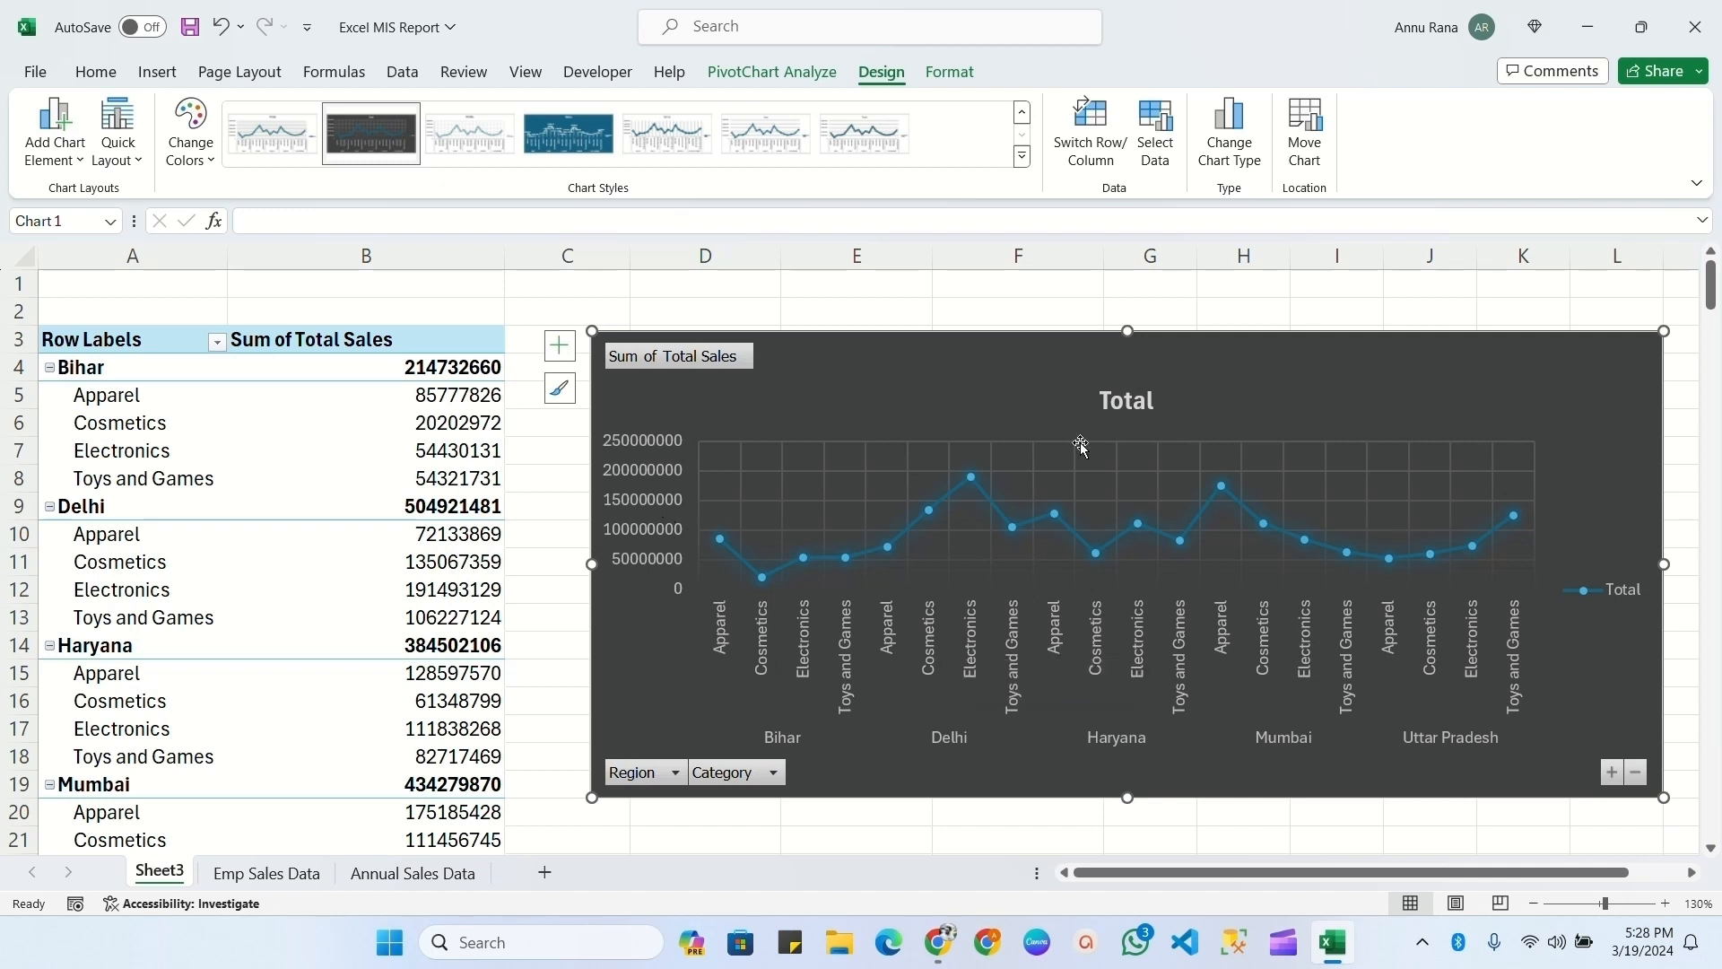
{"action": "left_click", "coordinate": [1615, 590]}
{"action": "key", "text": "Delete"}
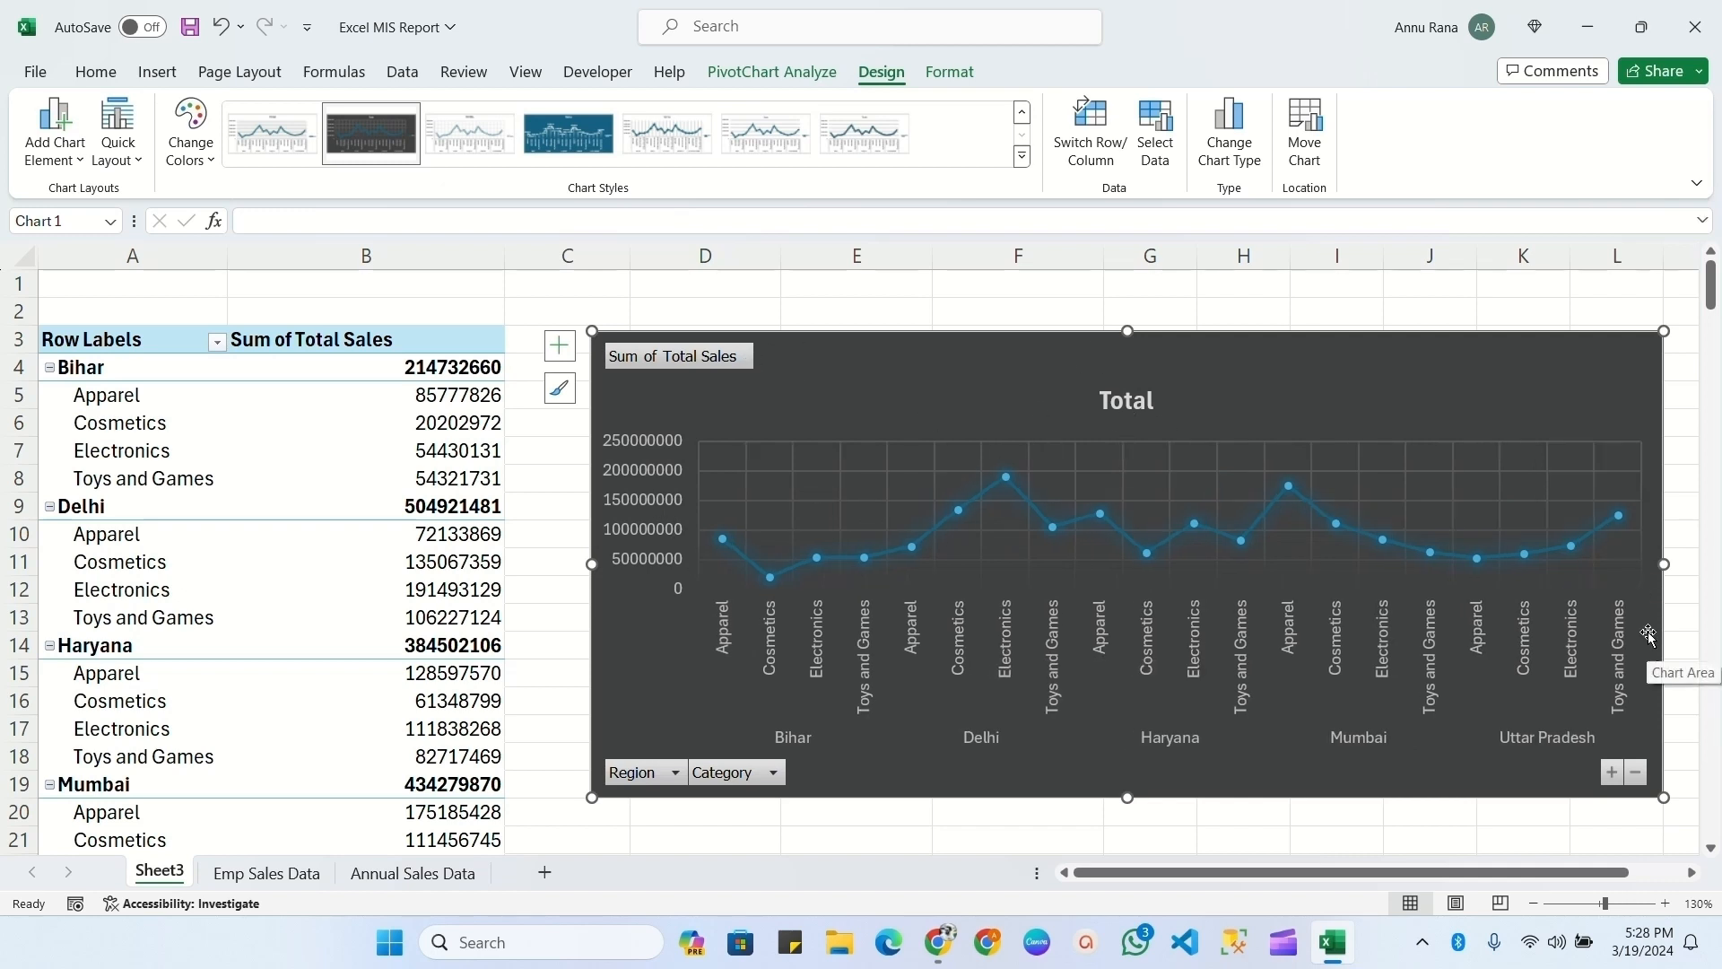
{"action": "left_click", "coordinate": [1125, 401]}
{"action": "key", "text": "Delete"}
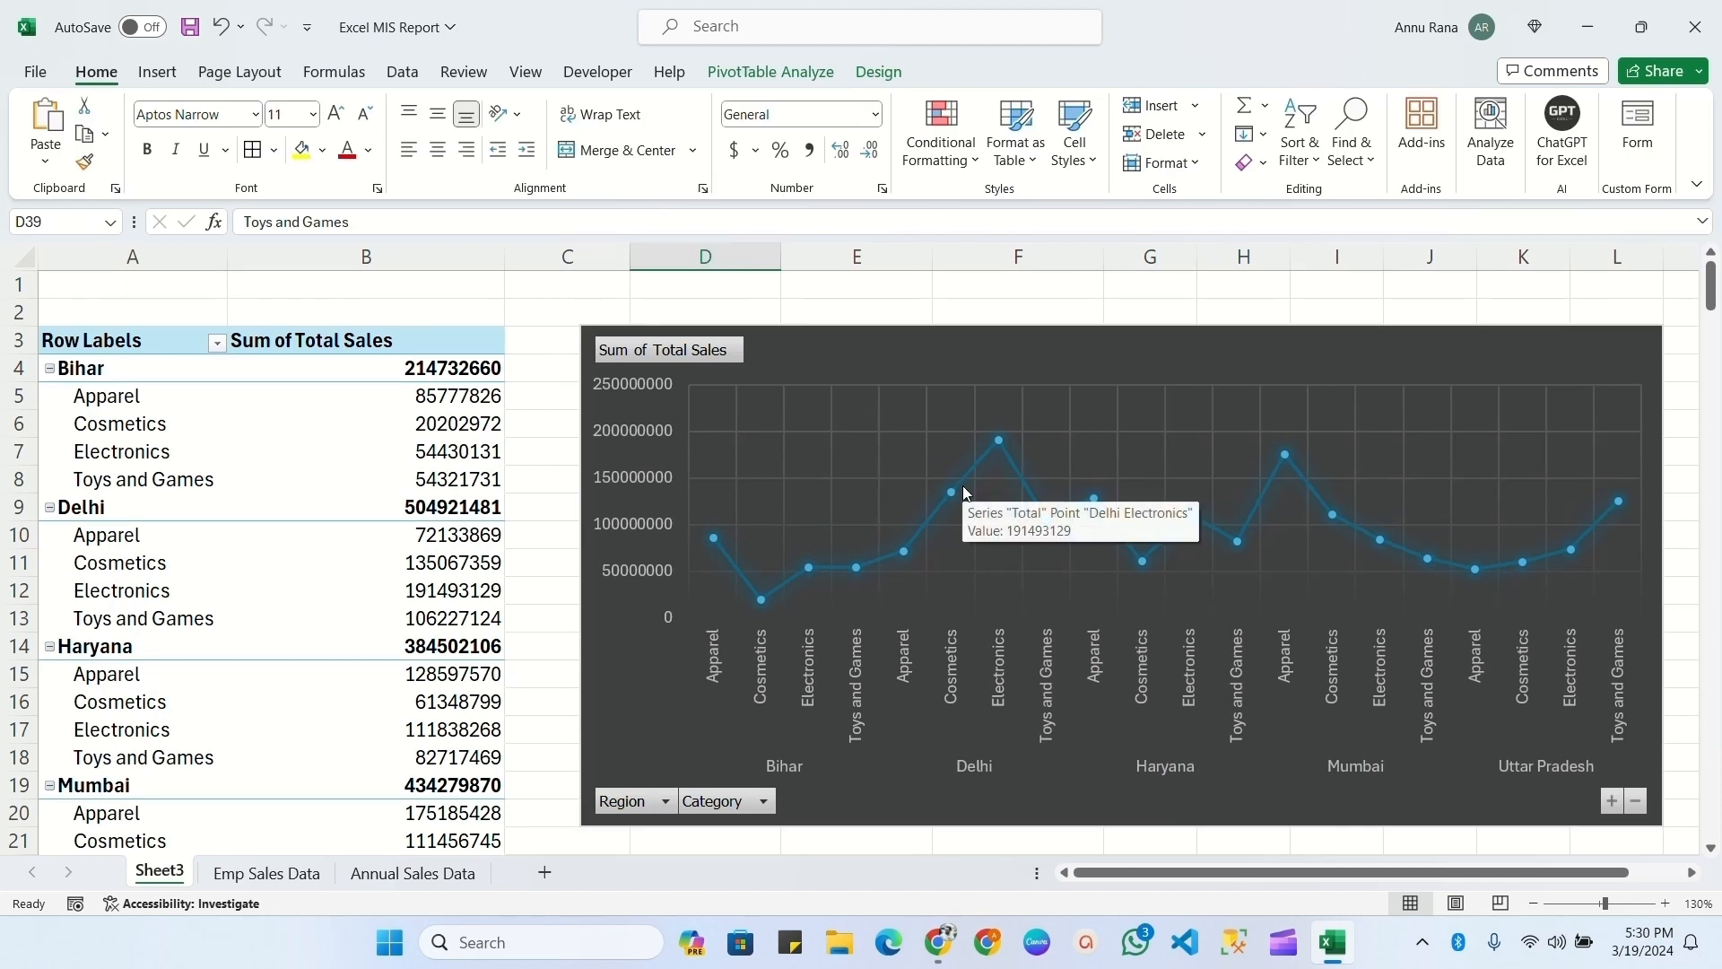
- Insert three blank rows above row 1 of Sheet3
{"action": "left_click", "coordinate": [18, 285]}
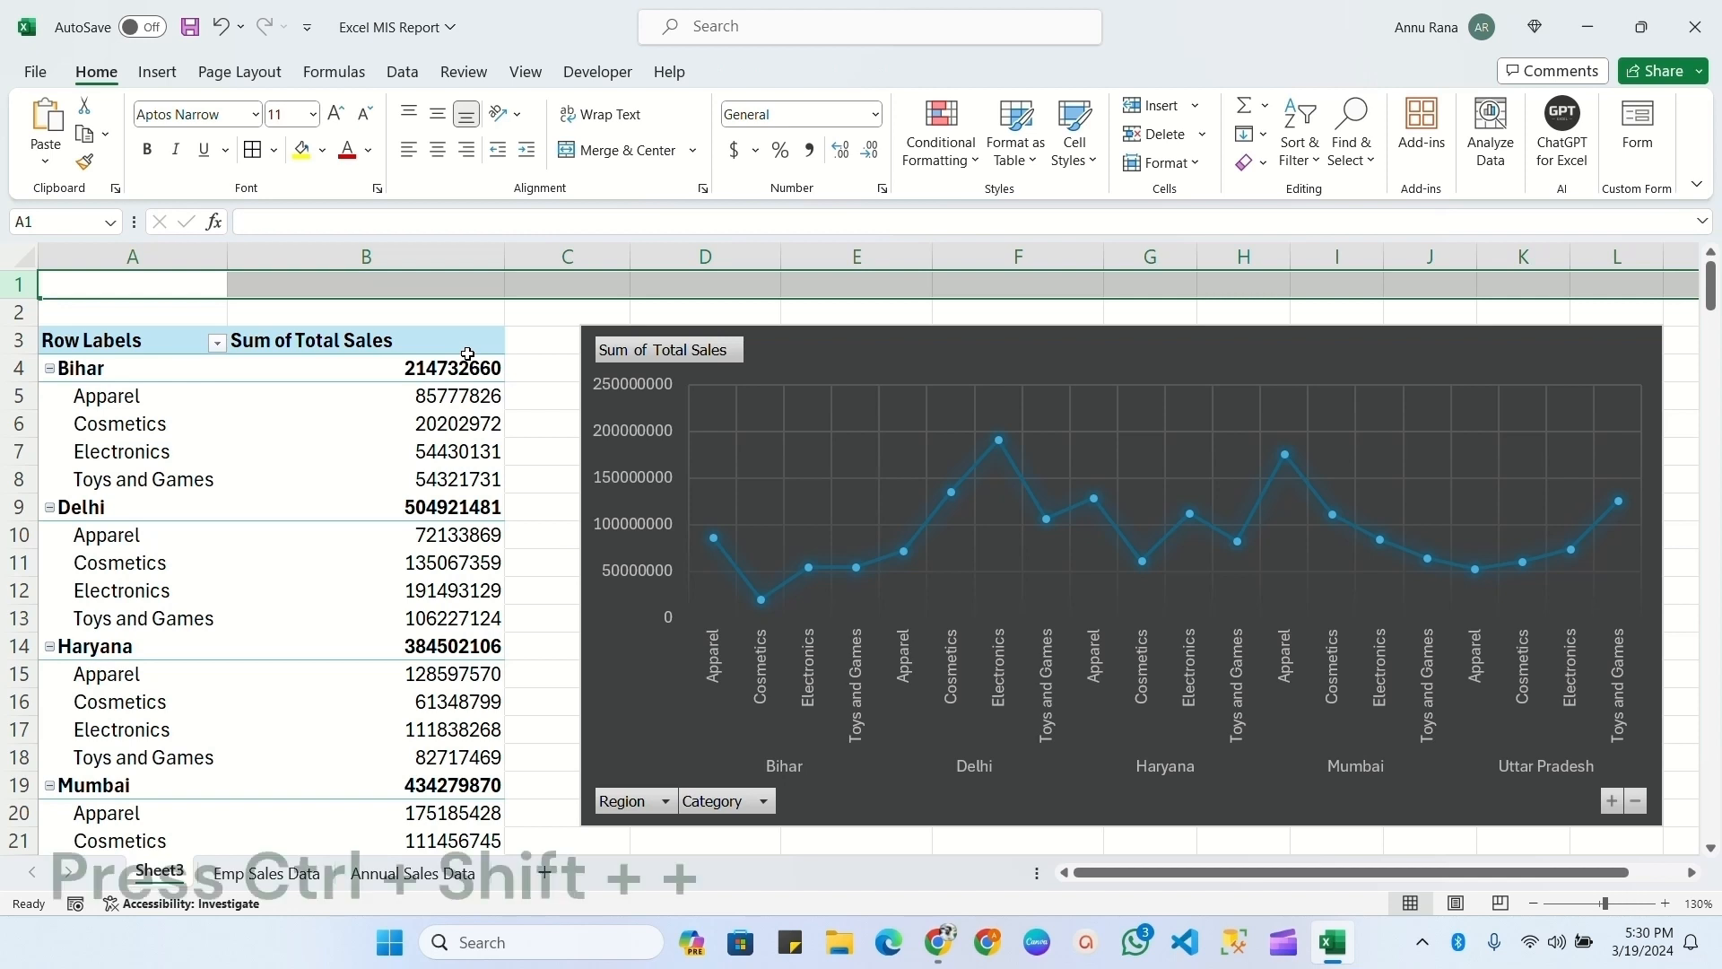
{"action": "key", "text": "ctrl+shift+plus"}
{"action": "key", "text": "ctrl+shift+plus"}
{"action": "key", "text": "ctrl+shift+plus"}
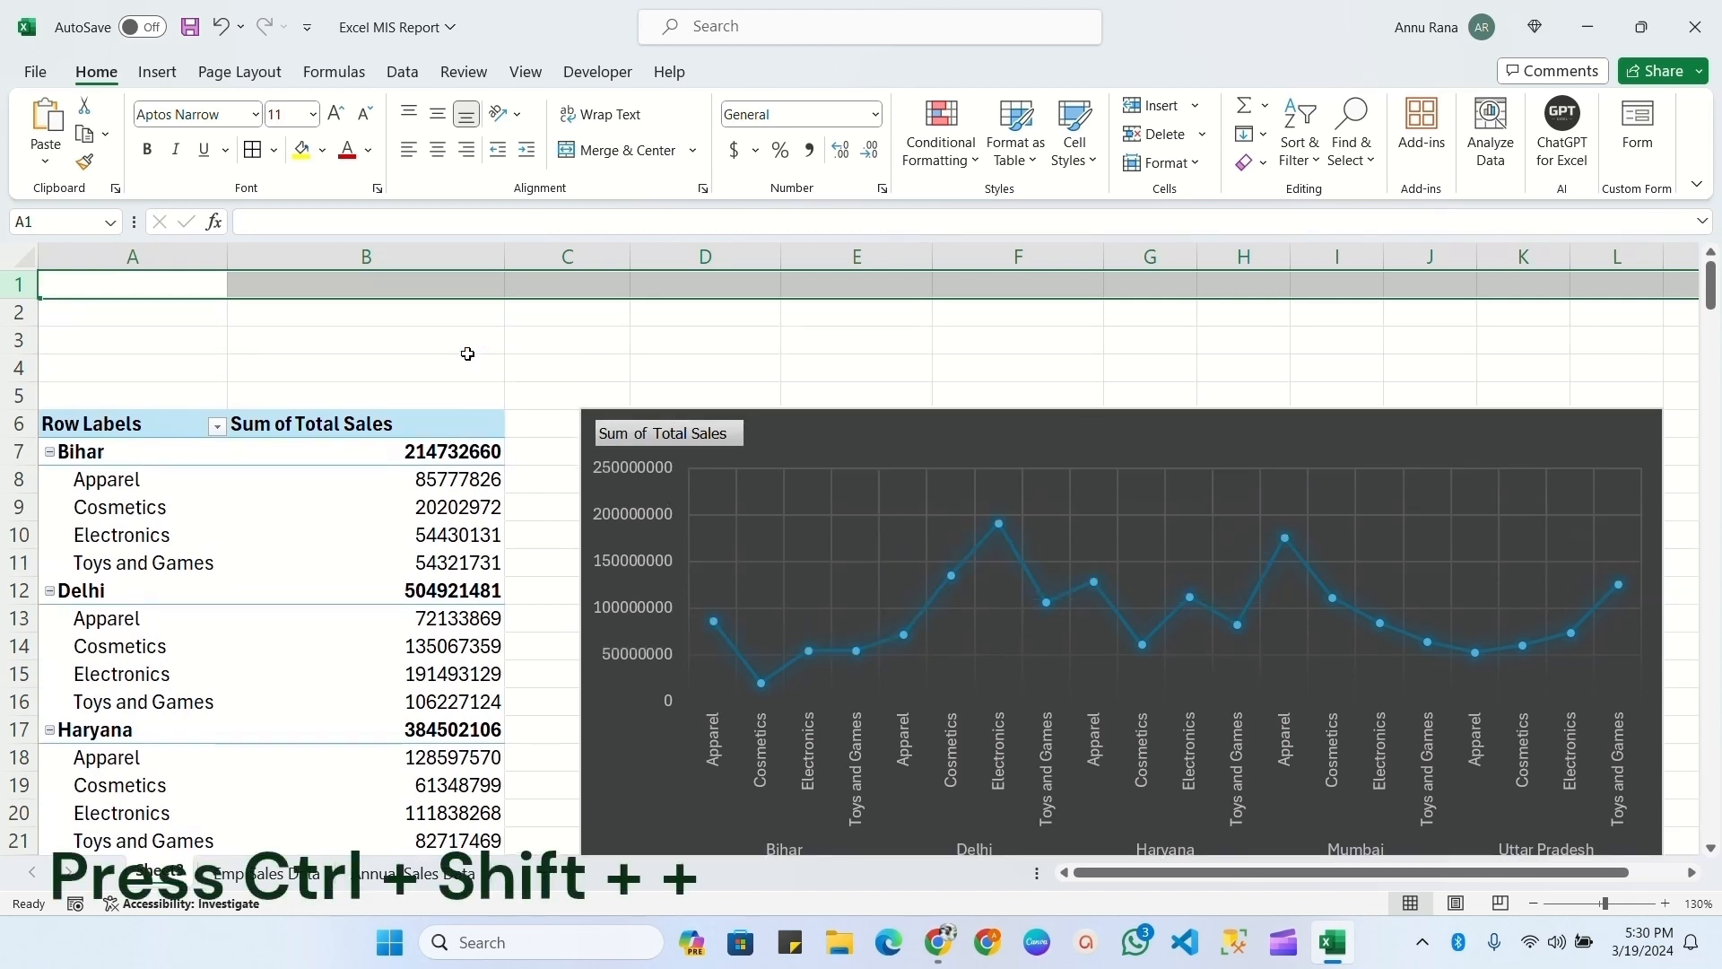
- Insert slicers for Region and Category from the PivotChart
{"action": "left_click", "coordinate": [812, 481]}
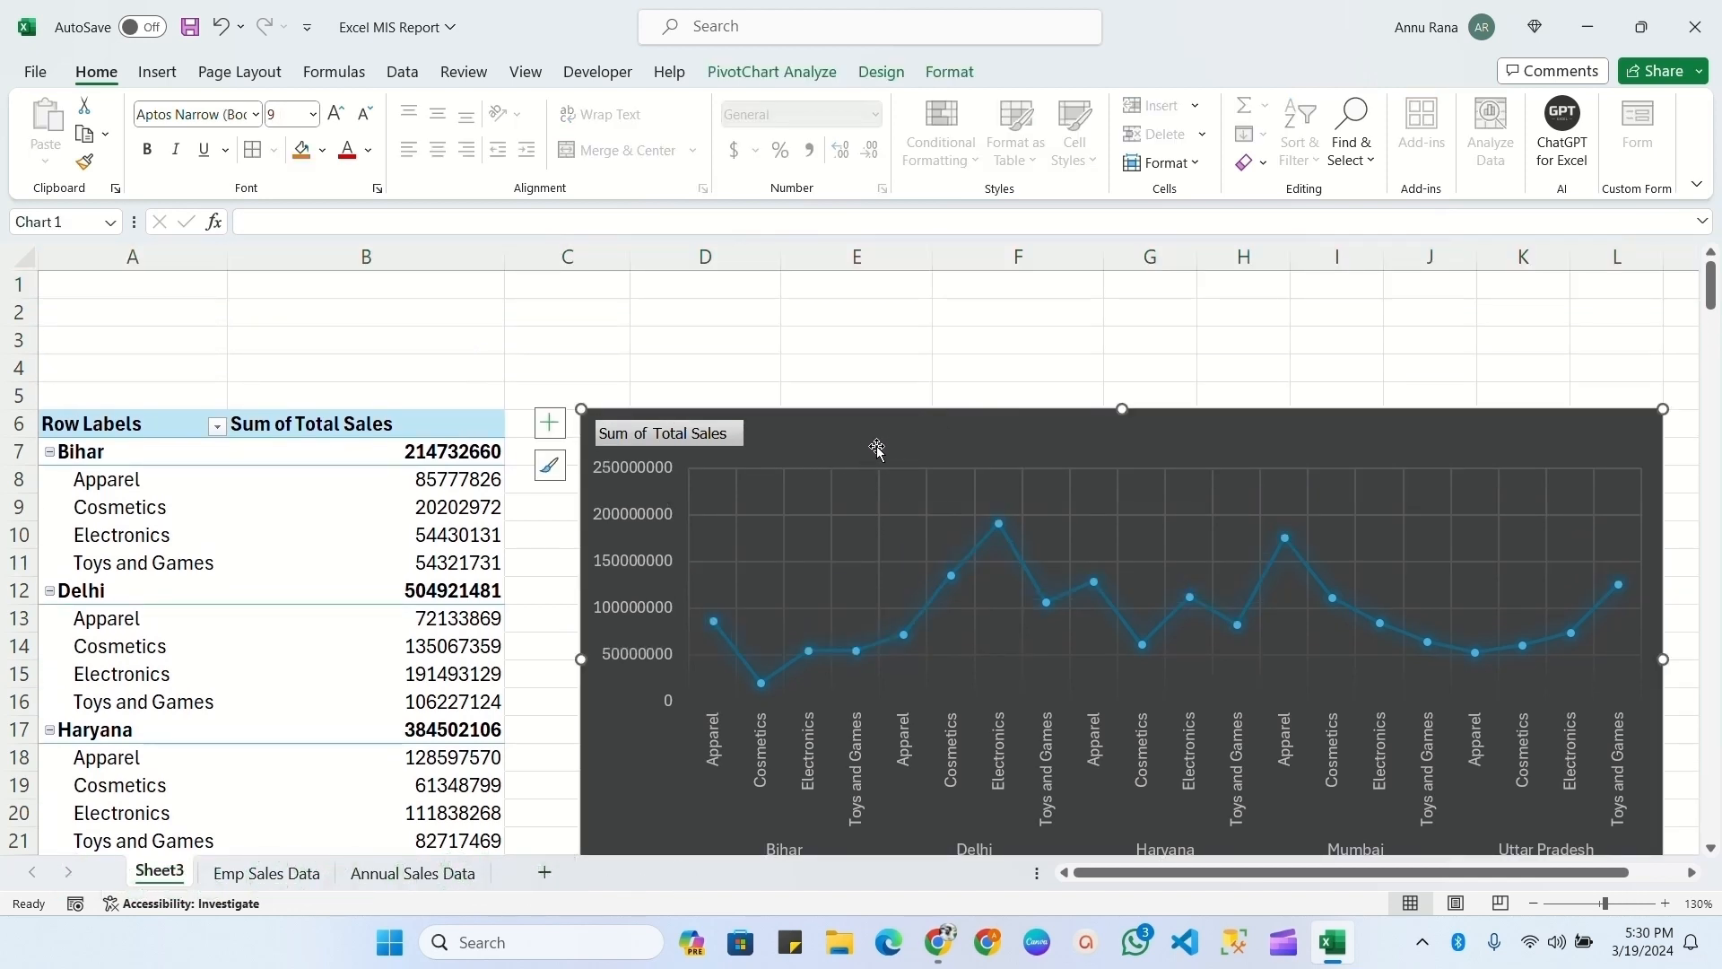
{"action": "left_click", "coordinate": [316, 490]}
{"action": "left_click", "coordinate": [878, 433]}
{"action": "left_click", "coordinate": [782, 72]}
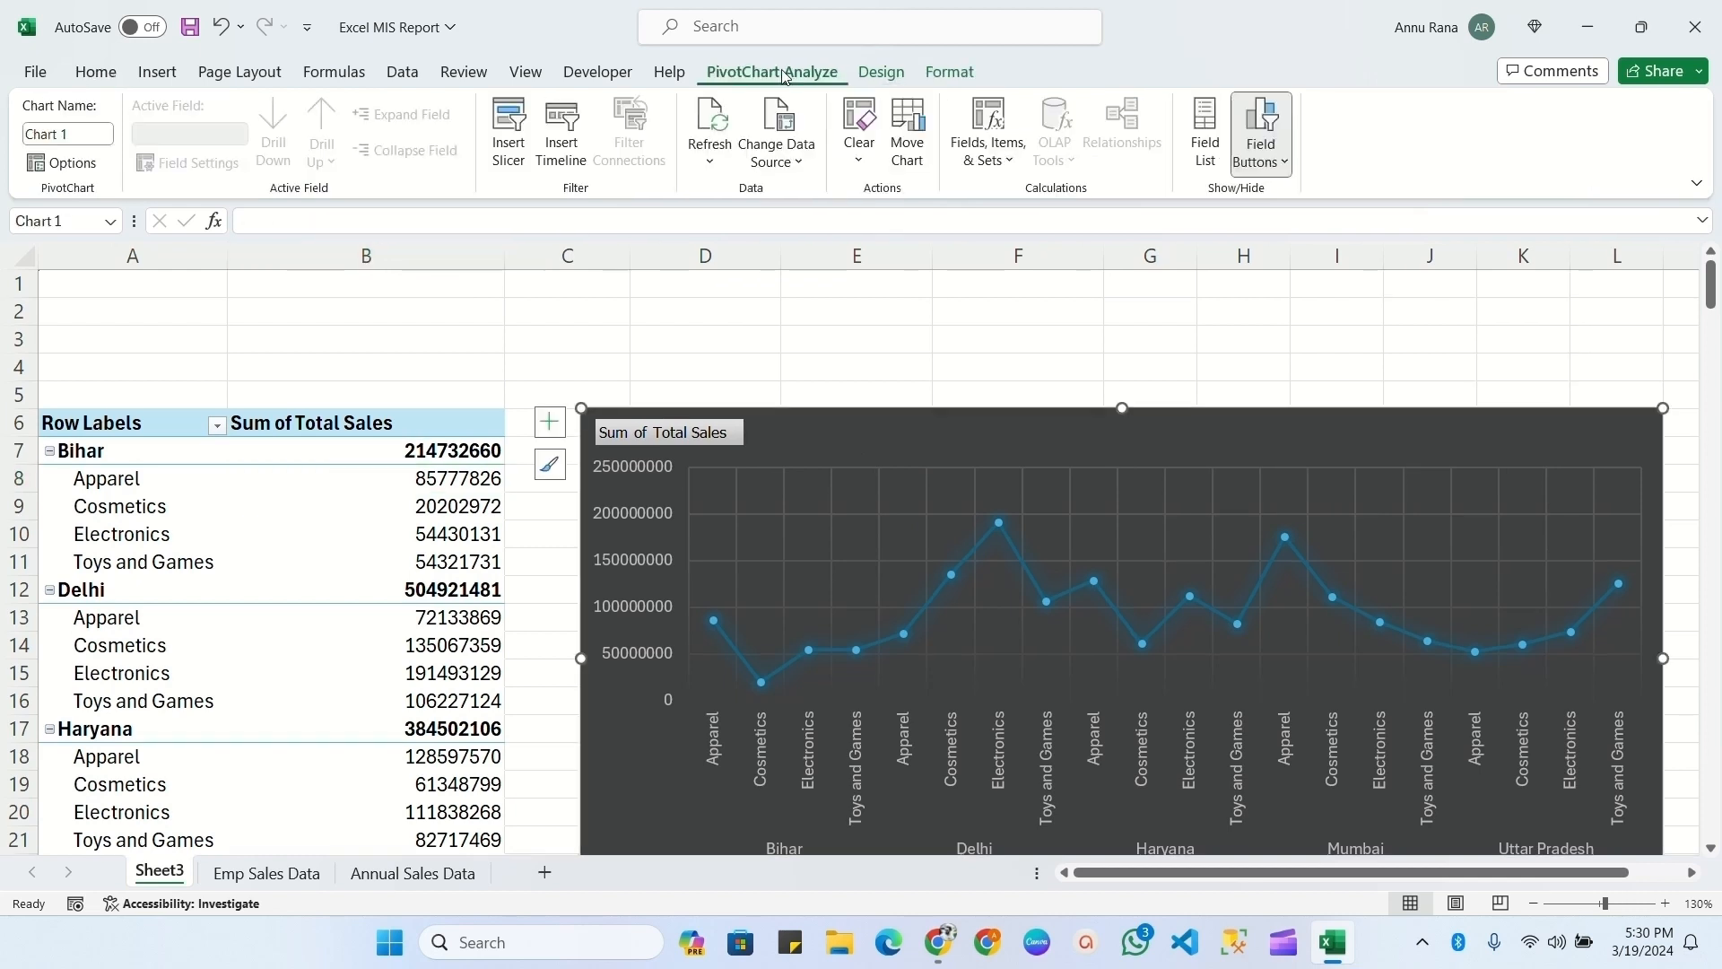
{"action": "left_click", "coordinate": [512, 148]}
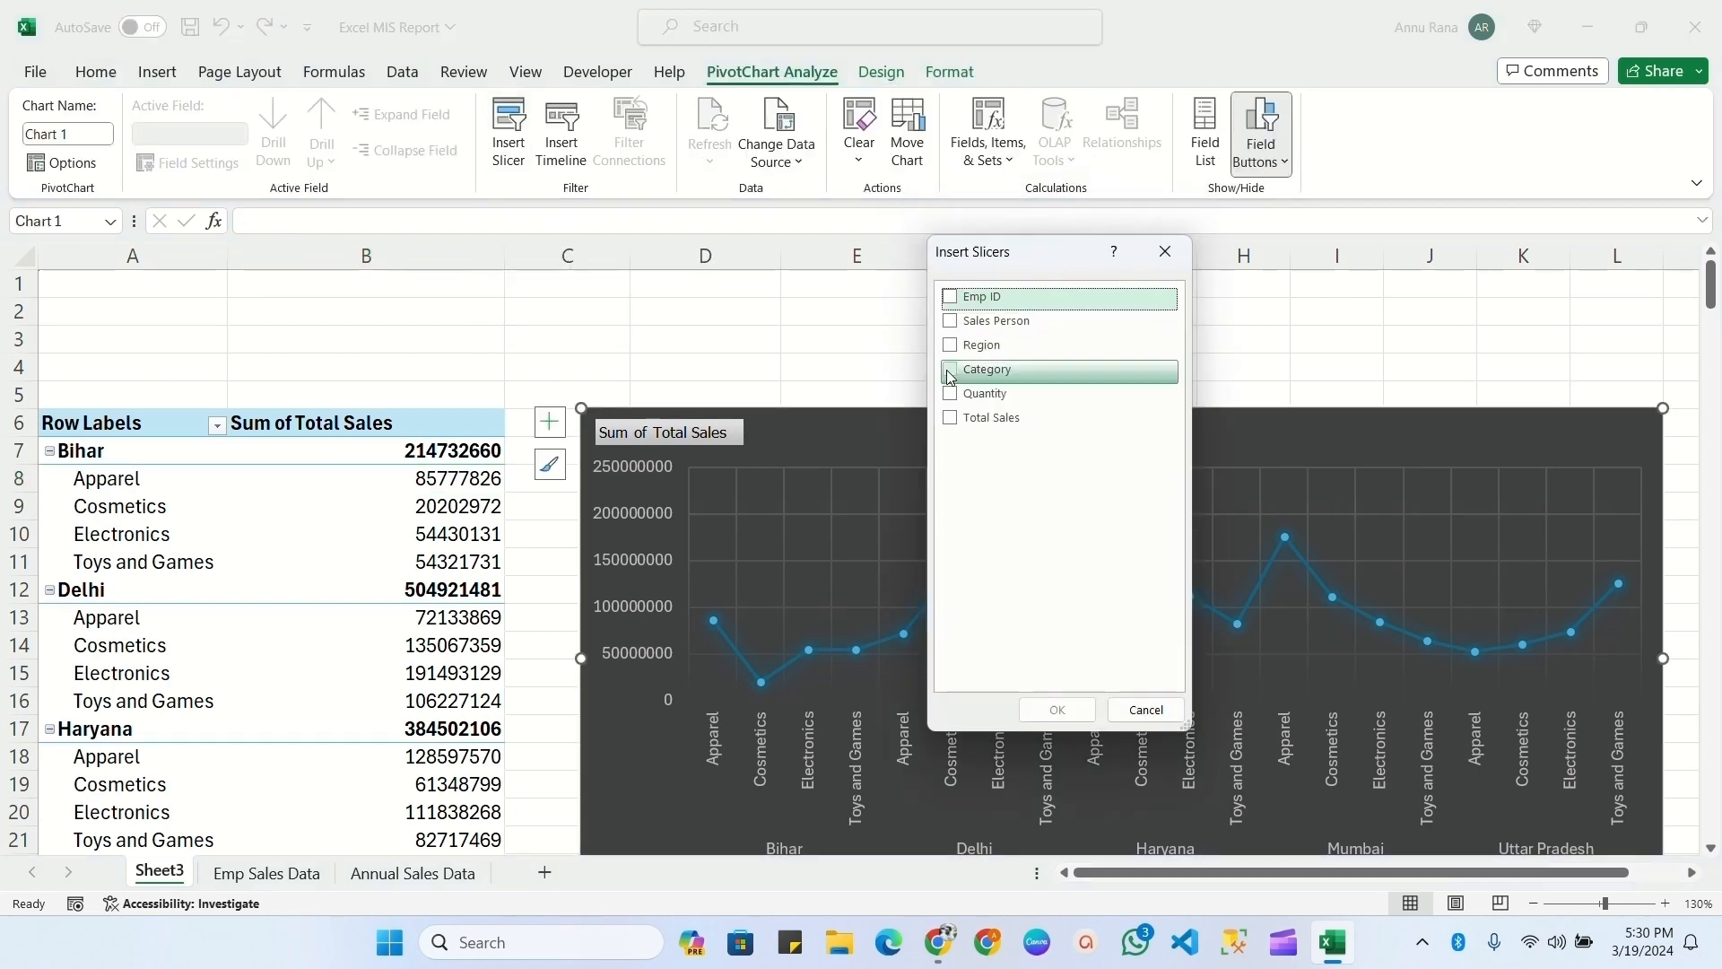
{"action": "left_click", "coordinate": [959, 349]}
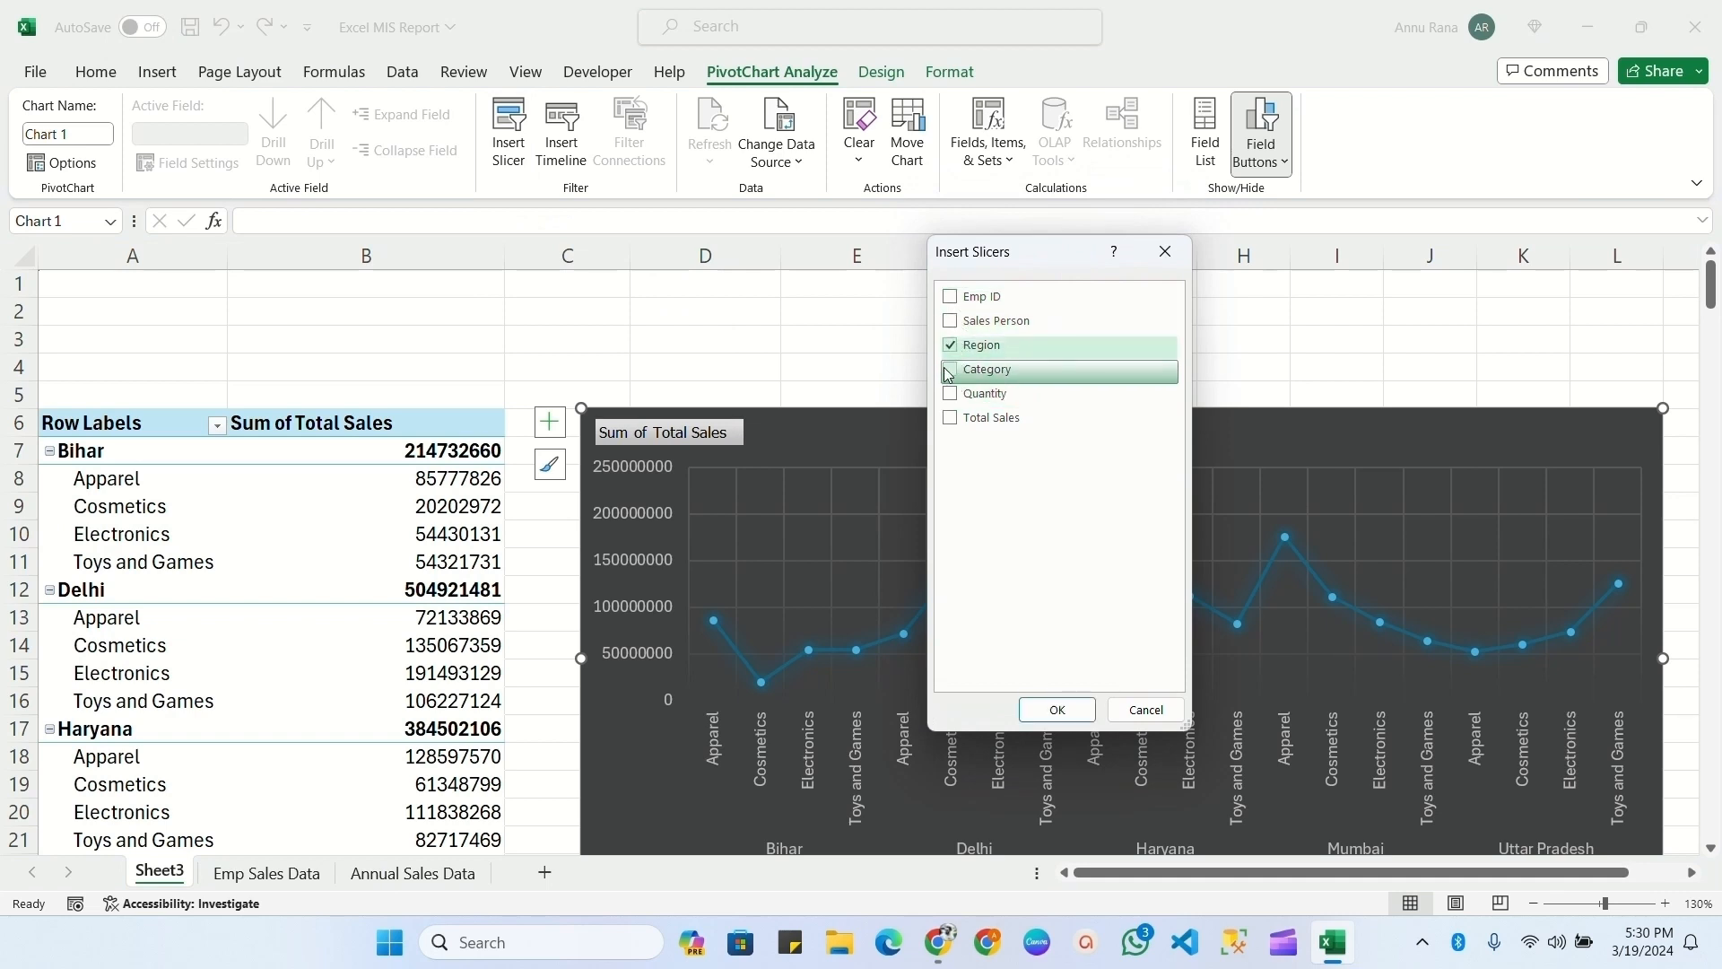
{"action": "left_click", "coordinate": [953, 369]}
{"action": "left_click", "coordinate": [1056, 710]}
- Place the Region slicer above the first PivotTable in five columns, about 0.8 inch high and 6.39 inches wide
{"action": "left_click_drag", "start_coordinate": [760, 360], "coordinate": [575, 338]}
{"action": "left_click_drag", "start_coordinate": [930, 431], "coordinate": [971, 300]}
{"action": "left_click", "coordinate": [585, 342]}
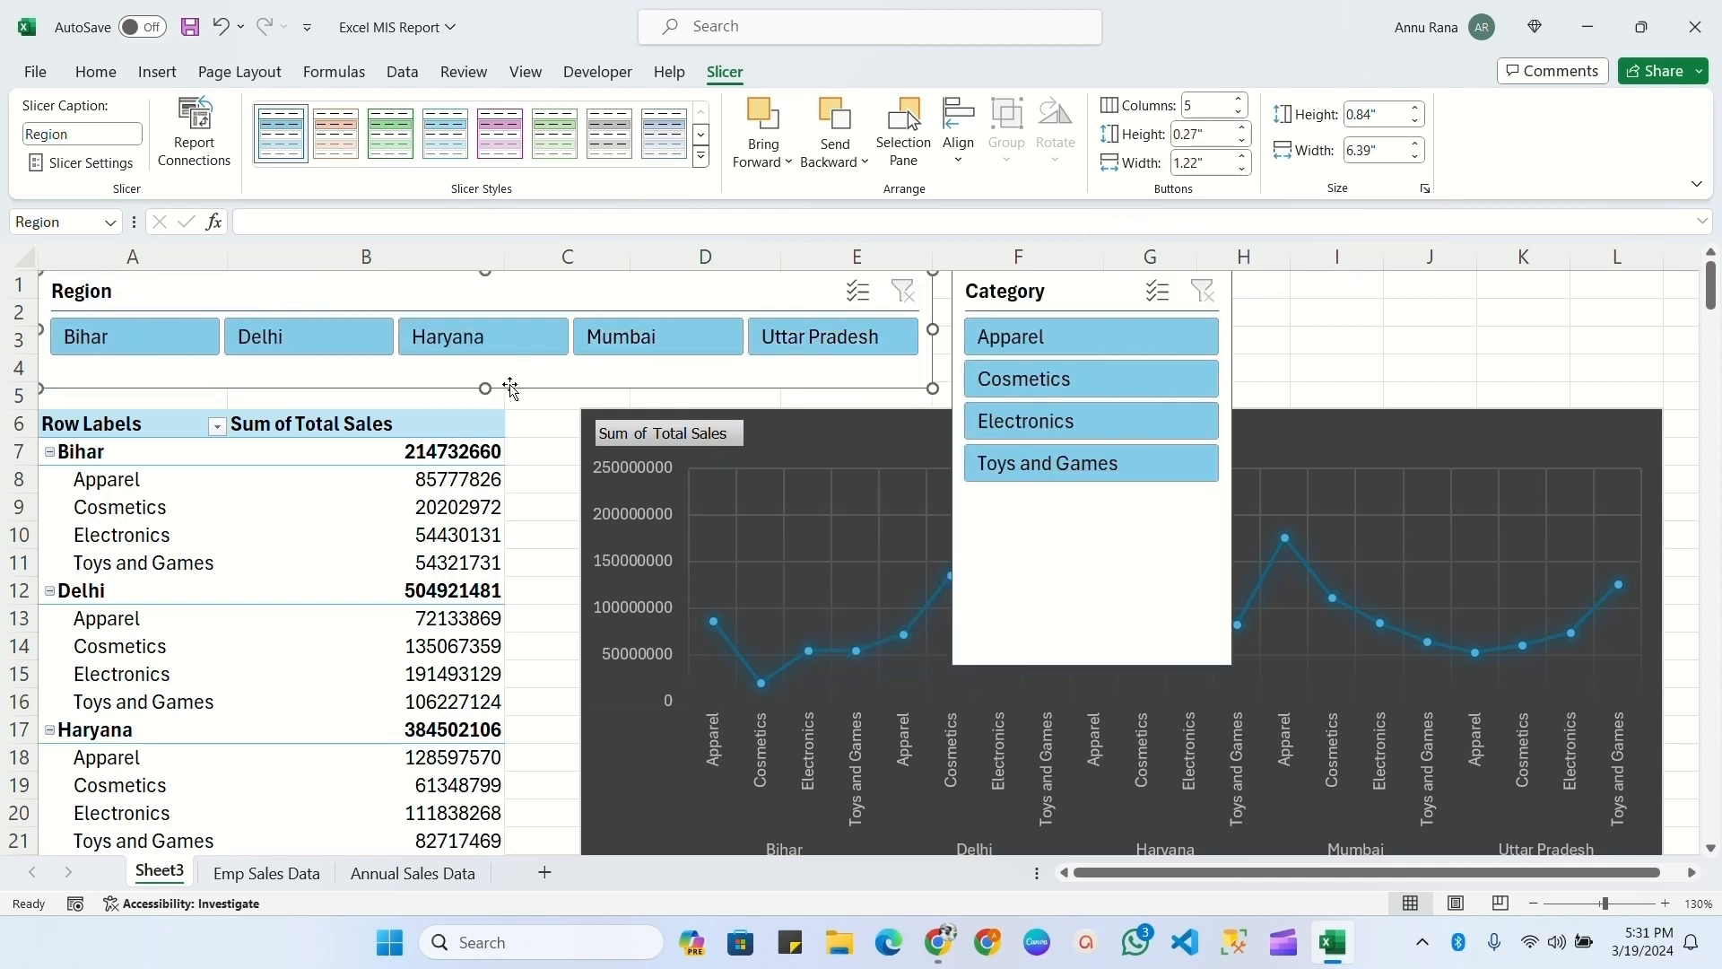
- Align the Category slicer next to the Region slicer in four columns, about 0.8 inch high and 5.22 inches wide
{"action": "left_click_drag", "start_coordinate": [1106, 284], "coordinate": [1088, 276]}
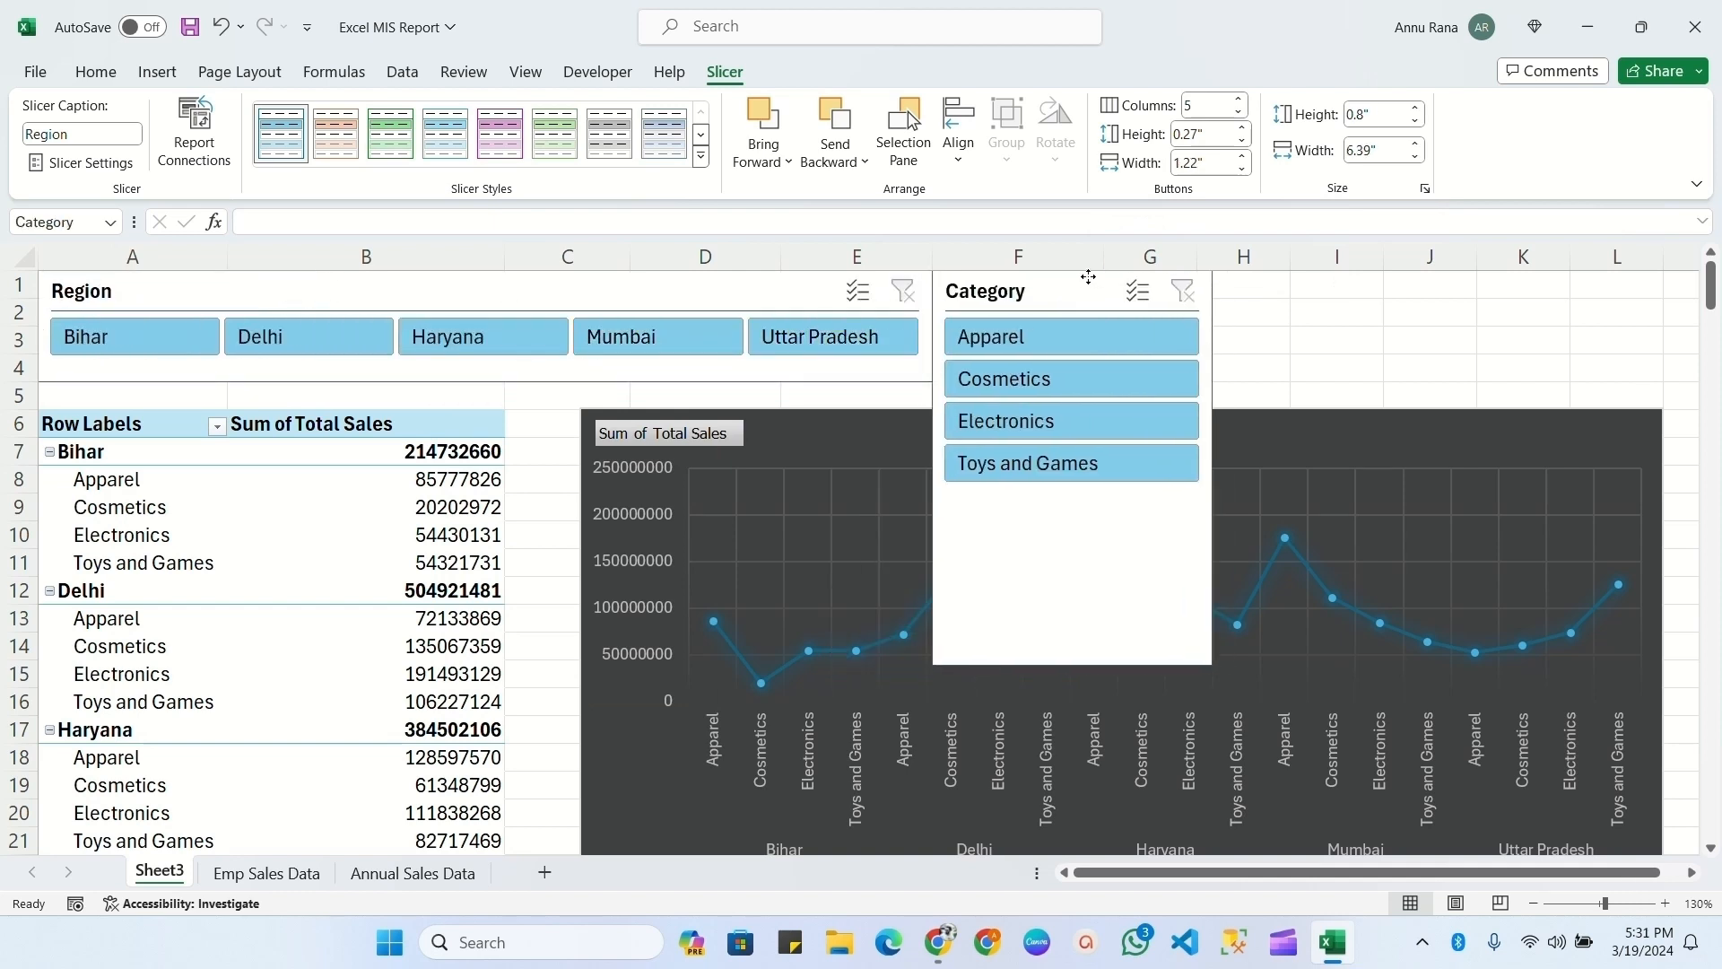
{"action": "left_click", "coordinate": [1088, 276]}
{"action": "left_click", "coordinate": [1241, 100]}
{"action": "left_click", "coordinate": [1240, 100]}
{"action": "left_click", "coordinate": [1241, 101]}
{"action": "left_click", "coordinate": [1240, 100]}
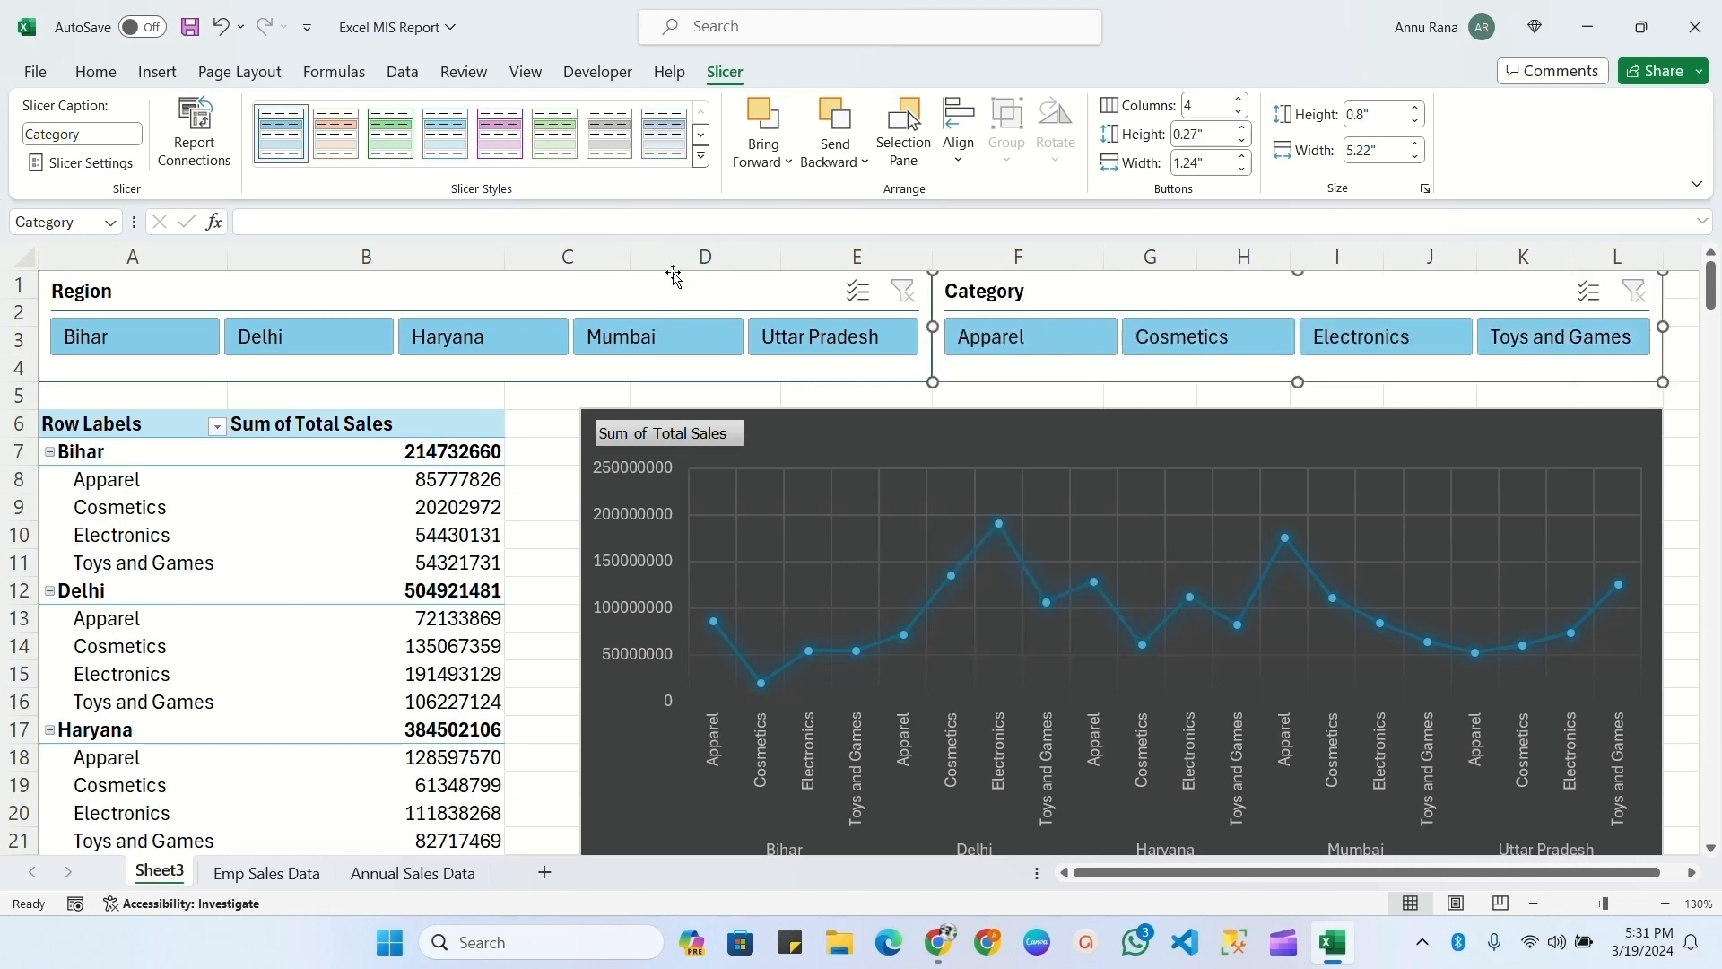
- Disable resizing and moving for the Region slicer and set it to Don't move or size with cells
{"action": "right_click", "coordinate": [596, 286]}
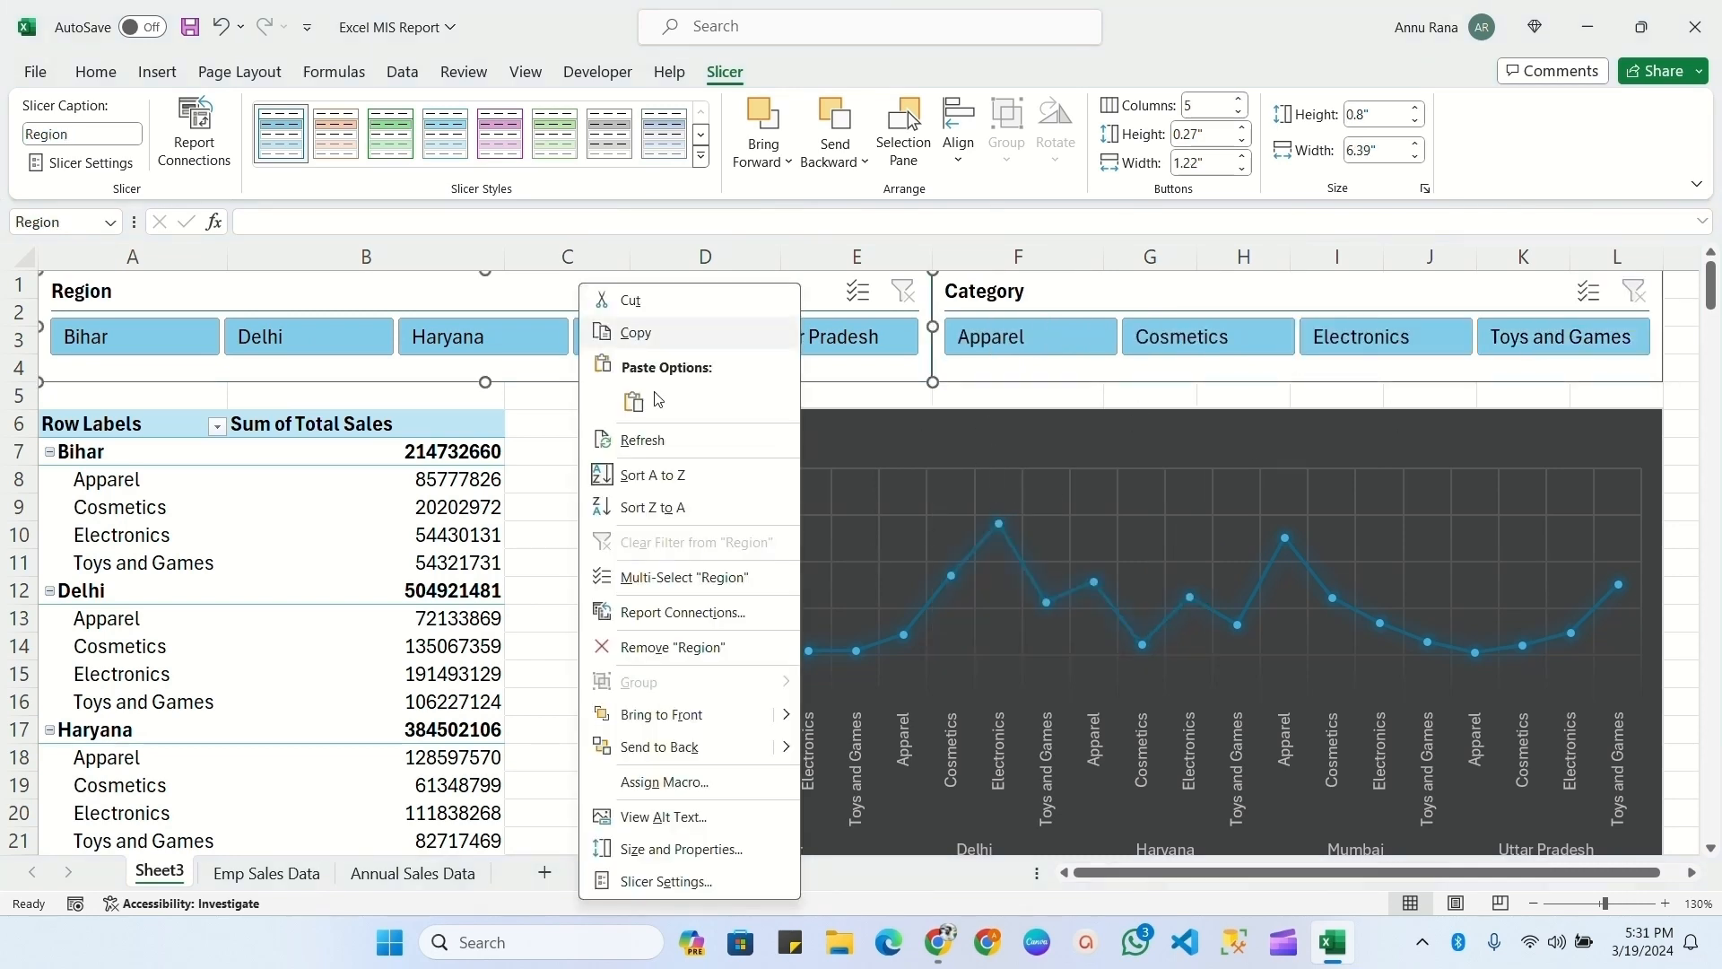
{"action": "left_click", "coordinate": [681, 850]}
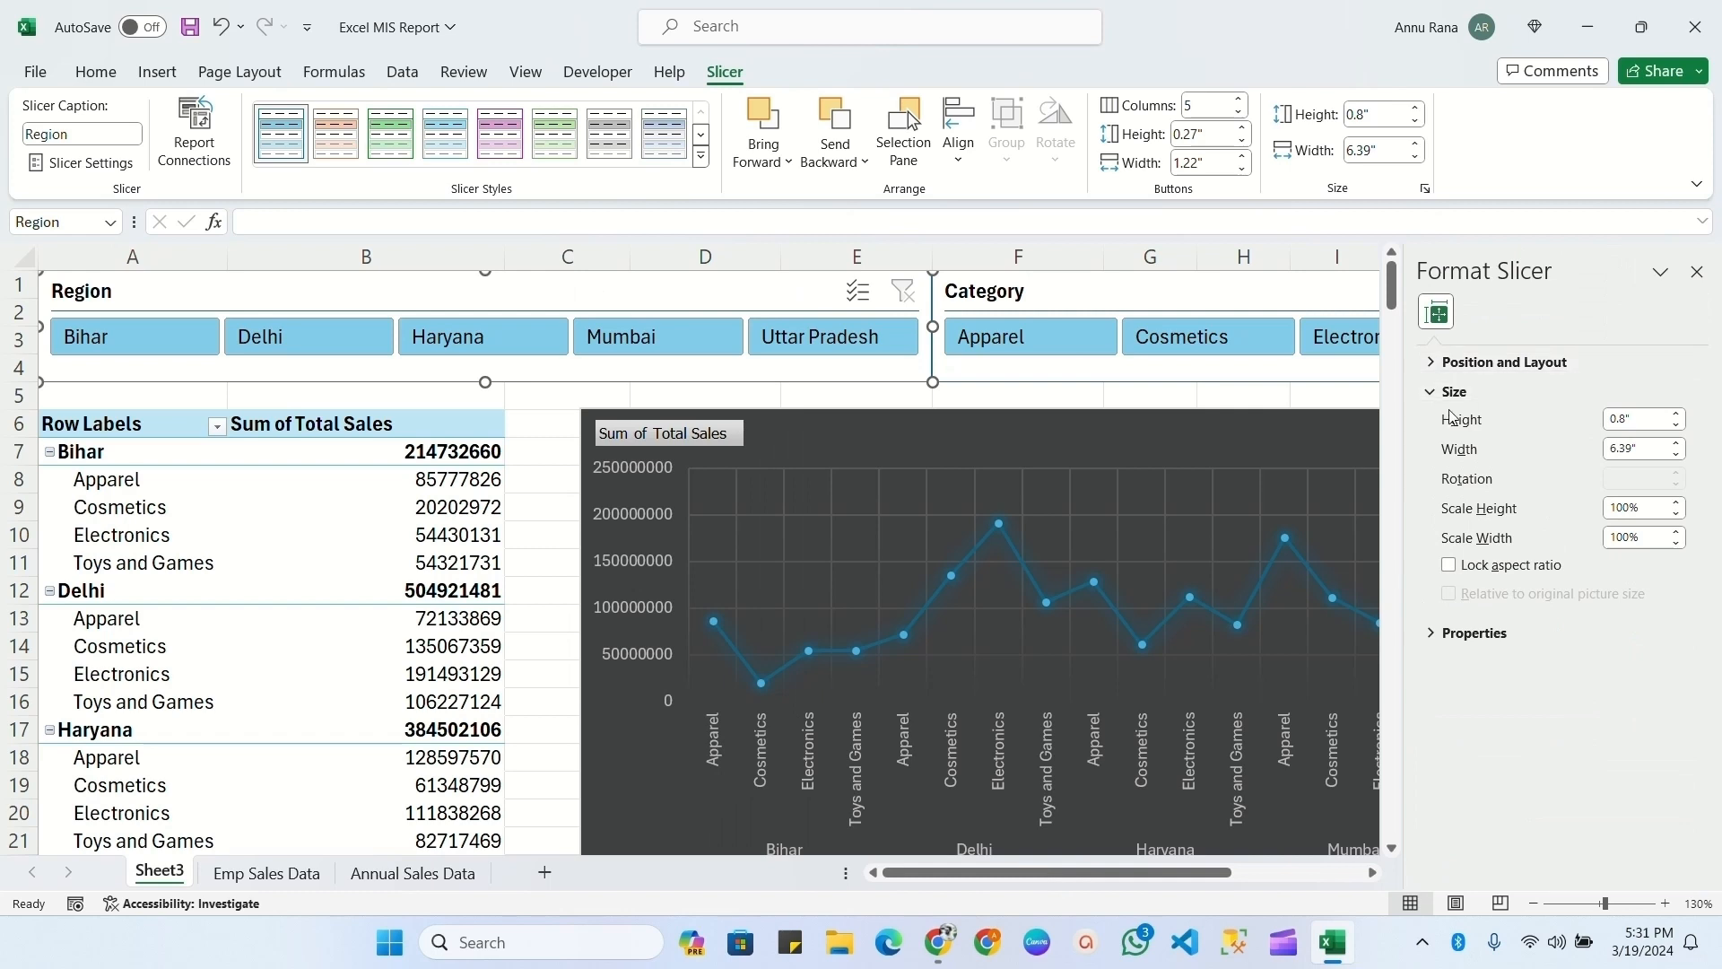
{"action": "left_click", "coordinate": [1471, 362]}
{"action": "left_click", "coordinate": [1459, 467]}
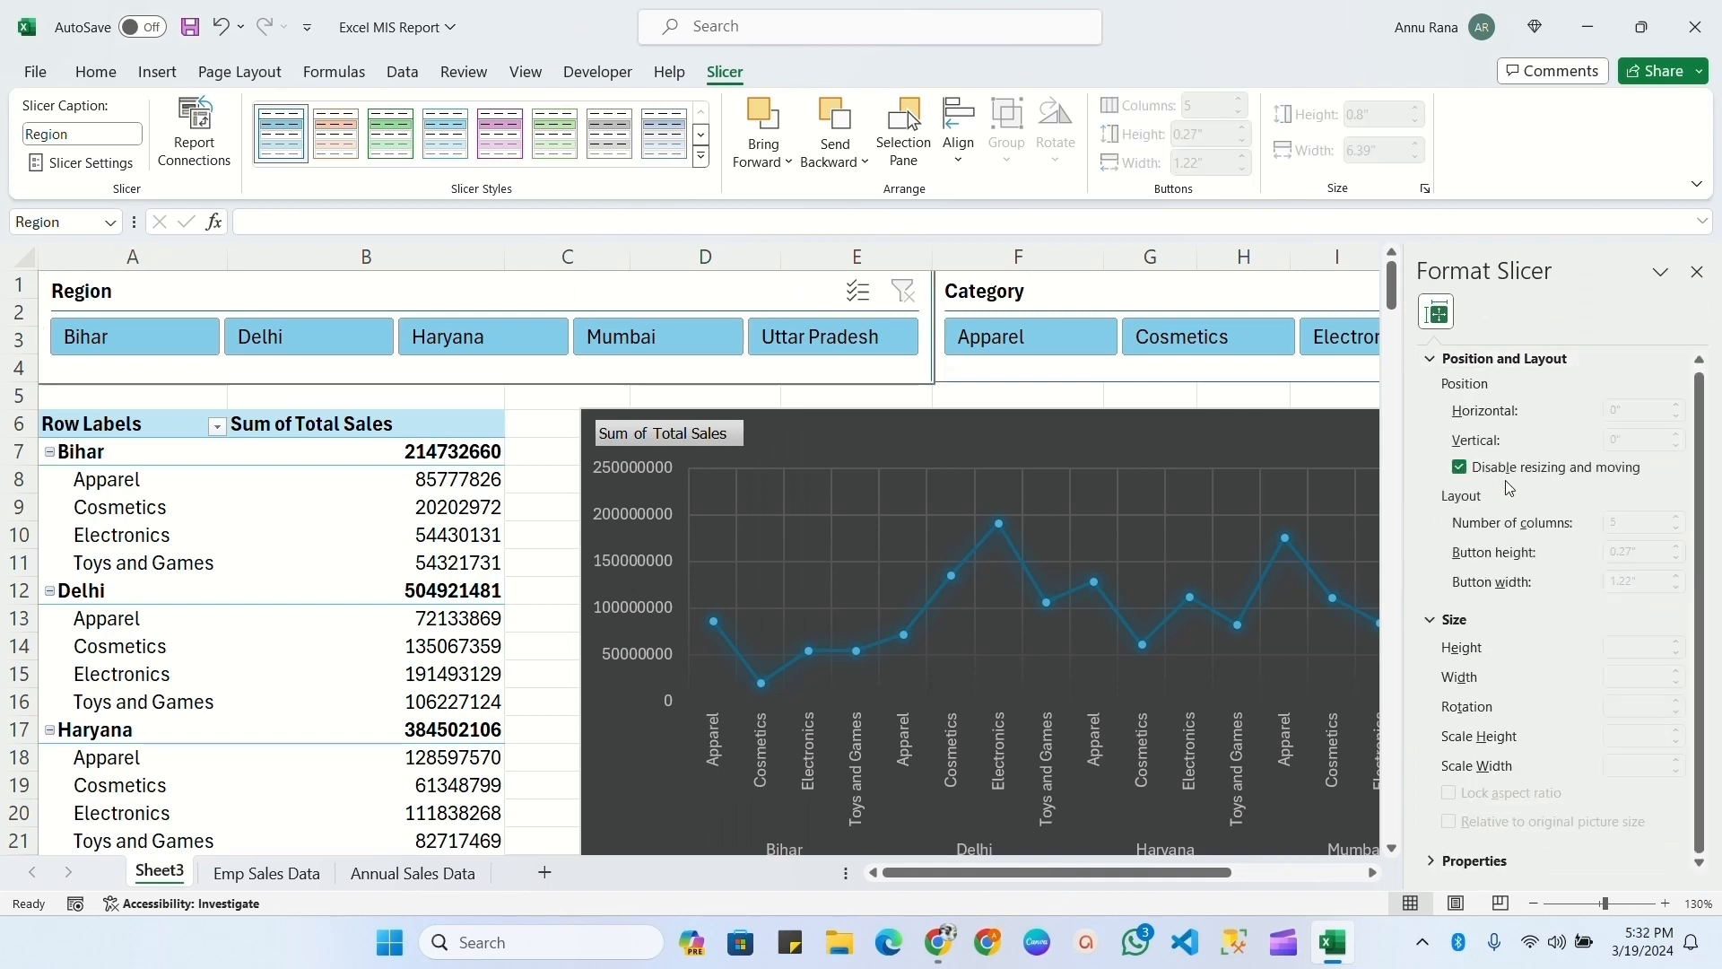
{"action": "left_click", "coordinate": [1471, 619]}
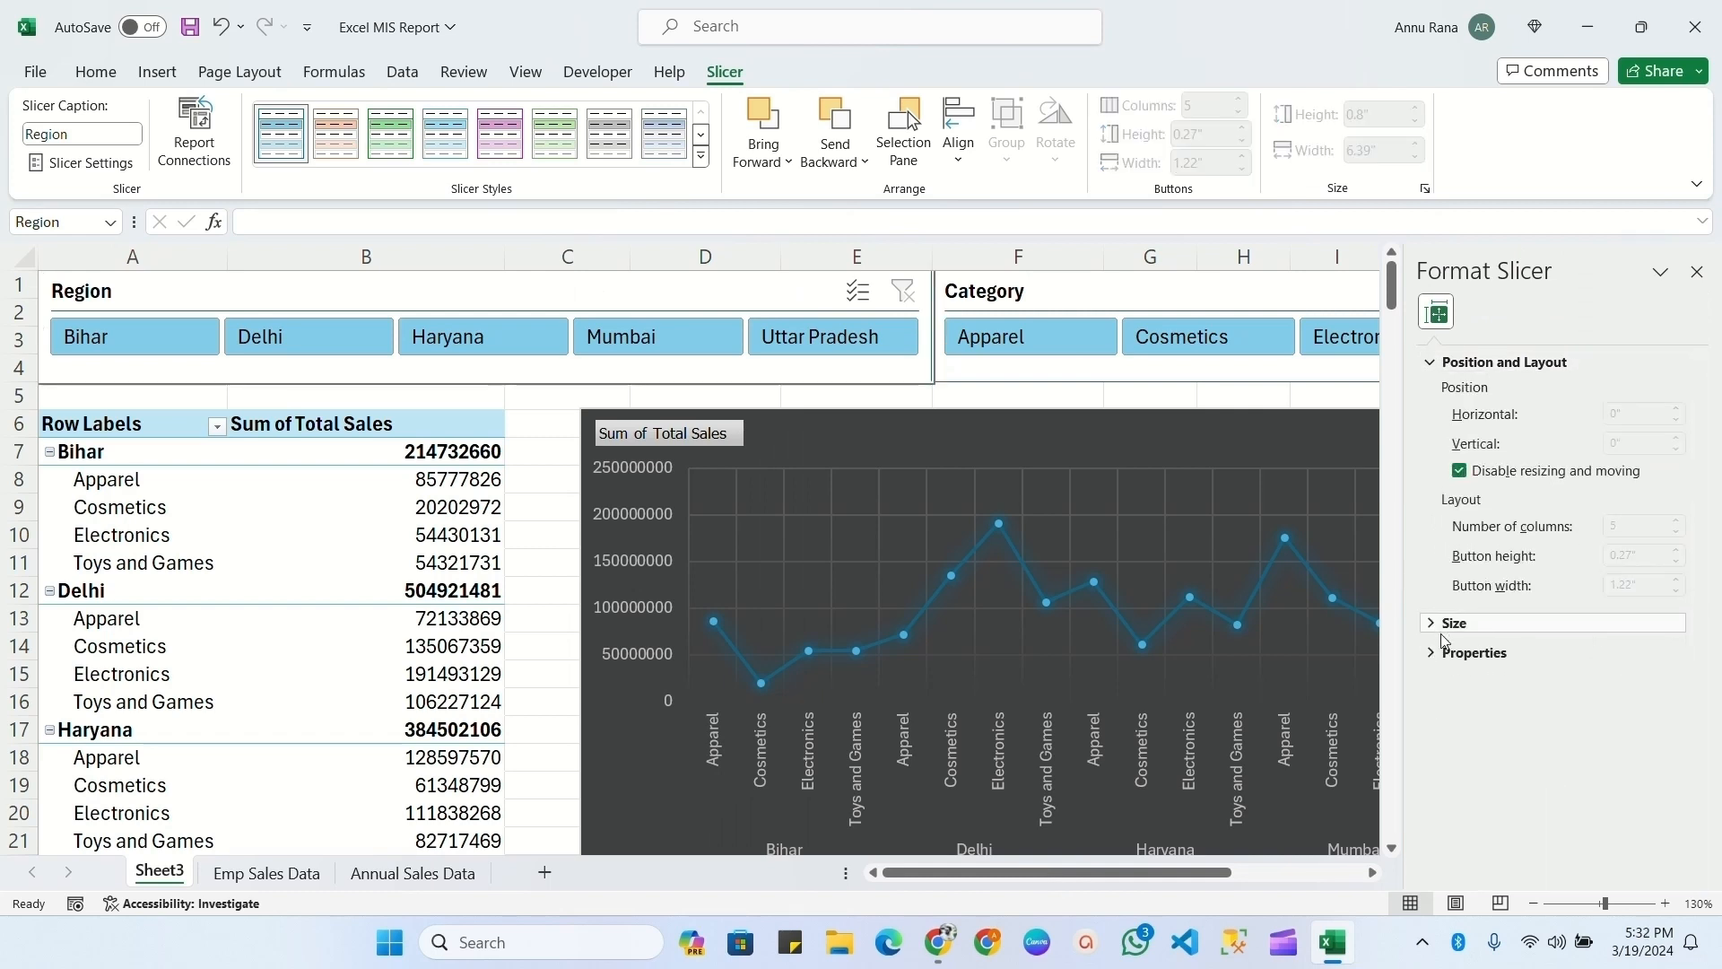
{"action": "left_click", "coordinate": [1436, 650]}
{"action": "left_click", "coordinate": [1458, 742]}
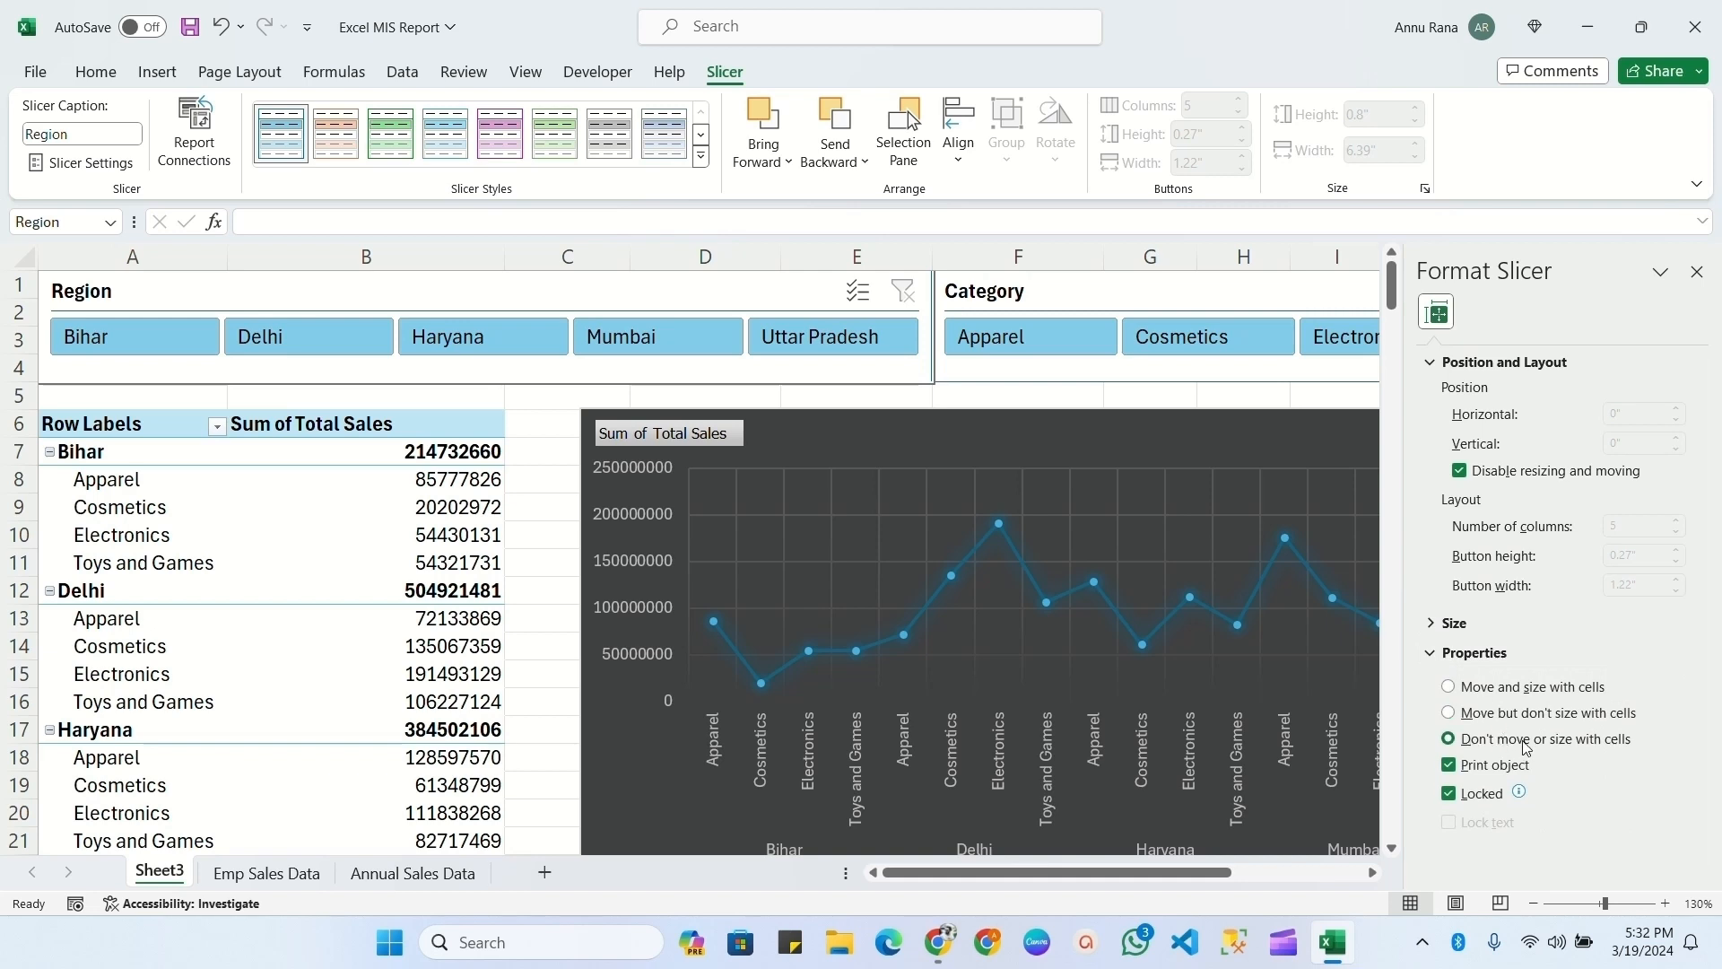
- Disable resizing and moving for the Category slicer and set it to Don't move or size with cells
{"action": "left_click", "coordinate": [1241, 297]}
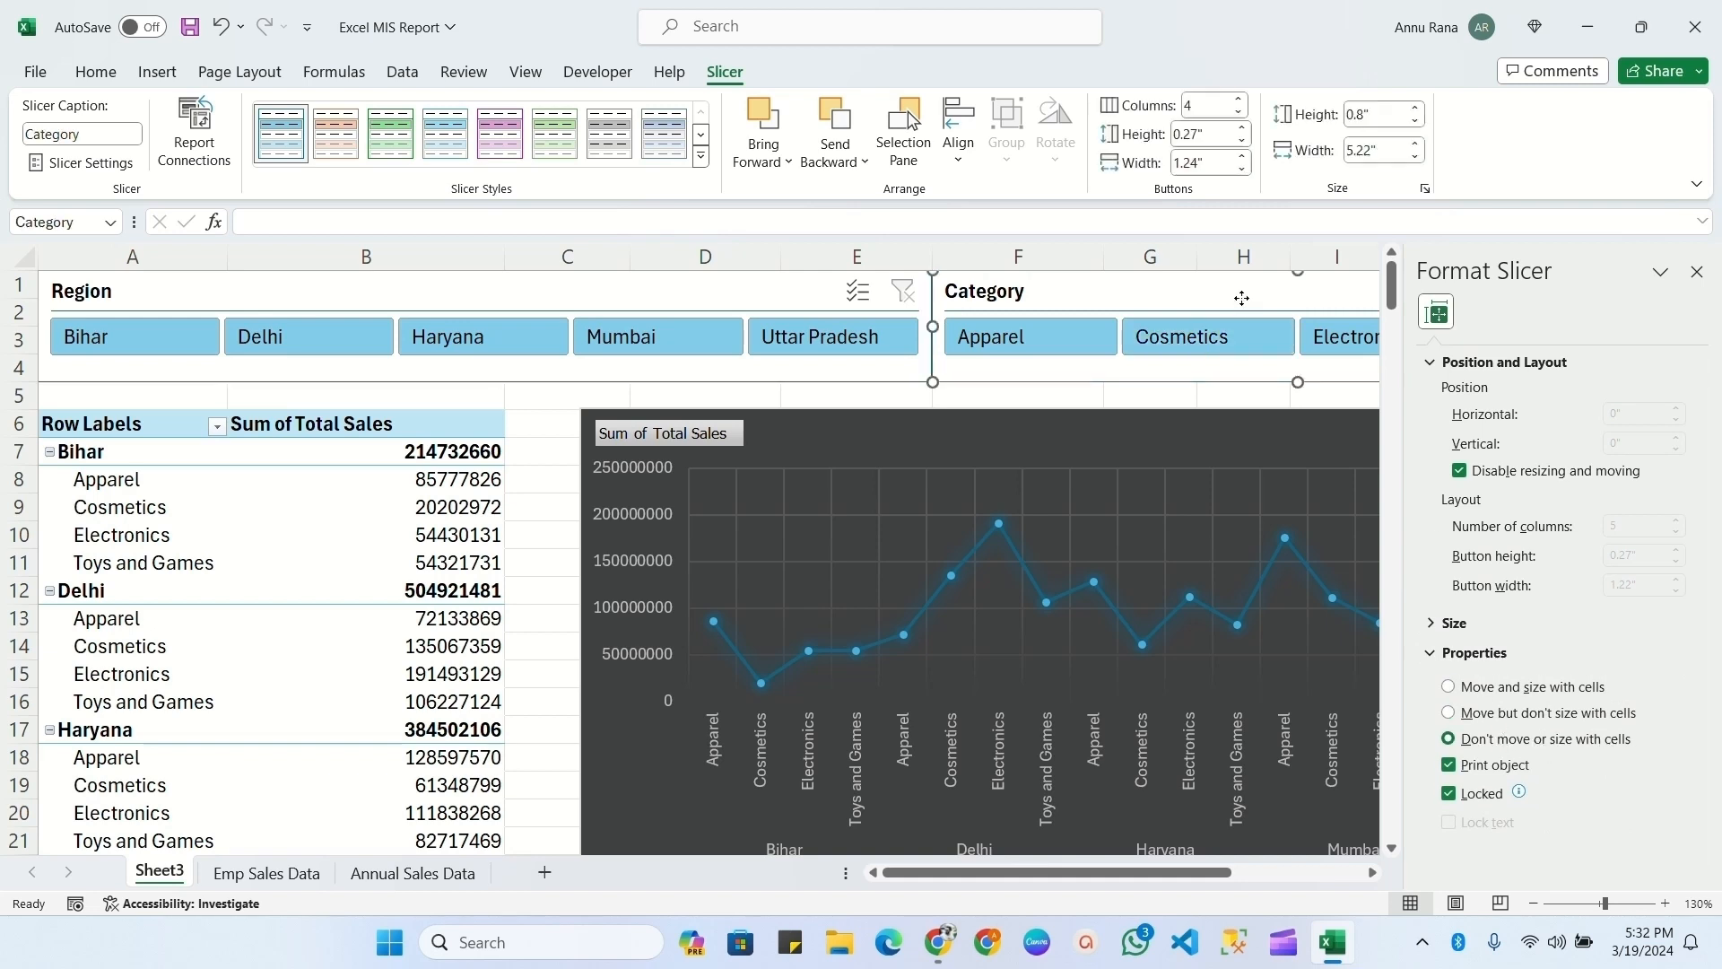
{"action": "left_click", "coordinate": [1495, 469]}
{"action": "left_click", "coordinate": [1489, 740]}
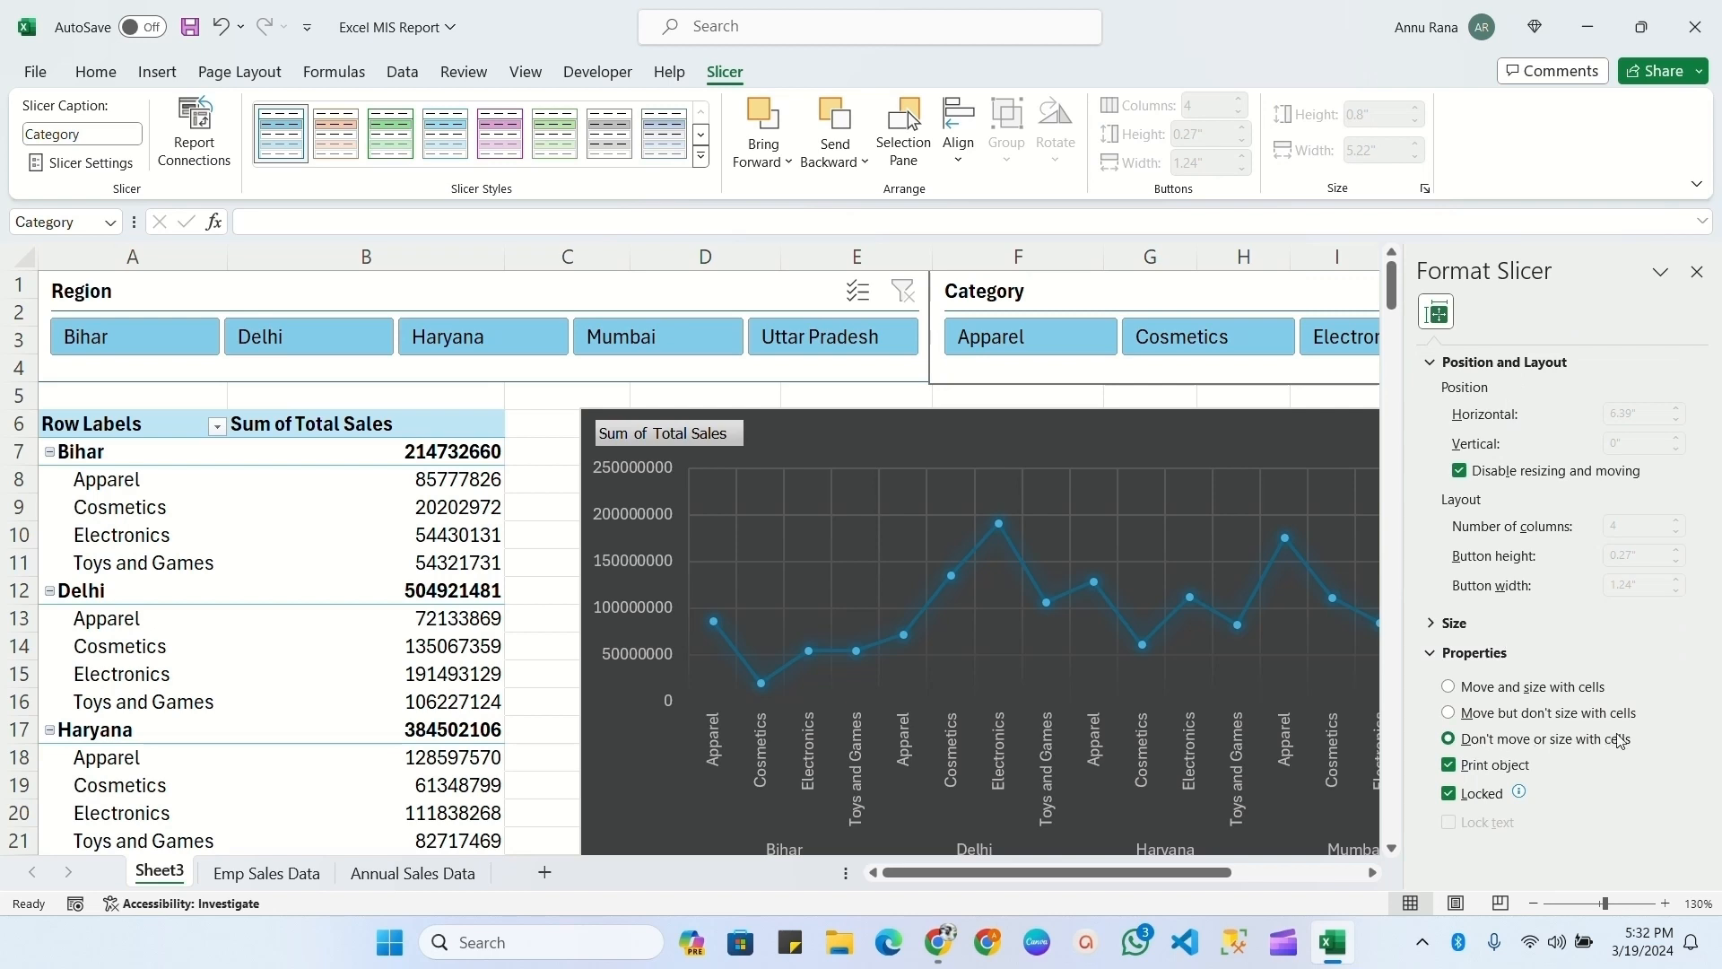
- Set the PivotChart's properties to Don't move or size with cells and close the formatting pane
{"action": "left_click", "coordinate": [915, 427]}
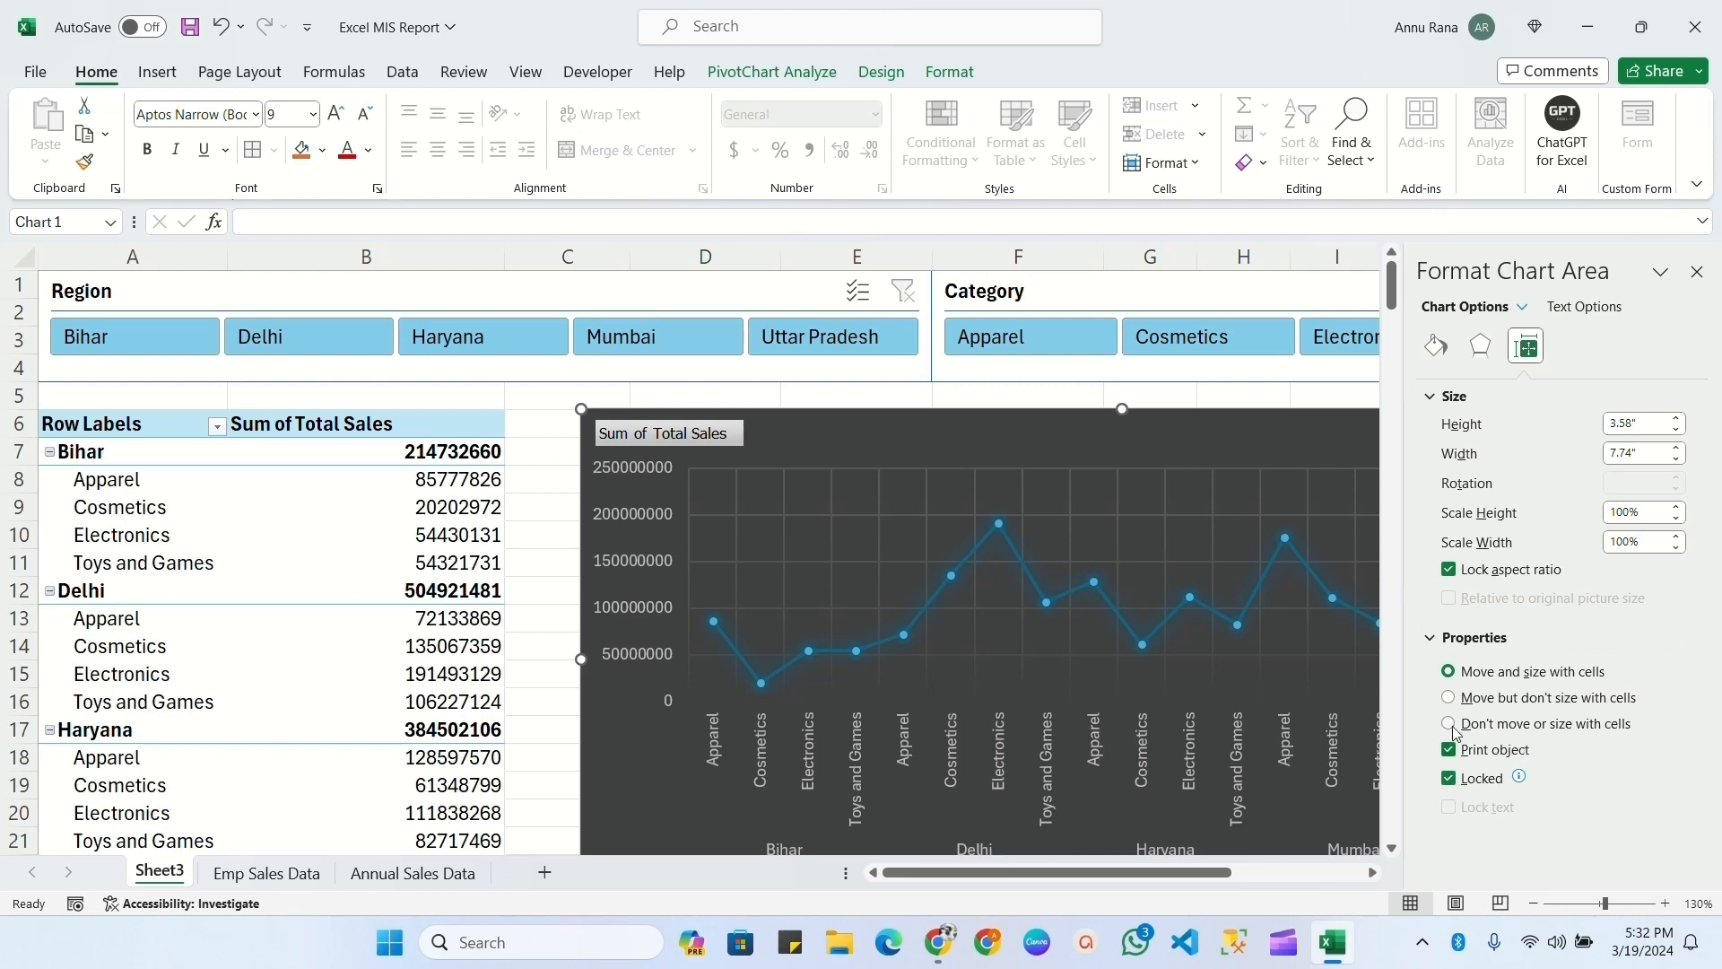
{"action": "left_click", "coordinate": [1450, 725]}
{"action": "left_click", "coordinate": [1696, 271]}
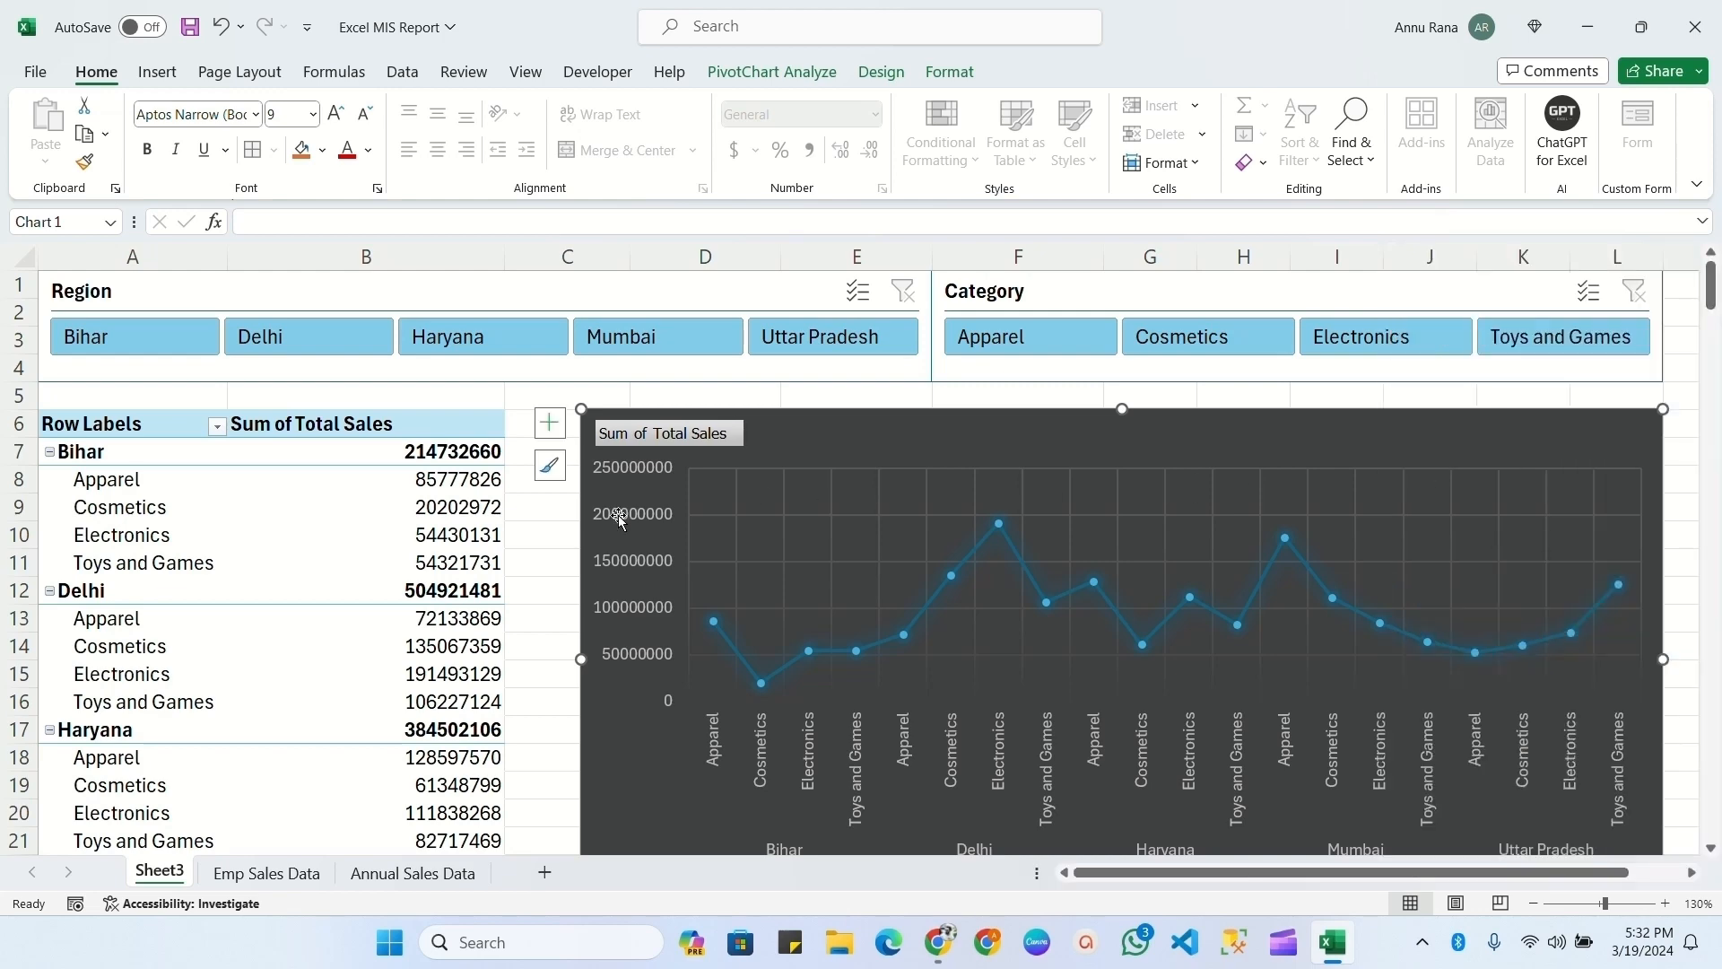
- Turn off the gridlines on Sheet3
{"action": "left_click", "coordinate": [23, 256]}
{"action": "left_click", "coordinate": [526, 72]}
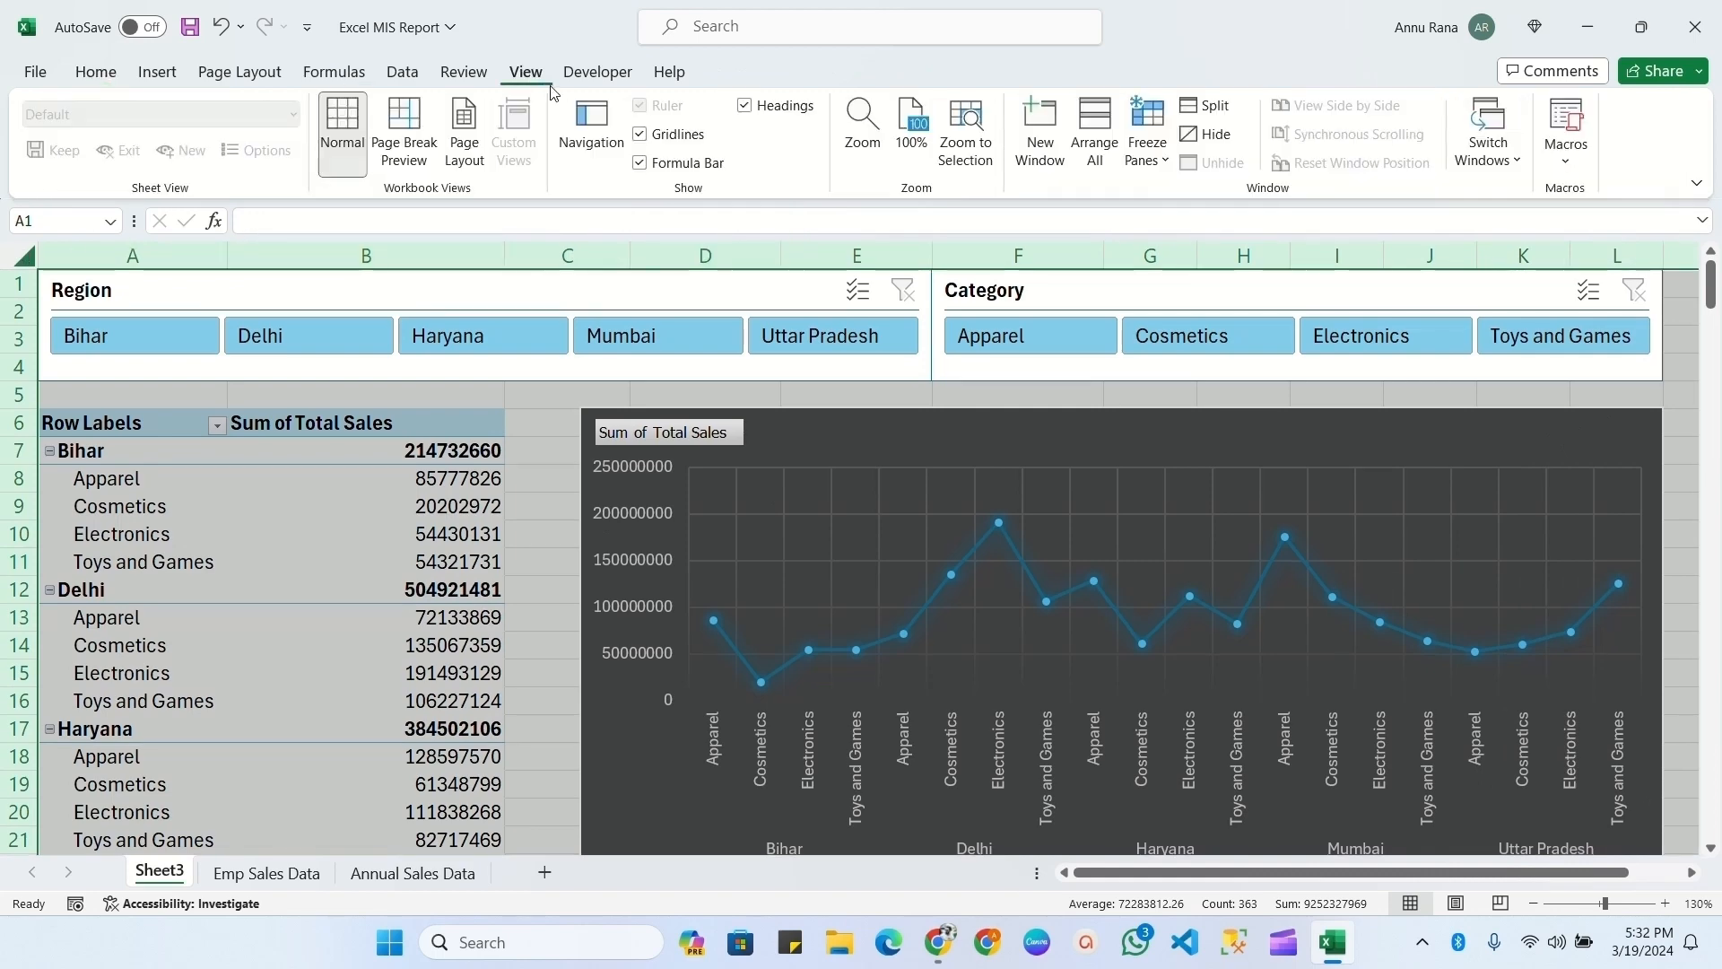
{"action": "left_click", "coordinate": [641, 134]}
- Apply all borders to the region and category PivotTable from its header in A6 through the Grand Total row
{"action": "left_click", "coordinate": [132, 423]}
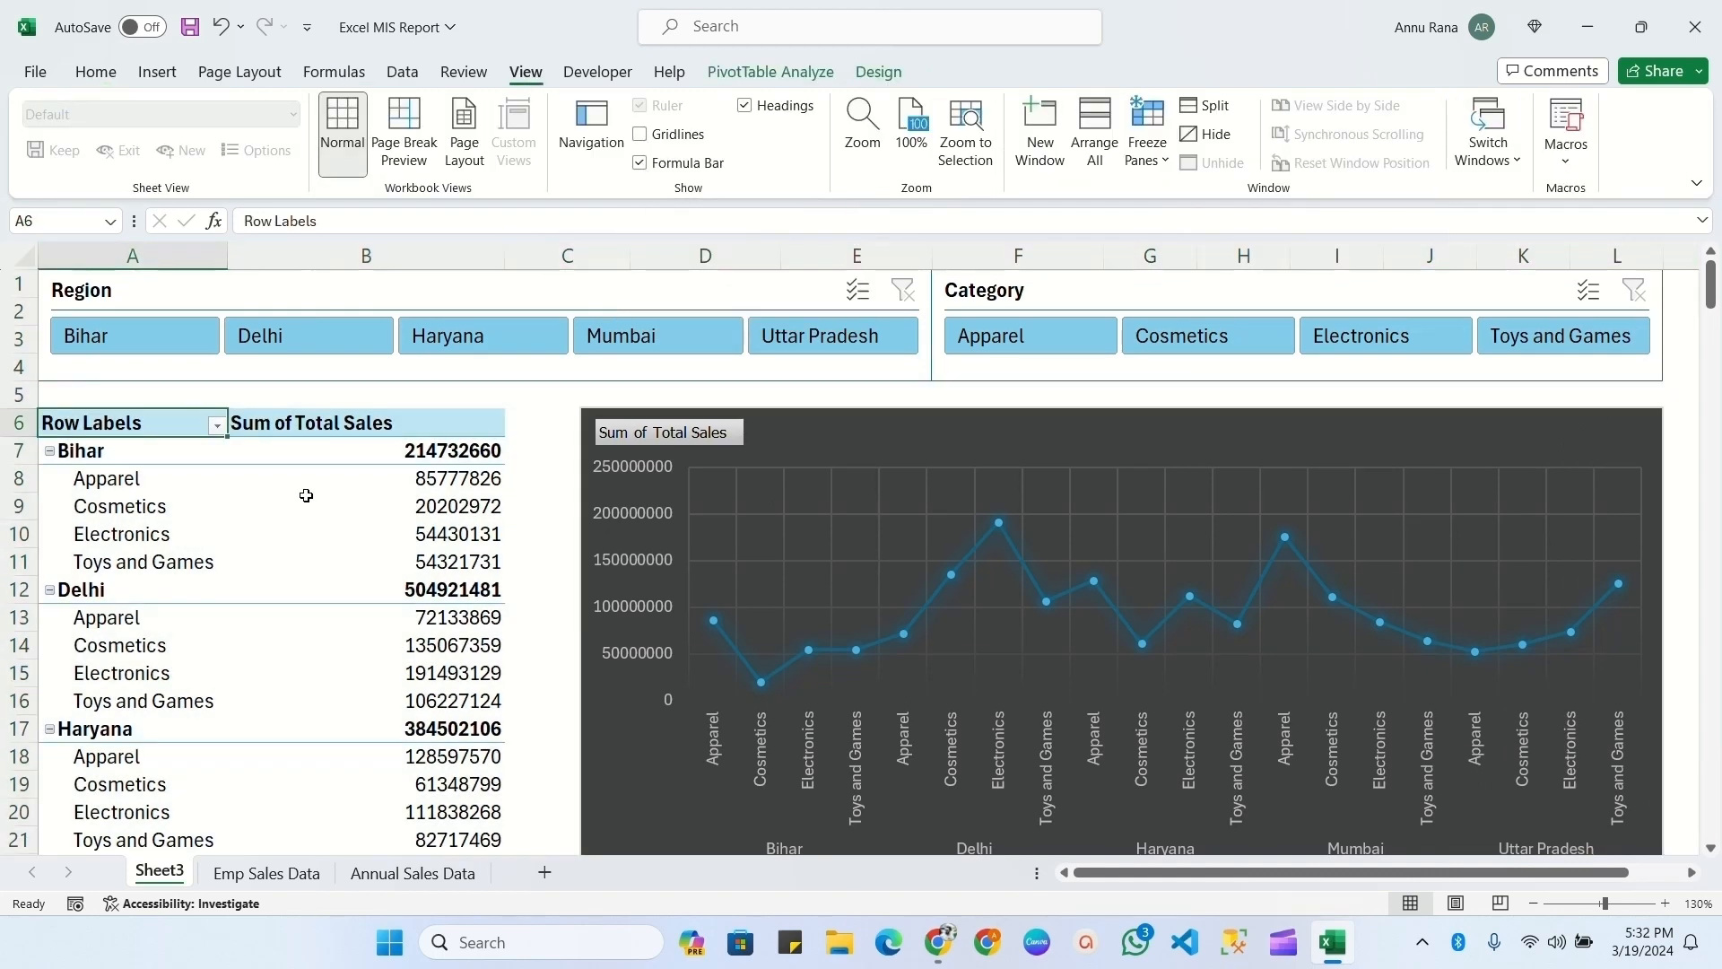
{"action": "key", "text": "ctrl+shift+Right"}
{"action": "key", "text": "ctrl+shift+Down"}
{"action": "left_click", "coordinate": [104, 78]}
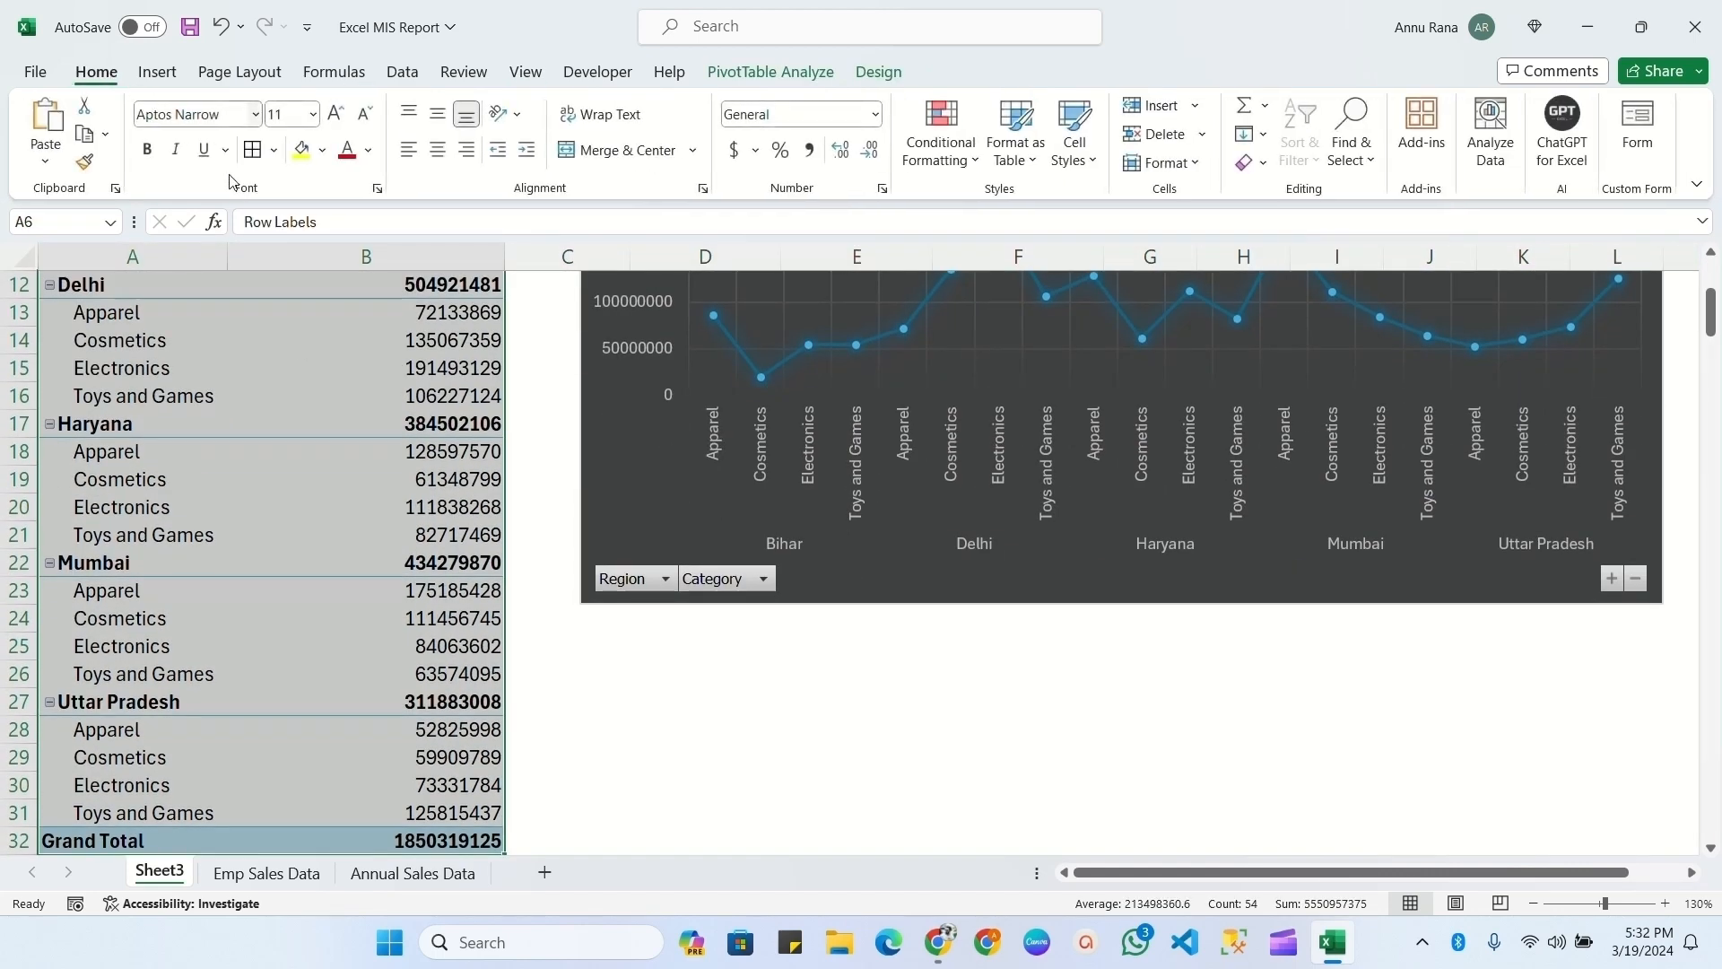
{"action": "scroll", "coordinate": [278, 583], "scroll_direction": "up", "scroll_amount": 4}
- Apply all borders to the whole employee PivotTable that starts with the Emp ID header in row 35
{"action": "left_click", "coordinate": [366, 582]}
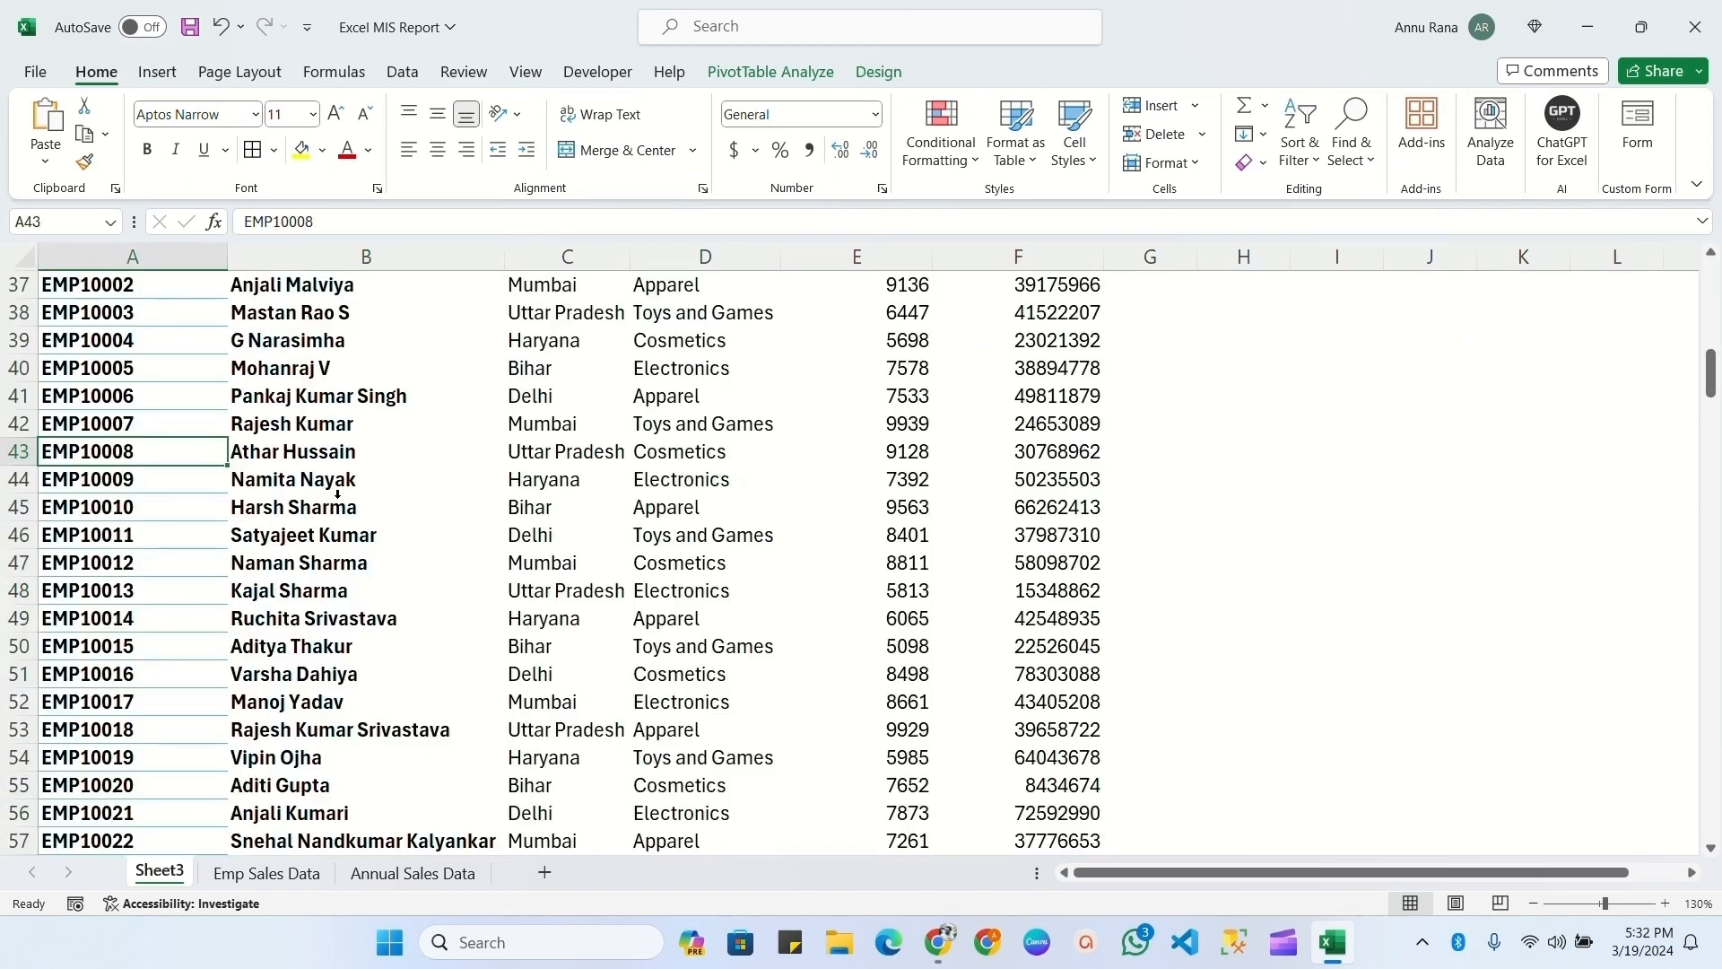
{"action": "key", "text": "ctrl+a"}
{"action": "scroll", "coordinate": [468, 494], "scroll_direction": "up", "scroll_amount": 4}
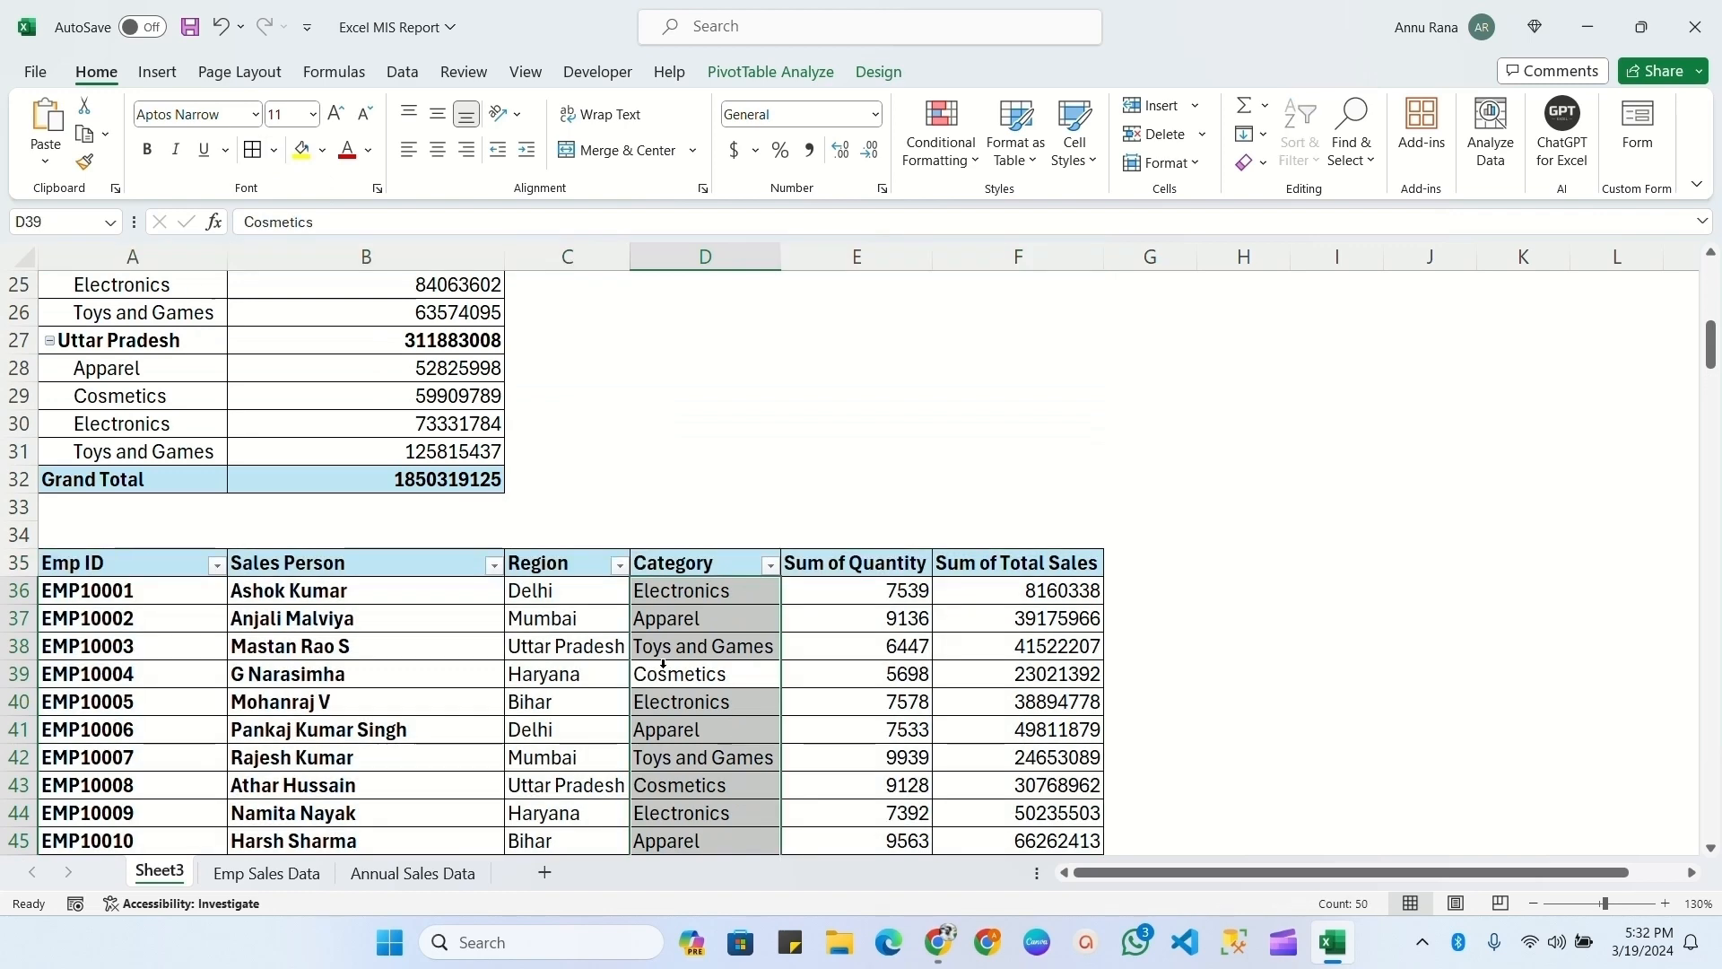
{"action": "scroll", "coordinate": [670, 581], "scroll_direction": "up", "scroll_amount": 8}
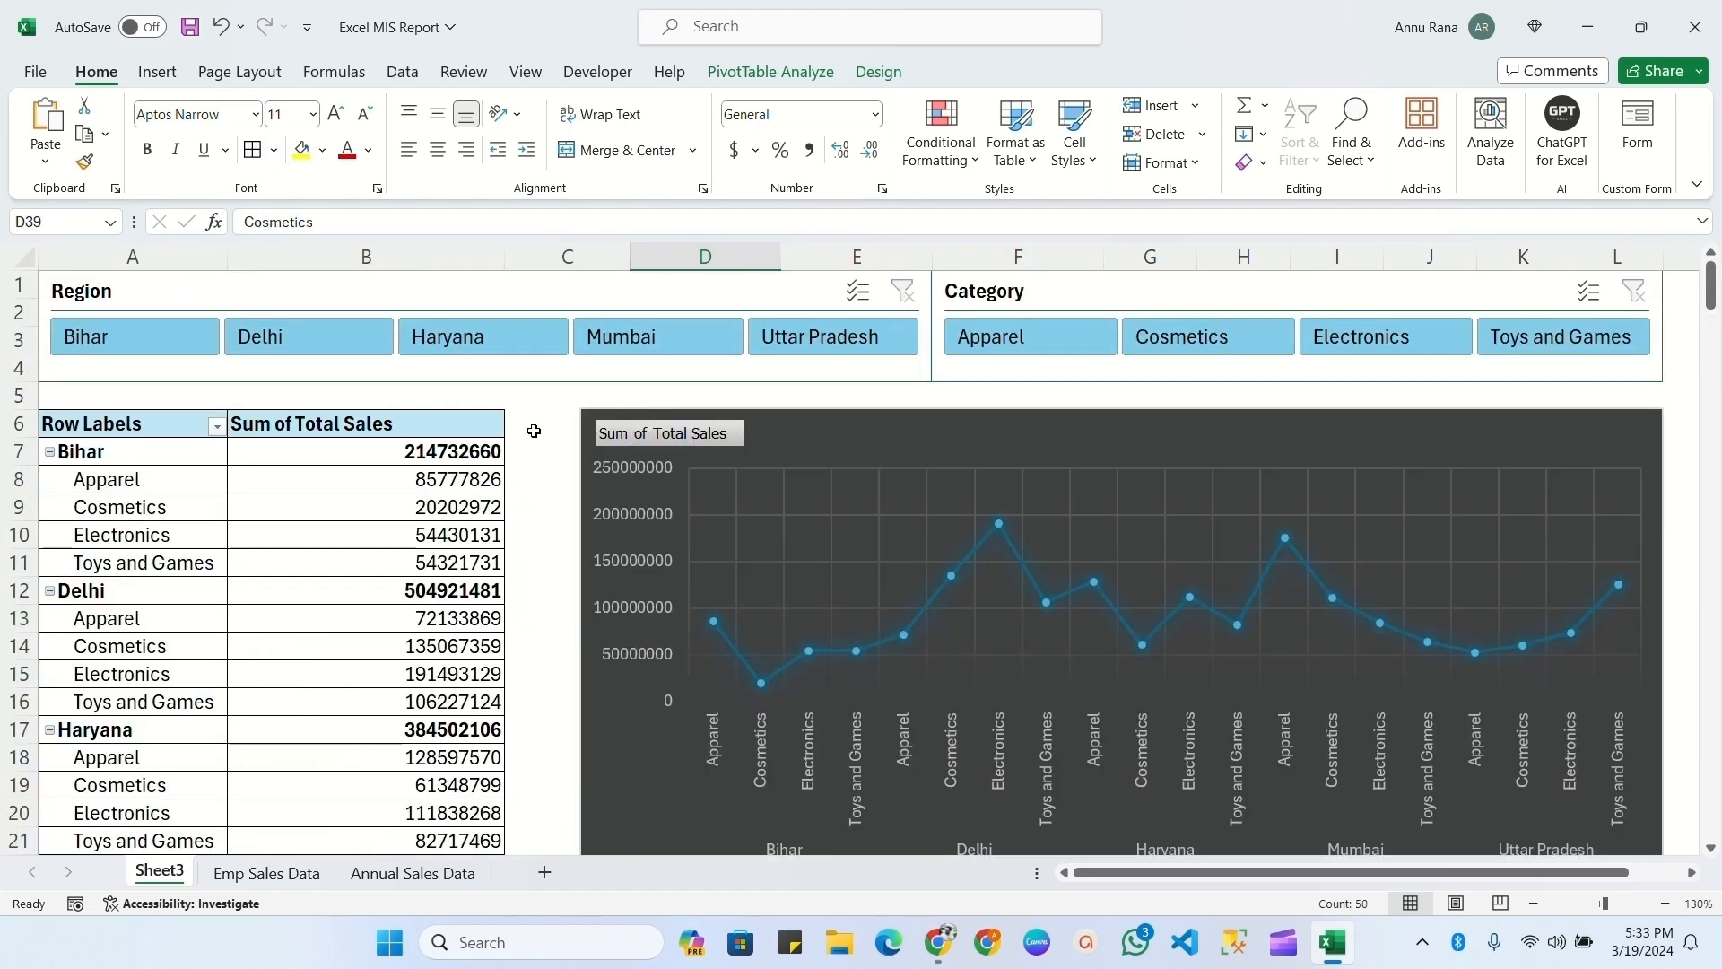
- Filter the report to the Bihar region and examine its PivotTable rows and the category points on the PivotChart
{"action": "left_click", "coordinate": [144, 347]}
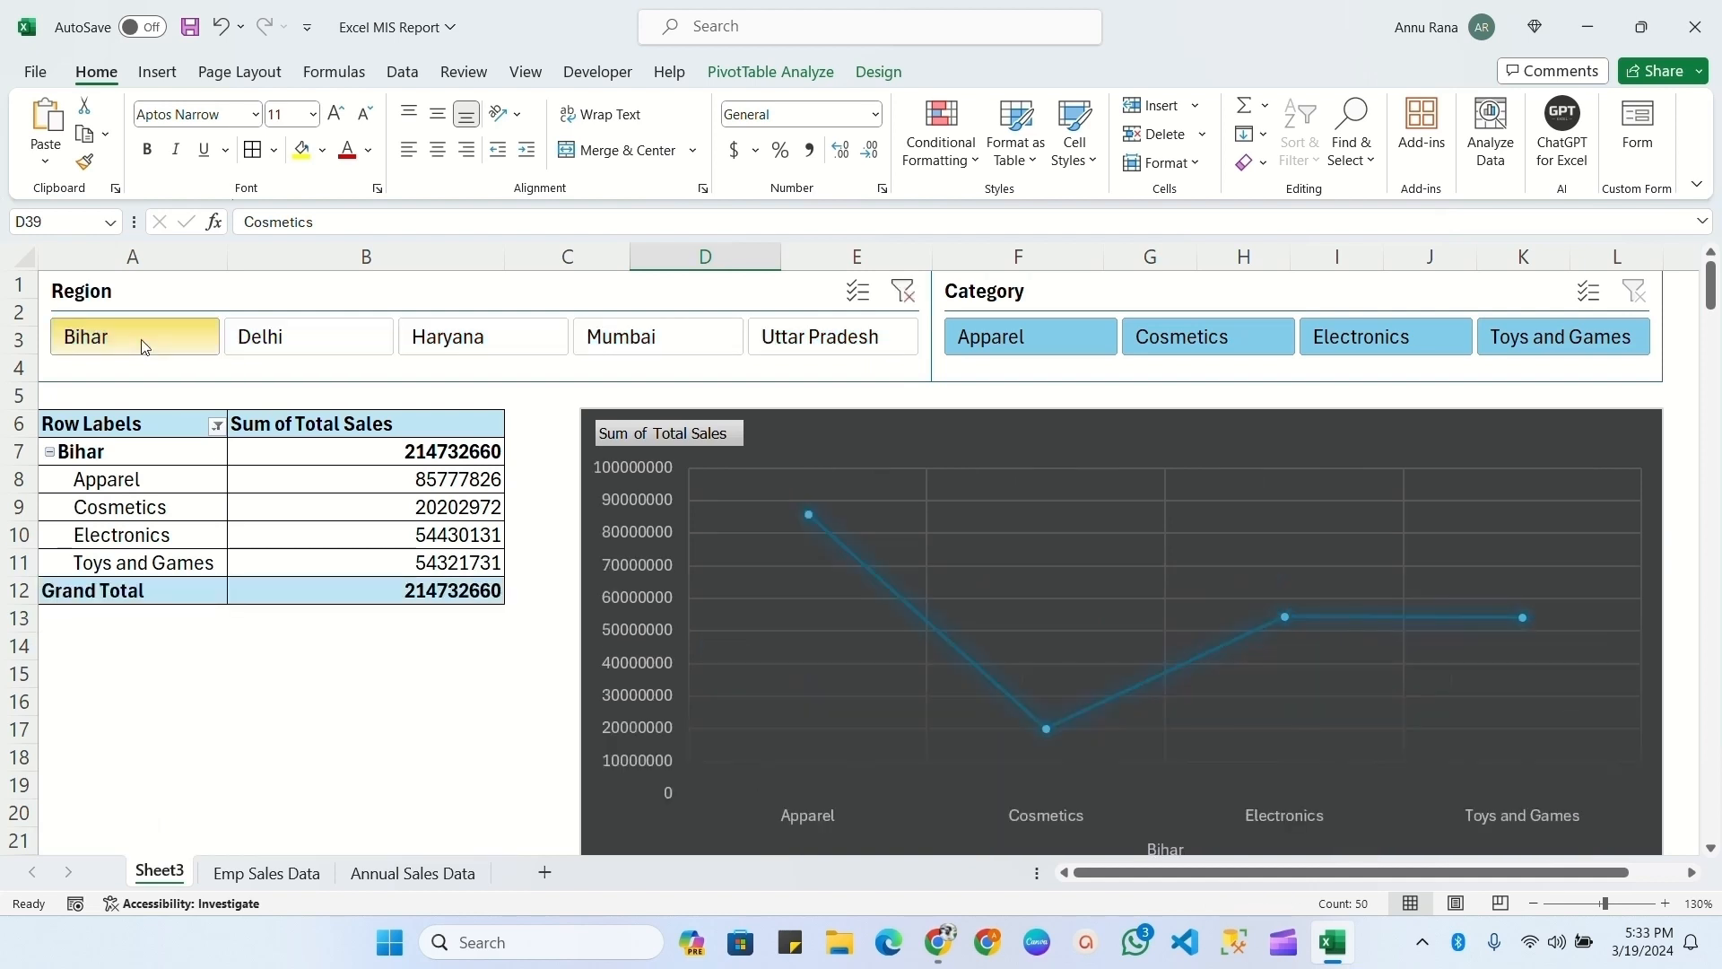
{"action": "left_click_drag", "start_coordinate": [87, 428], "coordinate": [347, 592]}
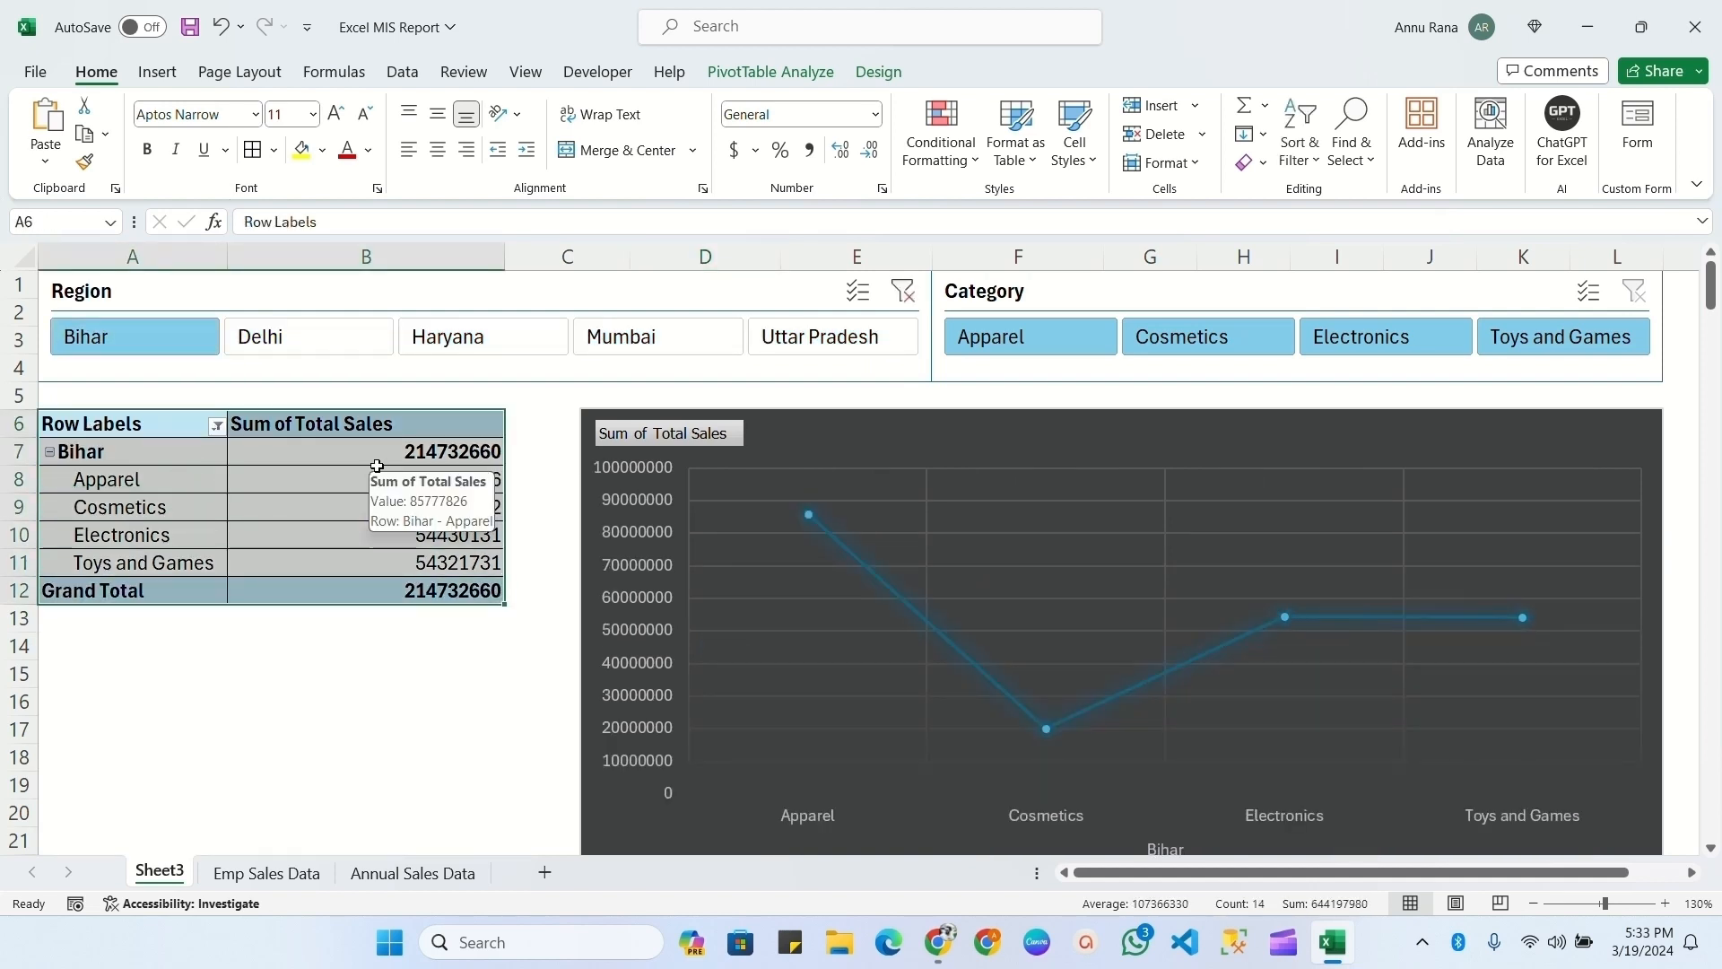
{"action": "left_click", "coordinate": [1223, 290]}
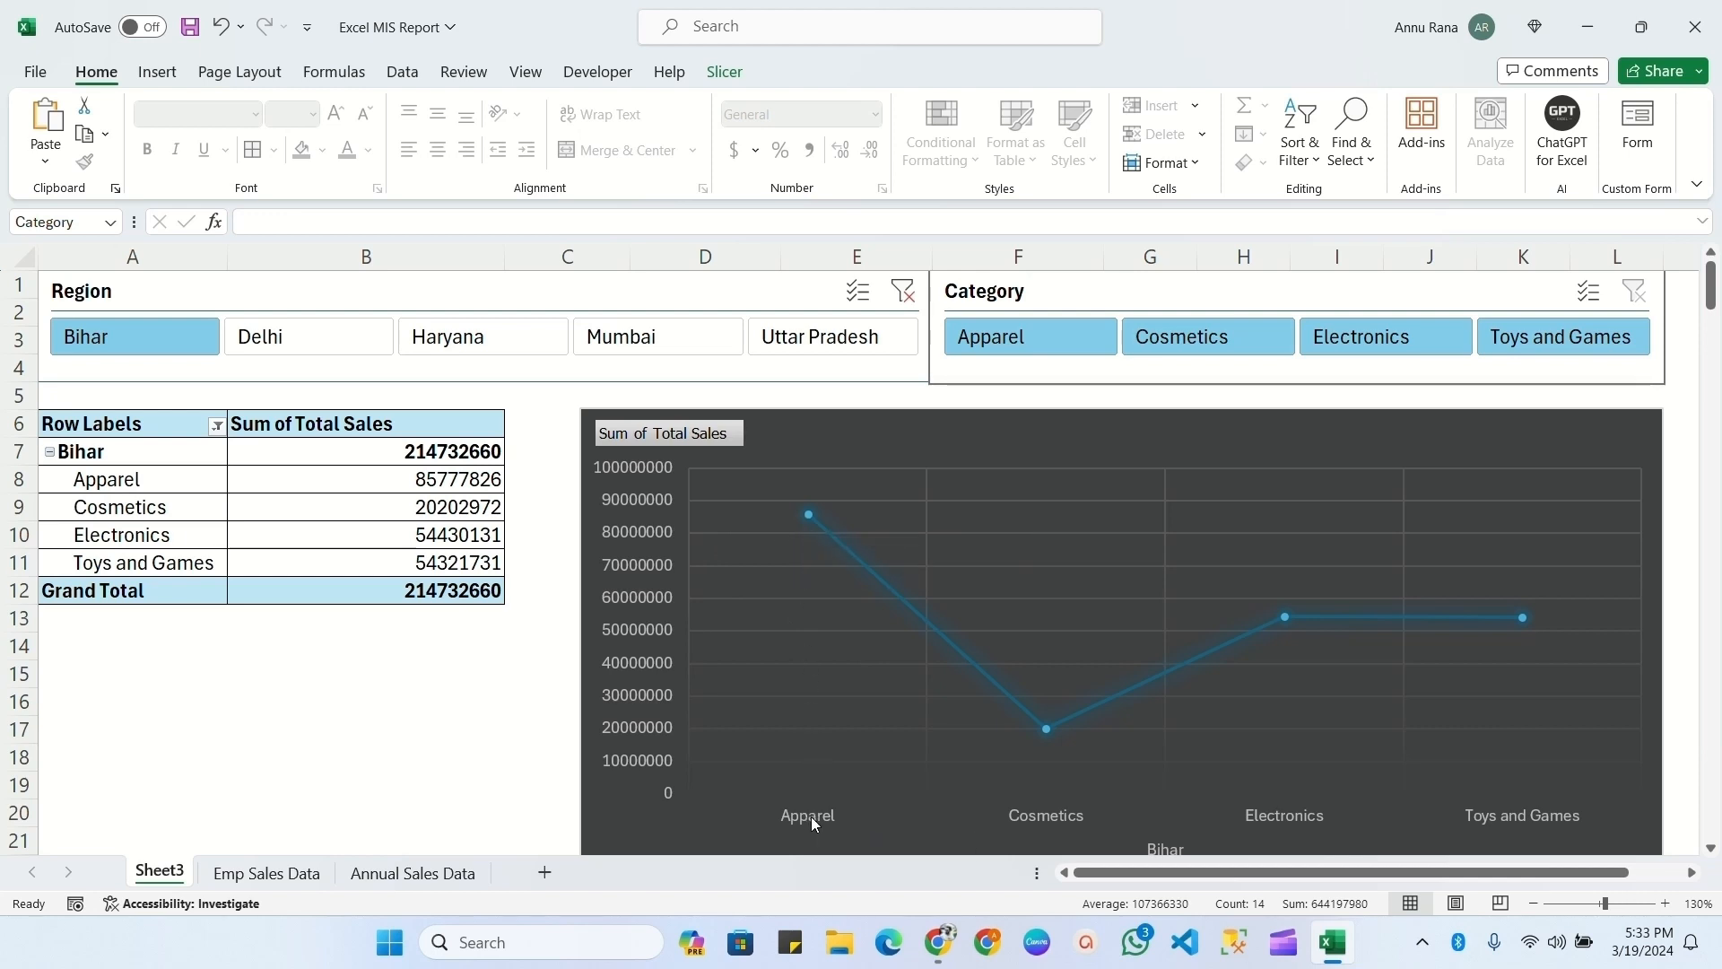
{"action": "mouse_move", "coordinate": [808, 518]}
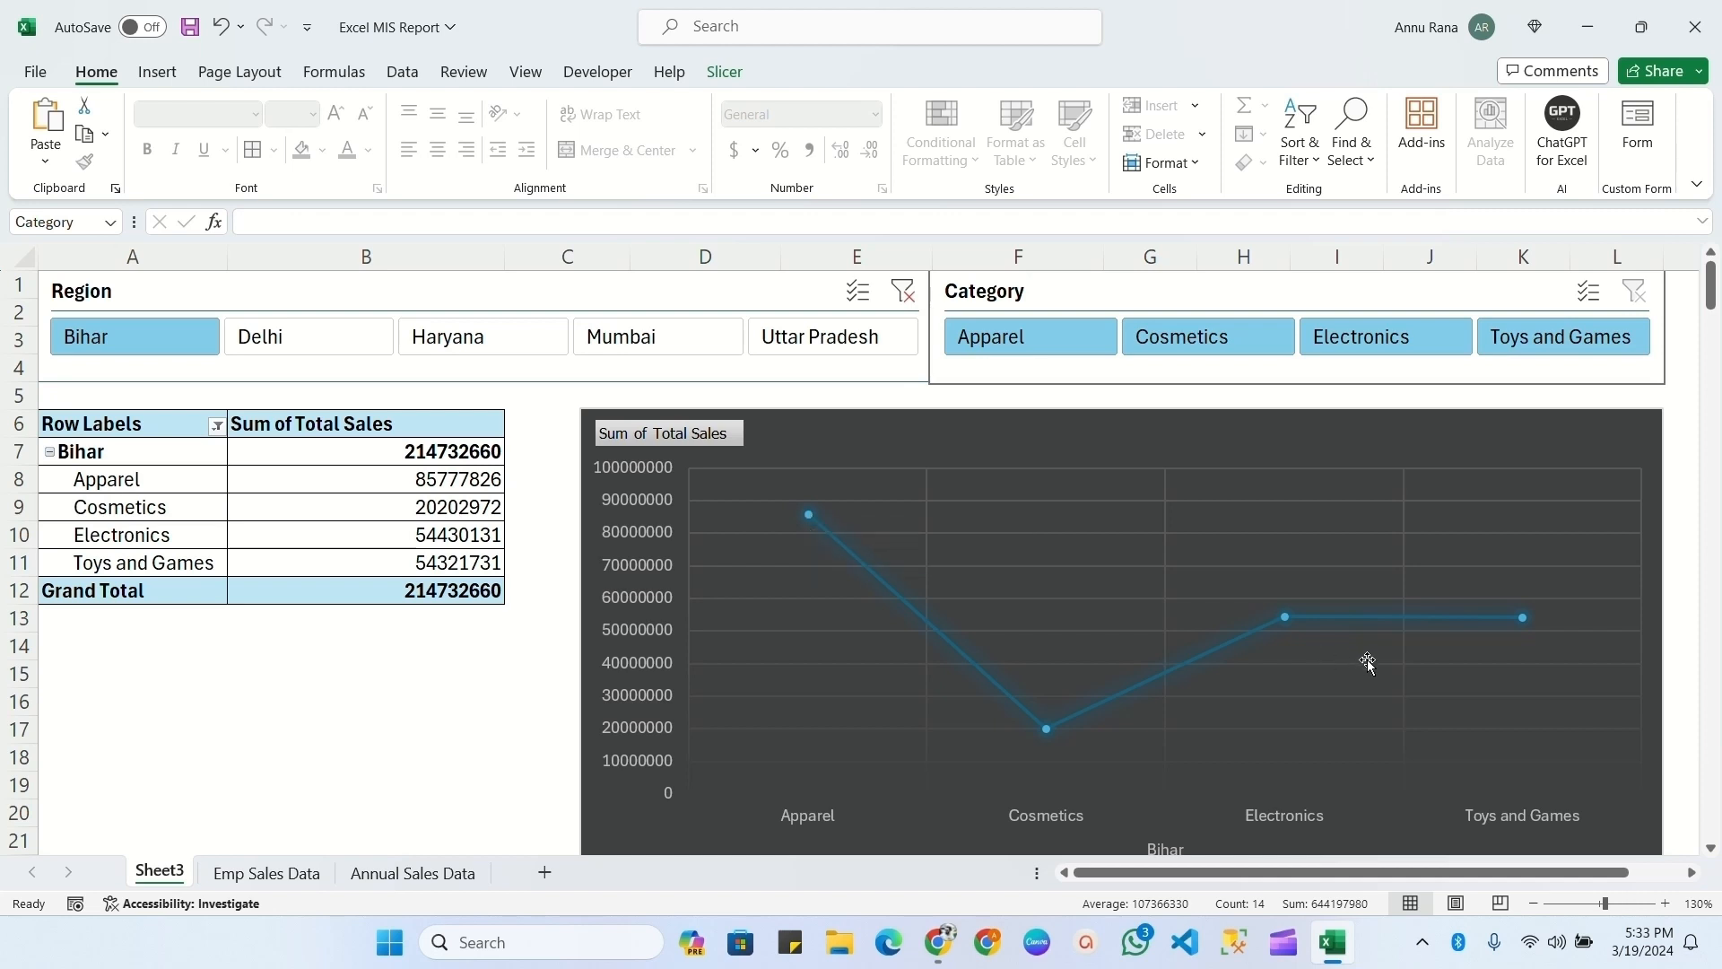
{"action": "mouse_move", "coordinate": [1286, 620]}
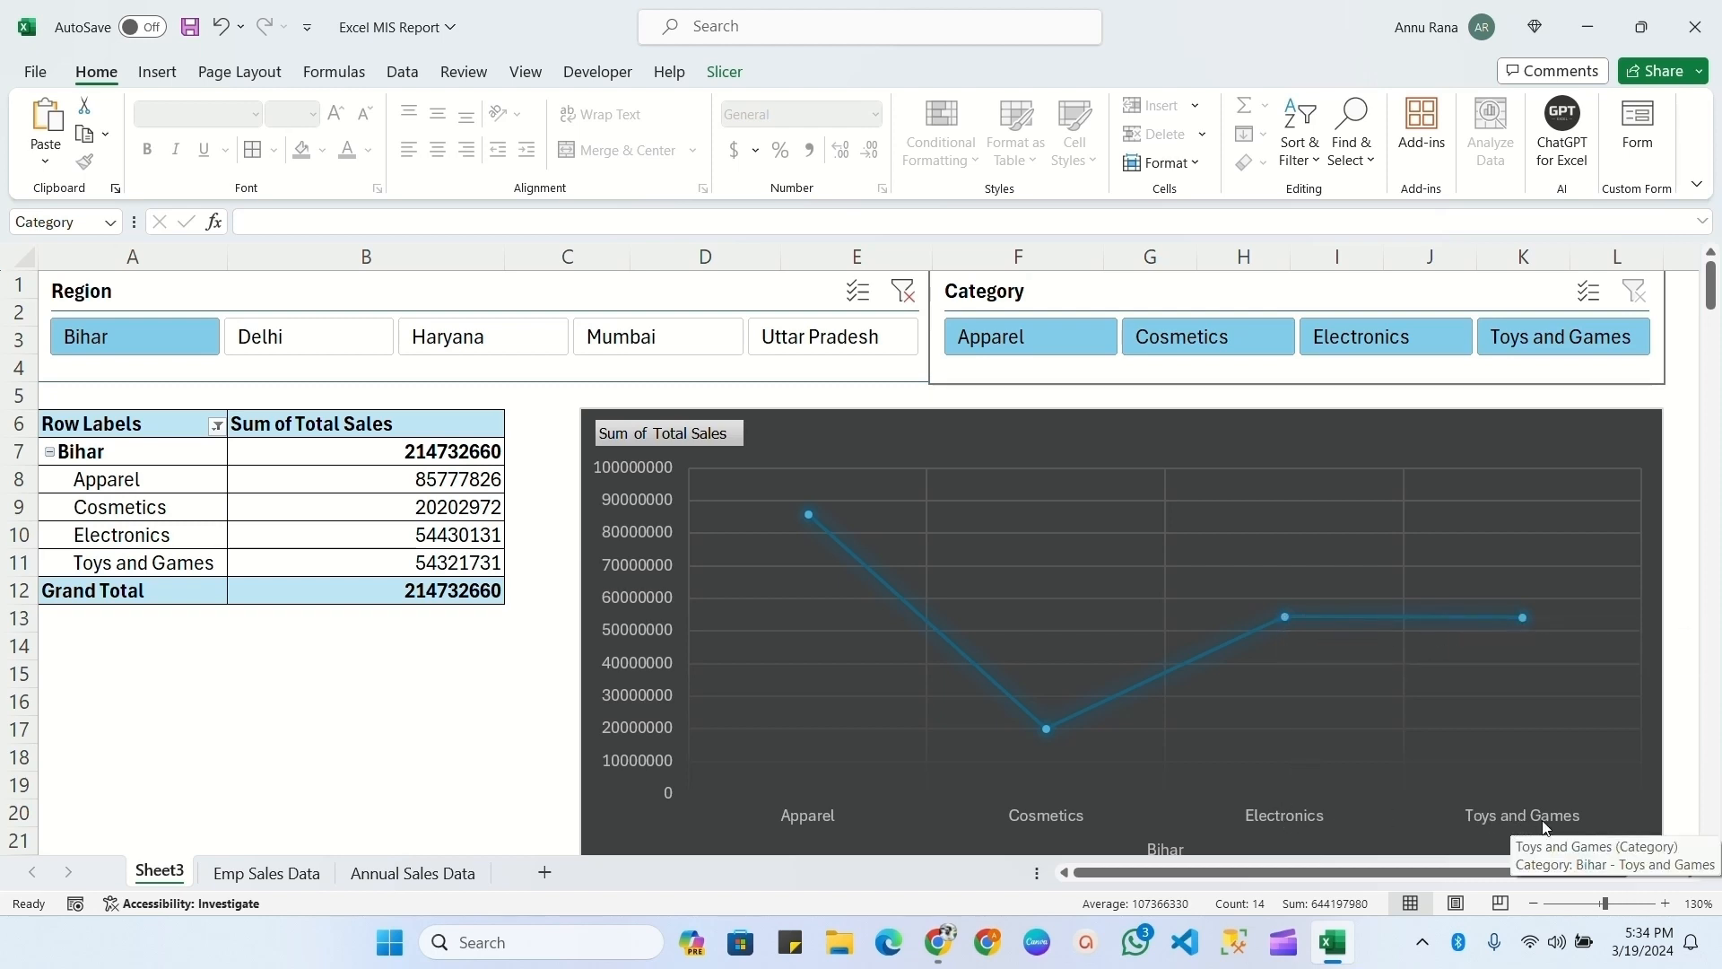
{"action": "mouse_move", "coordinate": [1518, 627]}
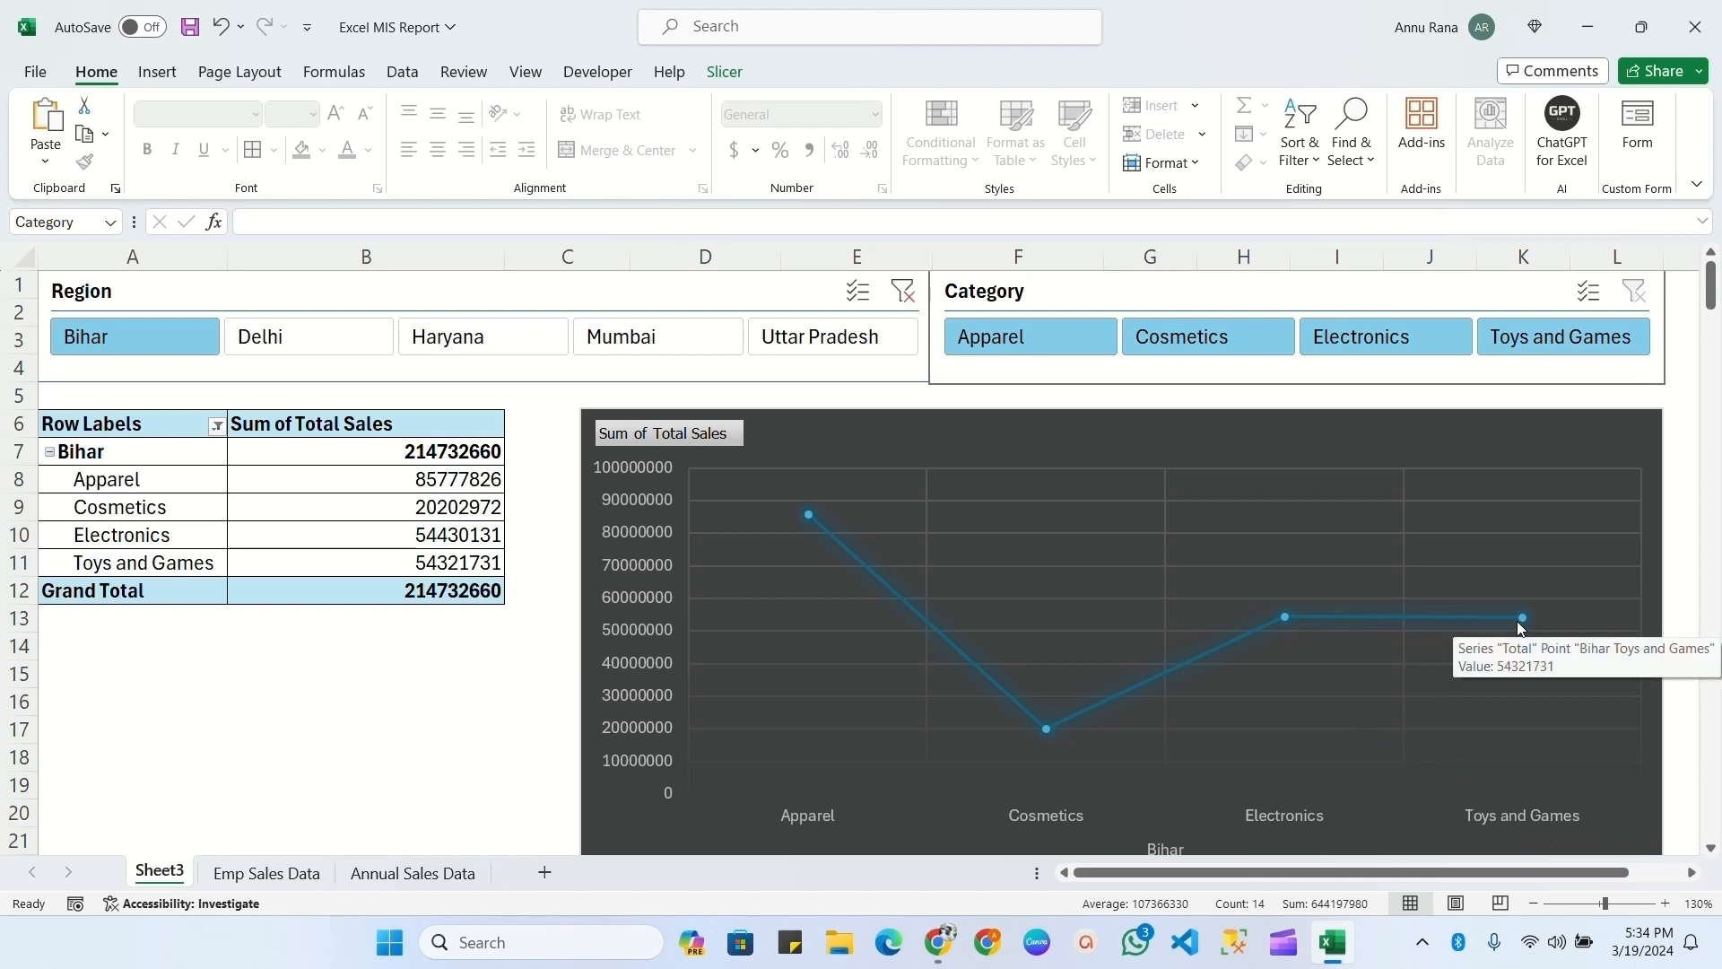
- View the Delhi, Haryana, Mumbai and Uttar Pradesh regions one at a time with the Region slicer, and clear its filter
{"action": "left_click", "coordinate": [289, 337]}
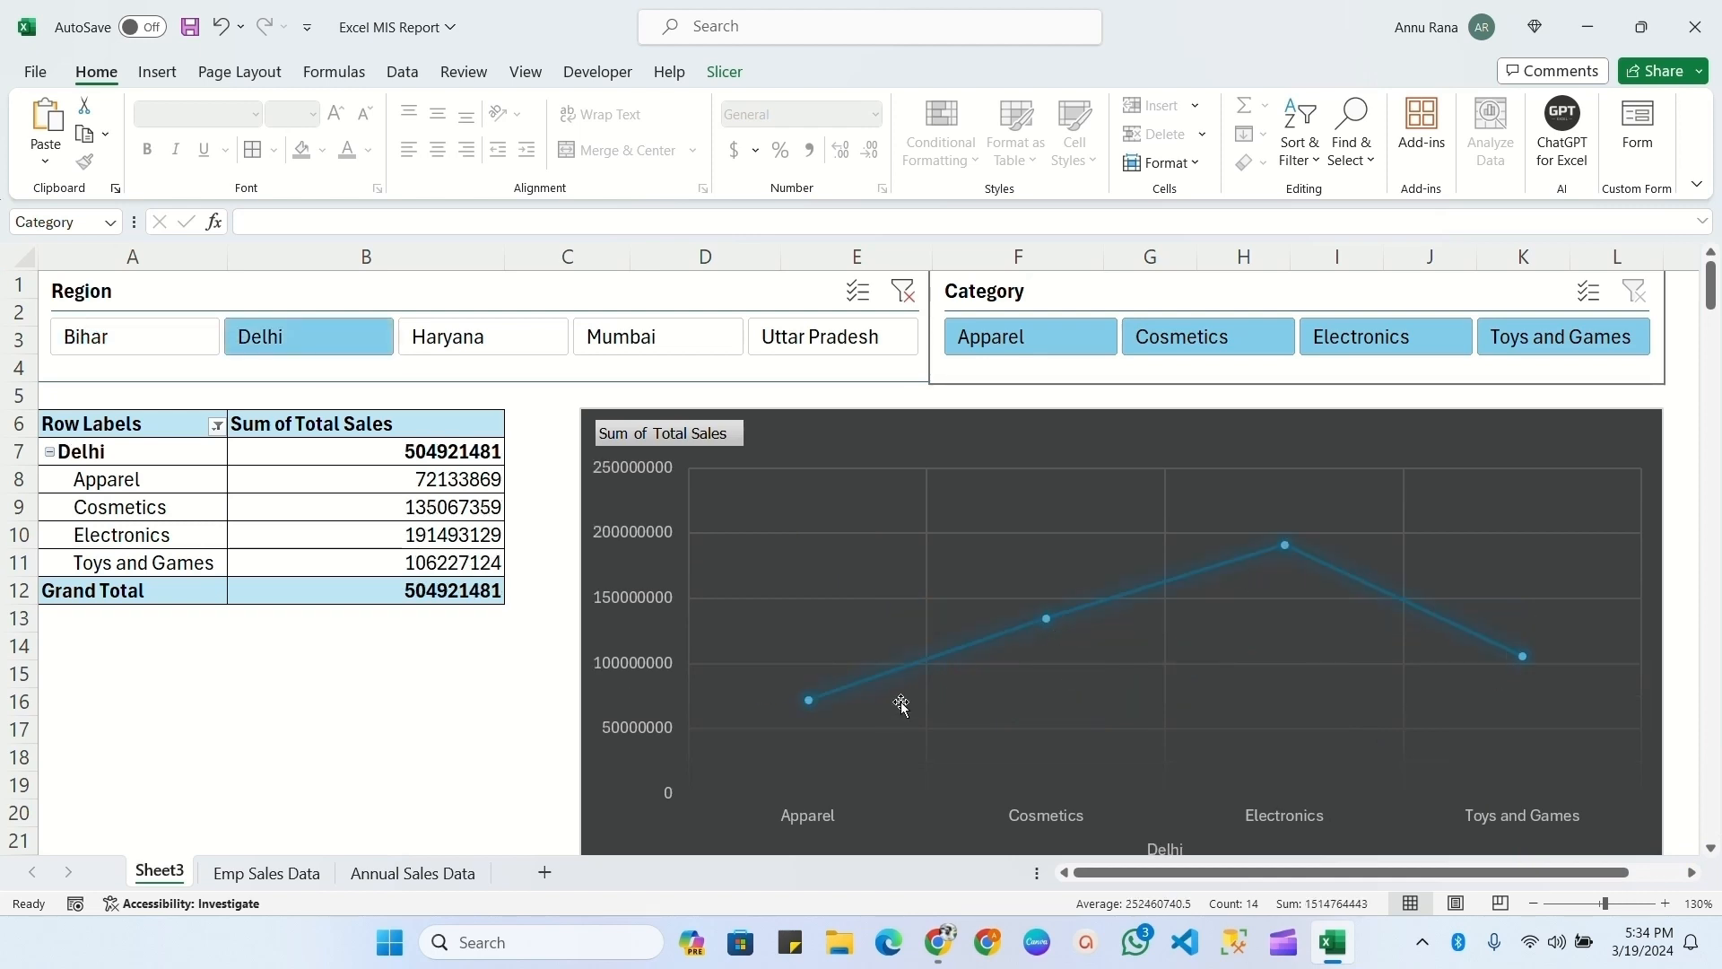
{"action": "mouse_move", "coordinate": [1285, 547]}
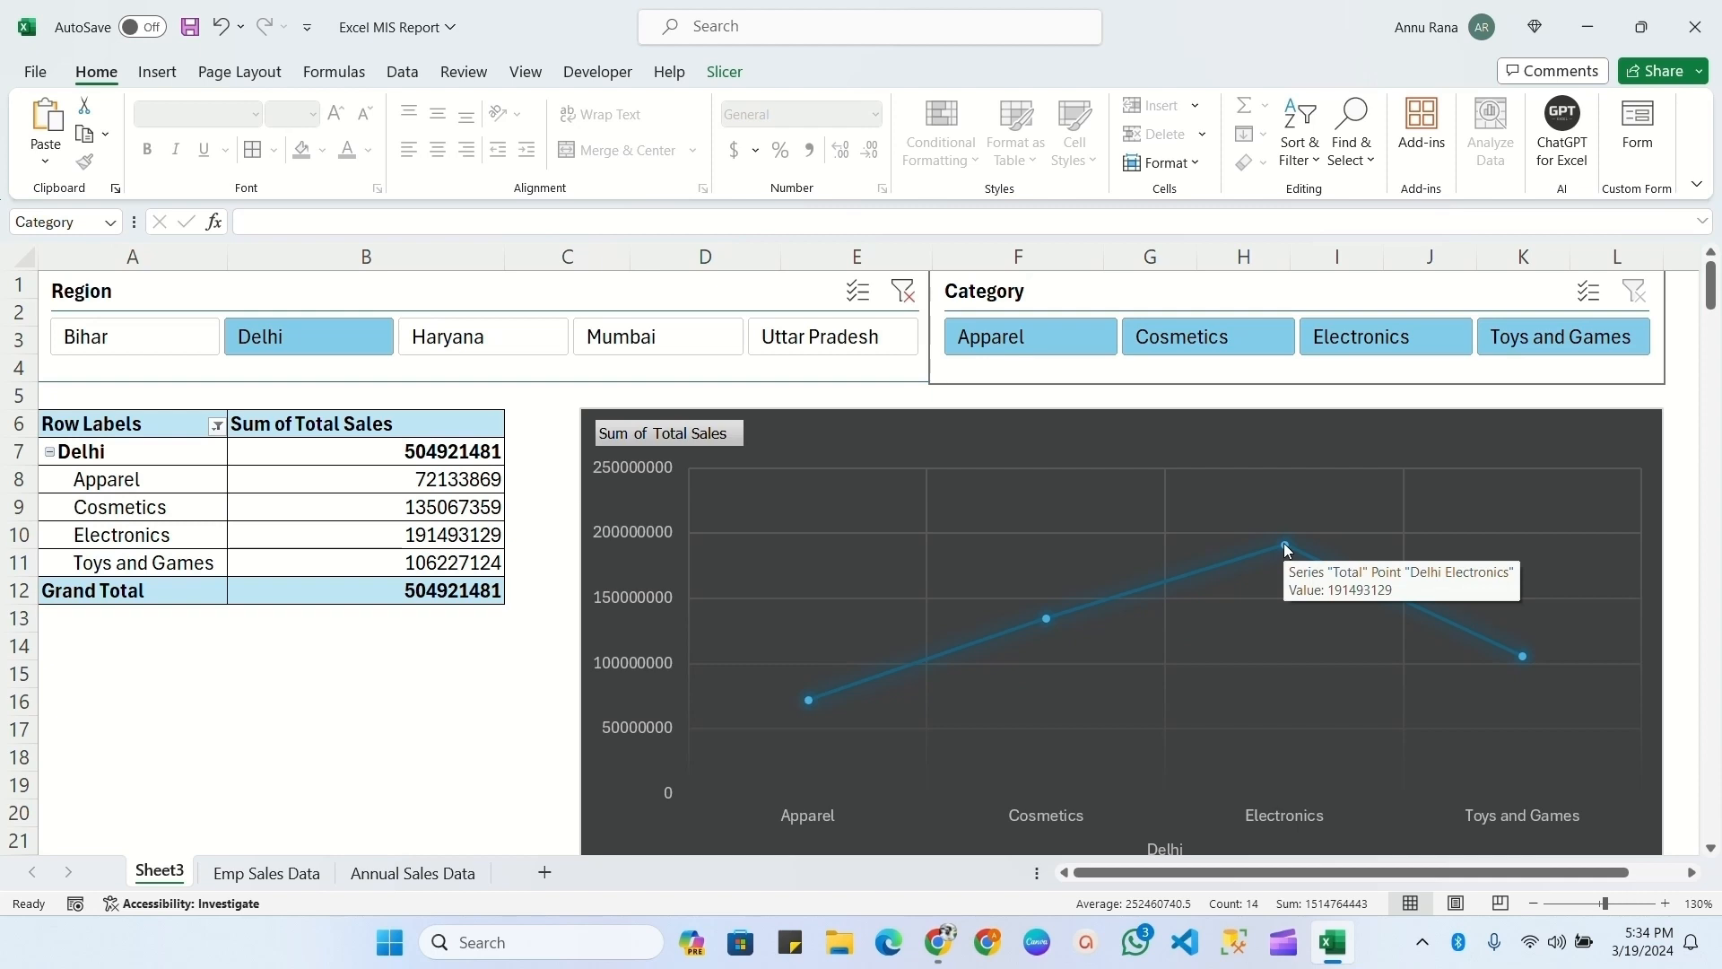
{"action": "left_click", "coordinate": [453, 337]}
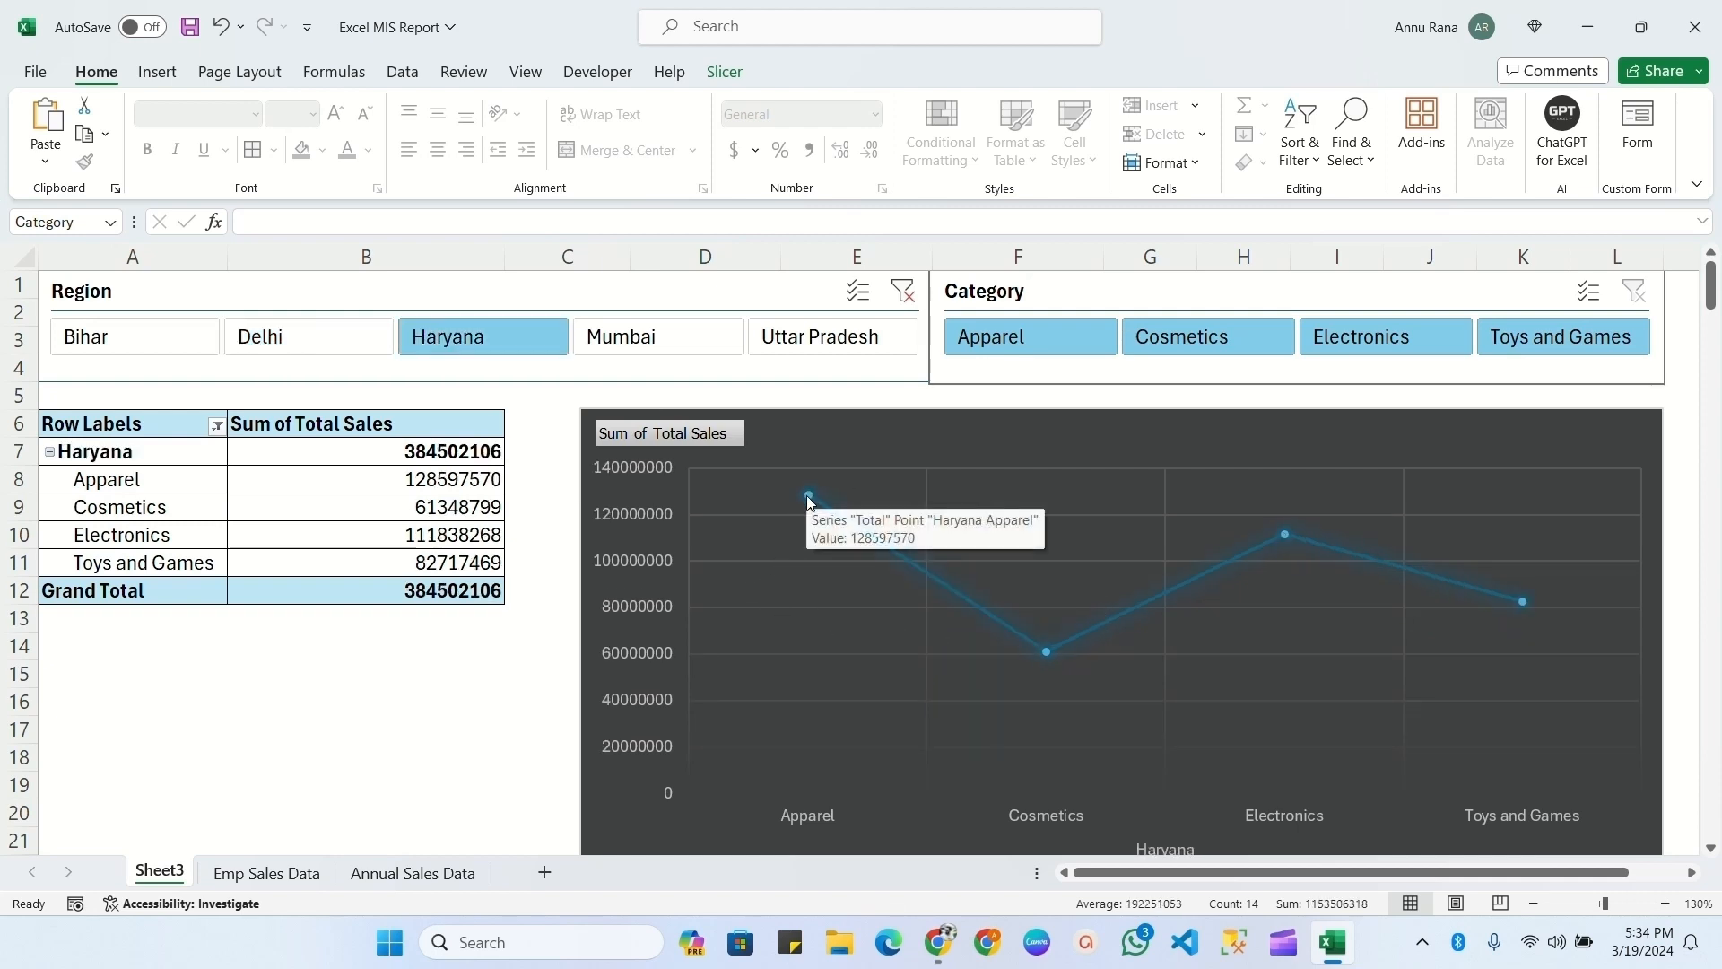
{"action": "left_click", "coordinate": [646, 338]}
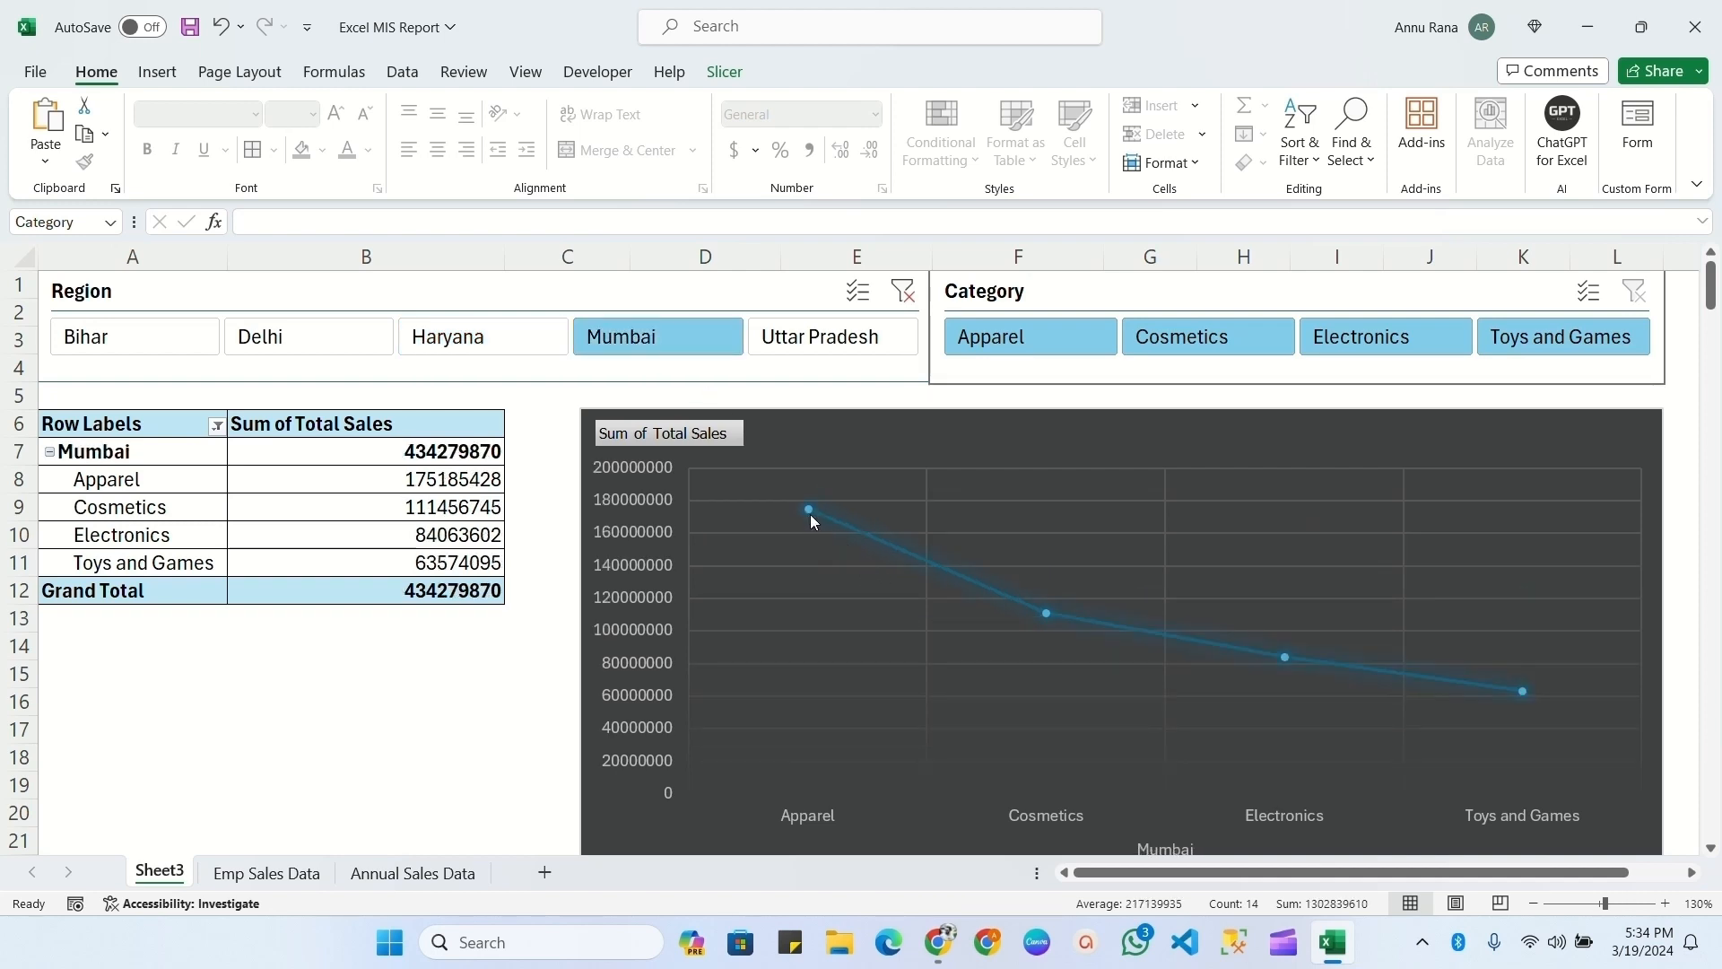
{"action": "left_click", "coordinate": [820, 338]}
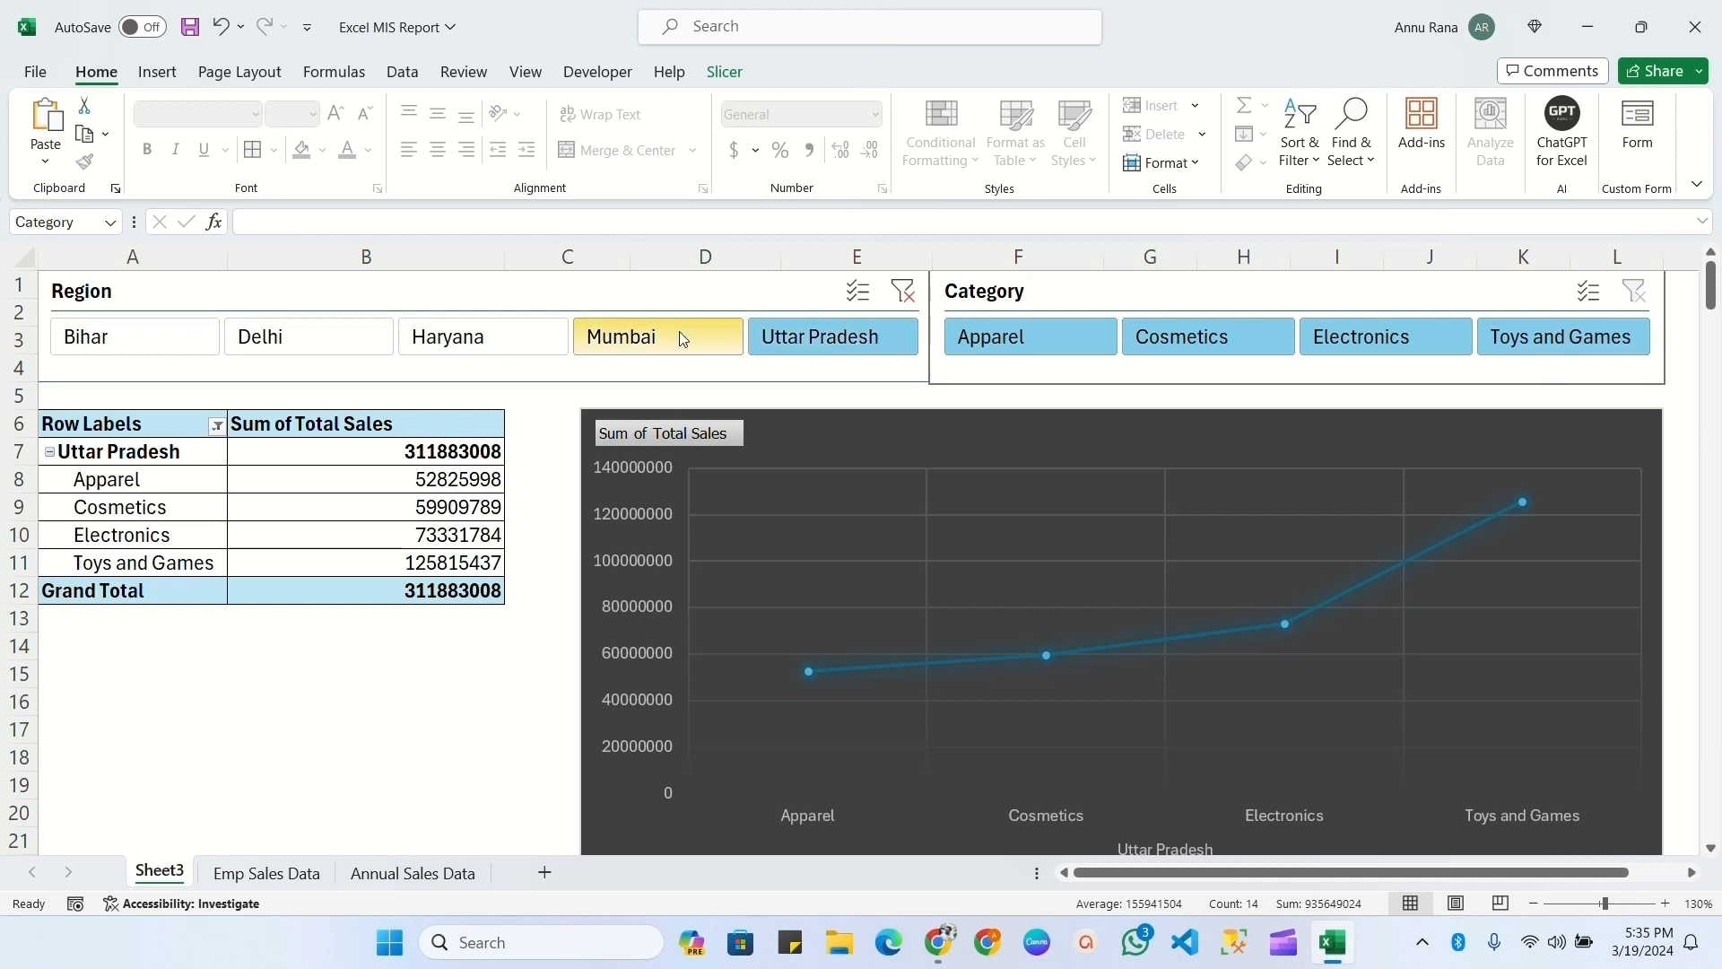
{"action": "left_click", "coordinate": [903, 292]}
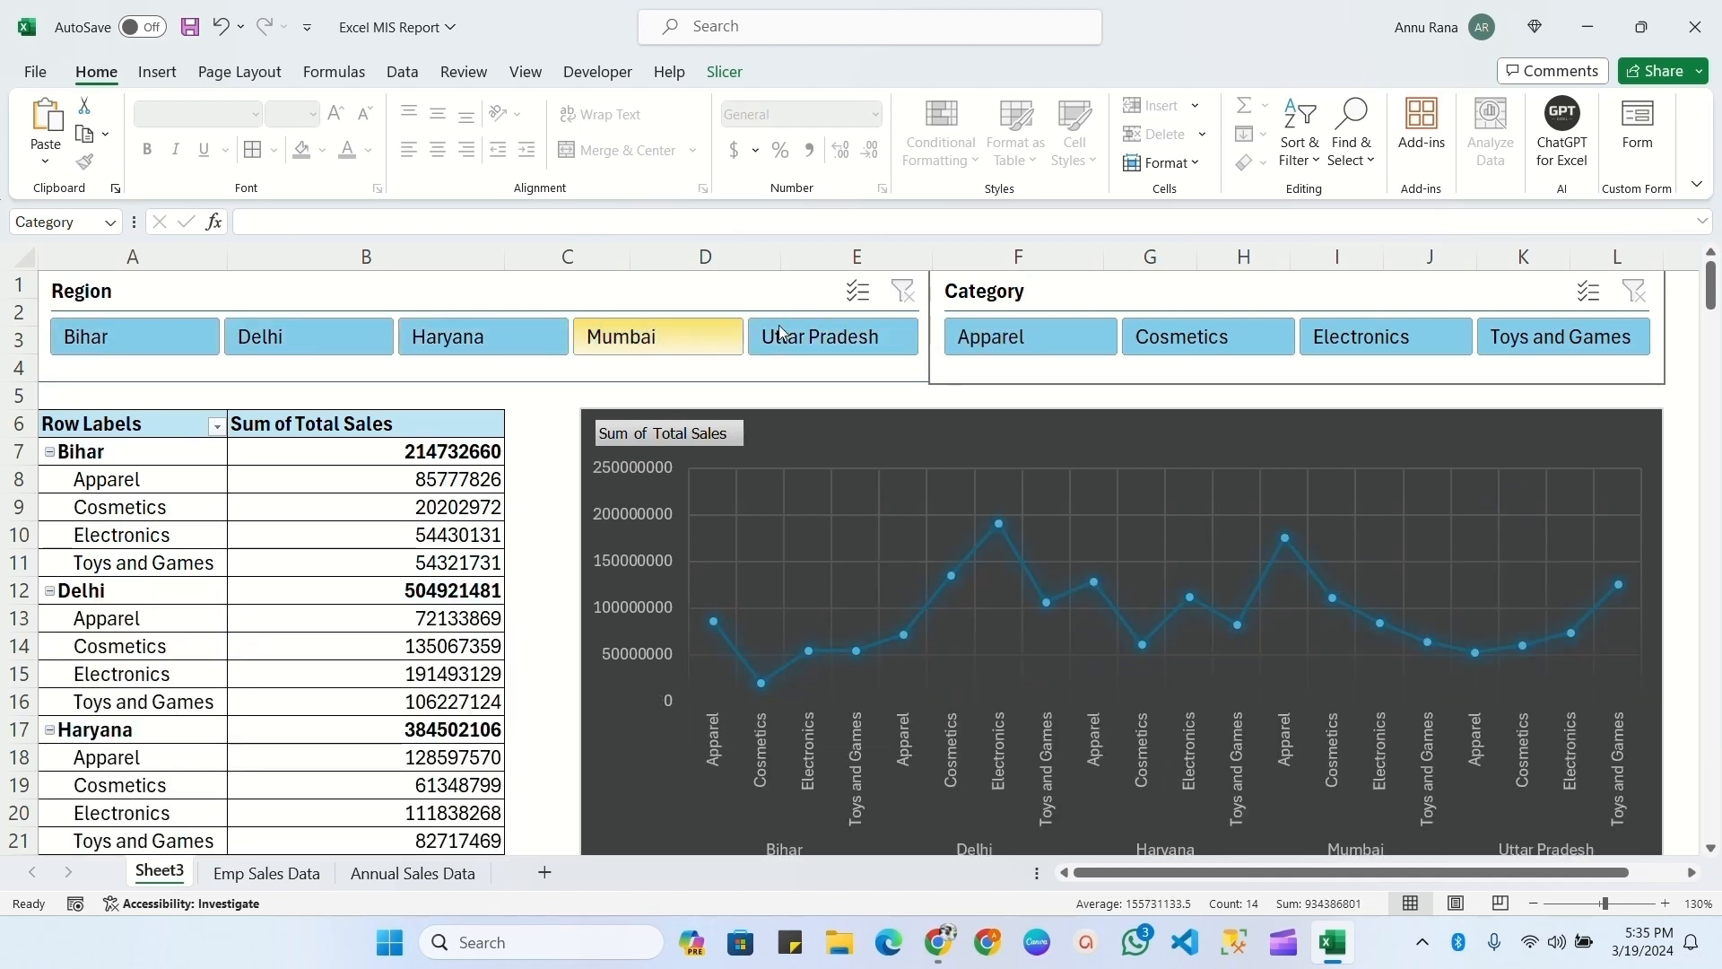
- Enable multi-select on the Region slicer and deselect Bihar, Delhi and Haryana
{"action": "left_click", "coordinate": [861, 296]}
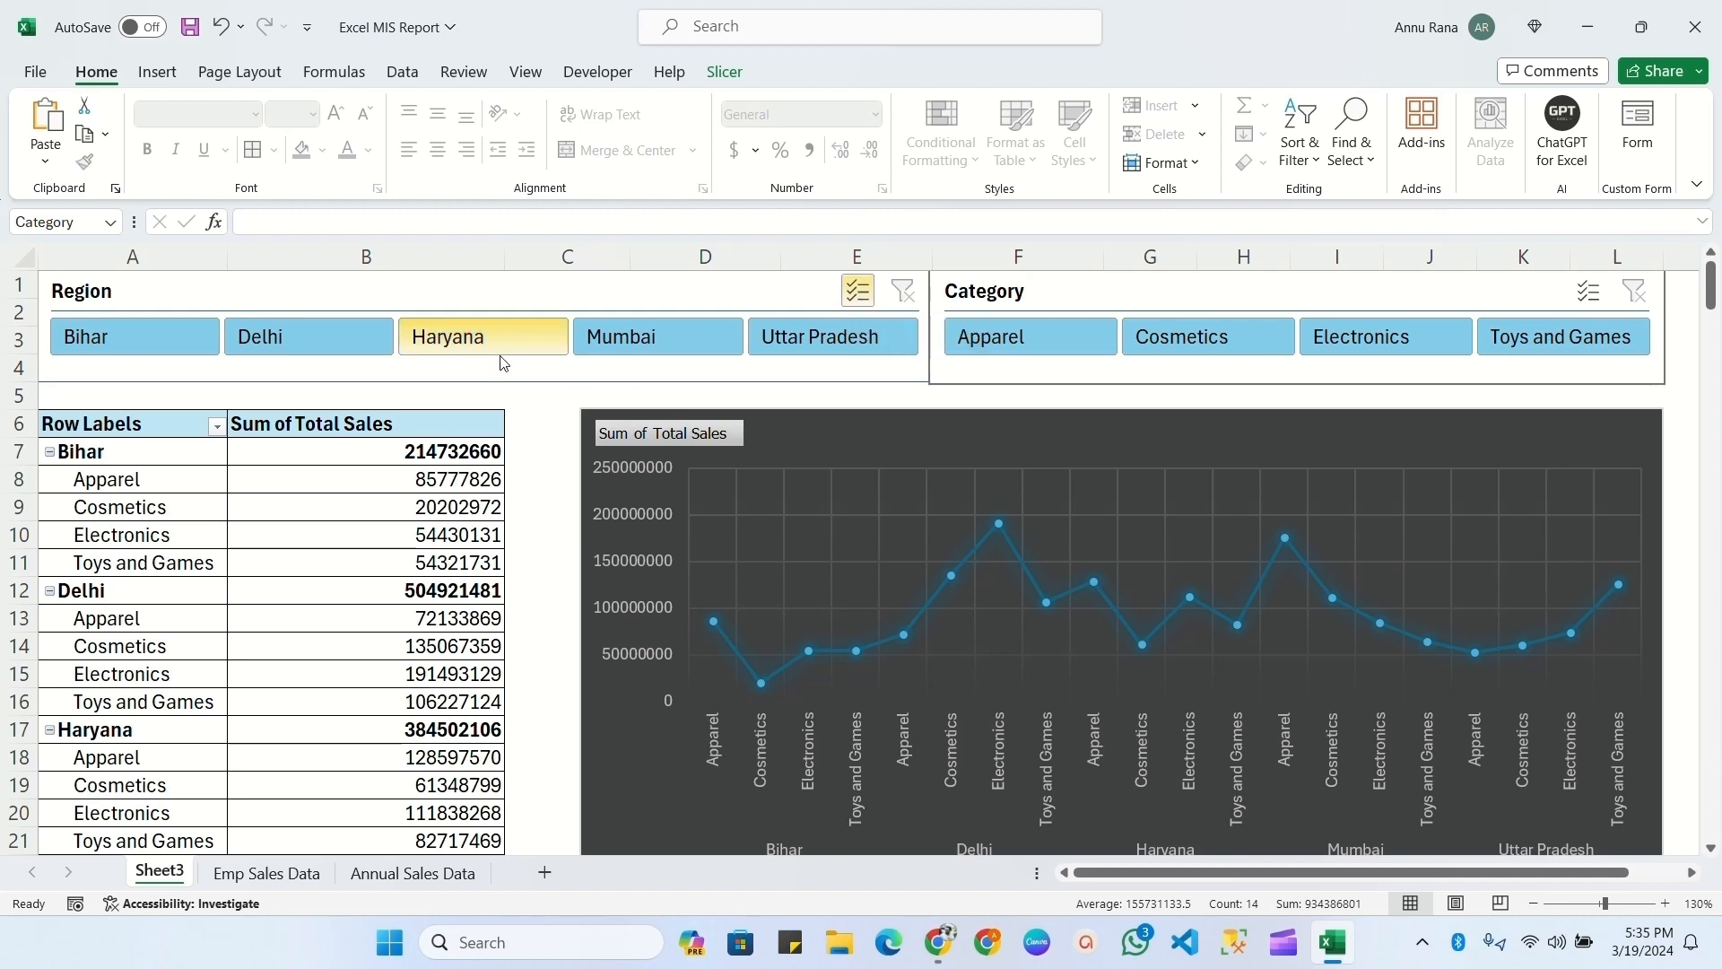
{"action": "left_click", "coordinate": [135, 336]}
{"action": "left_click", "coordinate": [309, 337]}
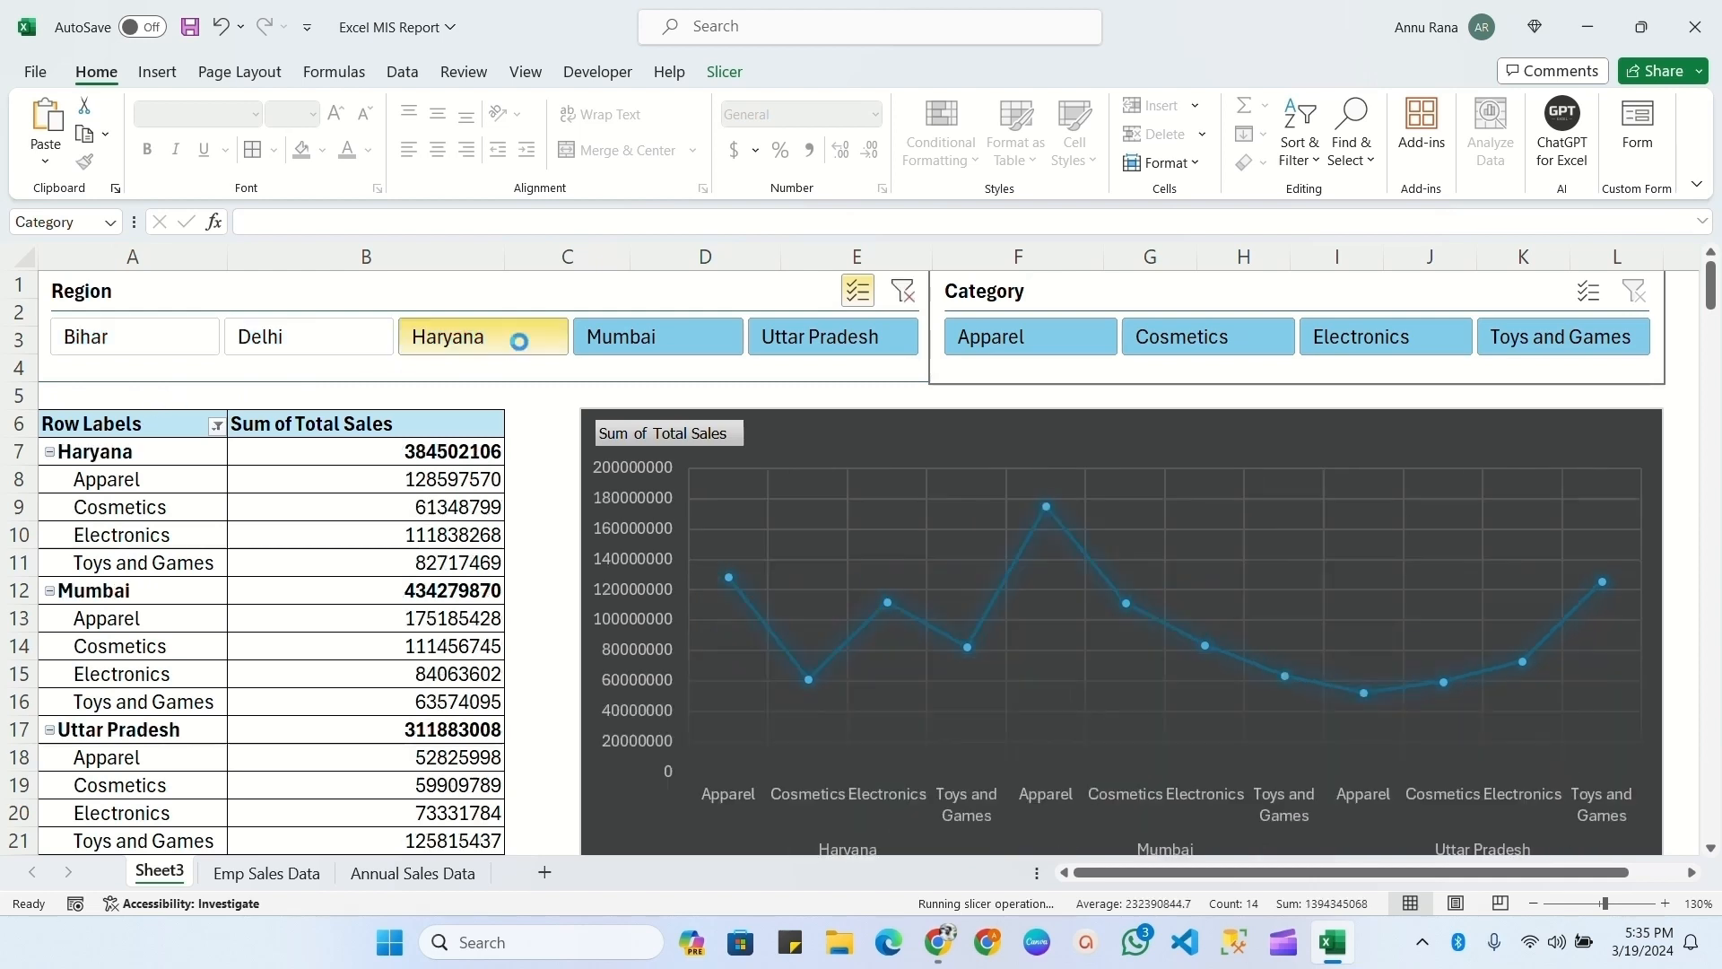
{"action": "left_click", "coordinate": [516, 338]}
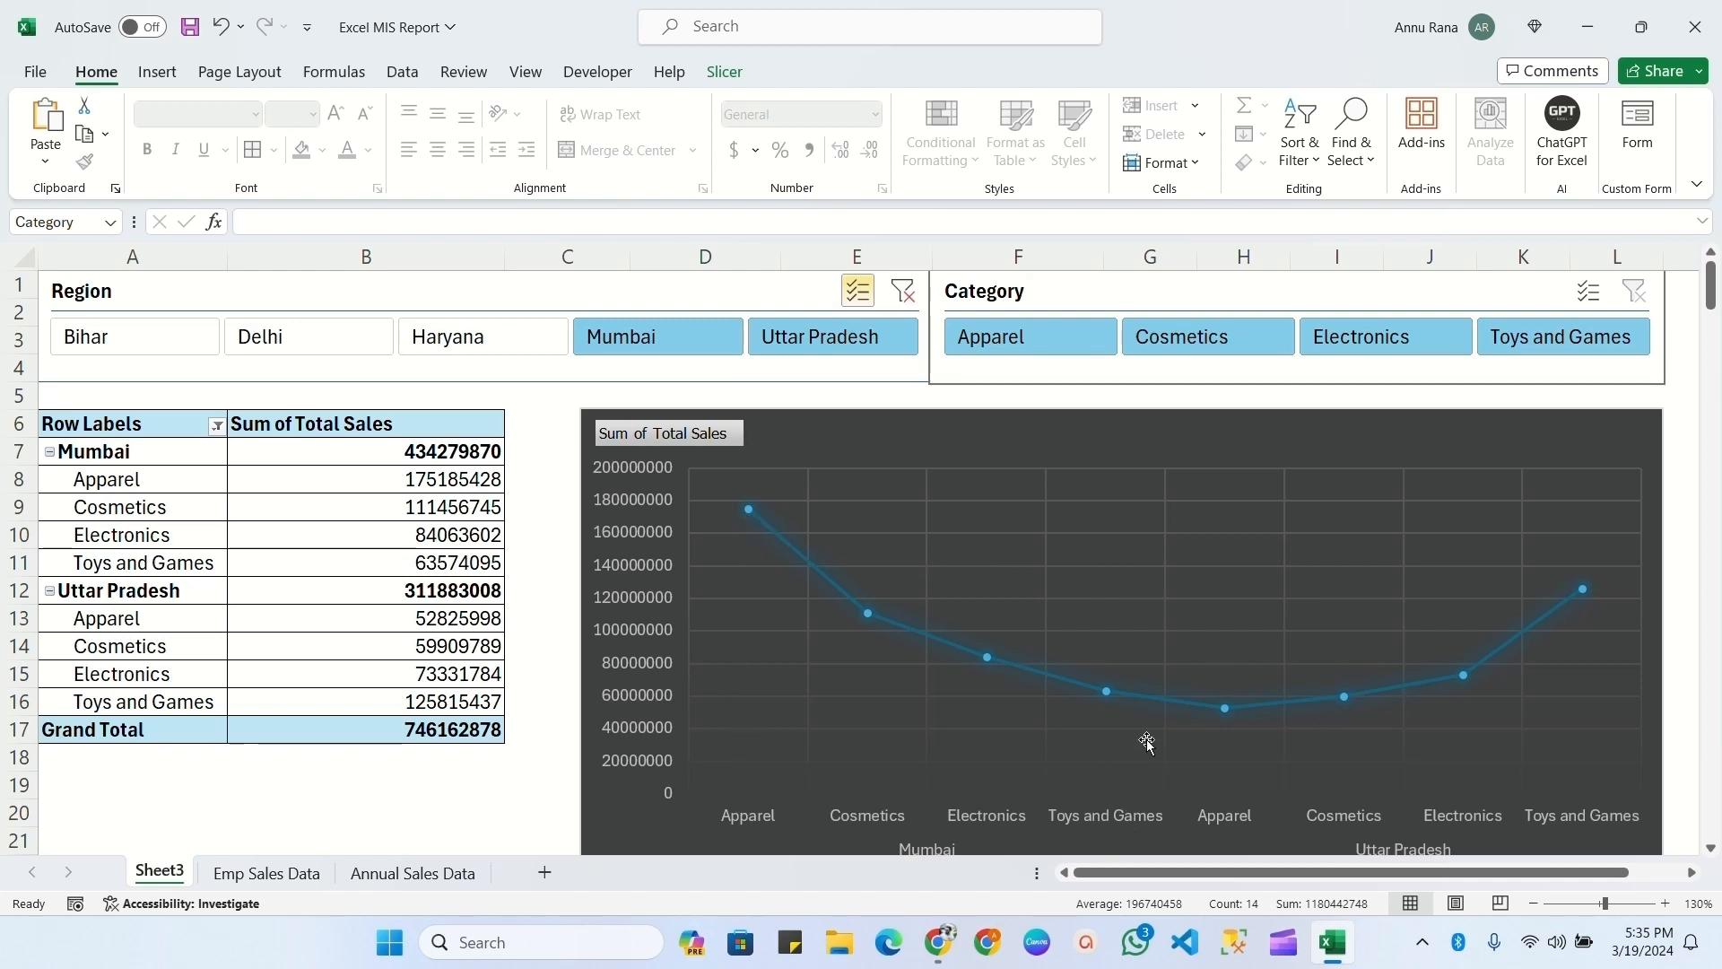
- Compare only Delhi and Uttar Pradesh through the Region slicer, check their PivotTable rows, and clear the Region filter
{"action": "left_click", "coordinate": [1667, 645]}
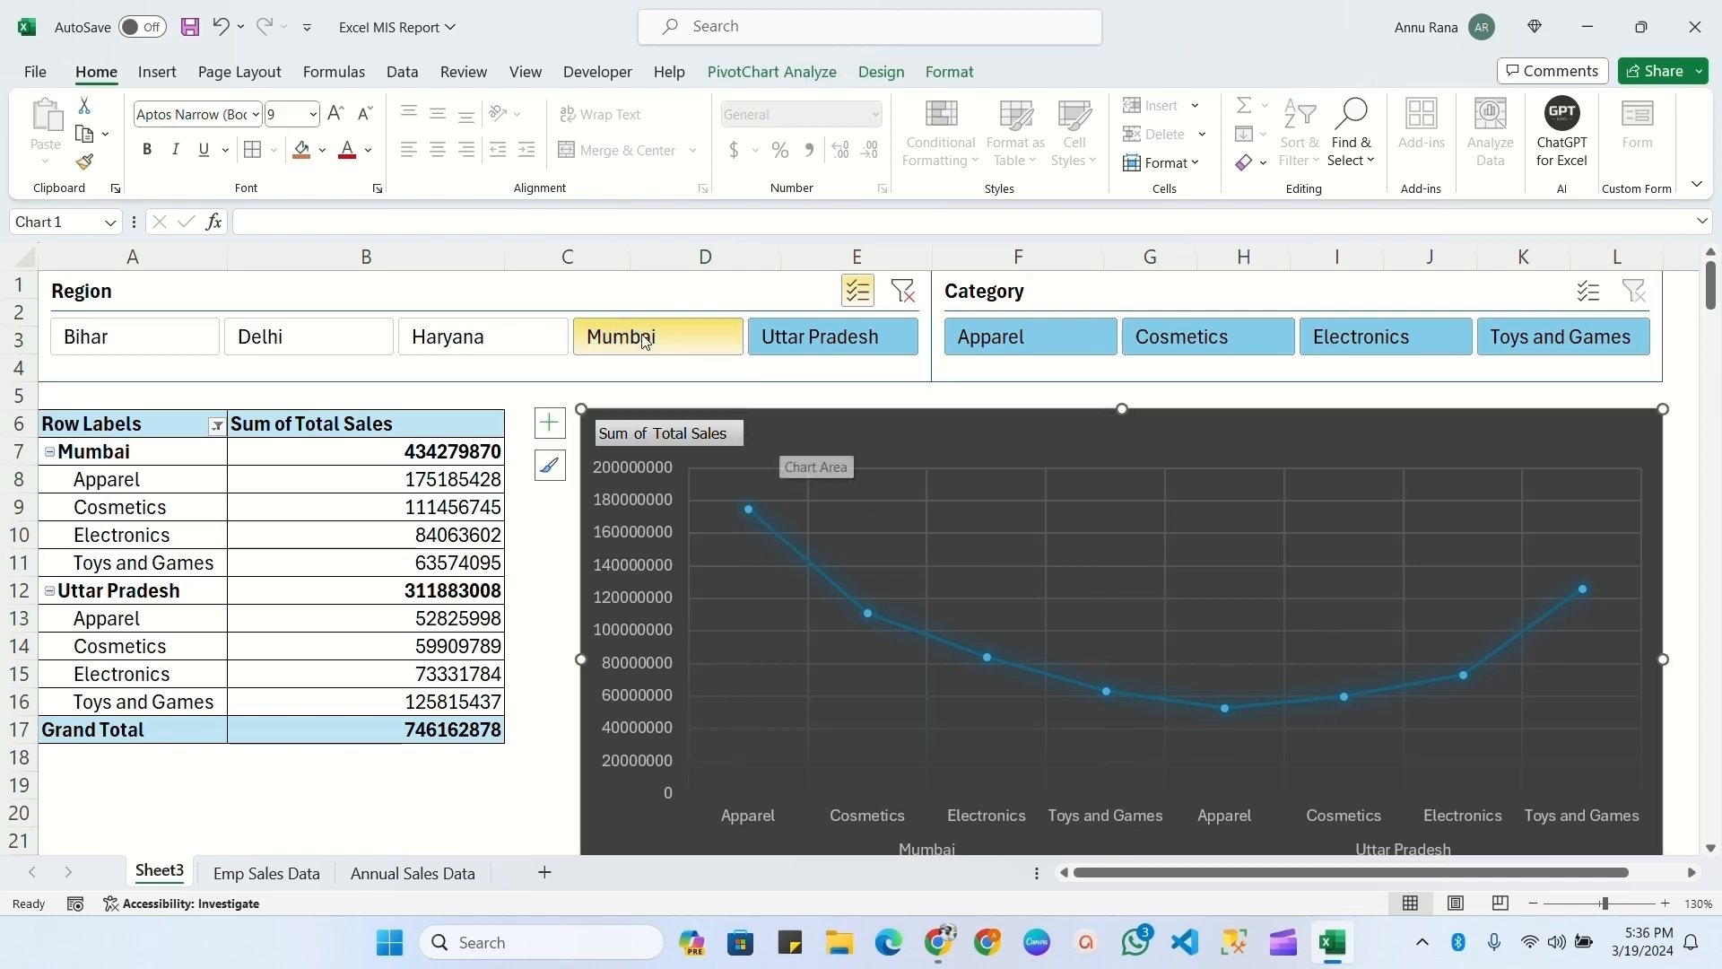
{"action": "left_click", "coordinate": [671, 334]}
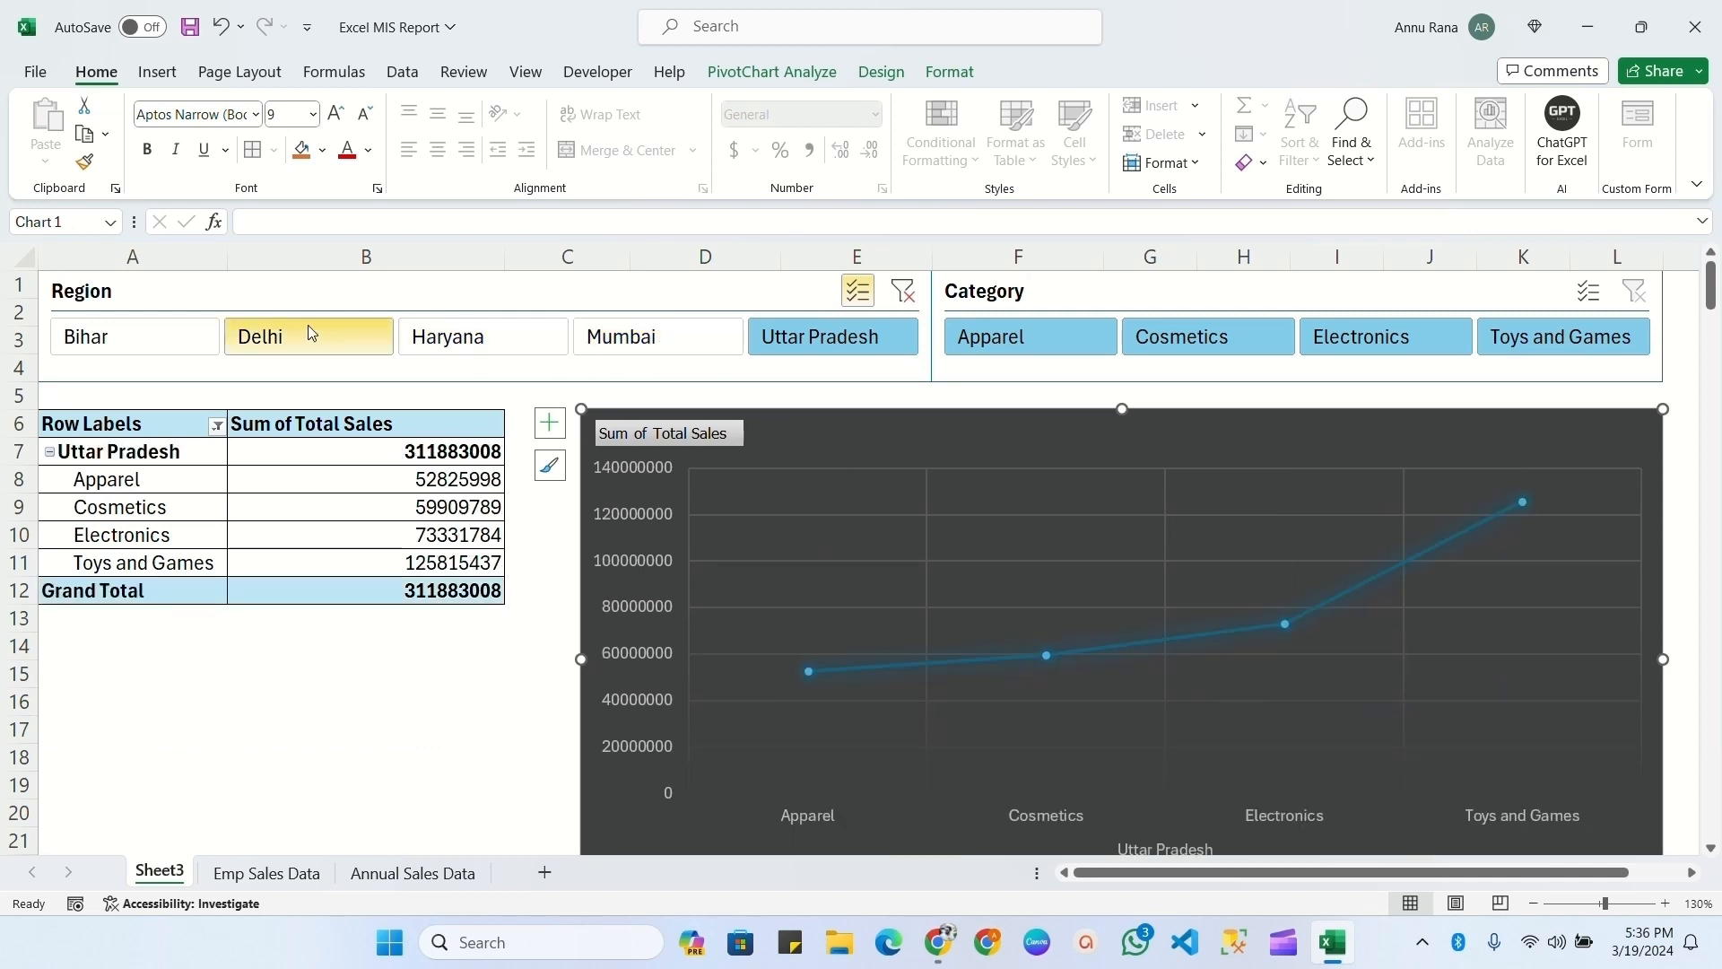
{"action": "left_click", "coordinate": [258, 338]}
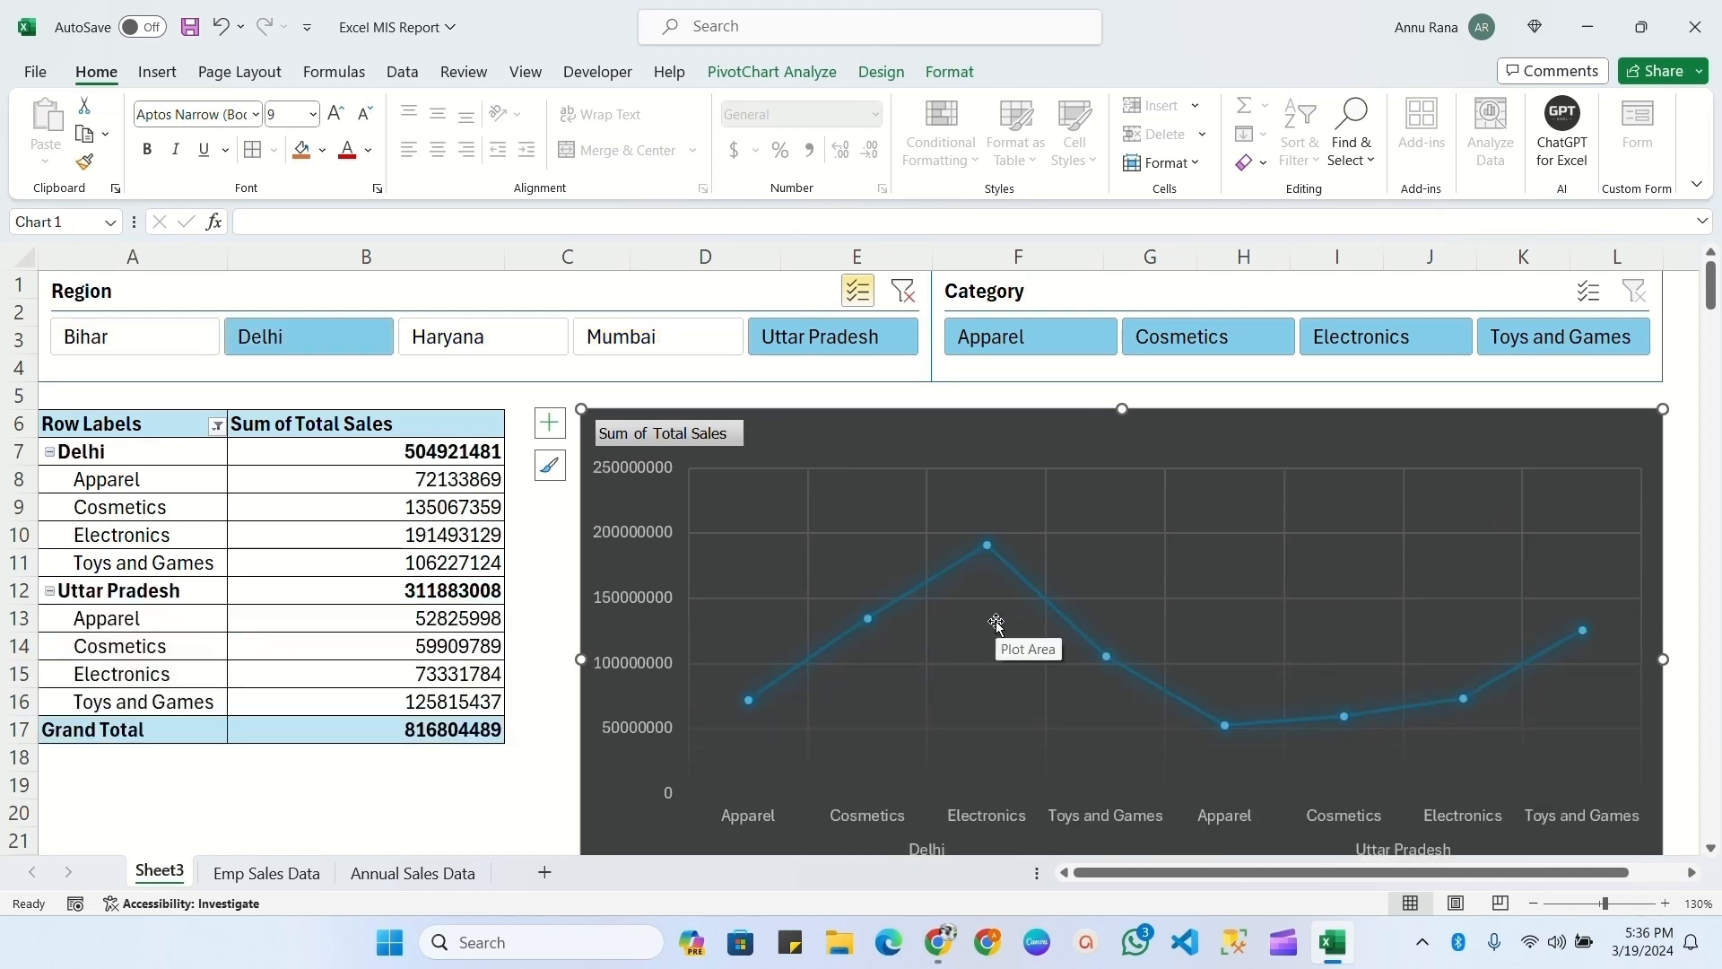
{"action": "left_click_drag", "start_coordinate": [90, 425], "coordinate": [359, 730]}
{"action": "left_click", "coordinate": [904, 292]}
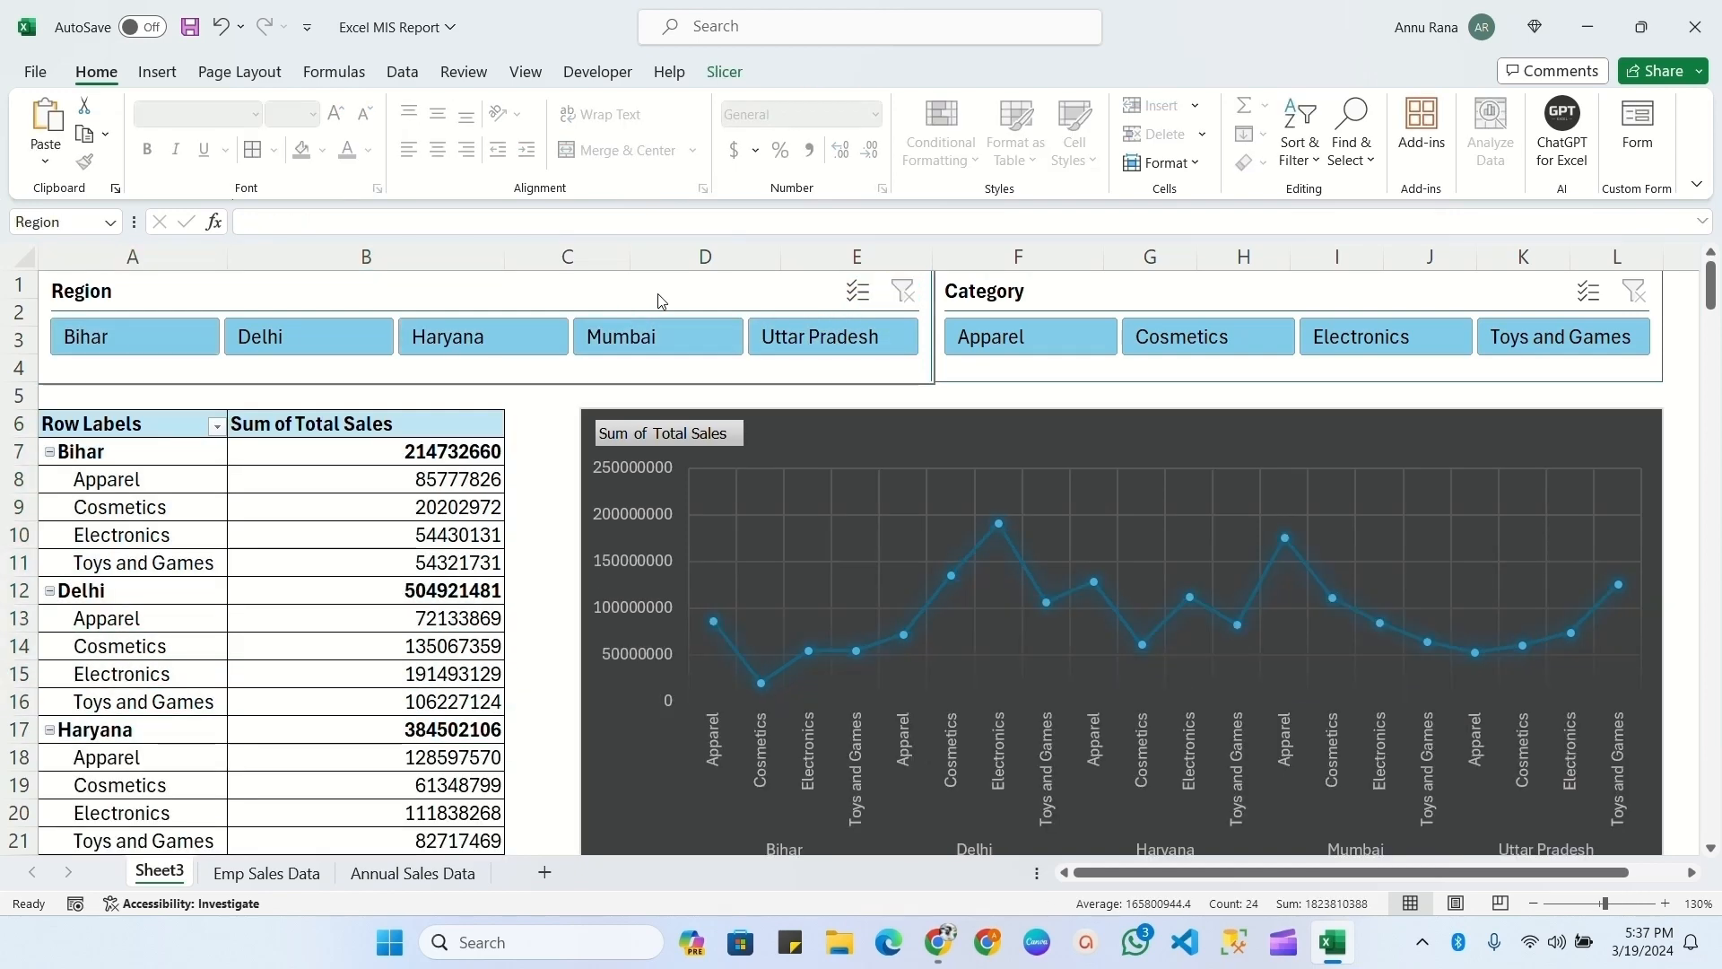
- Connect the Region slicer to PivotTable2 in addition to PivotTable1 through its report connections
{"action": "left_click", "coordinate": [725, 73]}
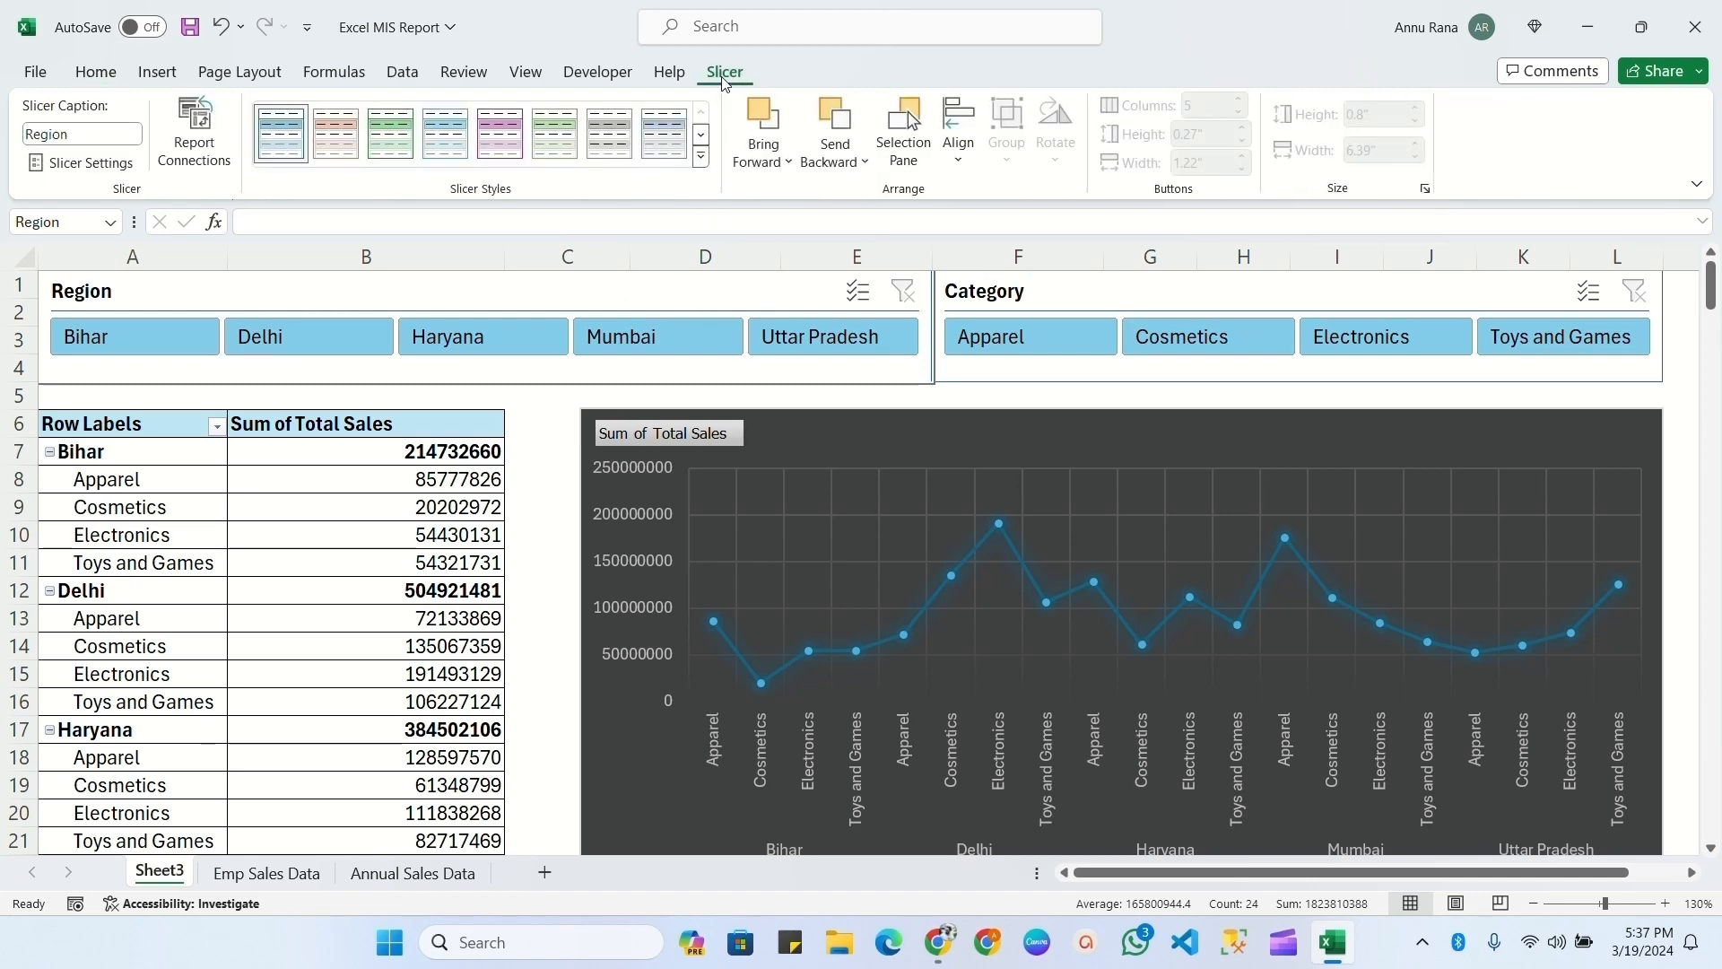
{"action": "left_click", "coordinate": [199, 133]}
{"action": "left_click_drag", "start_coordinate": [933, 392], "coordinate": [933, 233]}
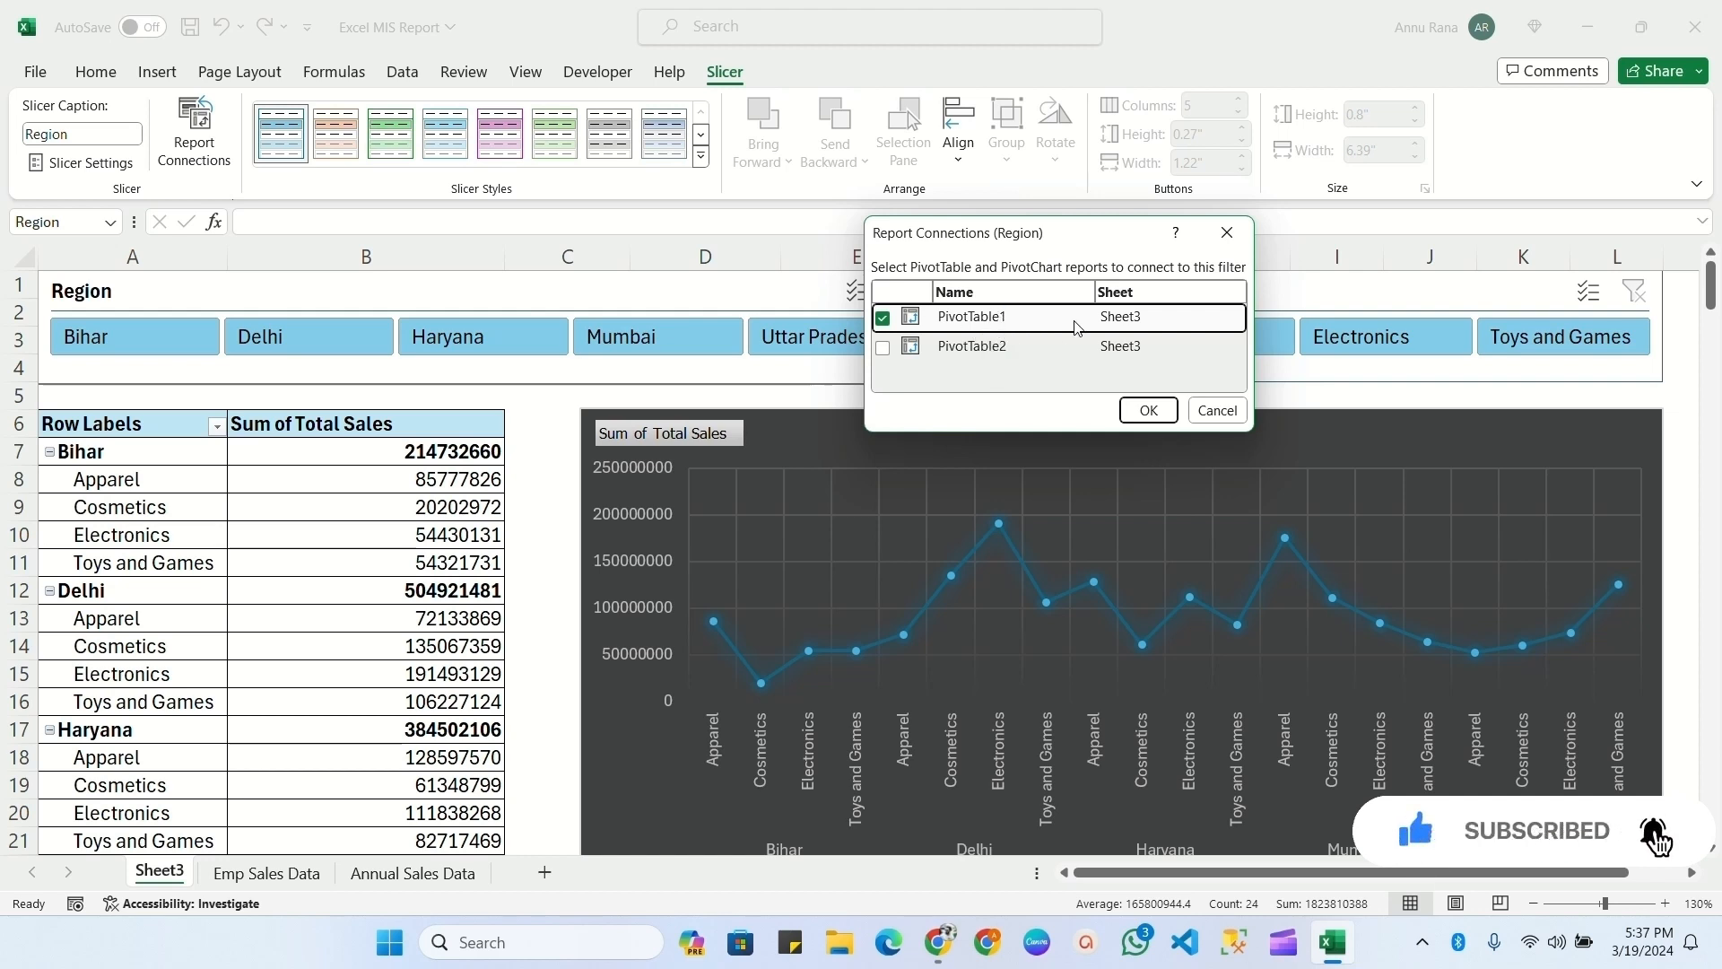
{"action": "left_click", "coordinate": [883, 347]}
{"action": "left_click", "coordinate": [1148, 409]}
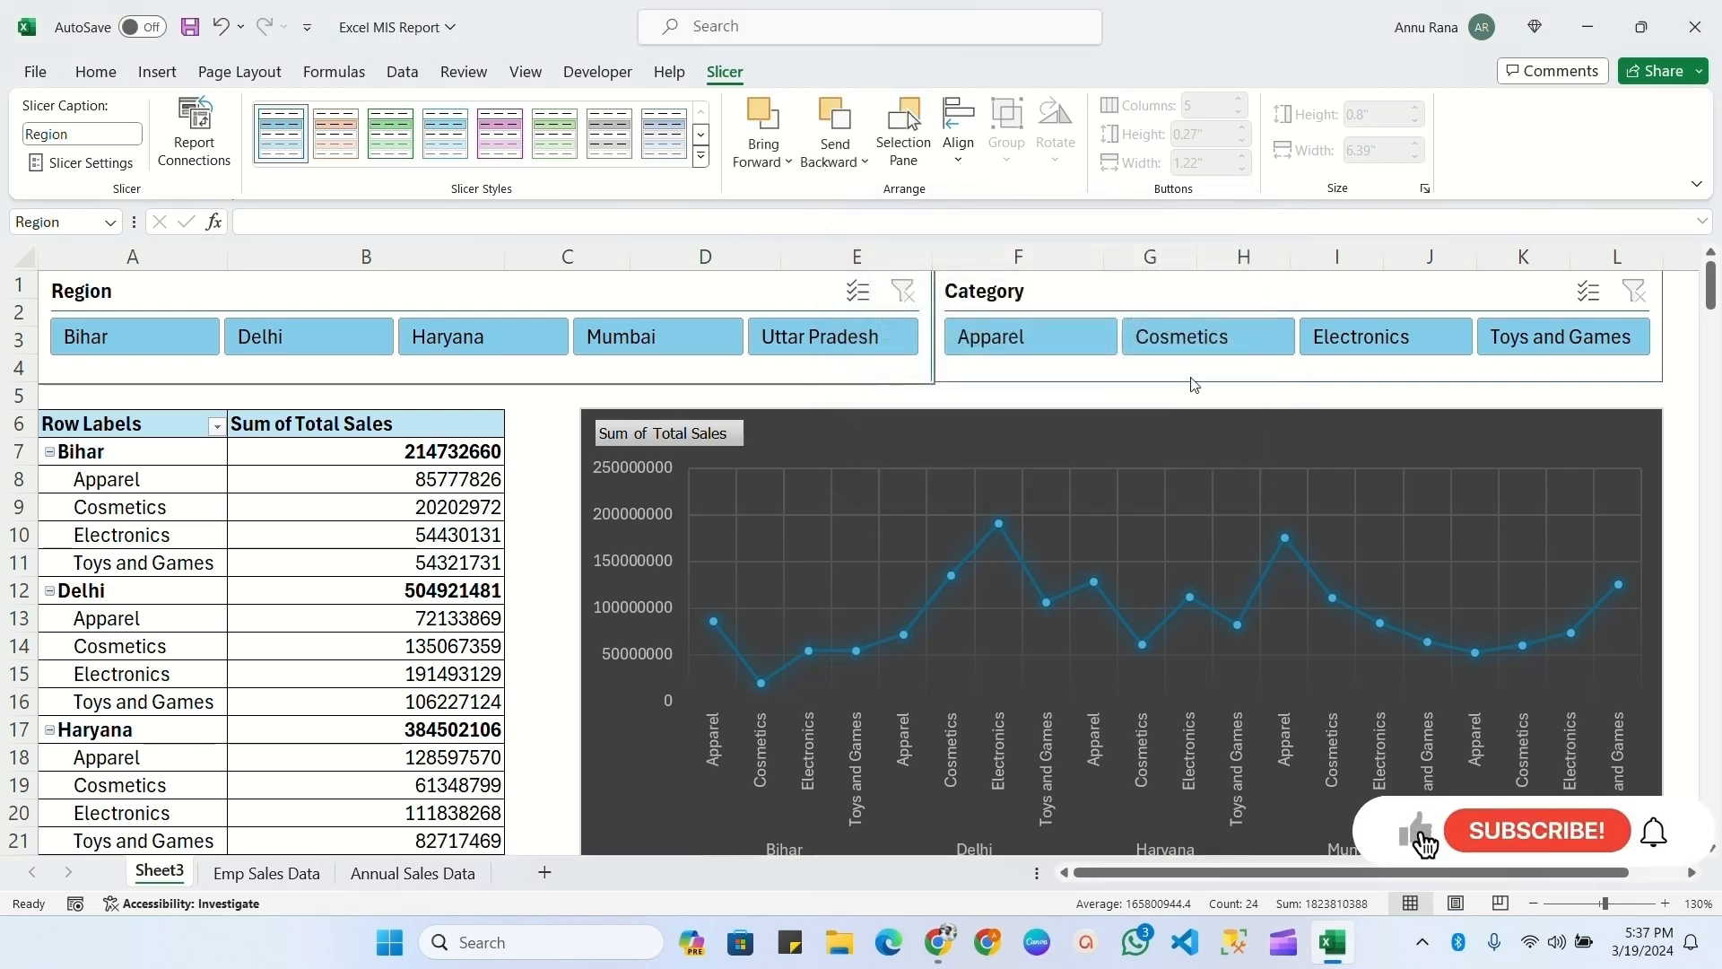
- Connect the Category slicer to PivotTable2 in addition to PivotTable1 through its report connections
{"action": "left_click", "coordinate": [1193, 383]}
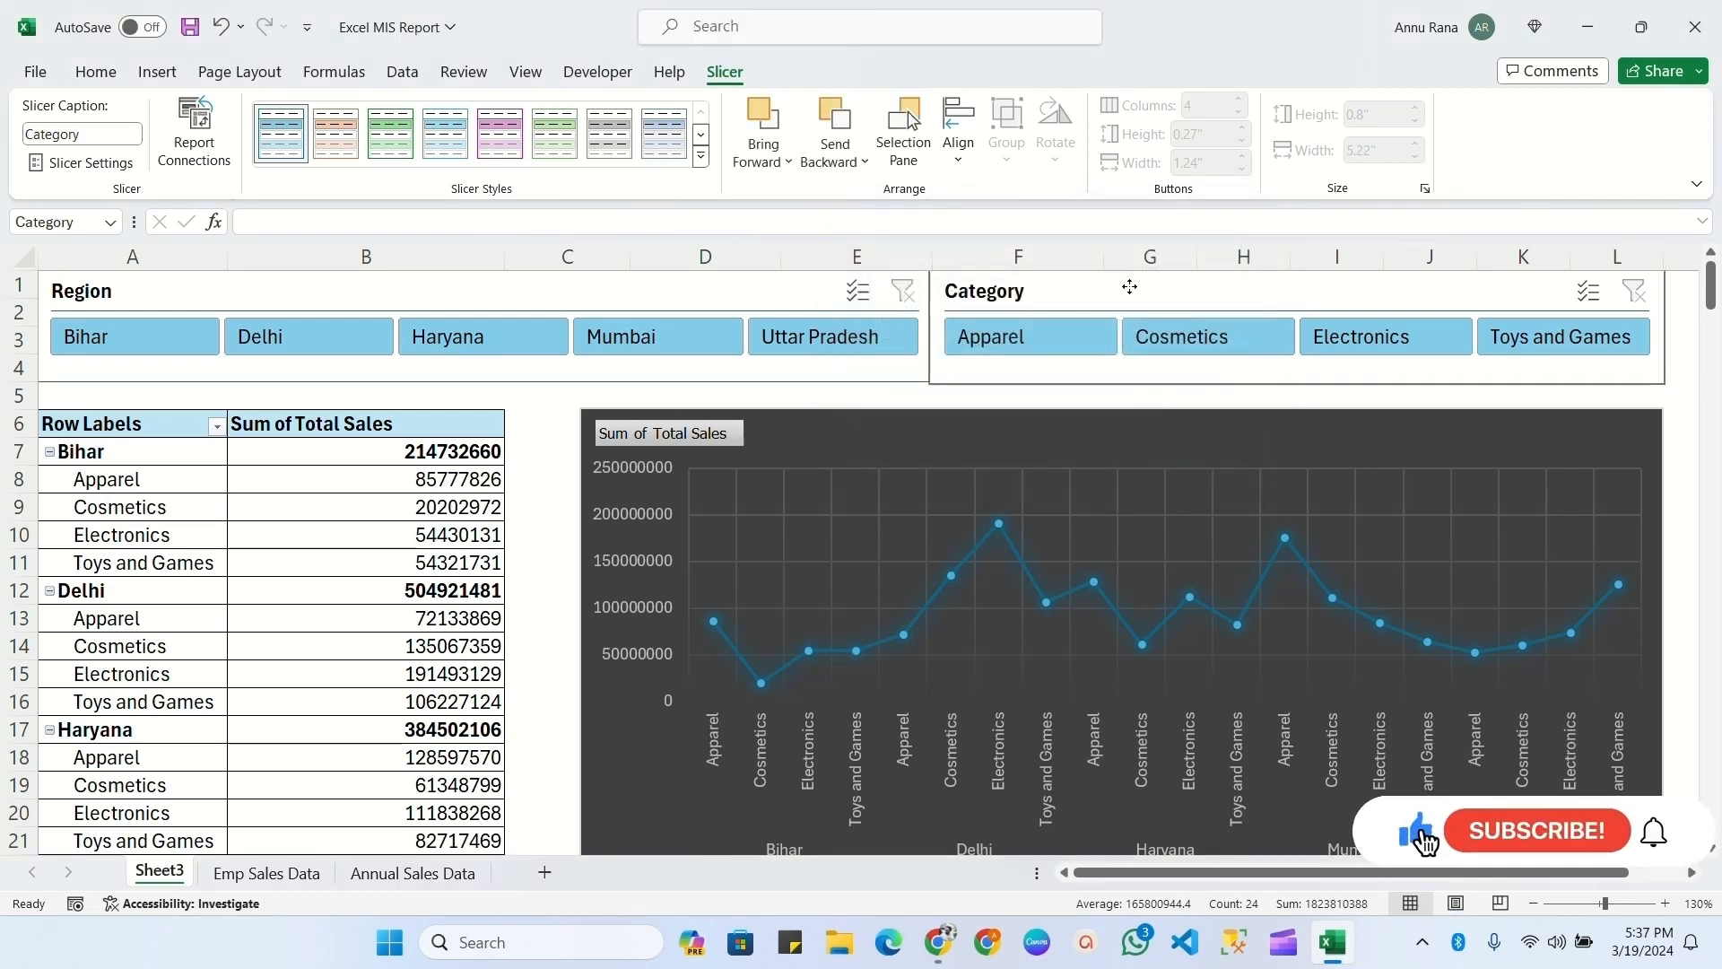
{"action": "left_click", "coordinate": [195, 135]}
{"action": "left_click", "coordinate": [883, 347]}
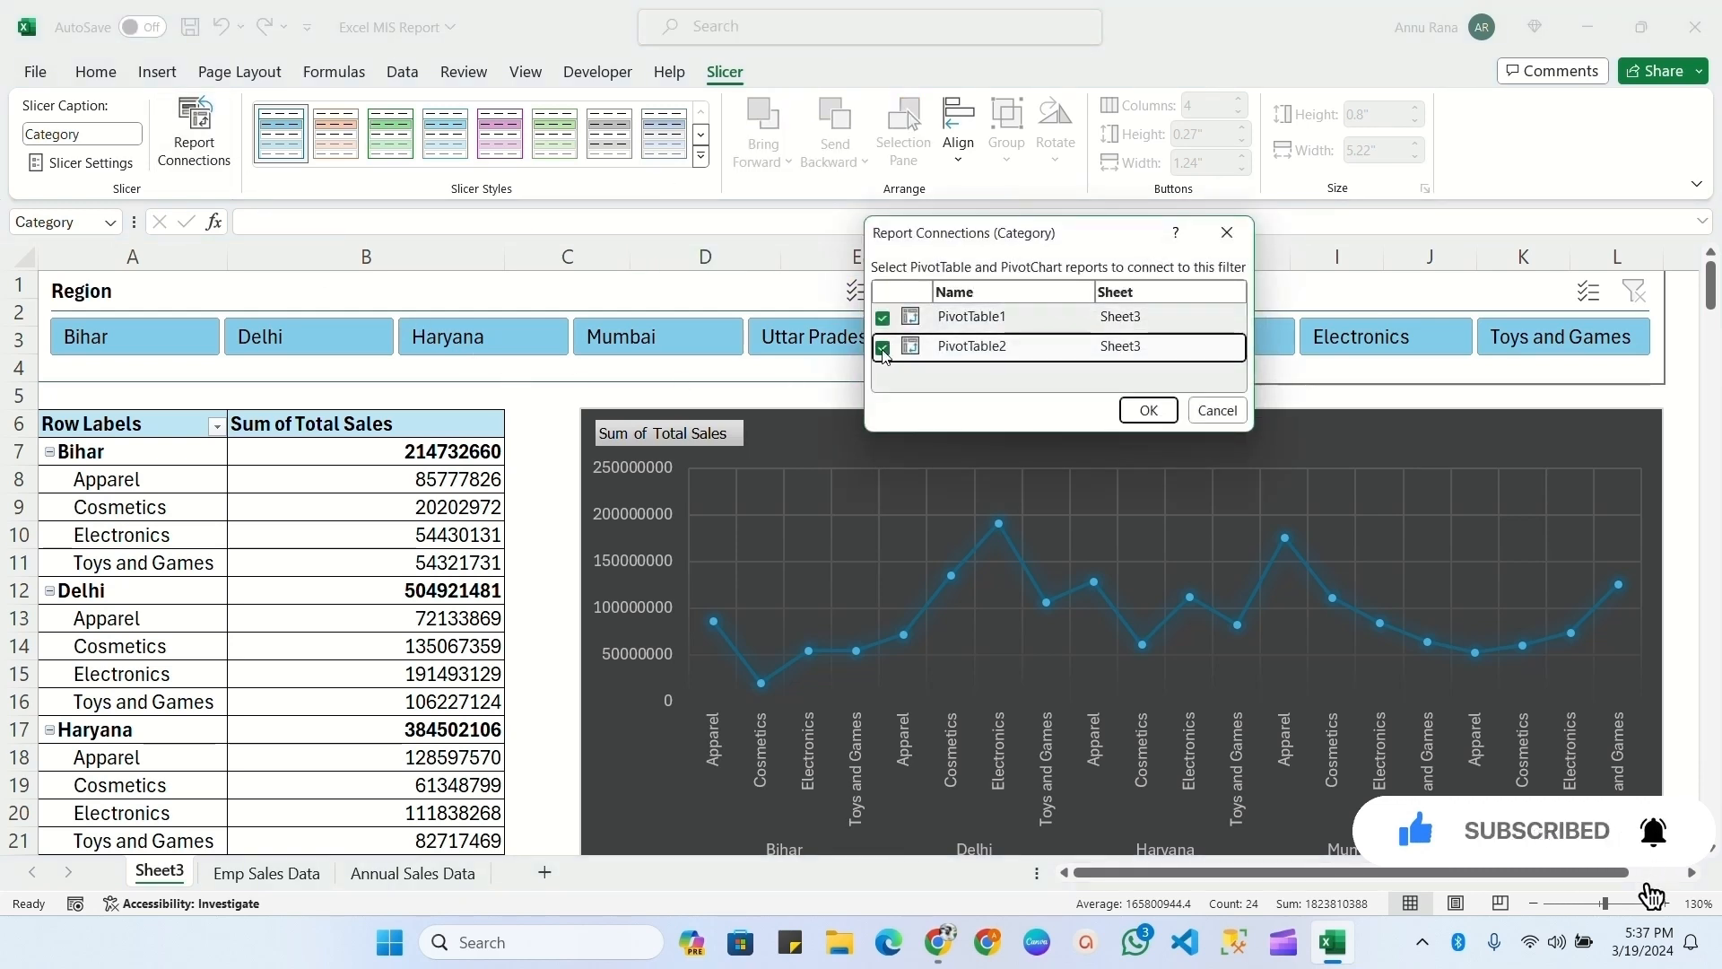
{"action": "left_click", "coordinate": [1148, 410]}
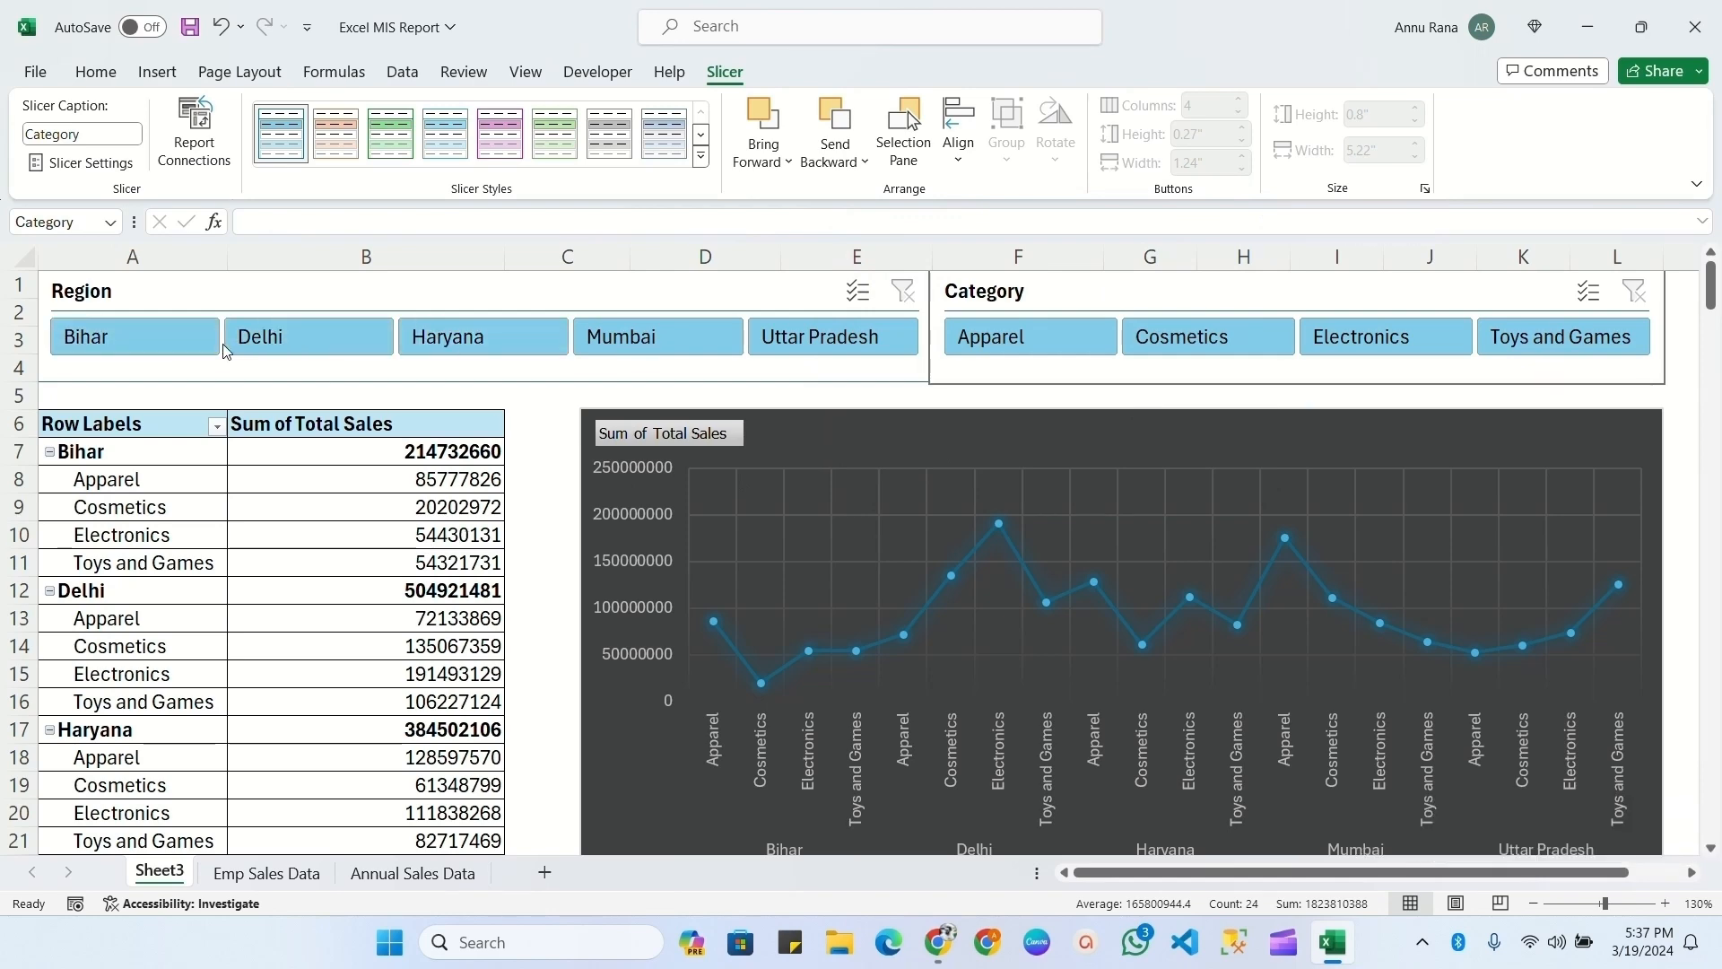
- Look through the employee PivotTable, filter the report to Bihar, and check the region and category PivotTable and the chart
{"action": "left_click", "coordinate": [322, 590]}
{"action": "scroll", "coordinate": [322, 589], "scroll_direction": "down", "scroll_amount": 12}
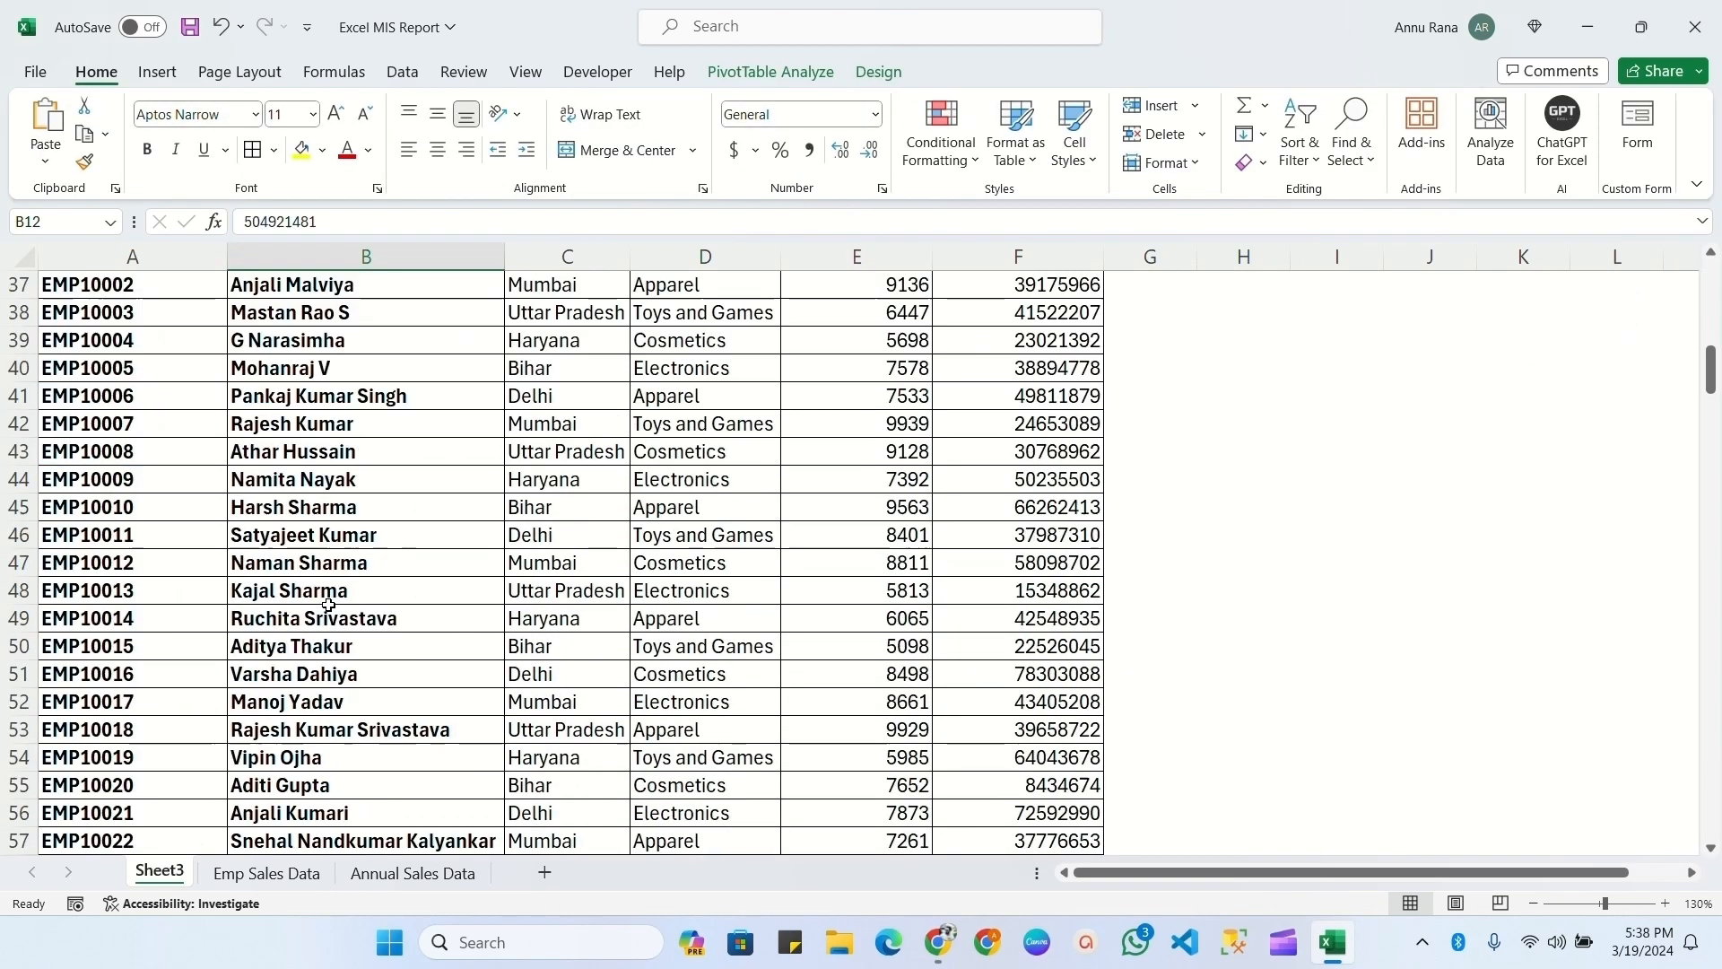
{"action": "left_click", "coordinate": [323, 423]}
{"action": "scroll", "coordinate": [376, 484], "scroll_direction": "down", "scroll_amount": 13}
{"action": "scroll", "coordinate": [375, 484], "scroll_direction": "up", "scroll_amount": 20}
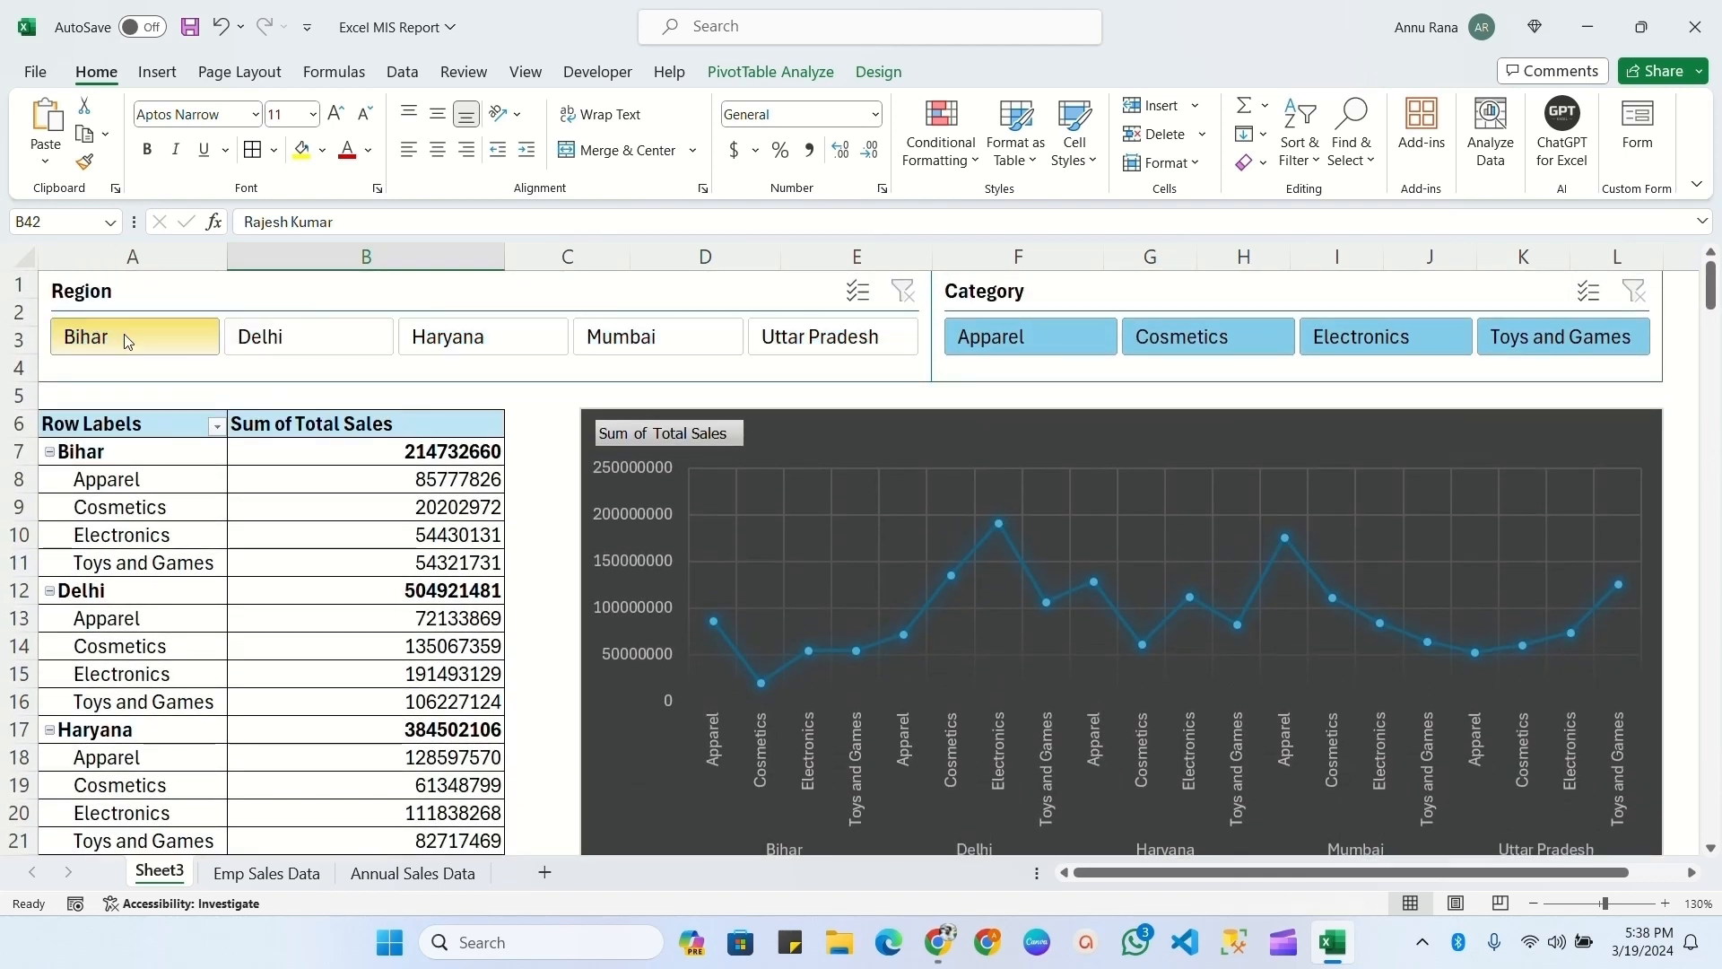
{"action": "left_click", "coordinate": [127, 341]}
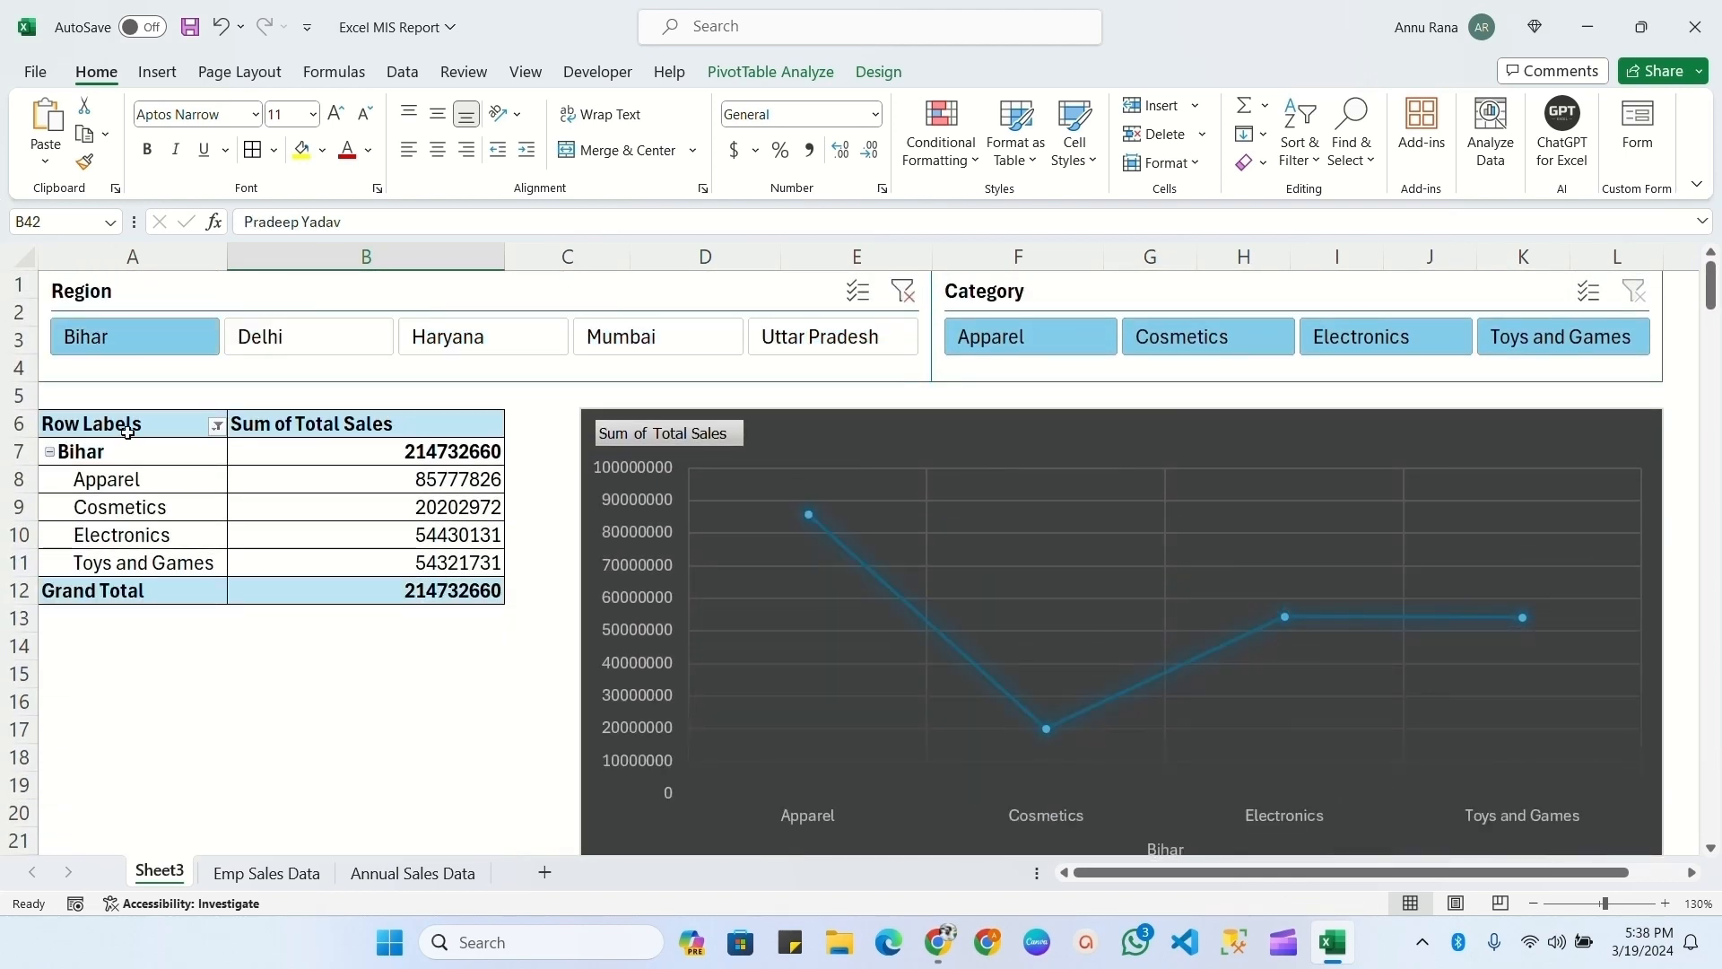
{"action": "left_click_drag", "start_coordinate": [125, 427], "coordinate": [368, 585]}
{"action": "left_click", "coordinate": [645, 538]}
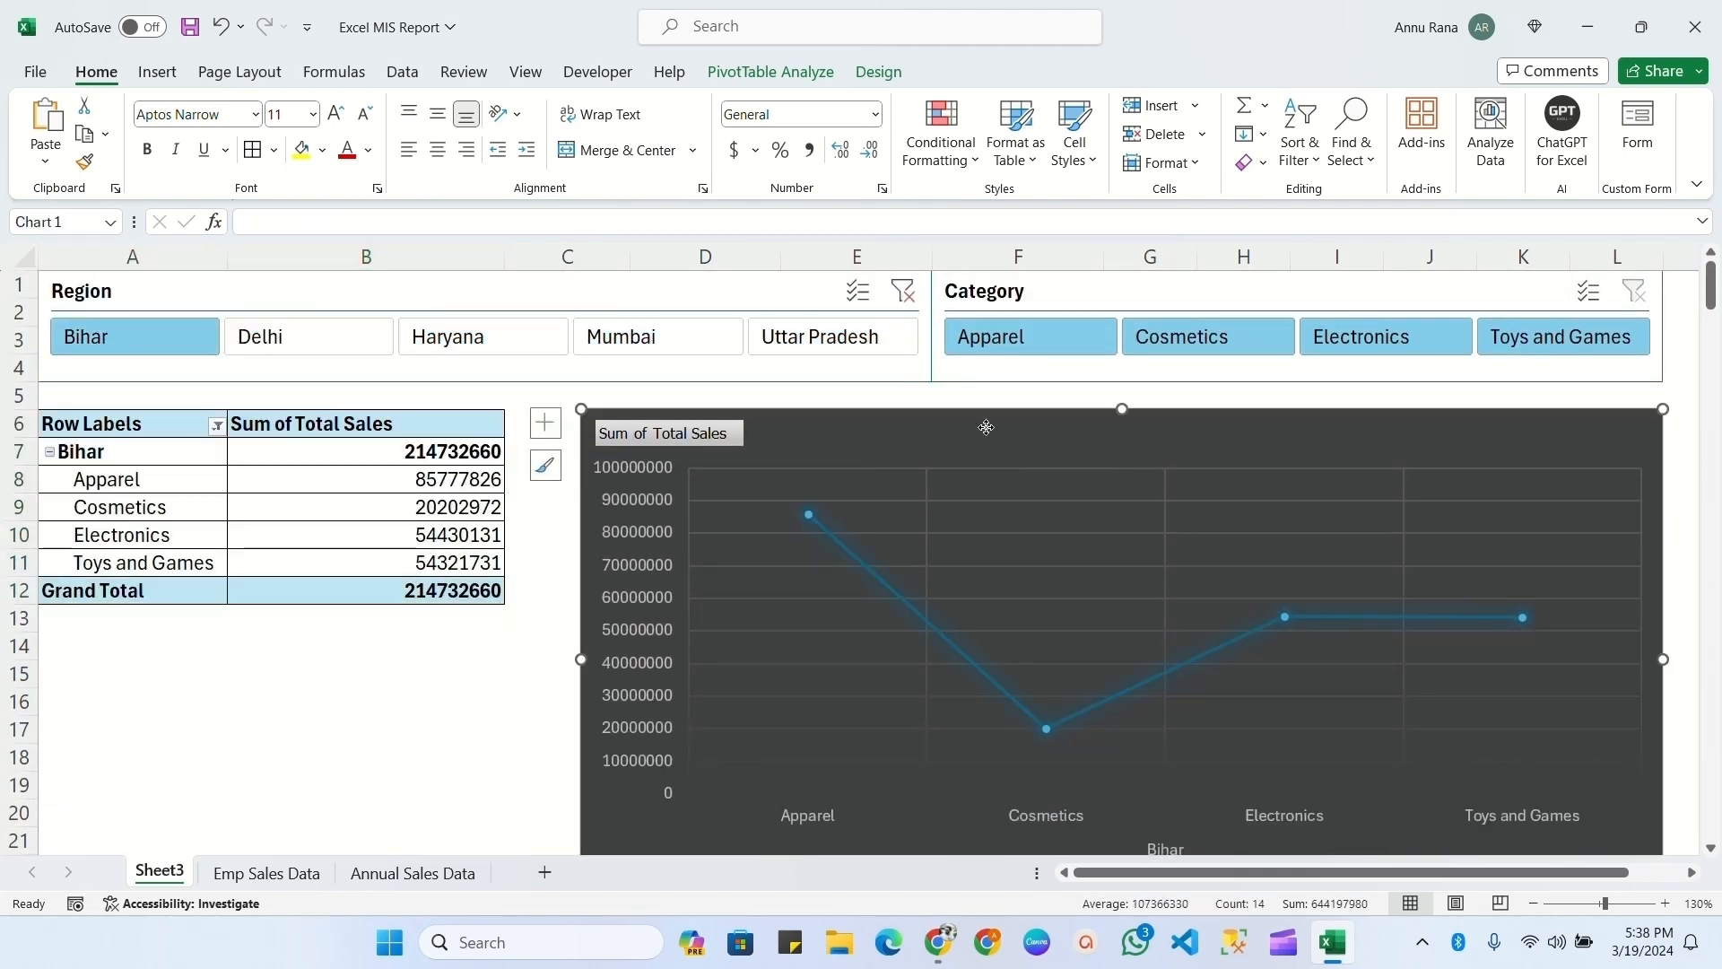
- Examine the Bihar rows in the employee PivotTable, including the sales person names and the total sales values
{"action": "scroll", "coordinate": [121, 424], "scroll_direction": "down", "scroll_amount": 10}
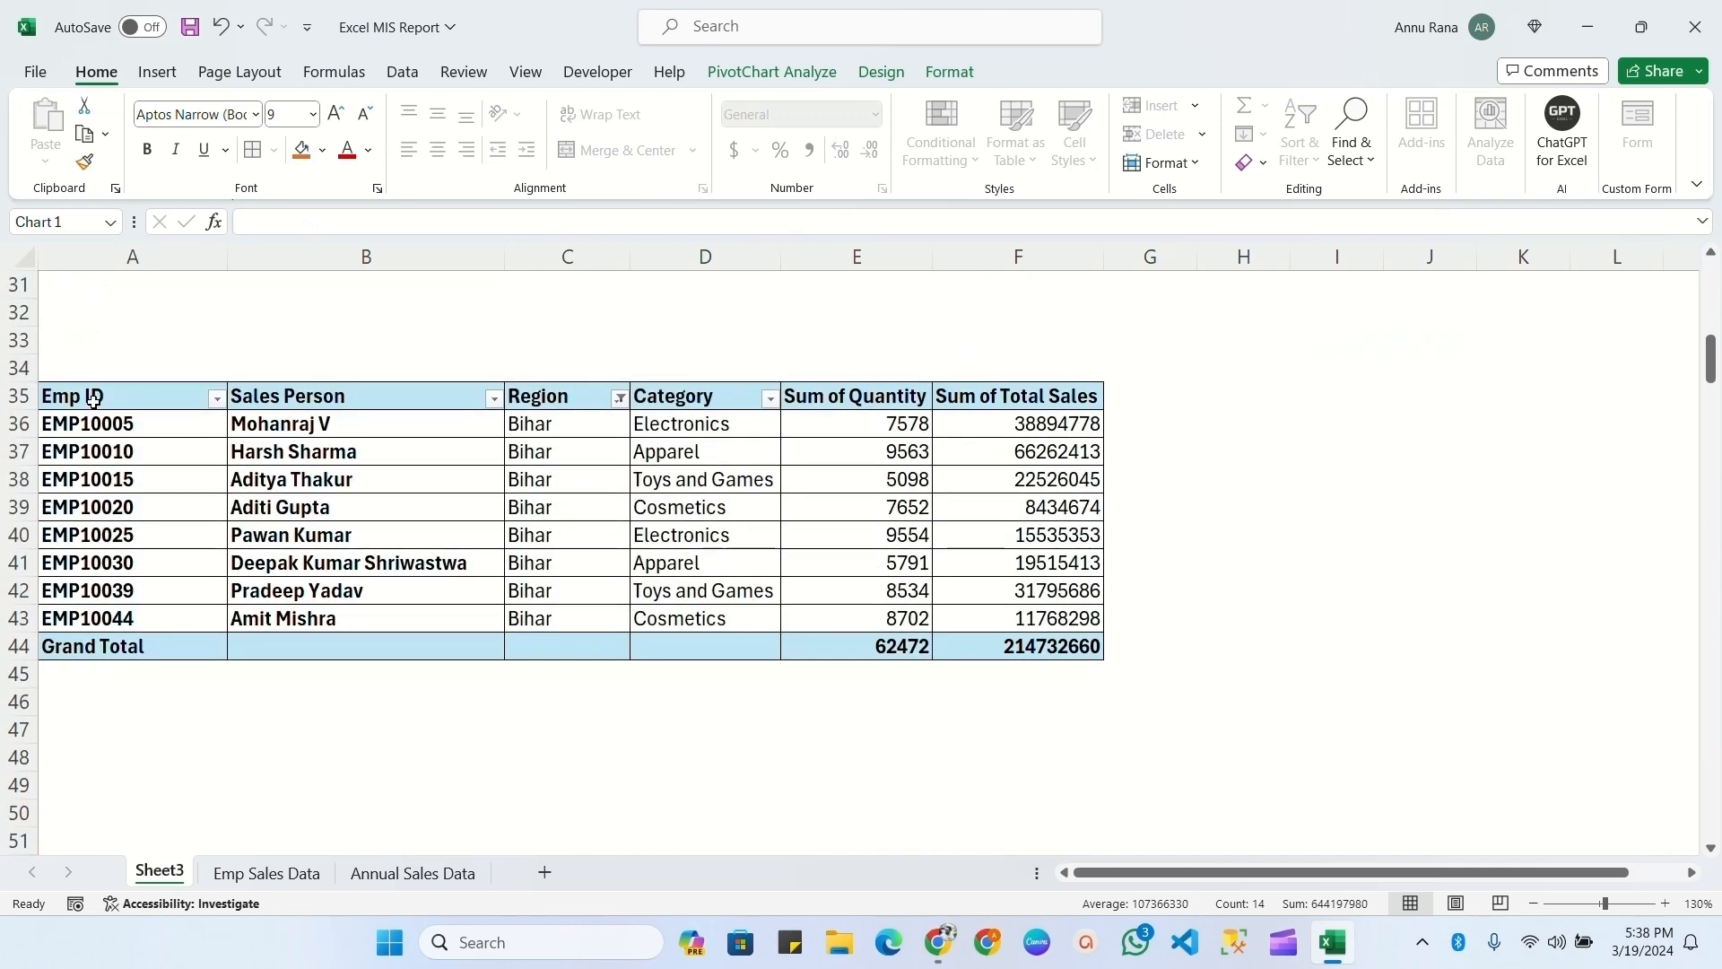
{"action": "left_click_drag", "start_coordinate": [95, 398], "coordinate": [1019, 639]}
{"action": "left_click", "coordinate": [377, 479]}
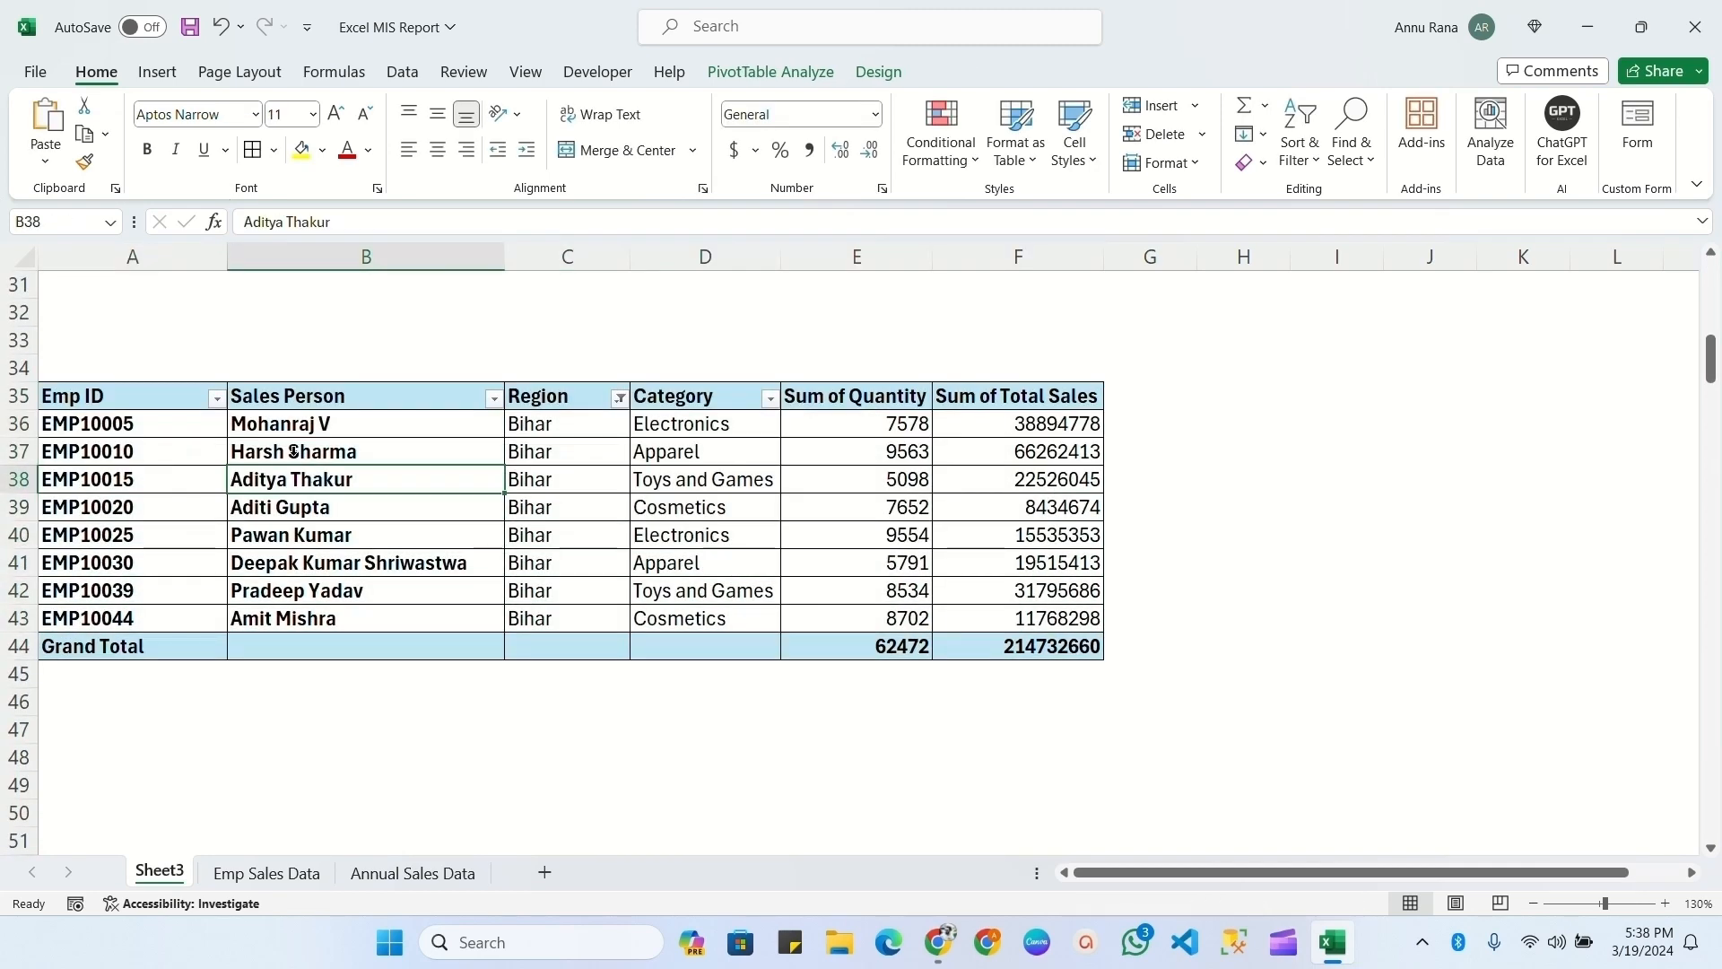
{"action": "left_click_drag", "start_coordinate": [295, 417], "coordinate": [359, 619]}
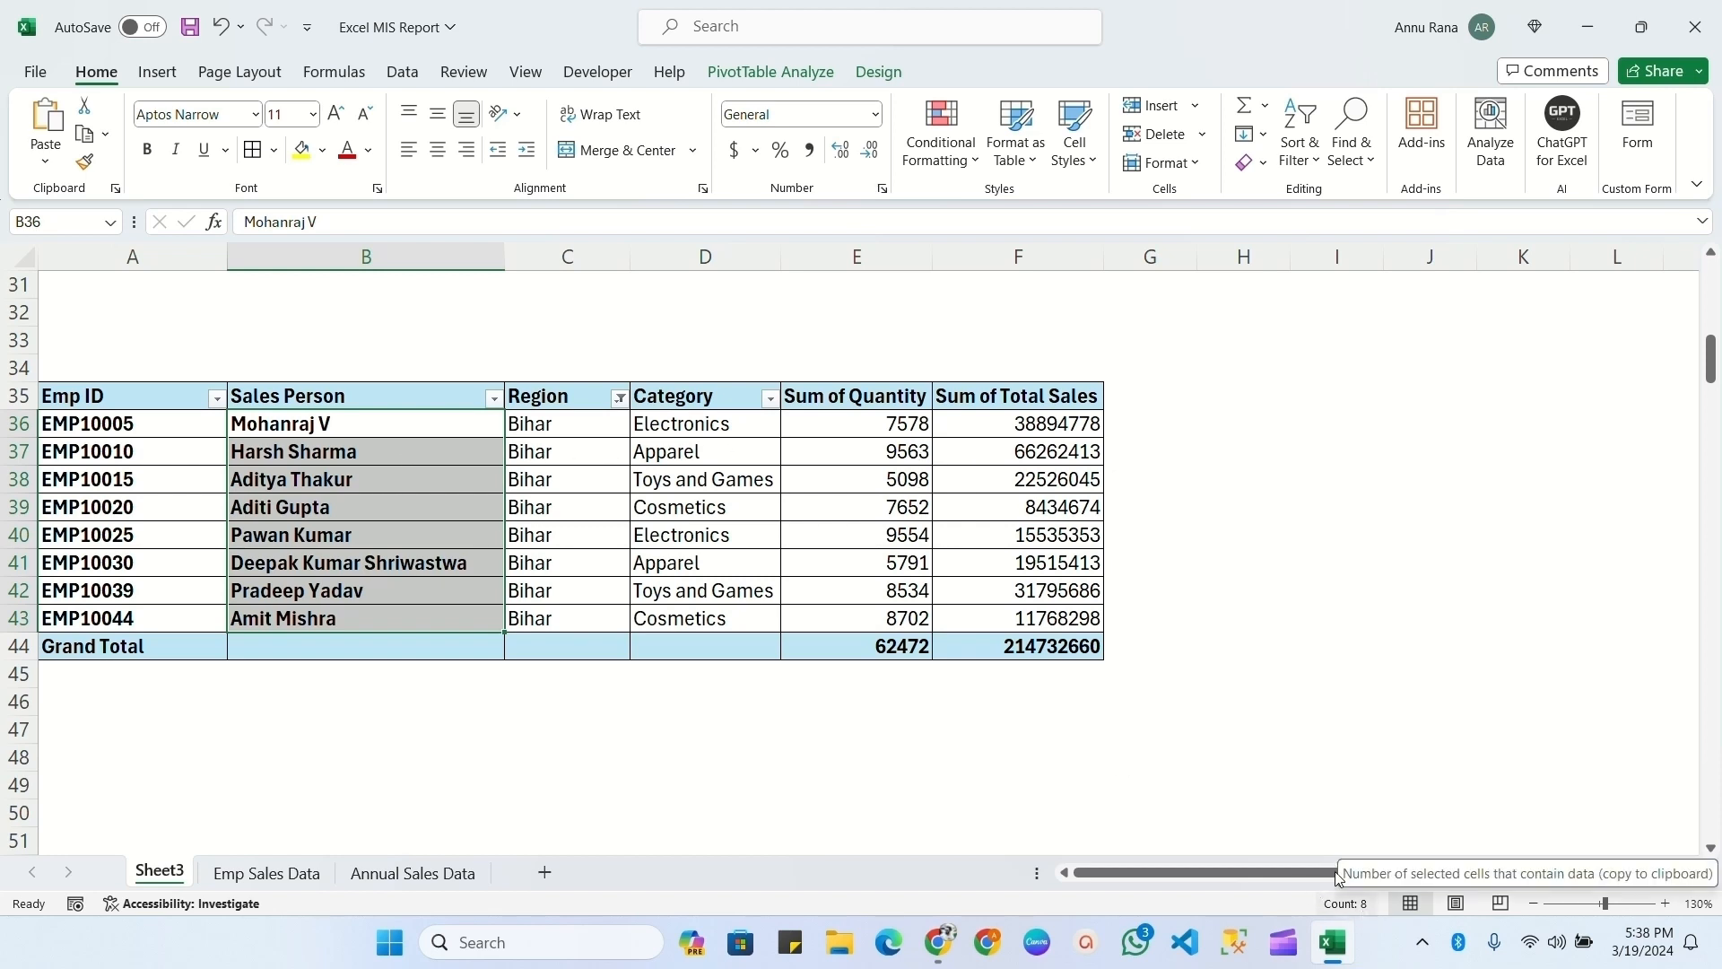
{"action": "left_click_drag", "start_coordinate": [1071, 428], "coordinate": [1076, 619]}
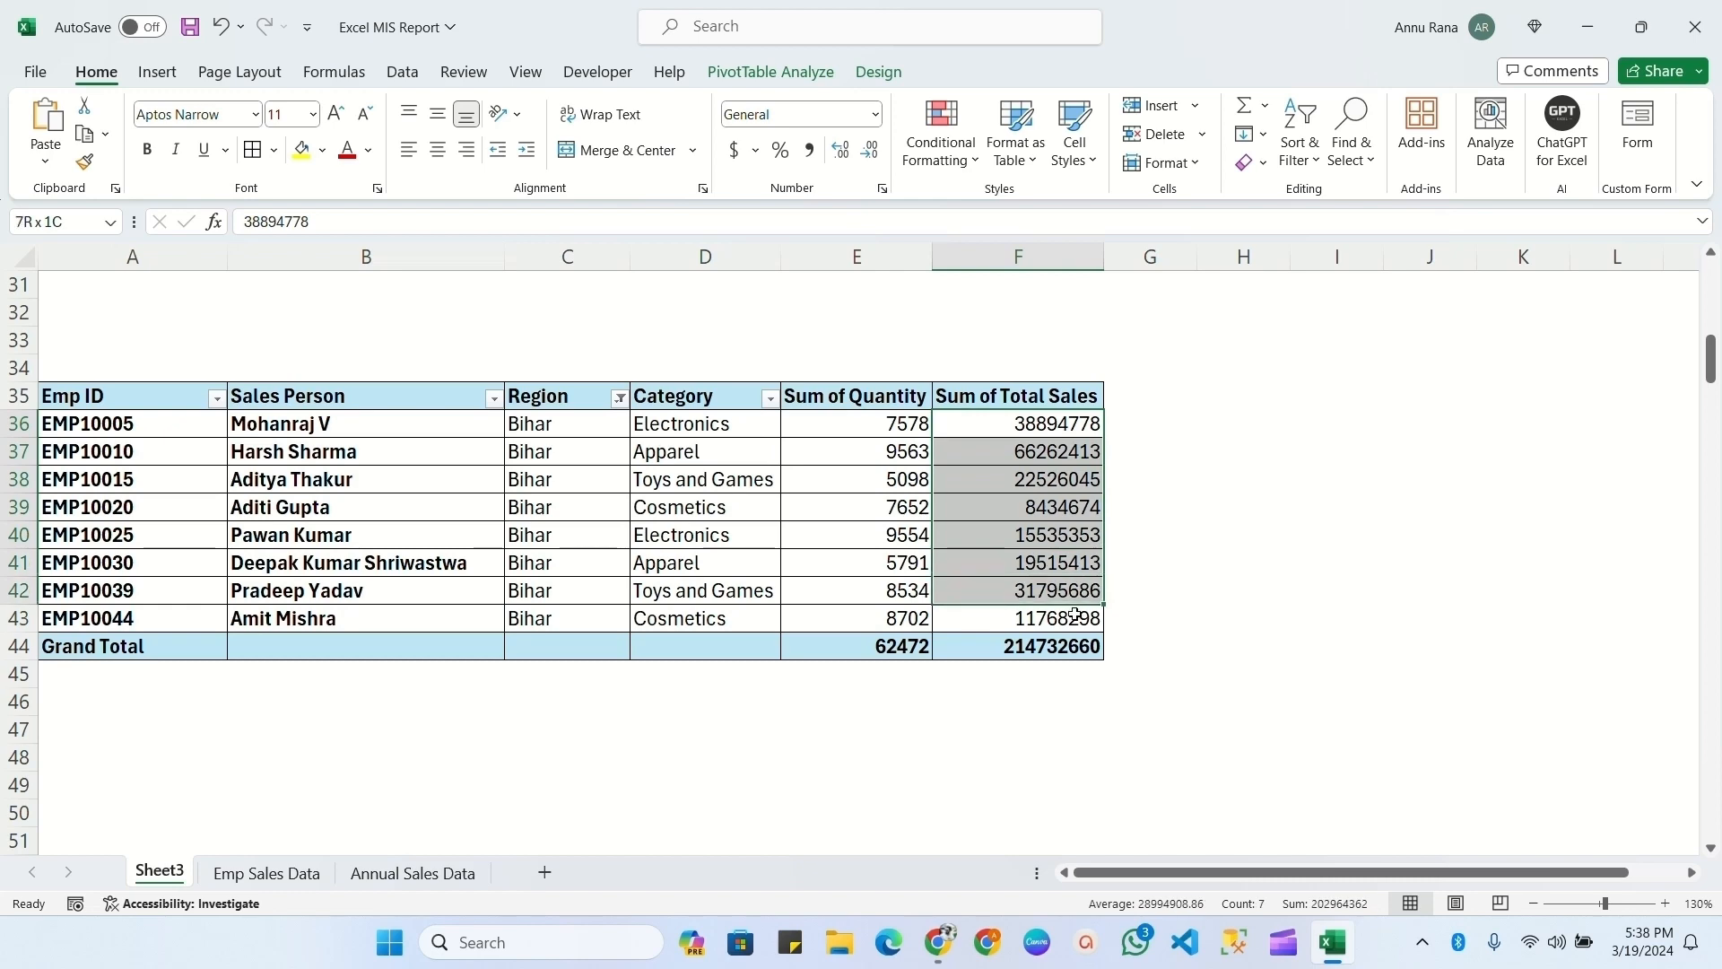
- Filter the report to the Delhi region and examine the employee PivotTable from its Emp ID header down
{"action": "scroll", "coordinate": [556, 553], "scroll_direction": "up", "scroll_amount": 10}
{"action": "left_click", "coordinate": [287, 337]}
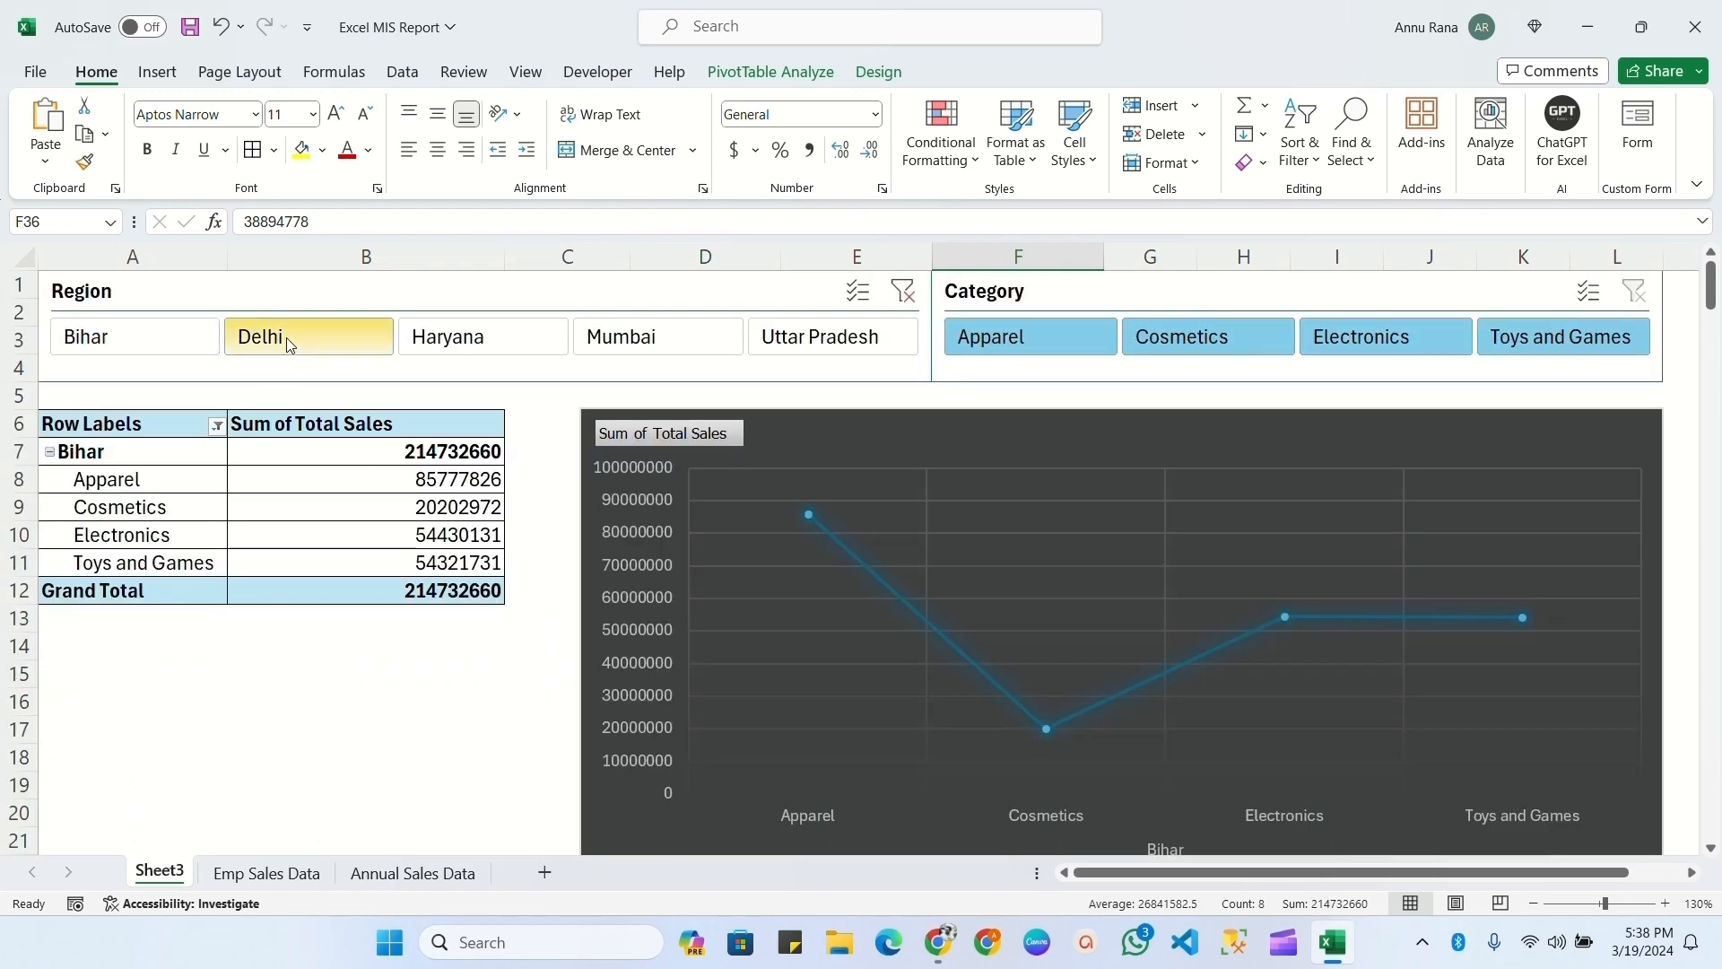
{"action": "scroll", "coordinate": [243, 466], "scroll_direction": "down", "scroll_amount": 10}
{"action": "left_click_drag", "start_coordinate": [90, 395], "coordinate": [1004, 729]}
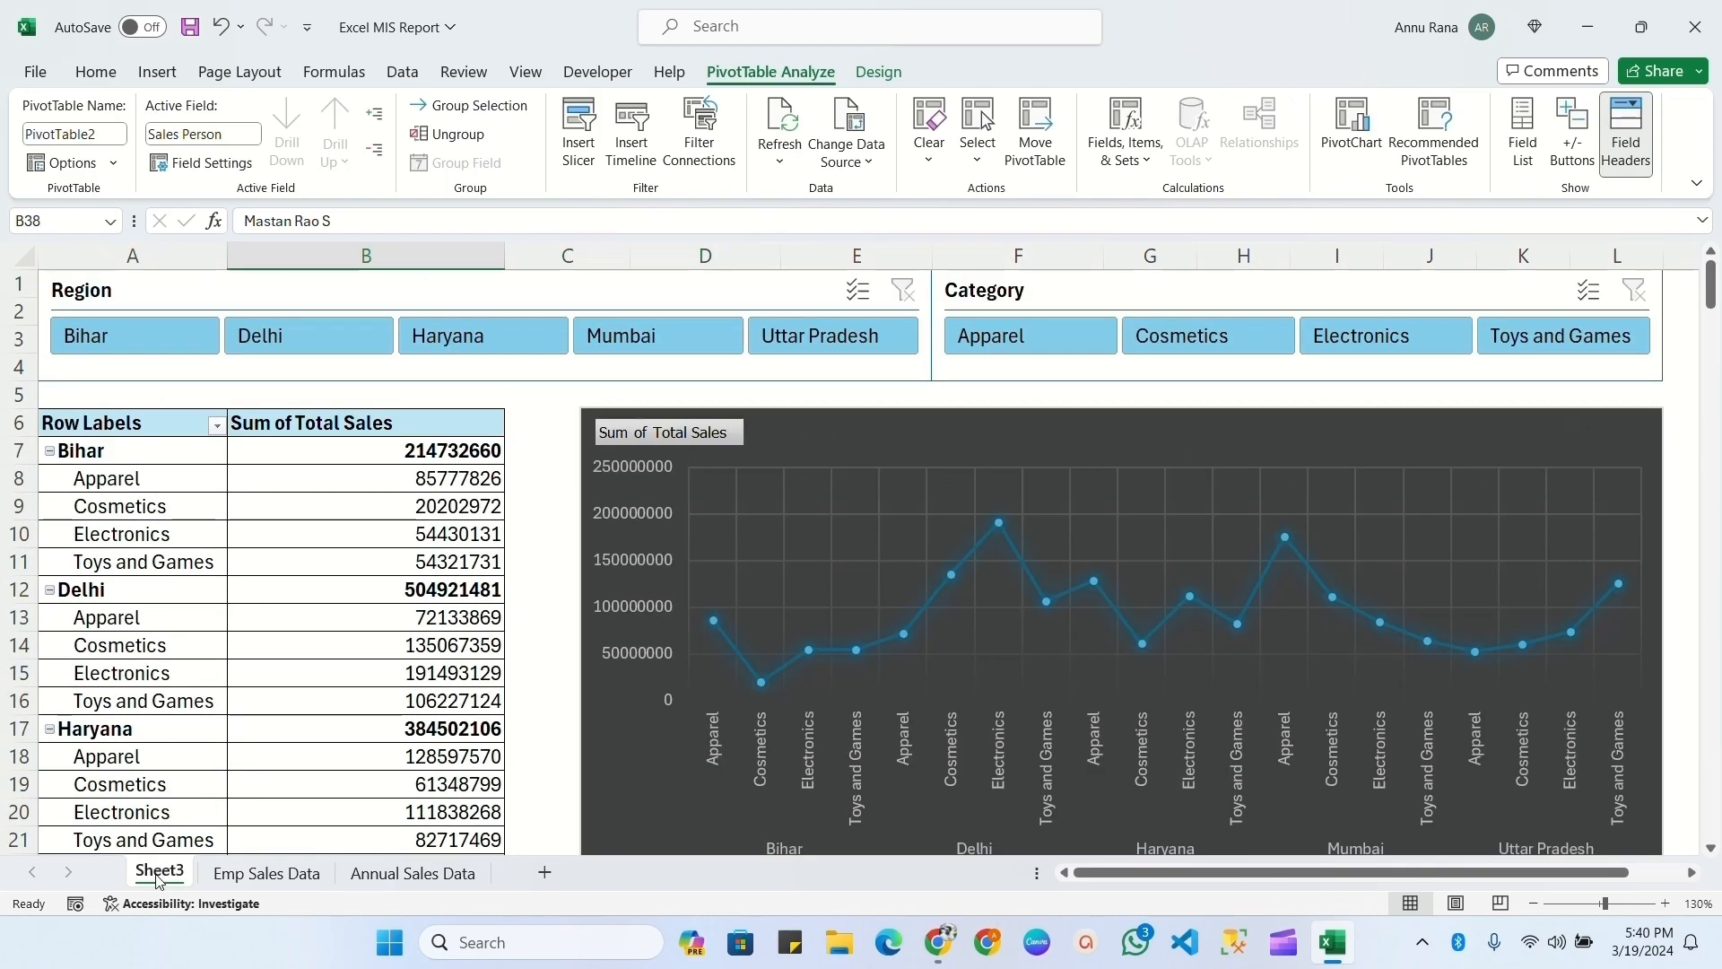
- Rename Sheet3 as Sale Dashboard and go to the Annual Sales Data sheet
{"action": "right_click", "coordinate": [157, 879]}
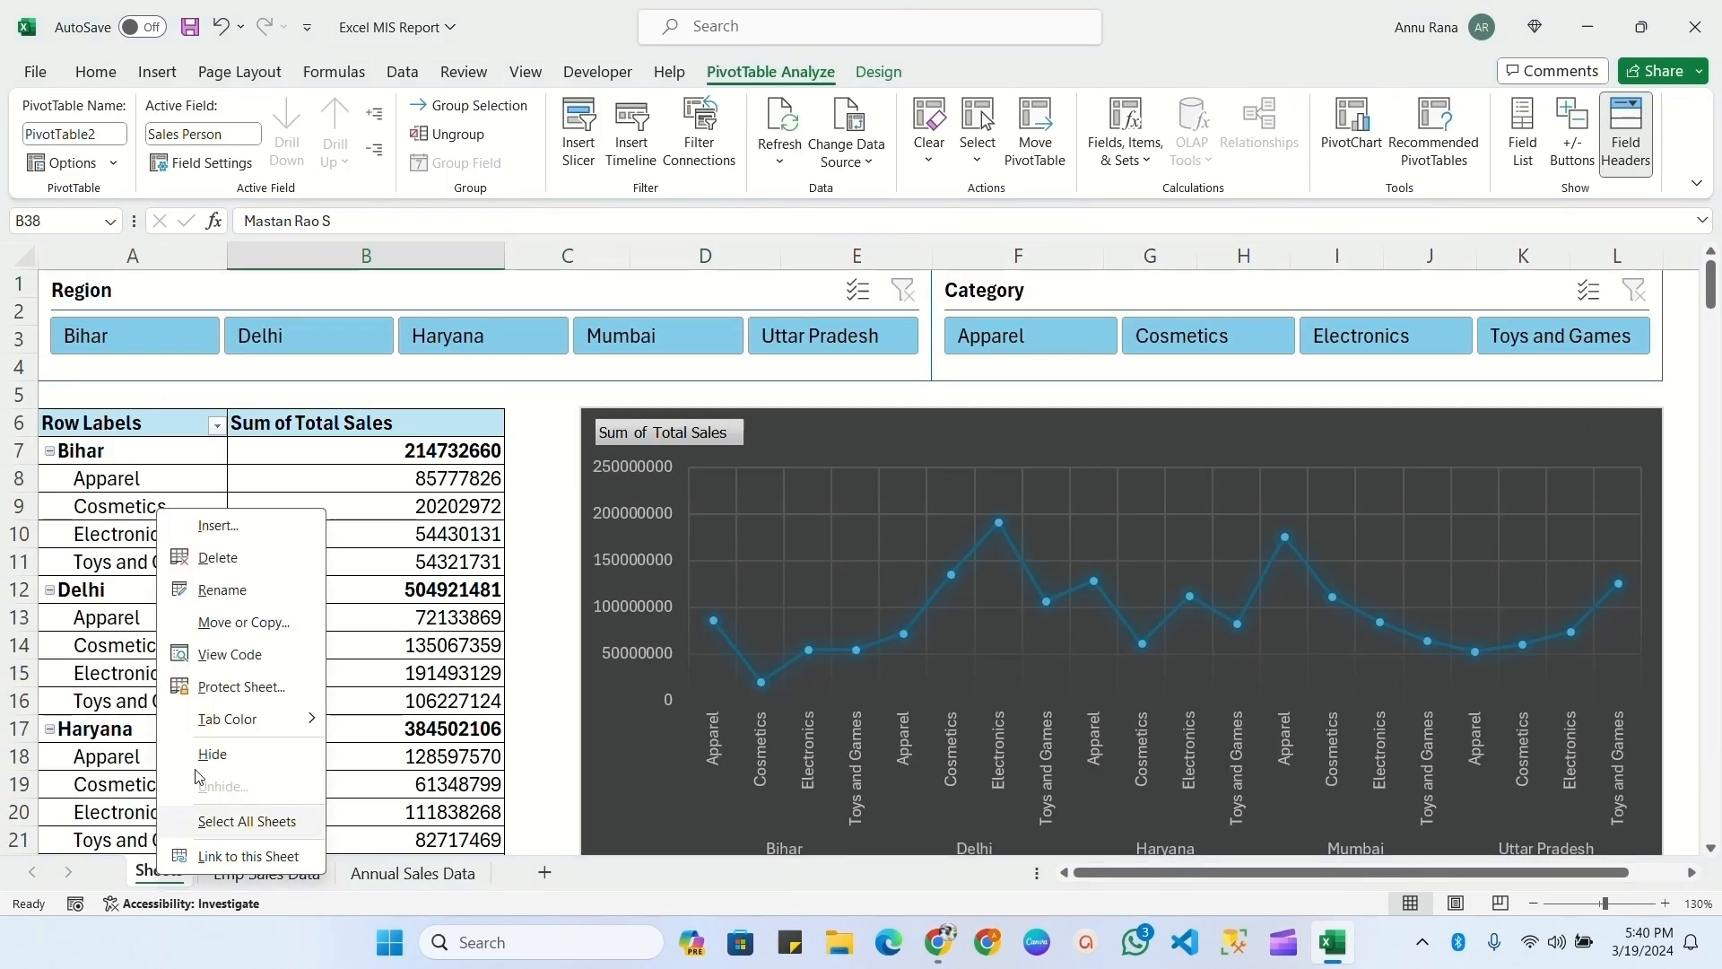
{"action": "left_click", "coordinate": [231, 594]}
{"action": "type", "text": "Sale Dashboard"}
{"action": "key", "text": "Return"}
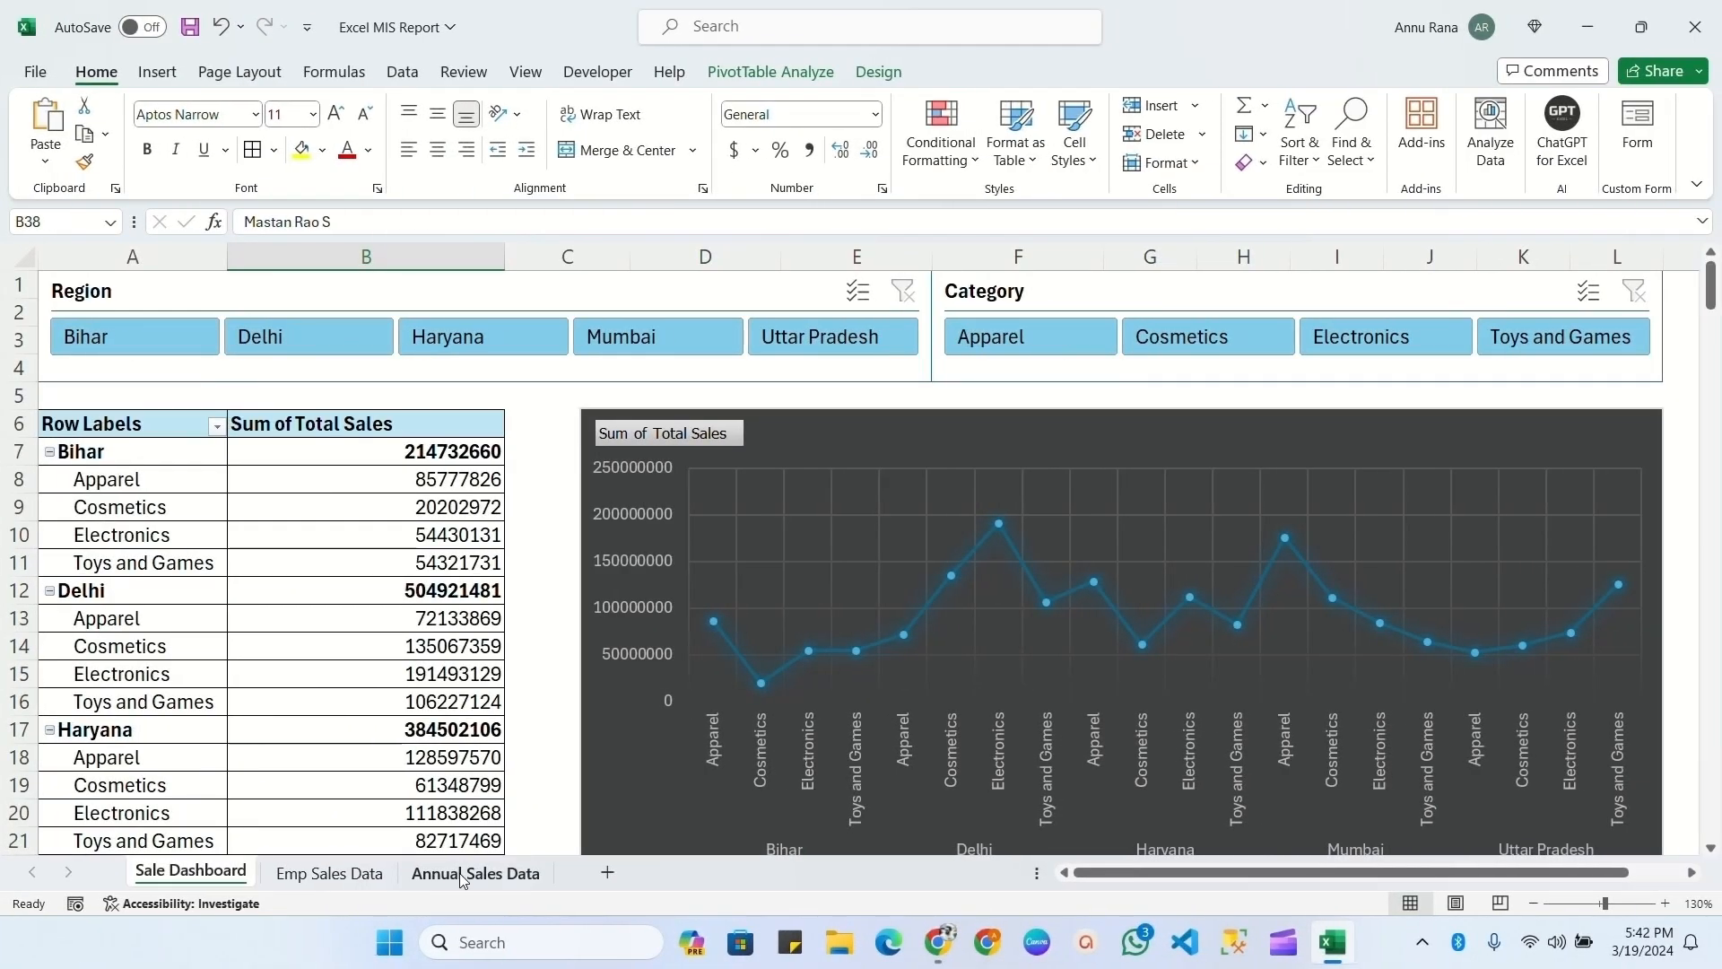
{"action": "left_click", "coordinate": [463, 875]}
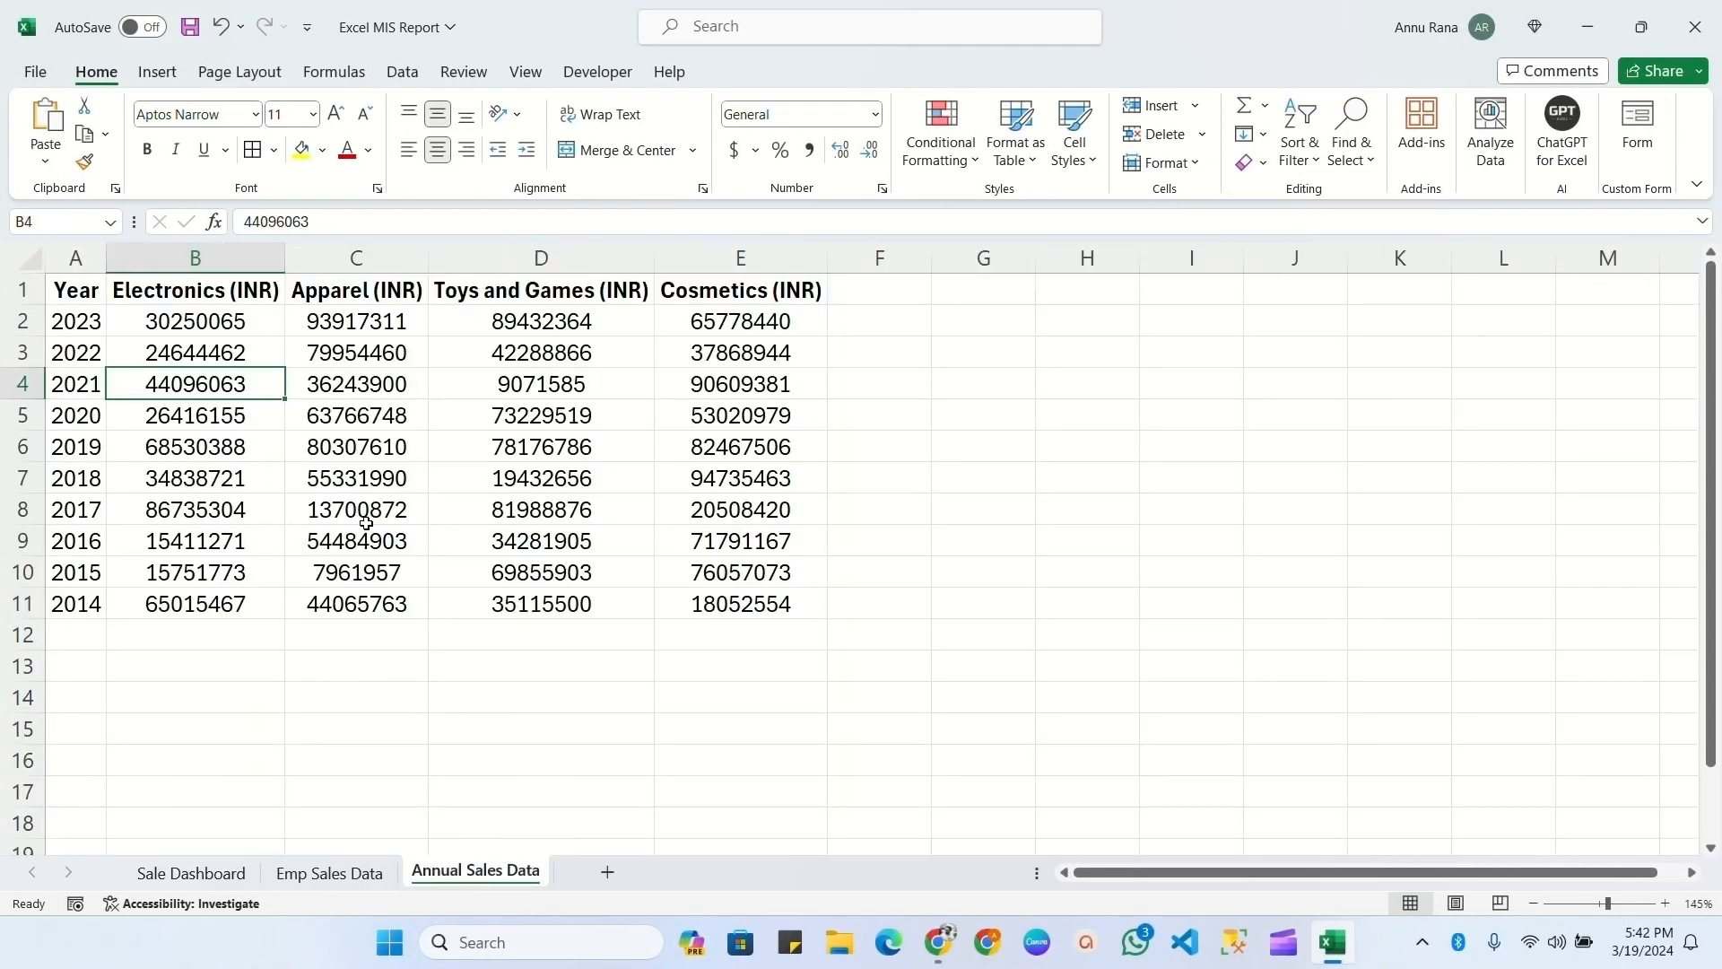
{"action": "left_click", "coordinate": [741, 352]}
{"action": "left_click", "coordinate": [72, 287]}
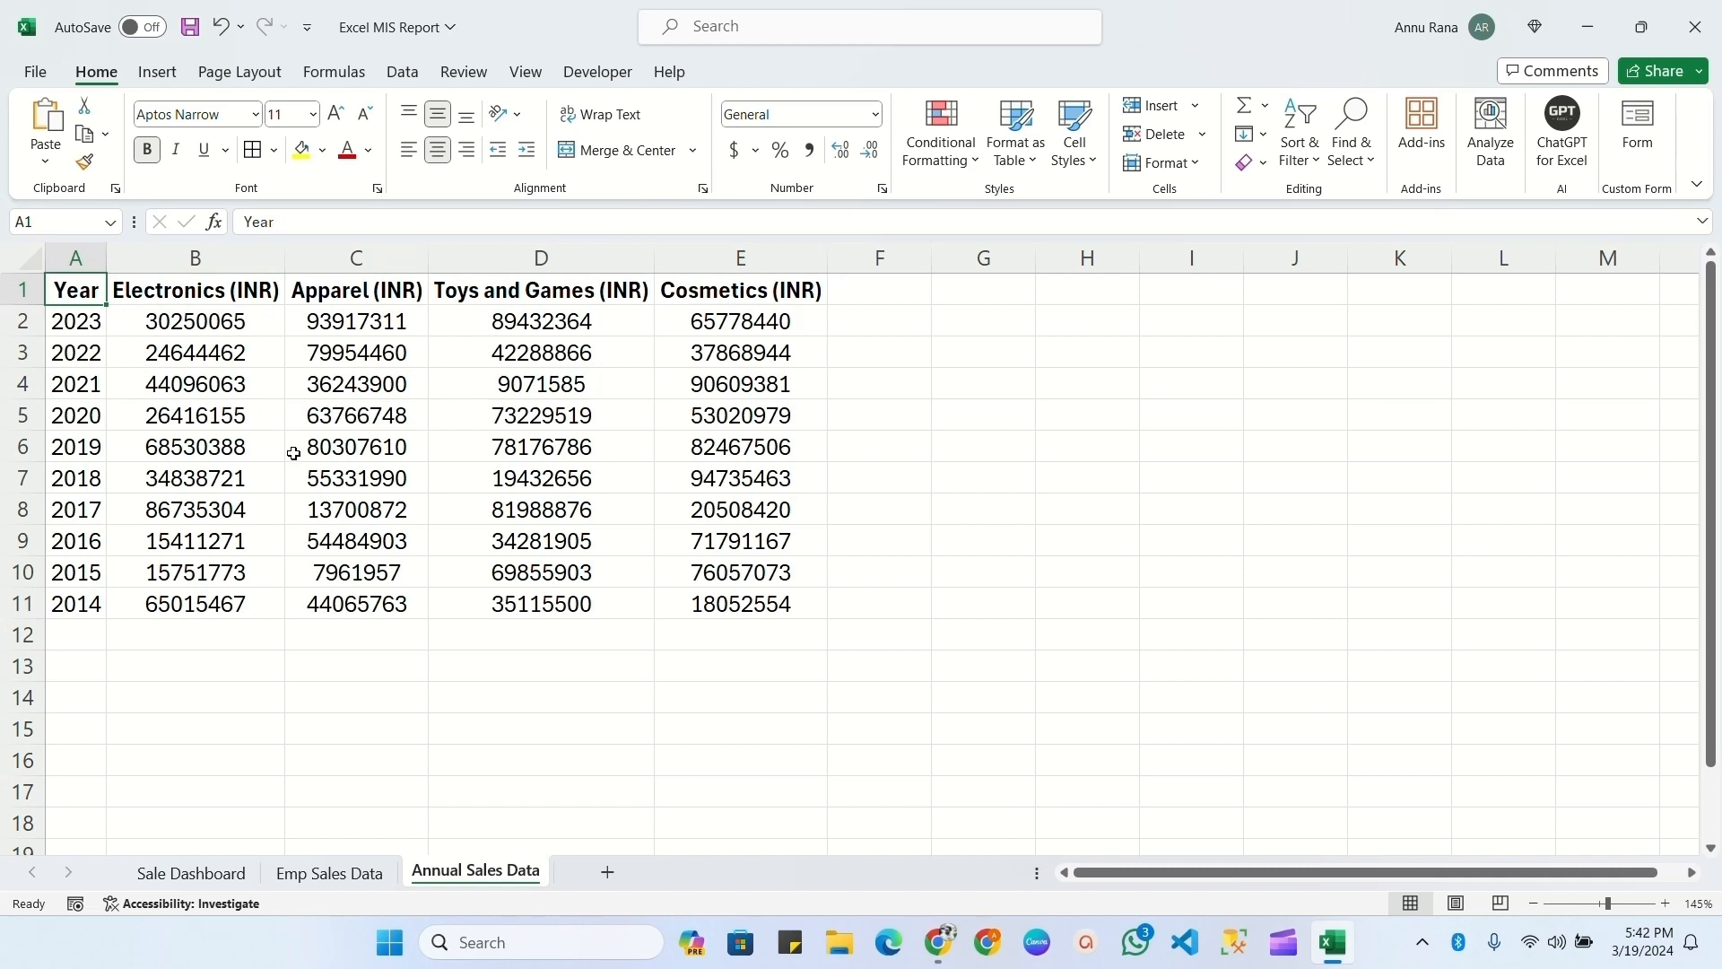
{"action": "key", "text": "ctrl+a"}
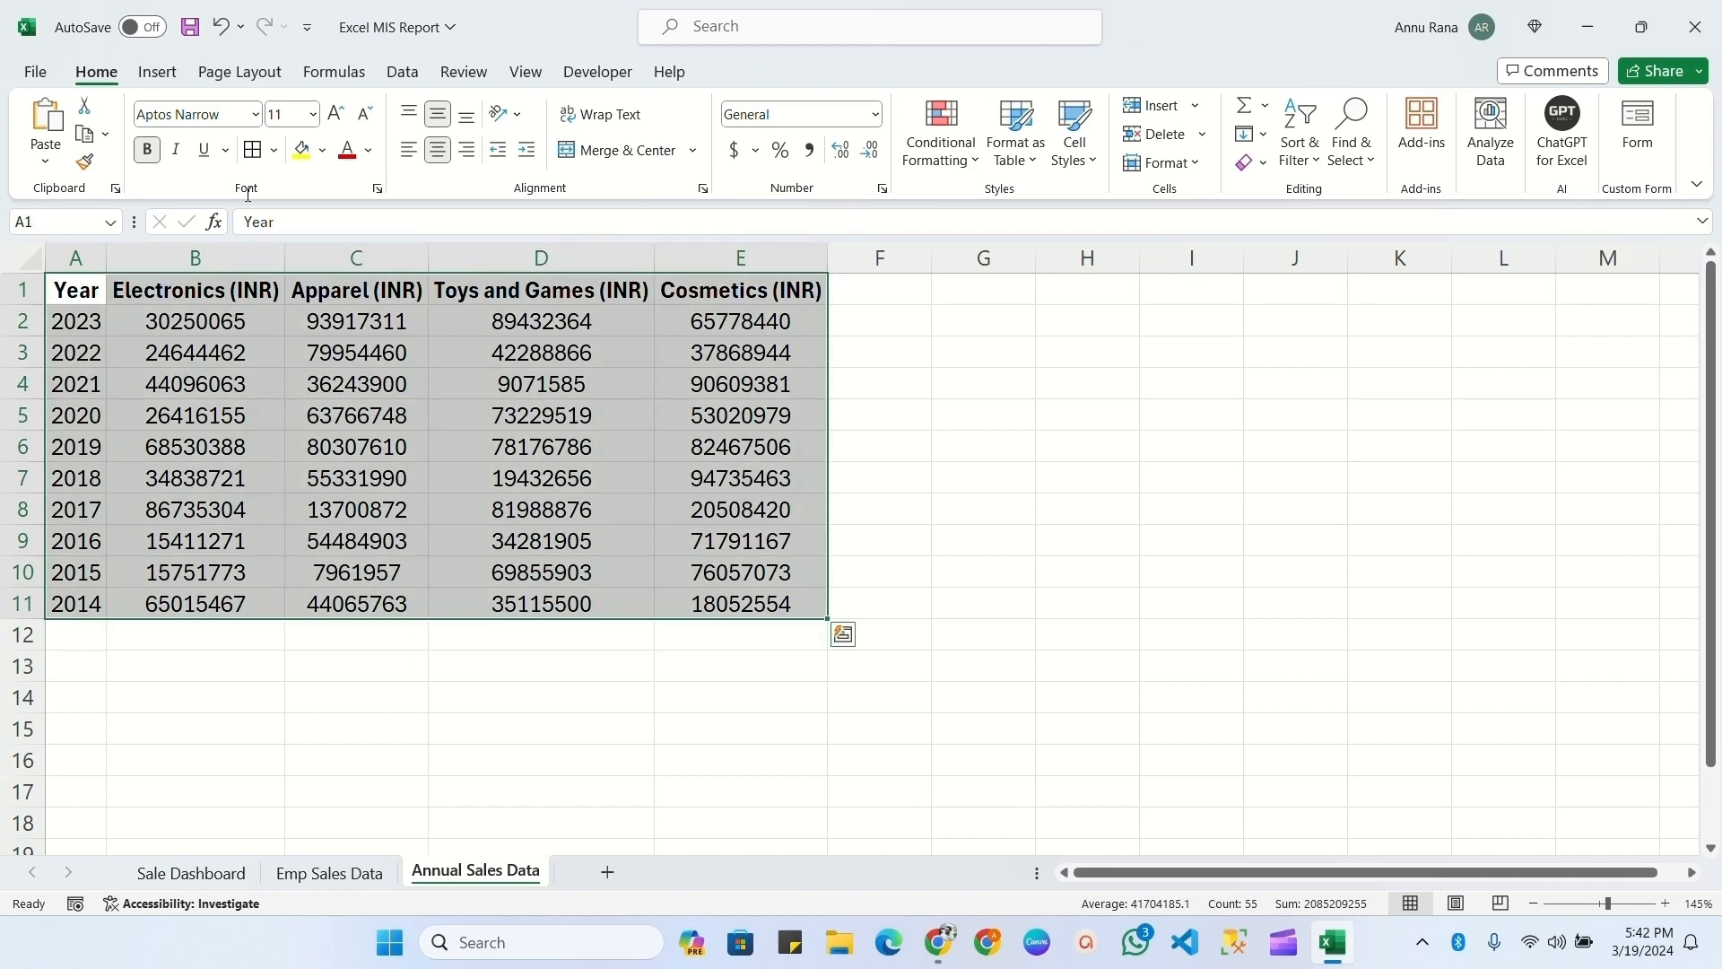
{"action": "left_click", "coordinate": [157, 72]}
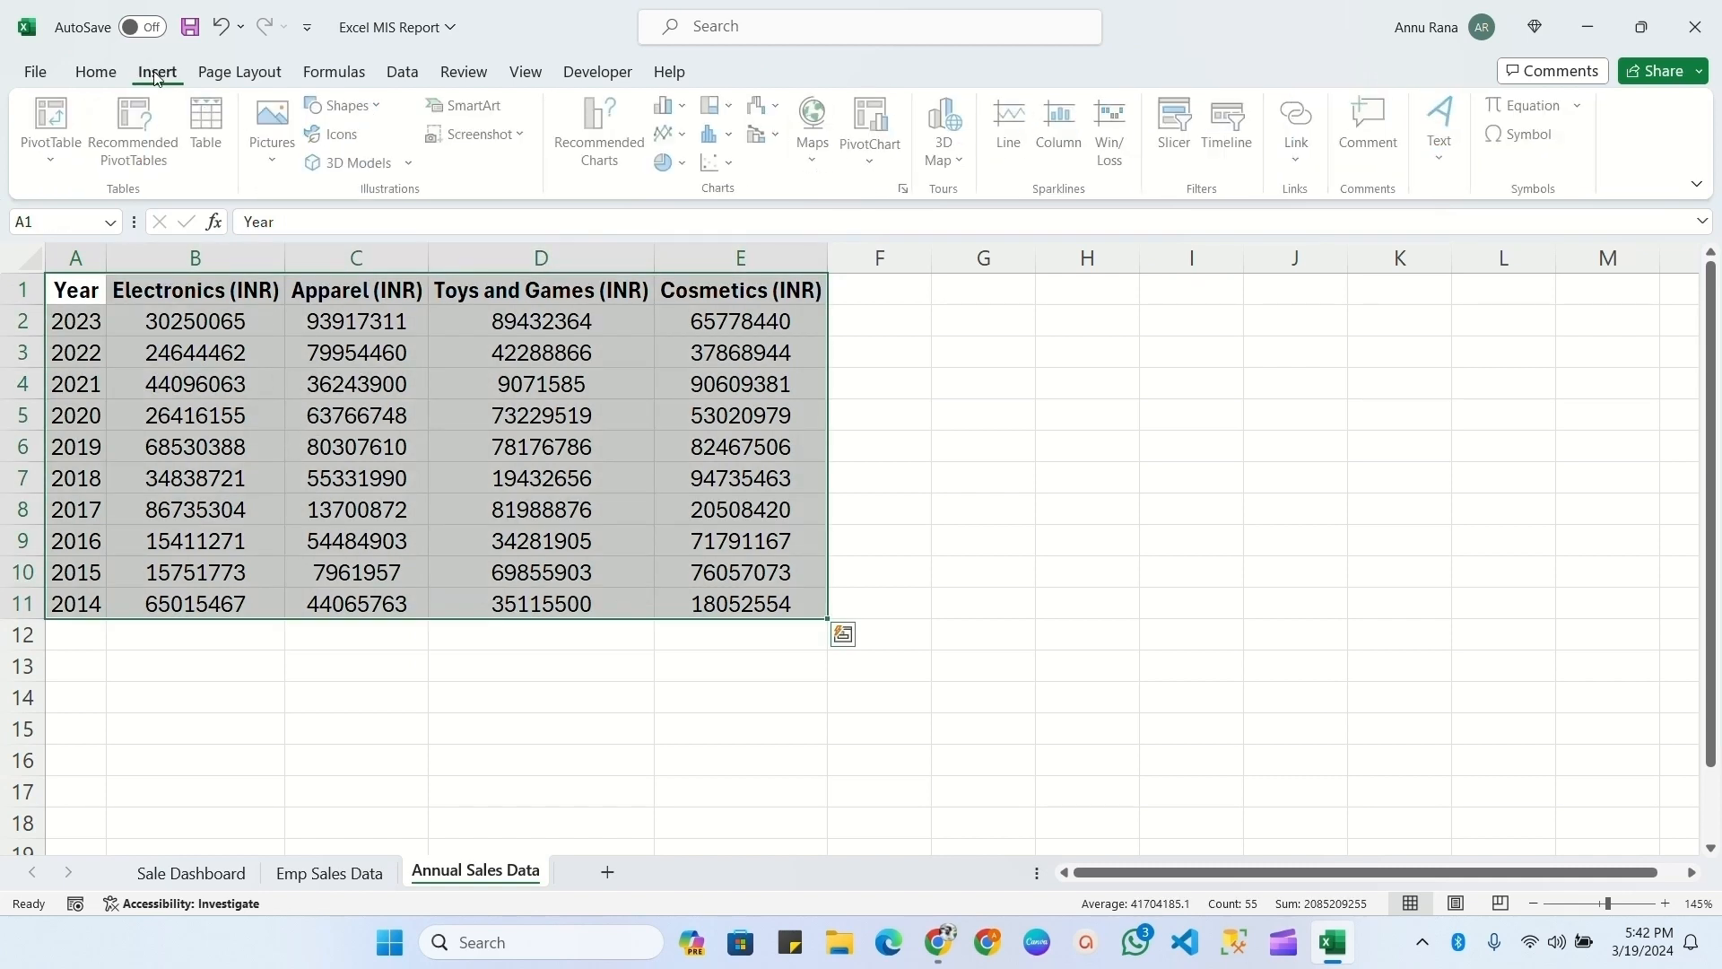
{"action": "left_click", "coordinate": [209, 126]}
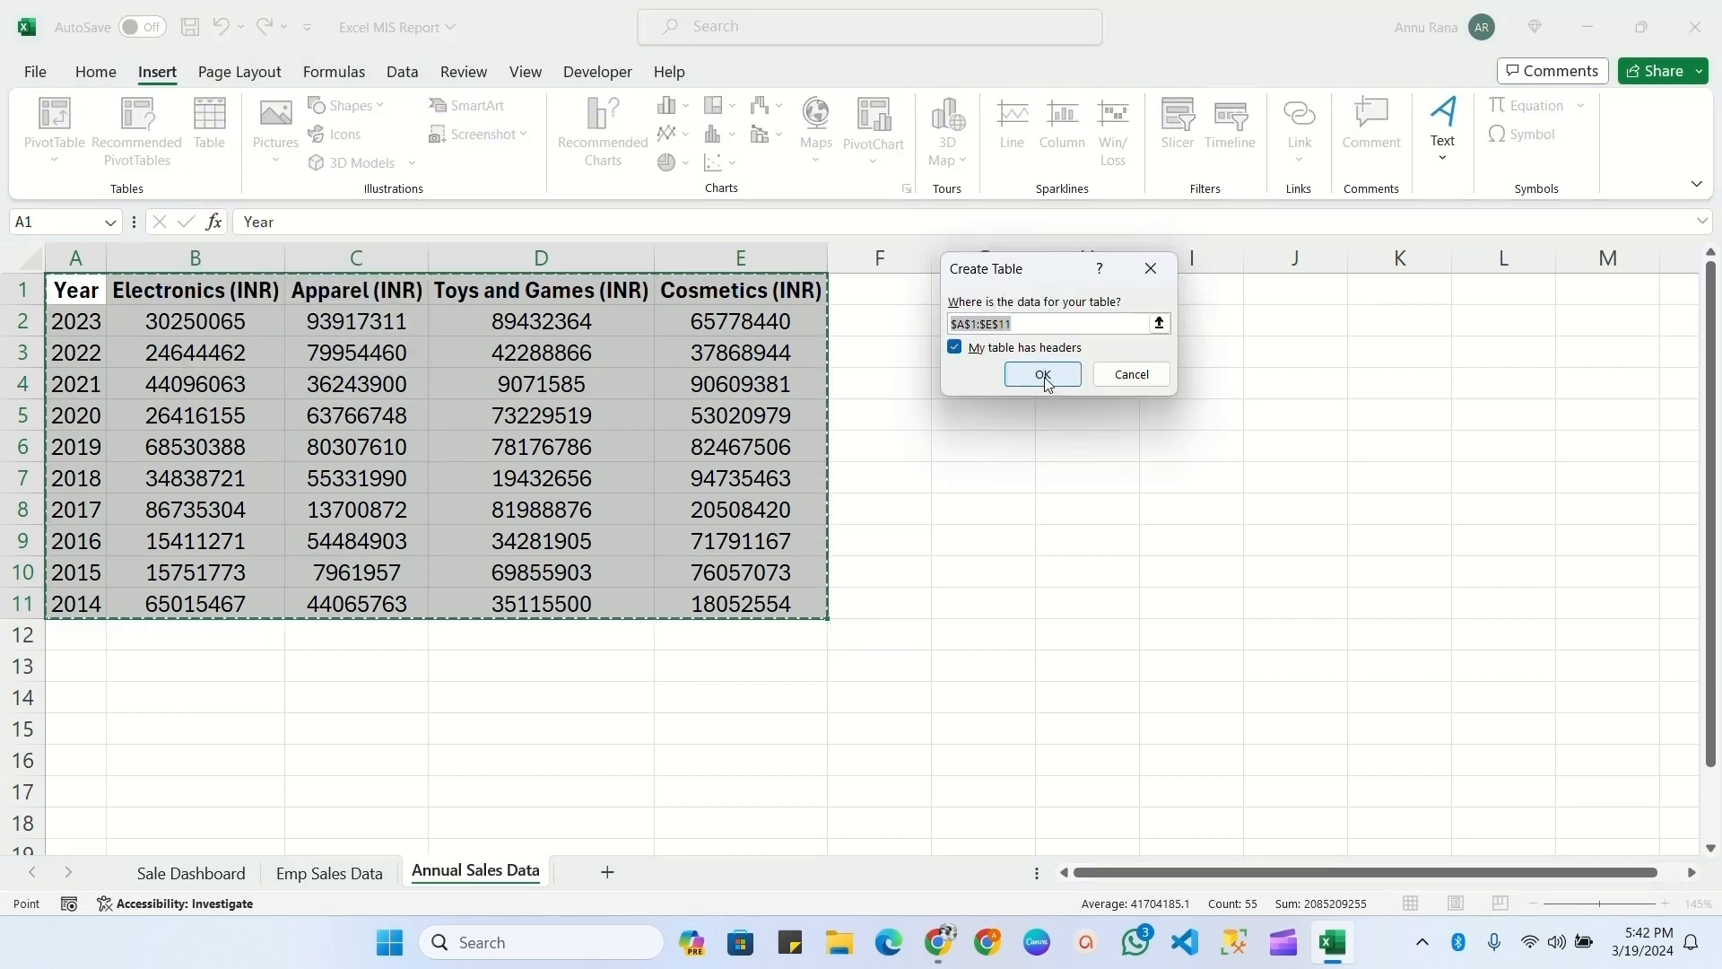
{"action": "left_click", "coordinate": [1043, 377]}
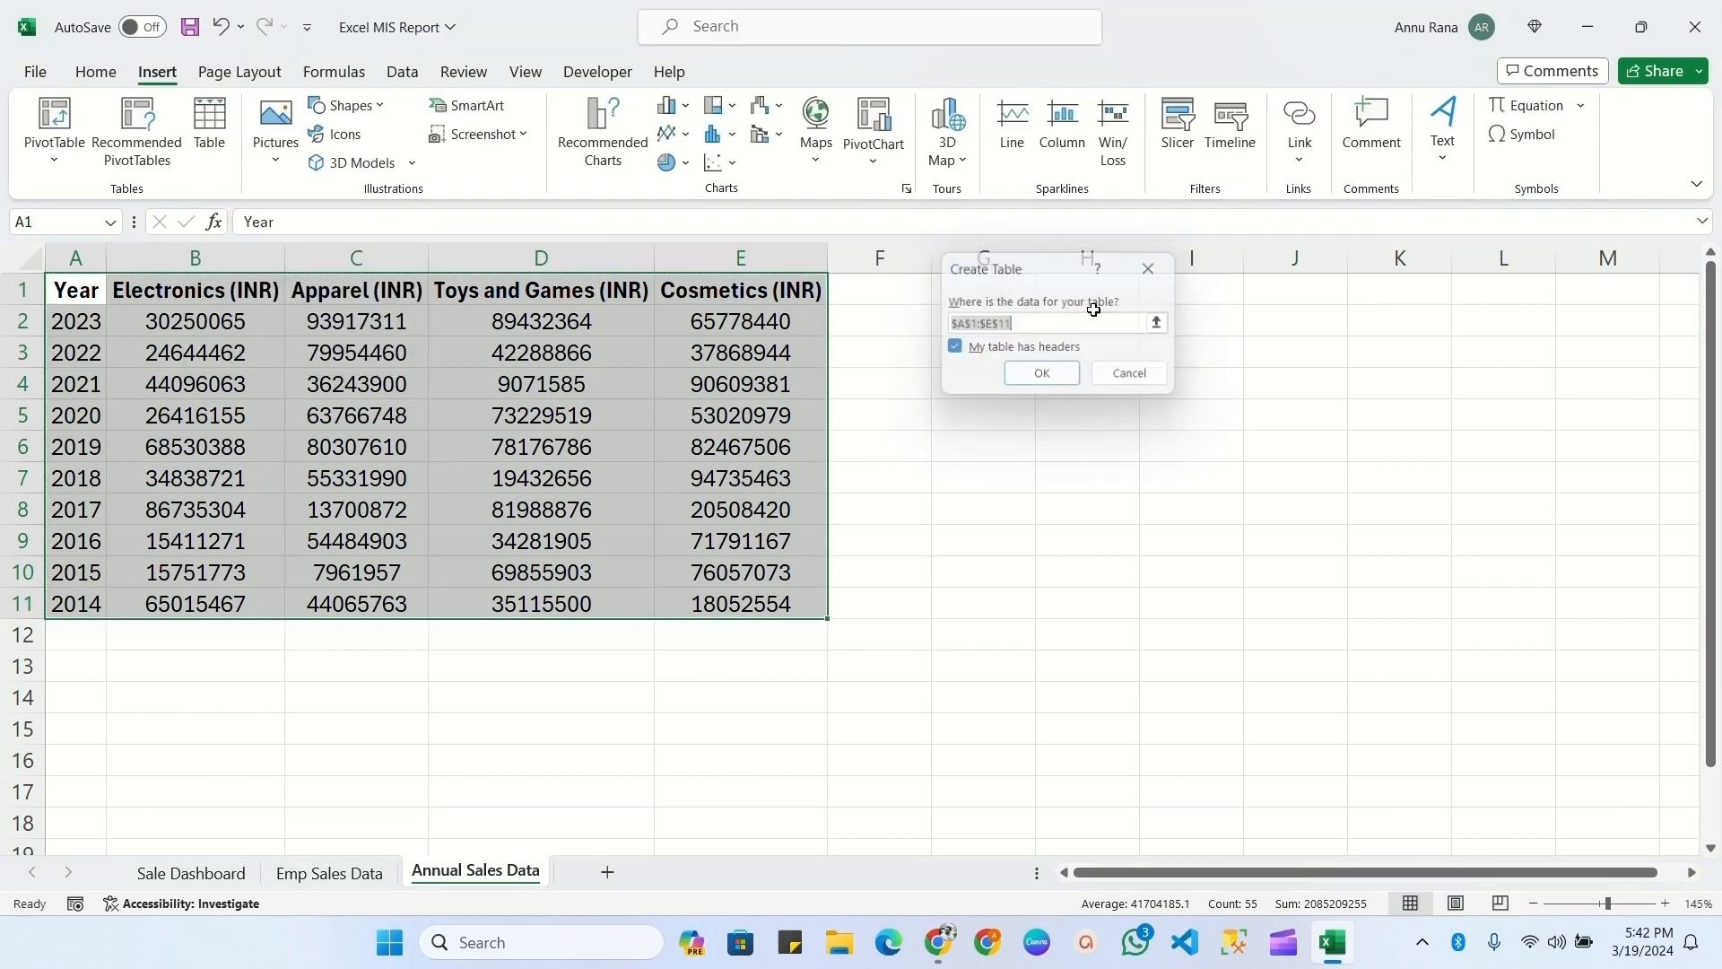
- Convert the annual sales range A1:E11 into a table with headers
{"action": "left_click", "coordinate": [376, 395]}
{"action": "key", "text": "ctrl+a"}
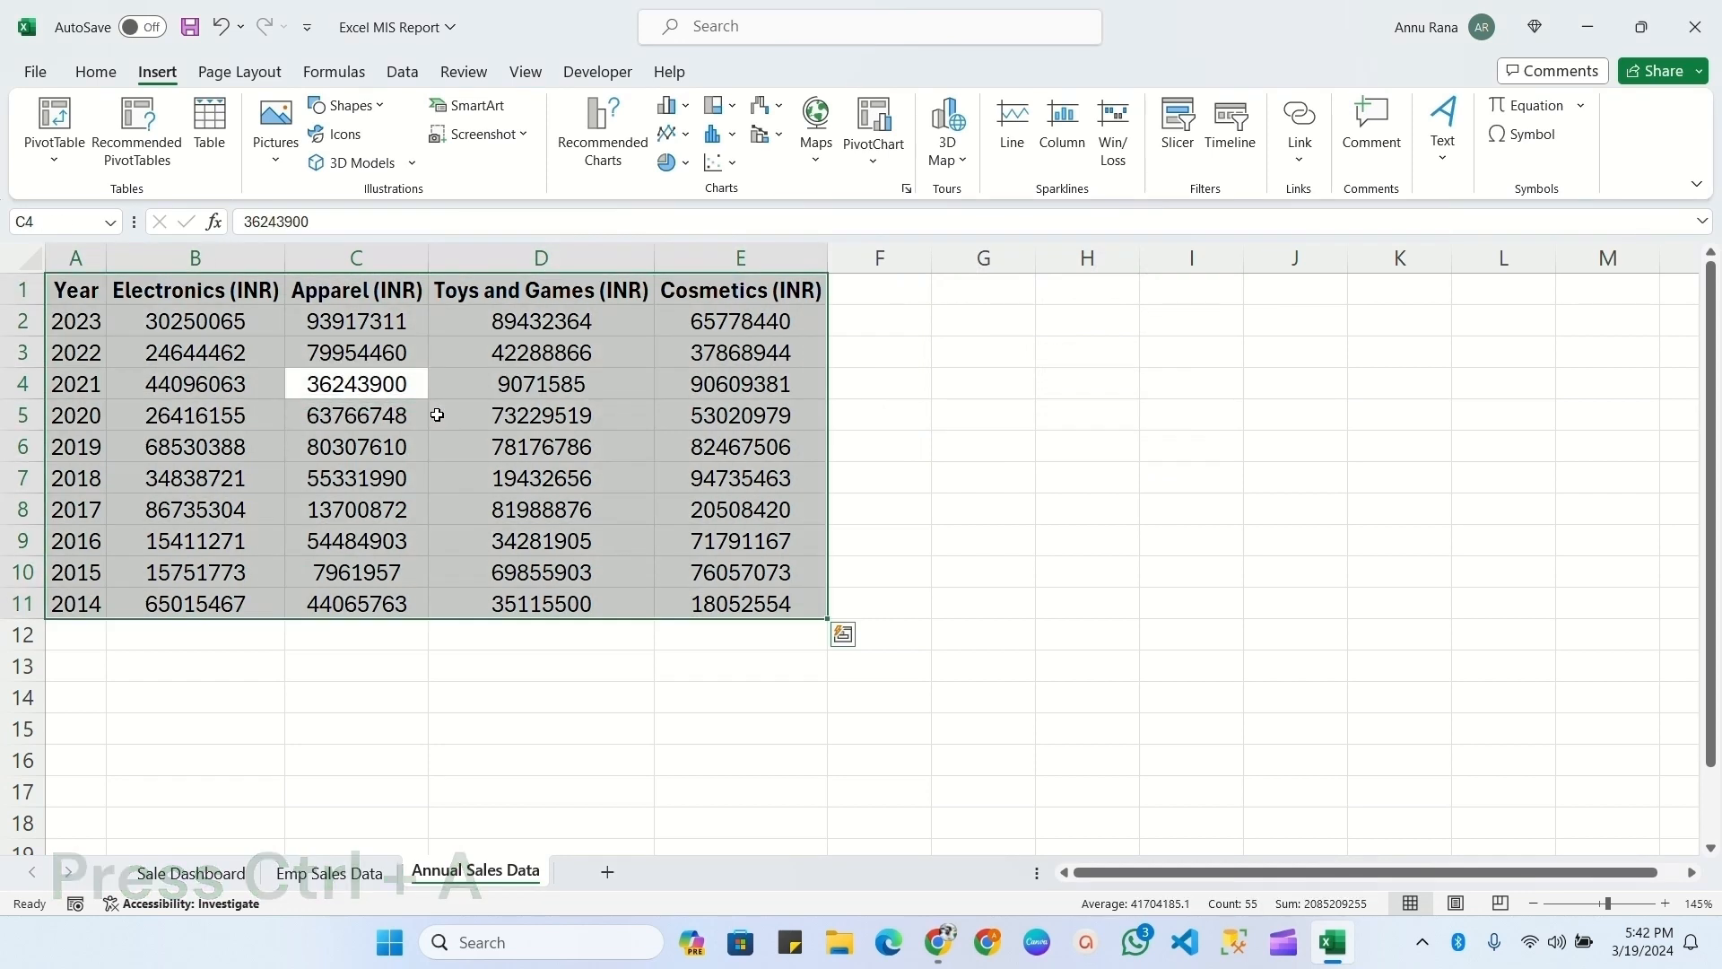
{"action": "key", "text": "ctrl+t"}
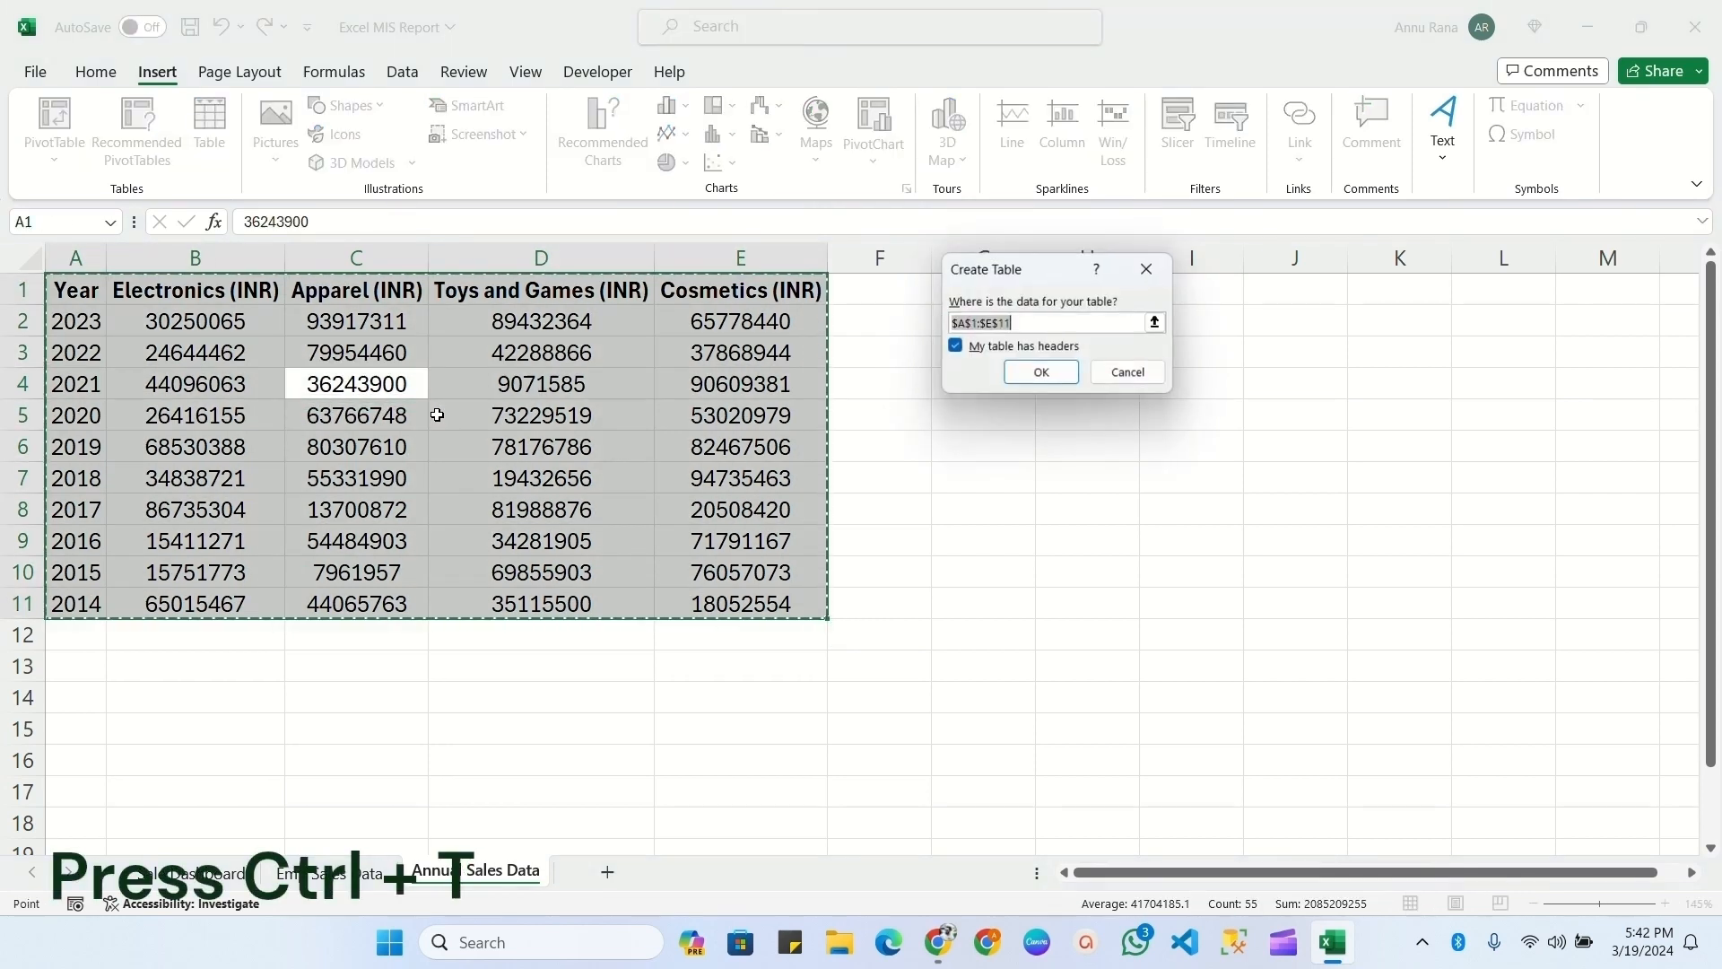
{"action": "left_click_drag", "start_coordinate": [1050, 271], "coordinate": [1009, 370]}
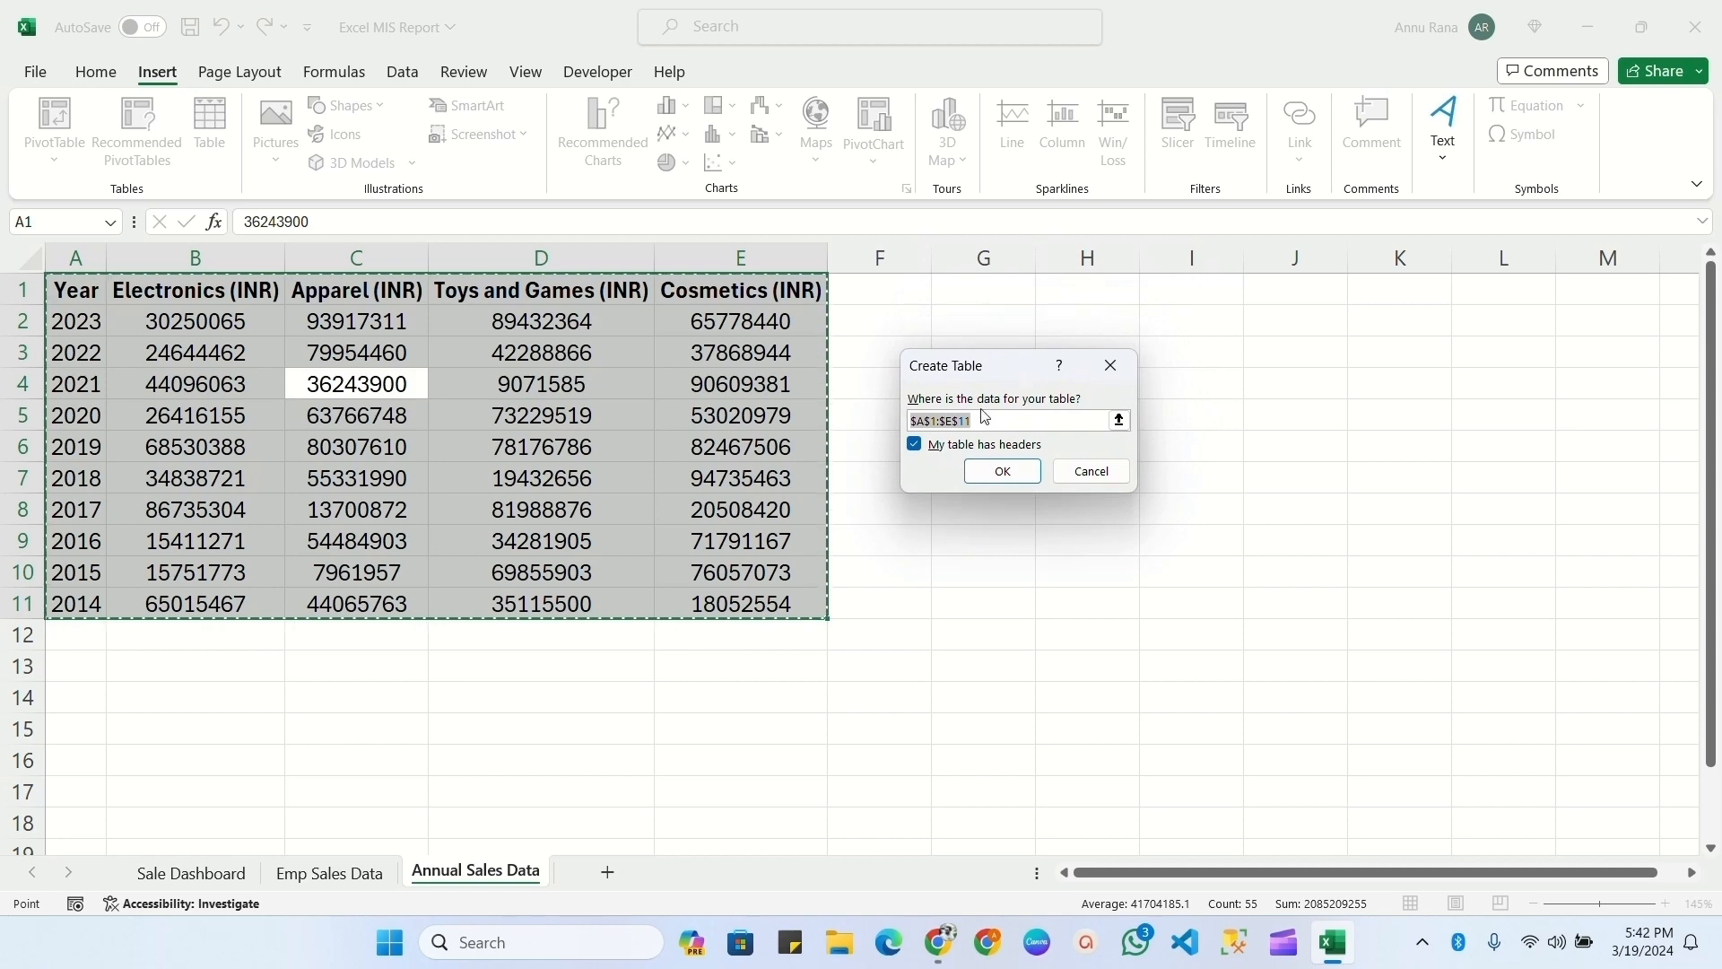
{"action": "left_click", "coordinate": [1003, 475]}
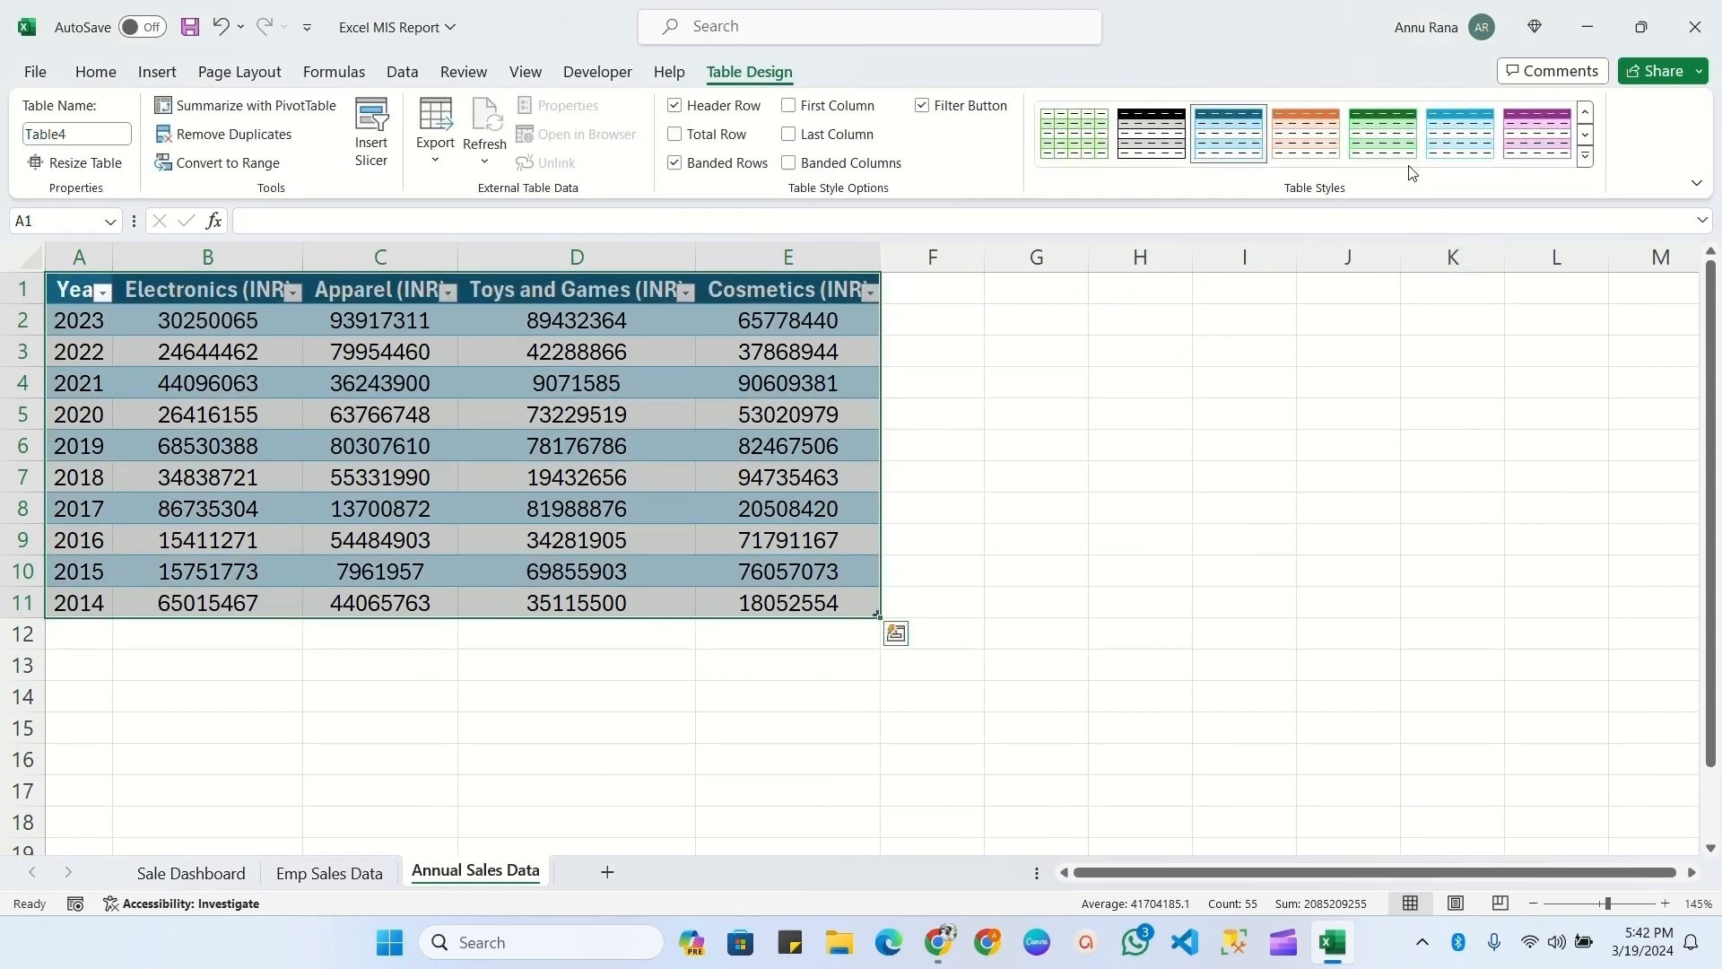
- Format the annual sales table with the green banded style, borders around all cells, and wider columns
{"action": "left_click", "coordinate": [1381, 147]}
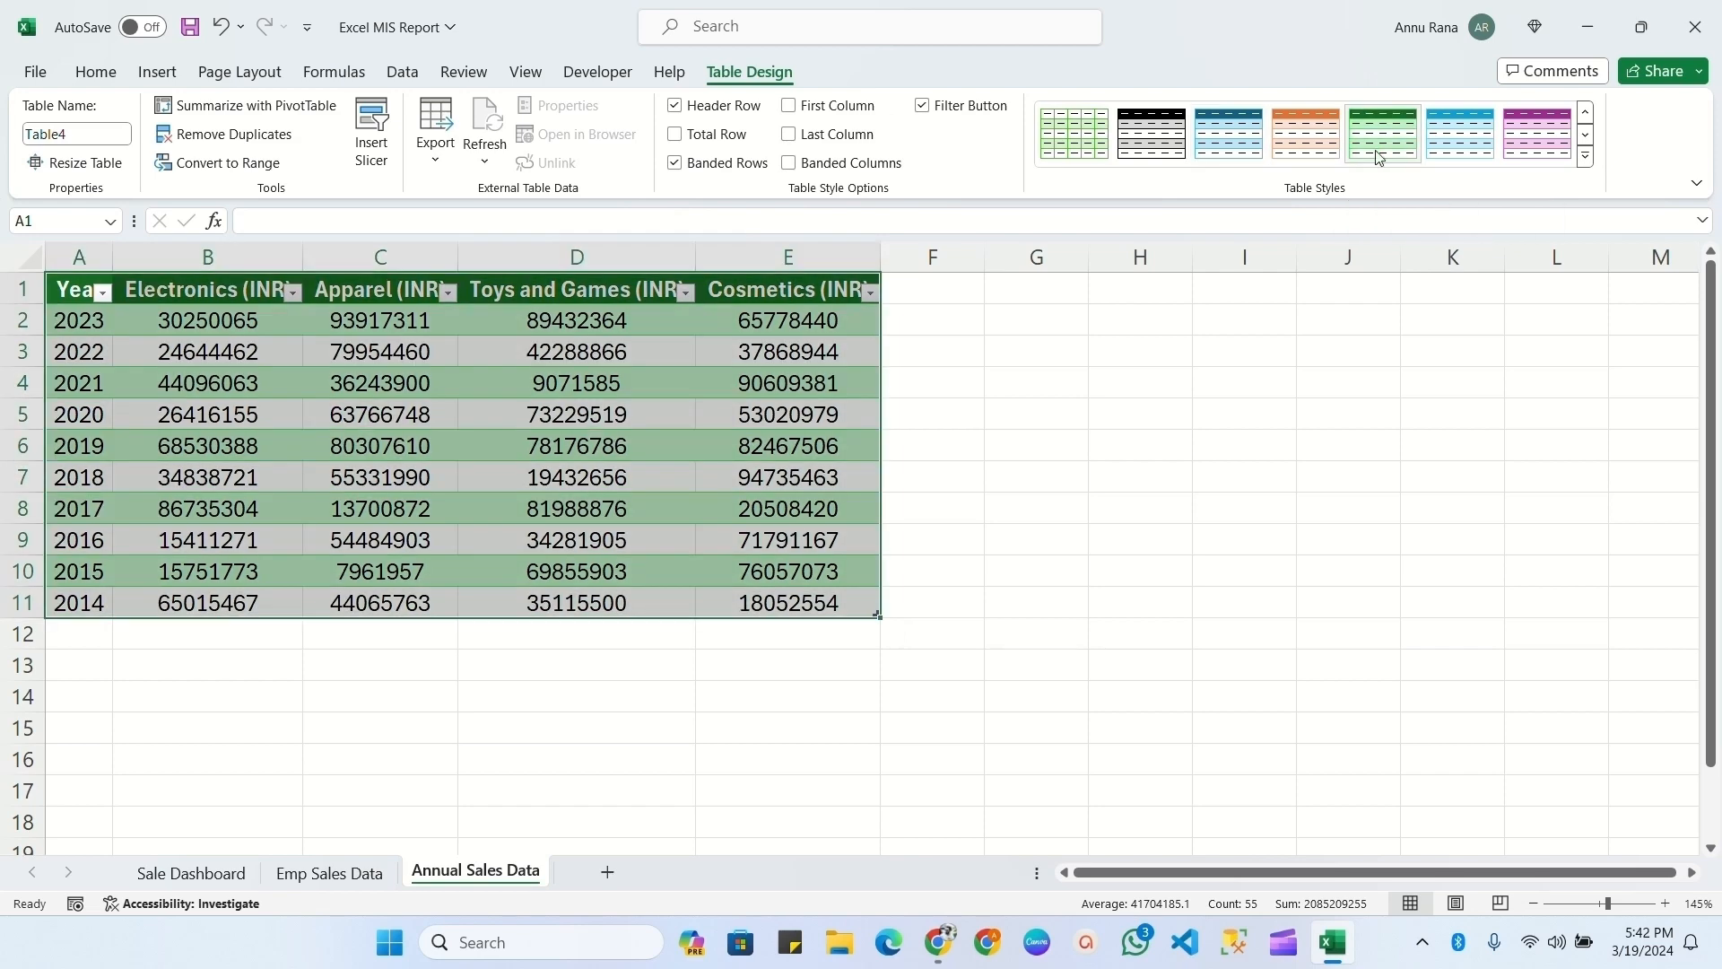
{"action": "left_click", "coordinate": [95, 71]}
{"action": "left_click", "coordinate": [255, 150]}
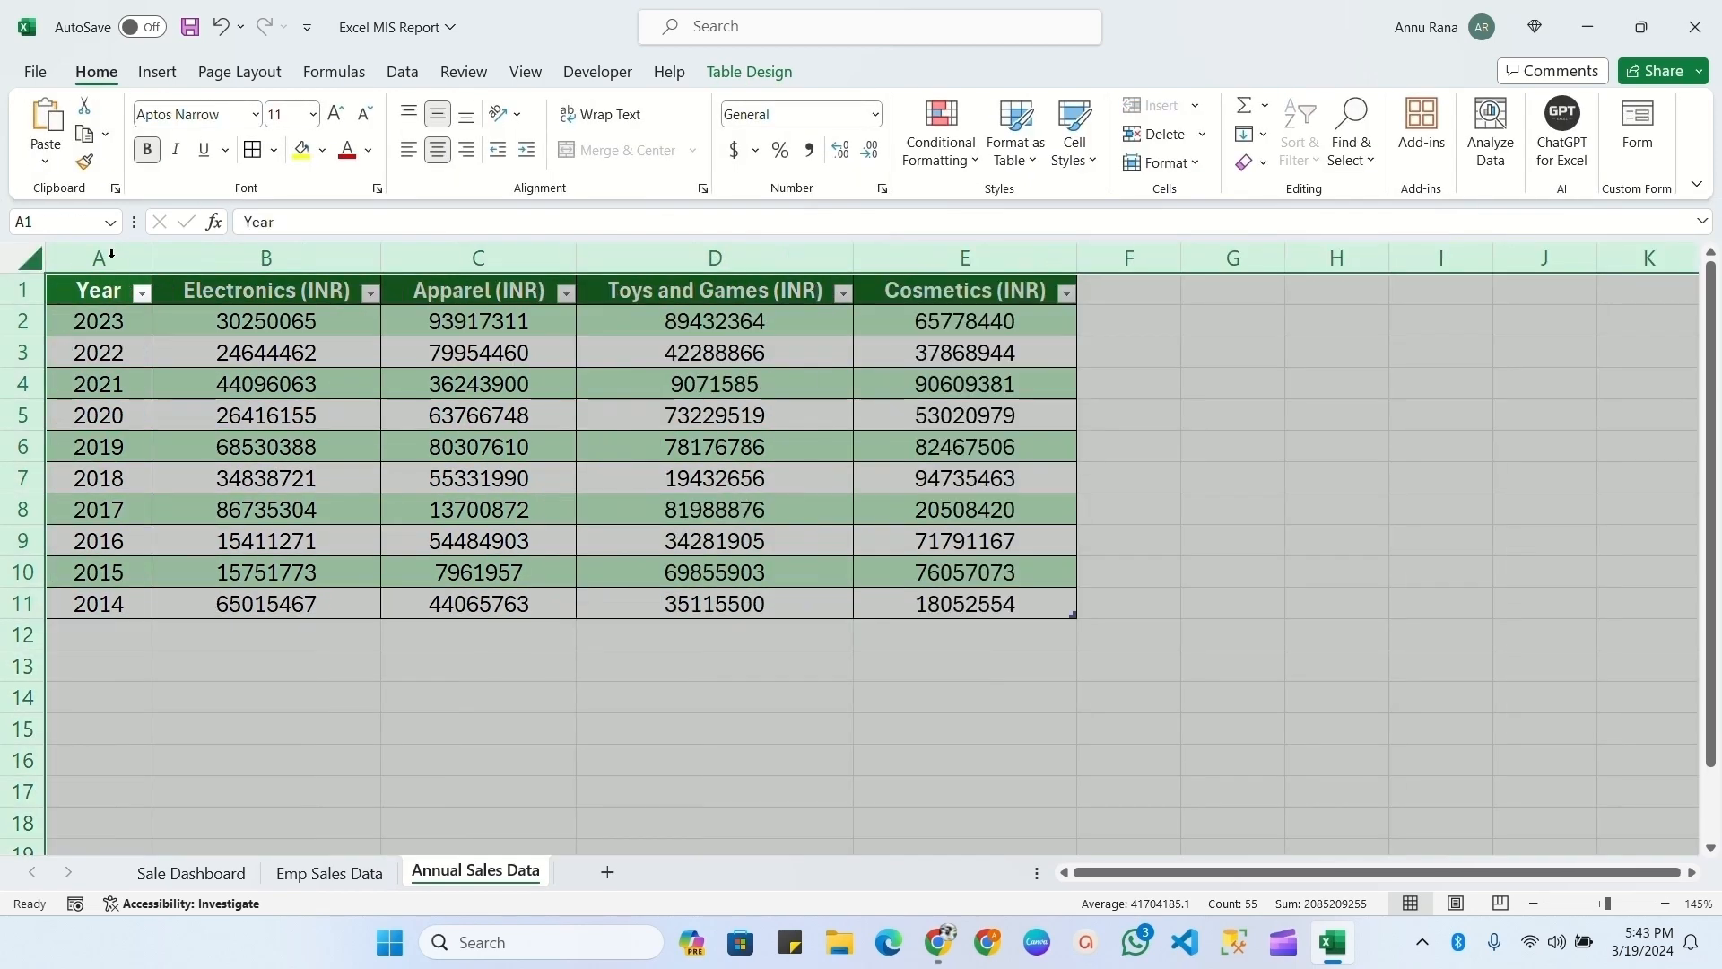
{"action": "left_click", "coordinate": [686, 485]}
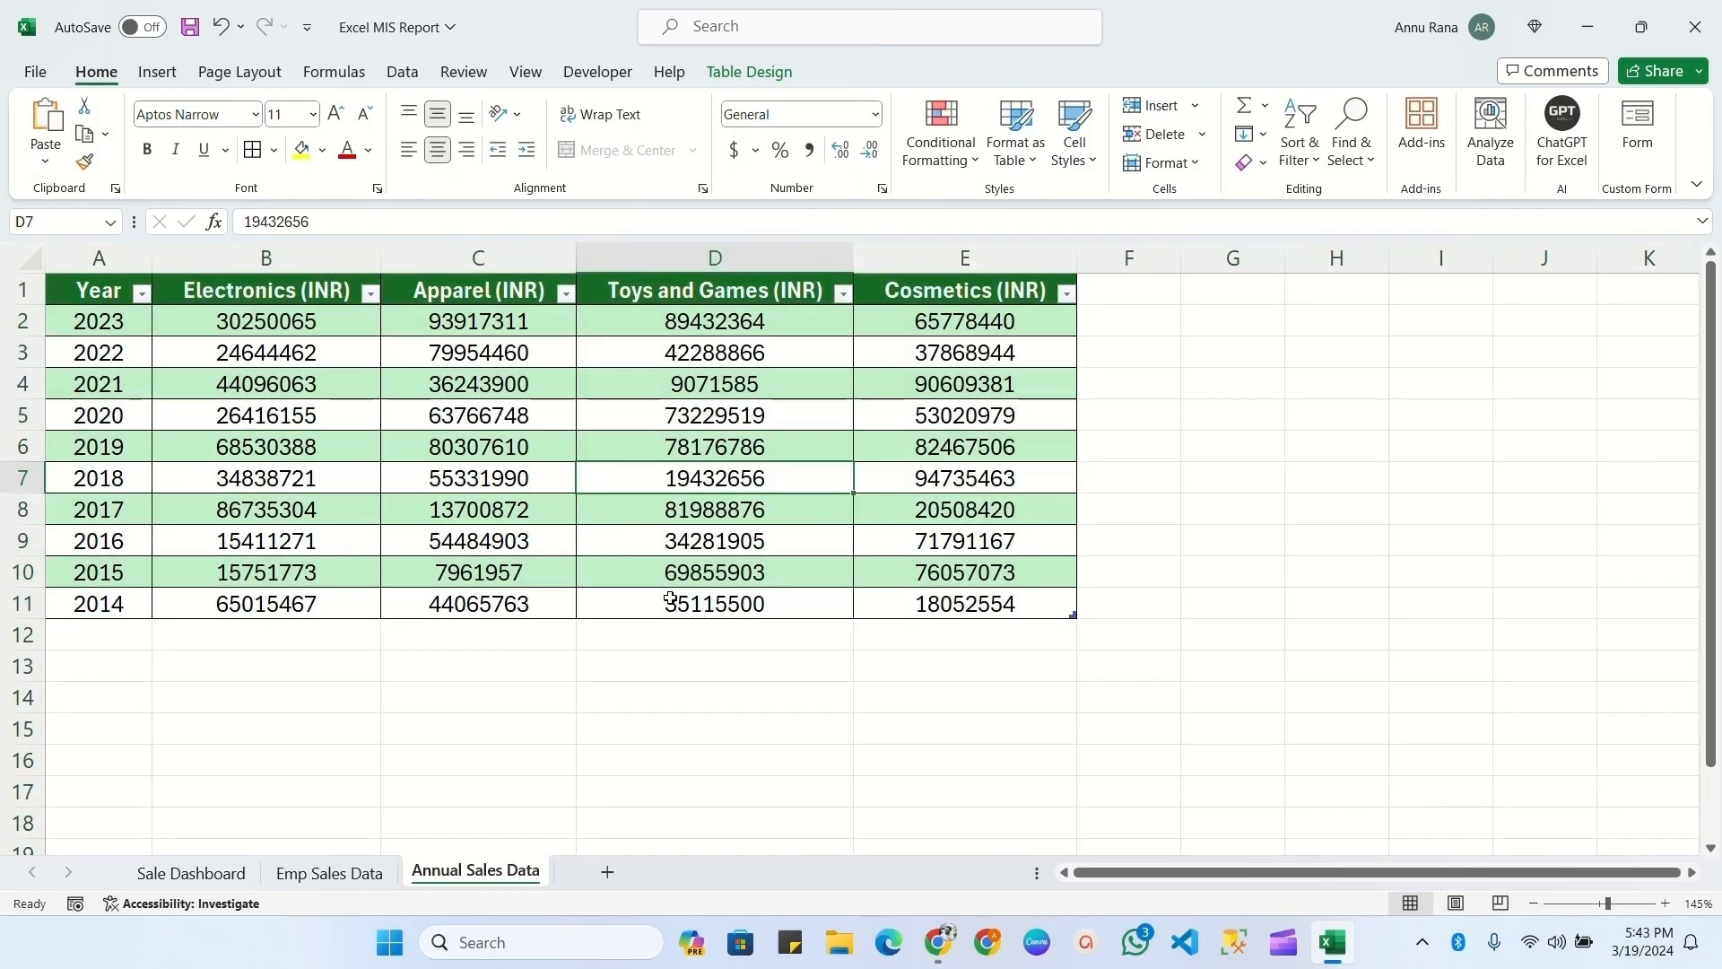
- Insert a PivotTable from the annual sales table on a new worksheet and name it PivotTable3
{"action": "left_click_drag", "start_coordinate": [98, 321], "coordinate": [100, 609]}
{"action": "left_click", "coordinate": [265, 315]}
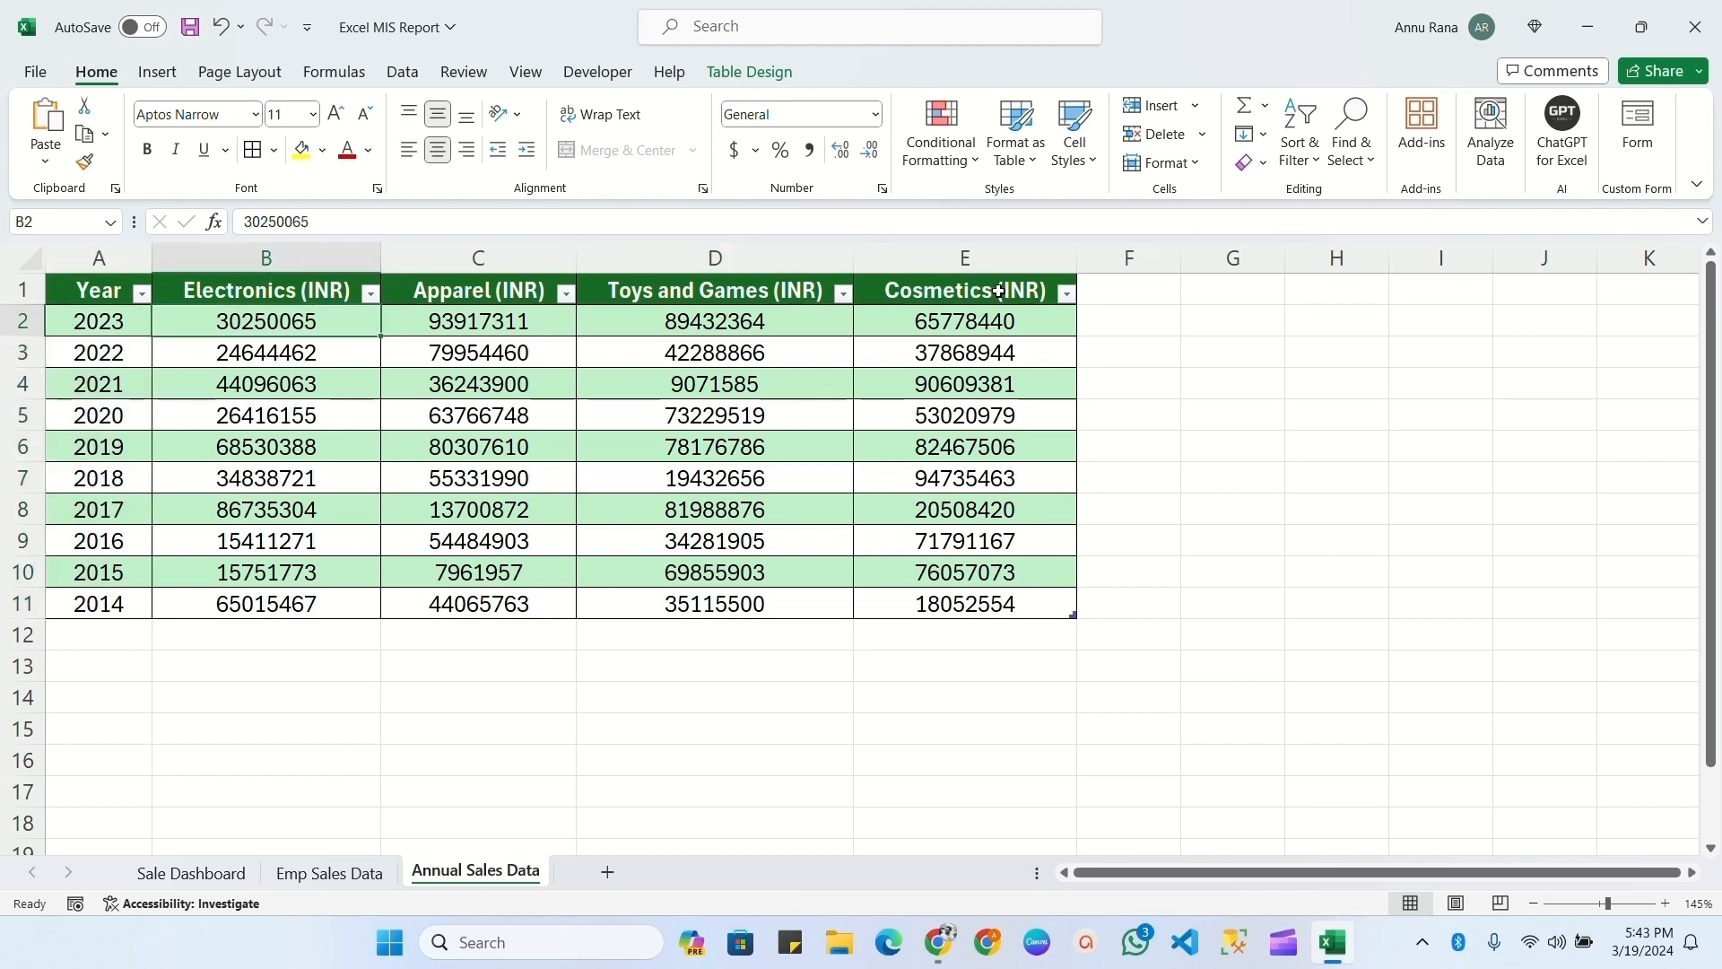
{"action": "left_click", "coordinate": [354, 451]}
{"action": "left_click", "coordinate": [316, 382]}
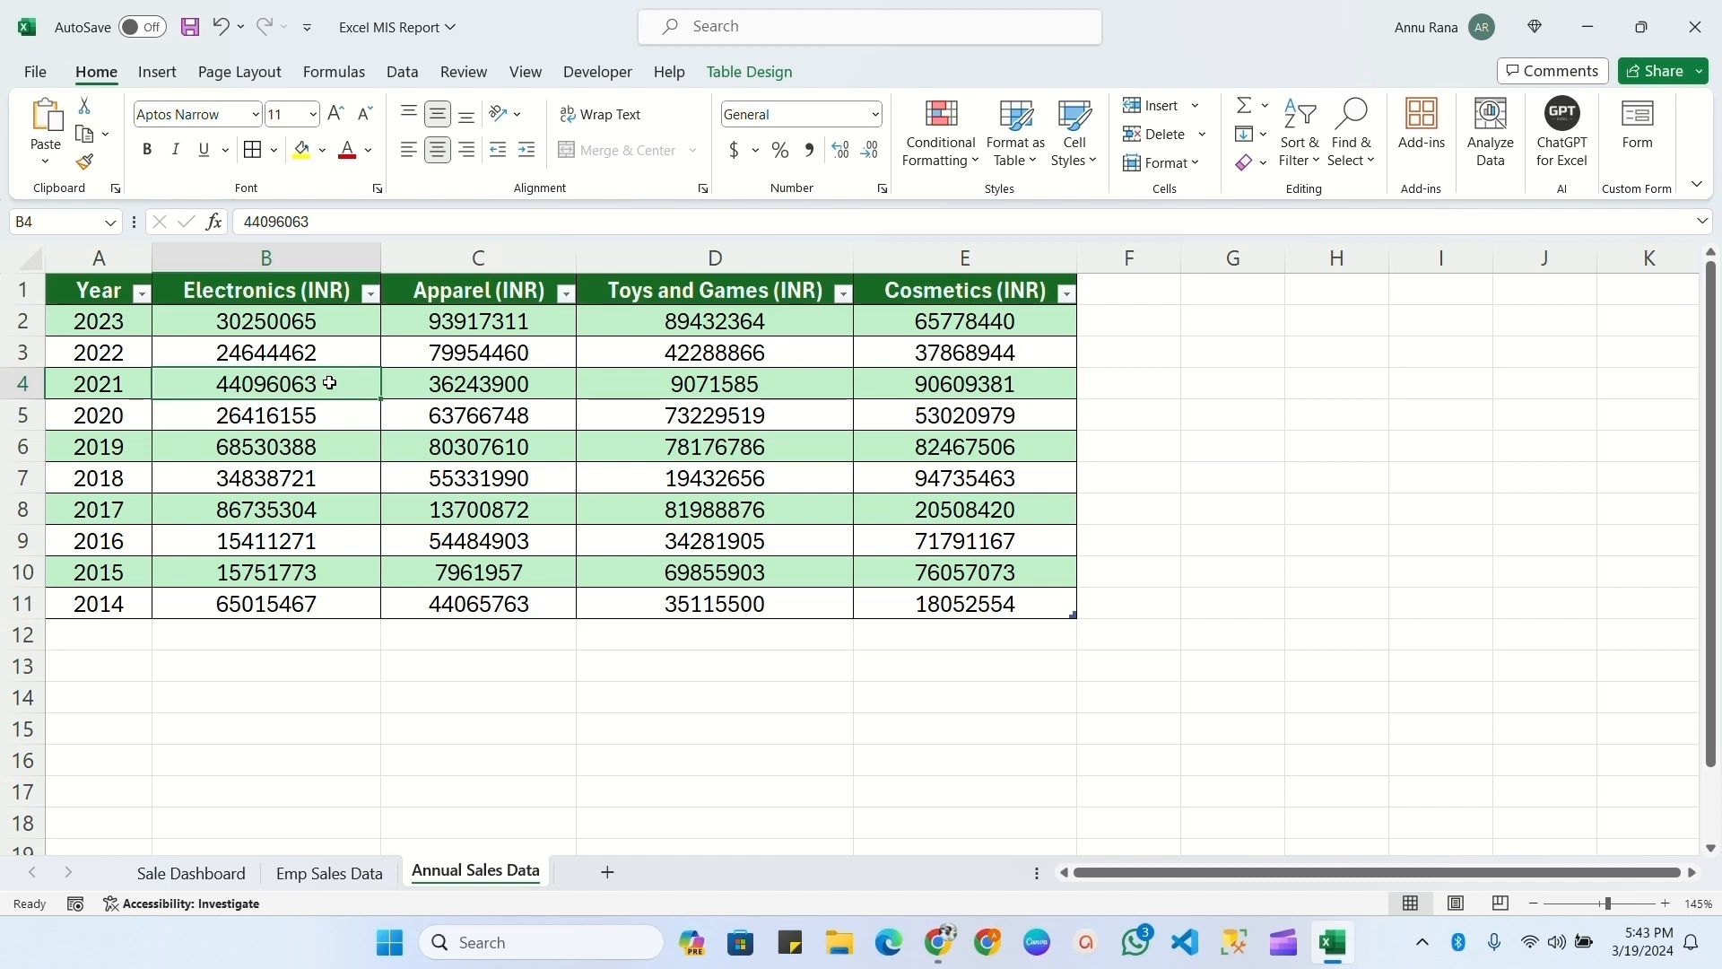
{"action": "left_click", "coordinate": [157, 71]}
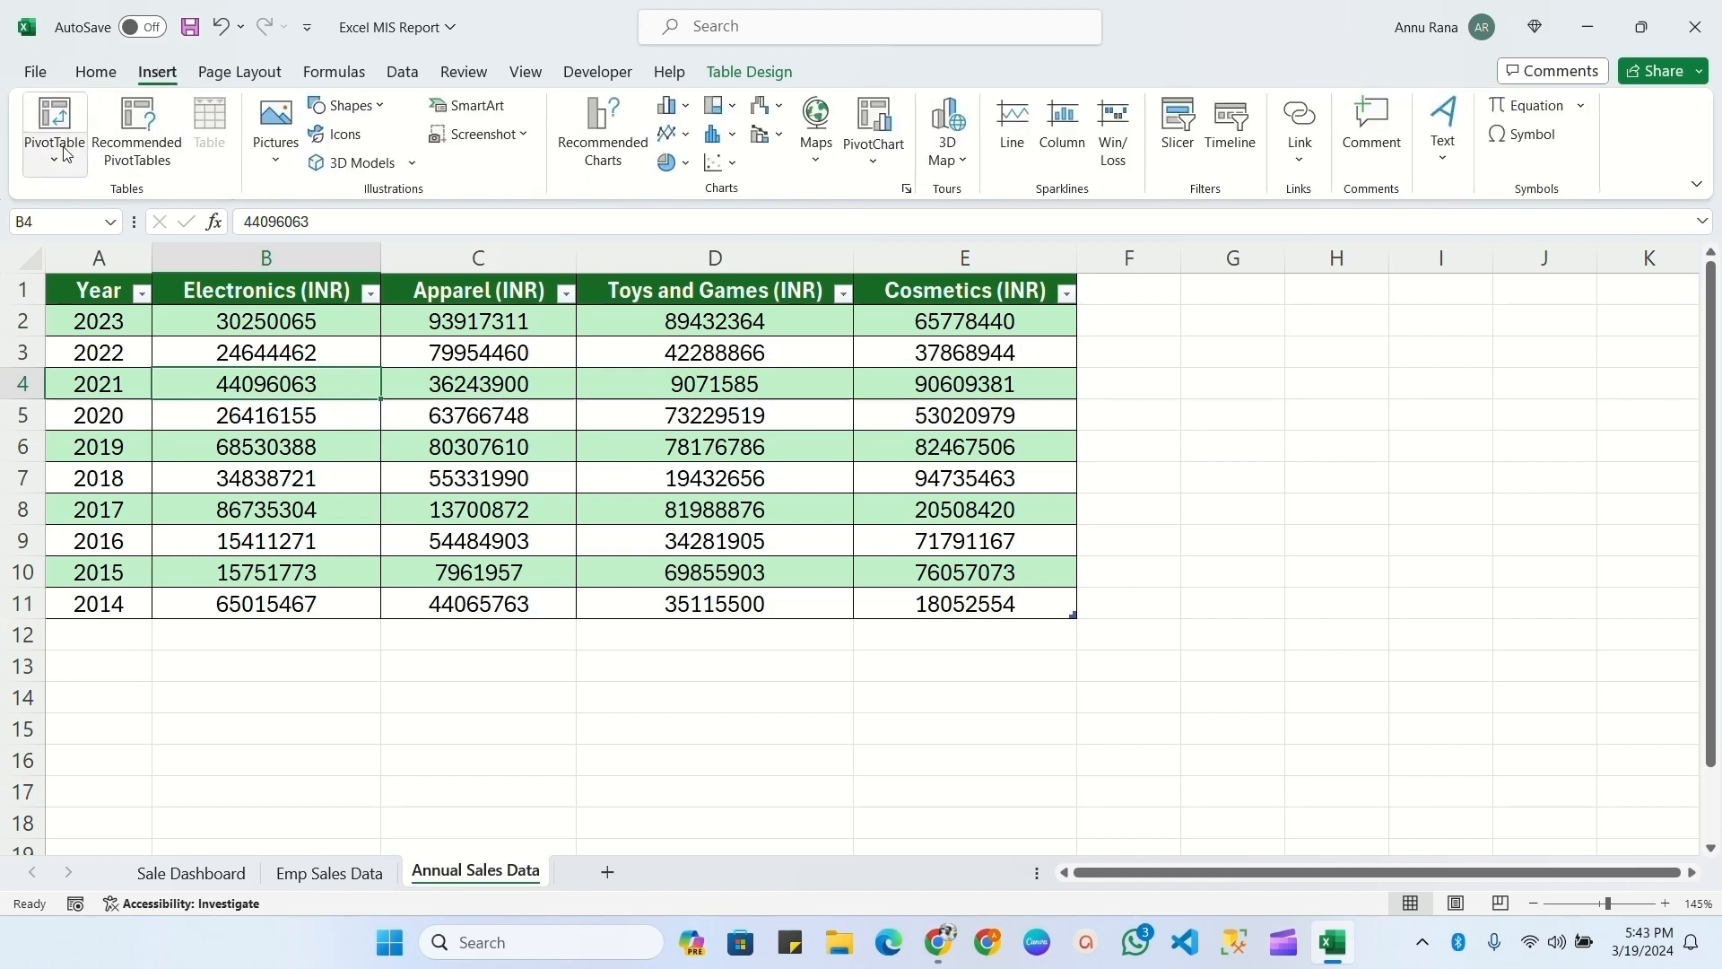
{"action": "left_click", "coordinate": [64, 154]}
{"action": "left_click", "coordinate": [98, 205]}
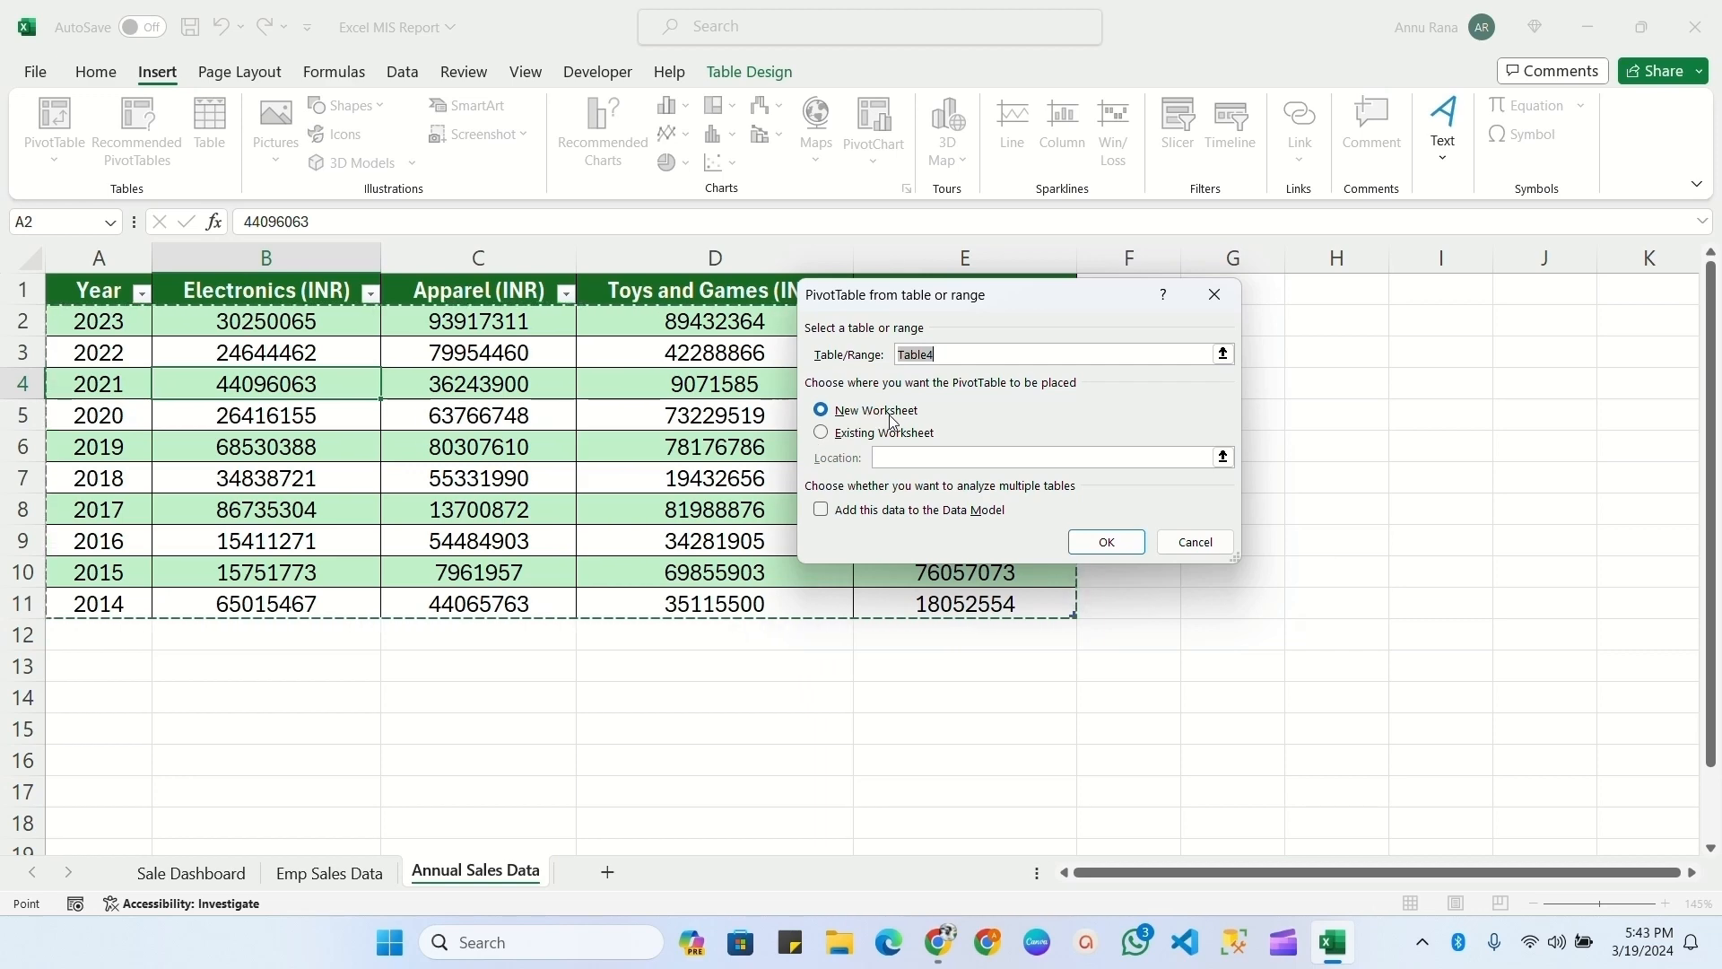
{"action": "key", "text": "Return"}
{"action": "scroll", "coordinate": [512, 530], "scroll_direction": "up", "scroll_amount": 2}
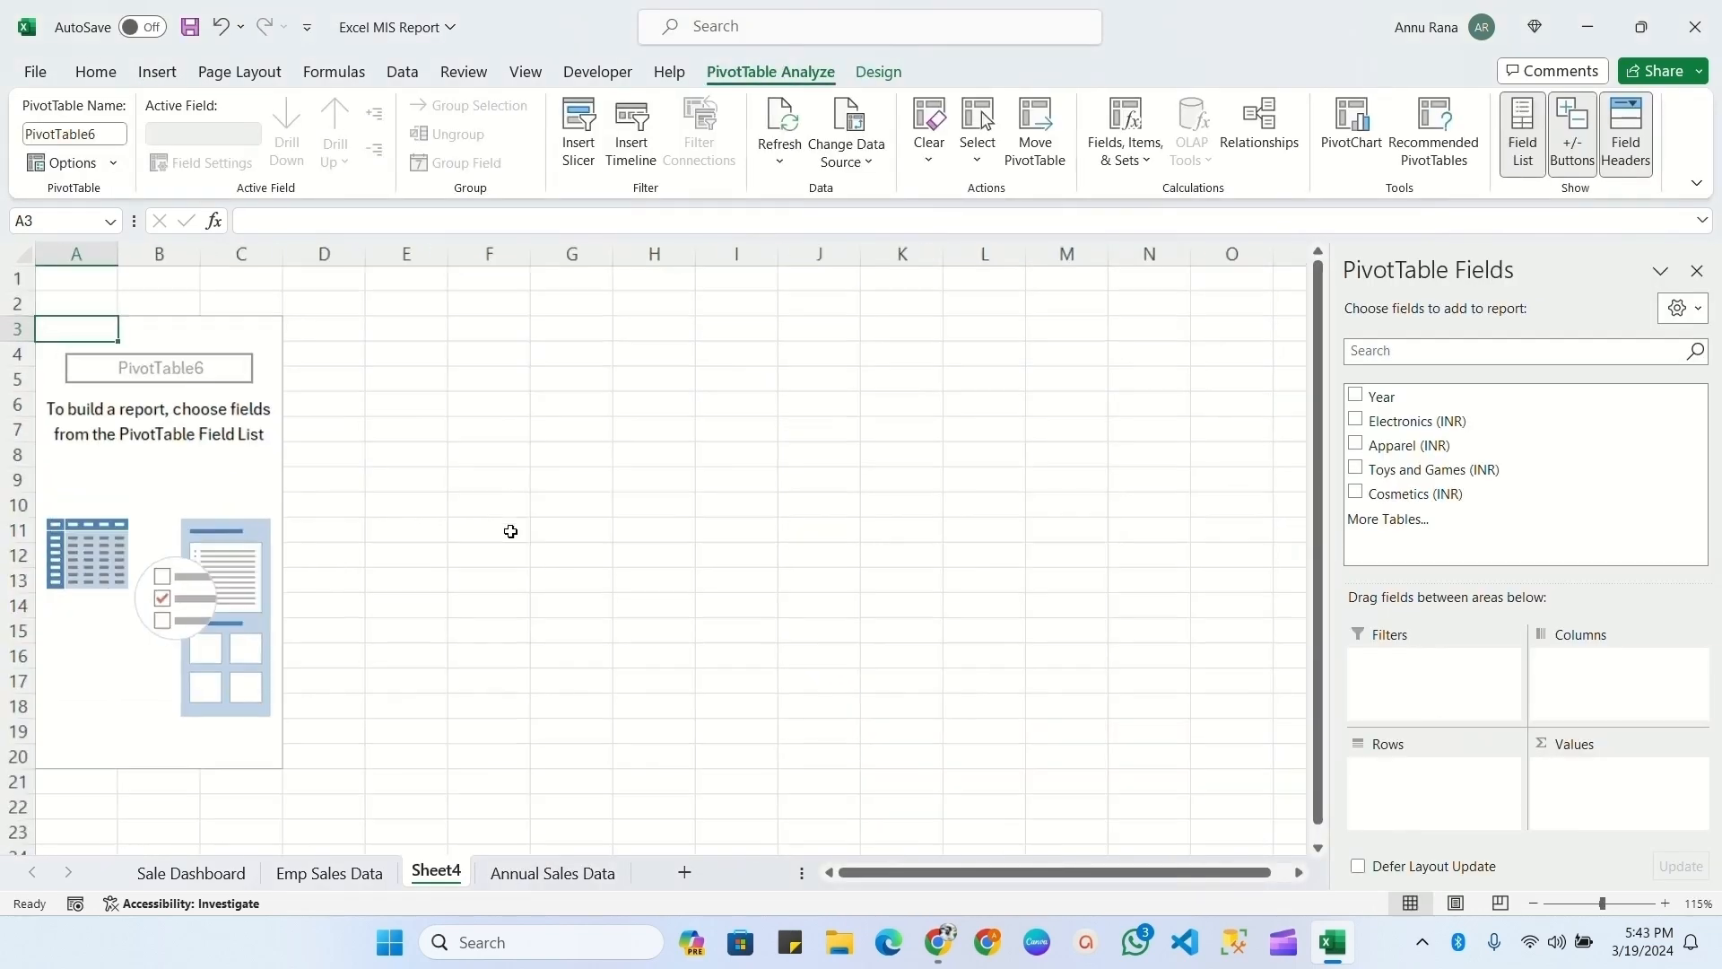
{"action": "left_click", "coordinate": [99, 134]}
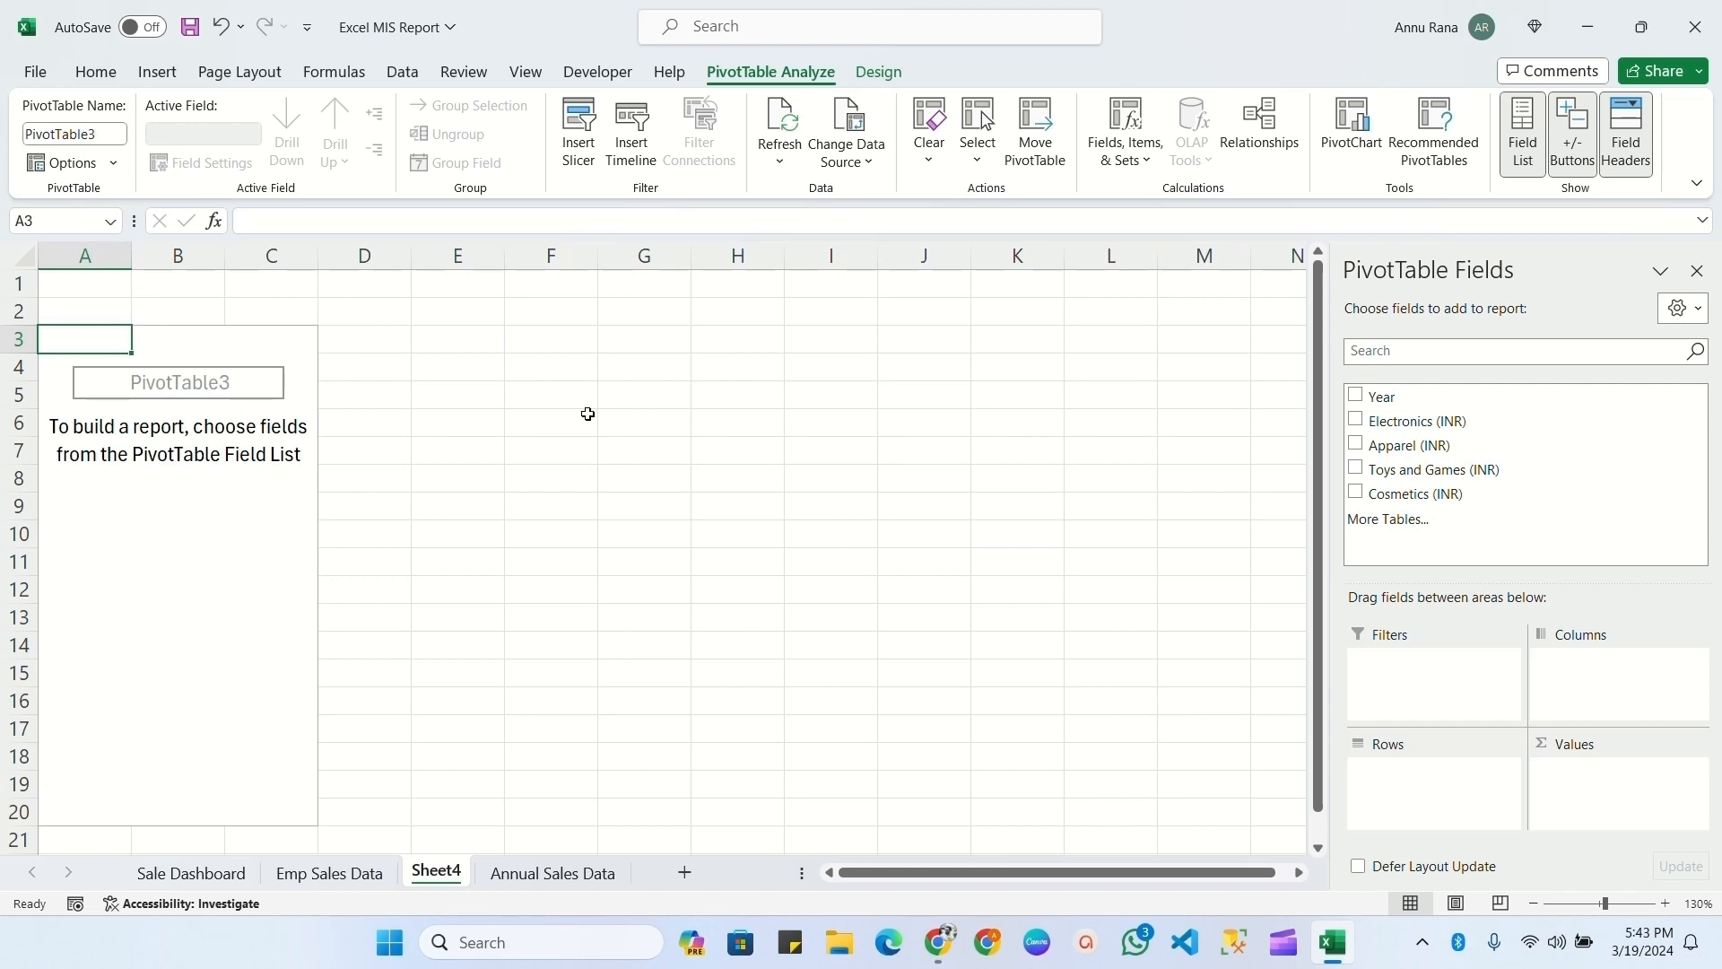
- Build the PivotTable with Year as rows and the sums of Electronics, Apparel, Toys and Games, and Cosmetics as values
{"action": "left_click", "coordinate": [1382, 397]}
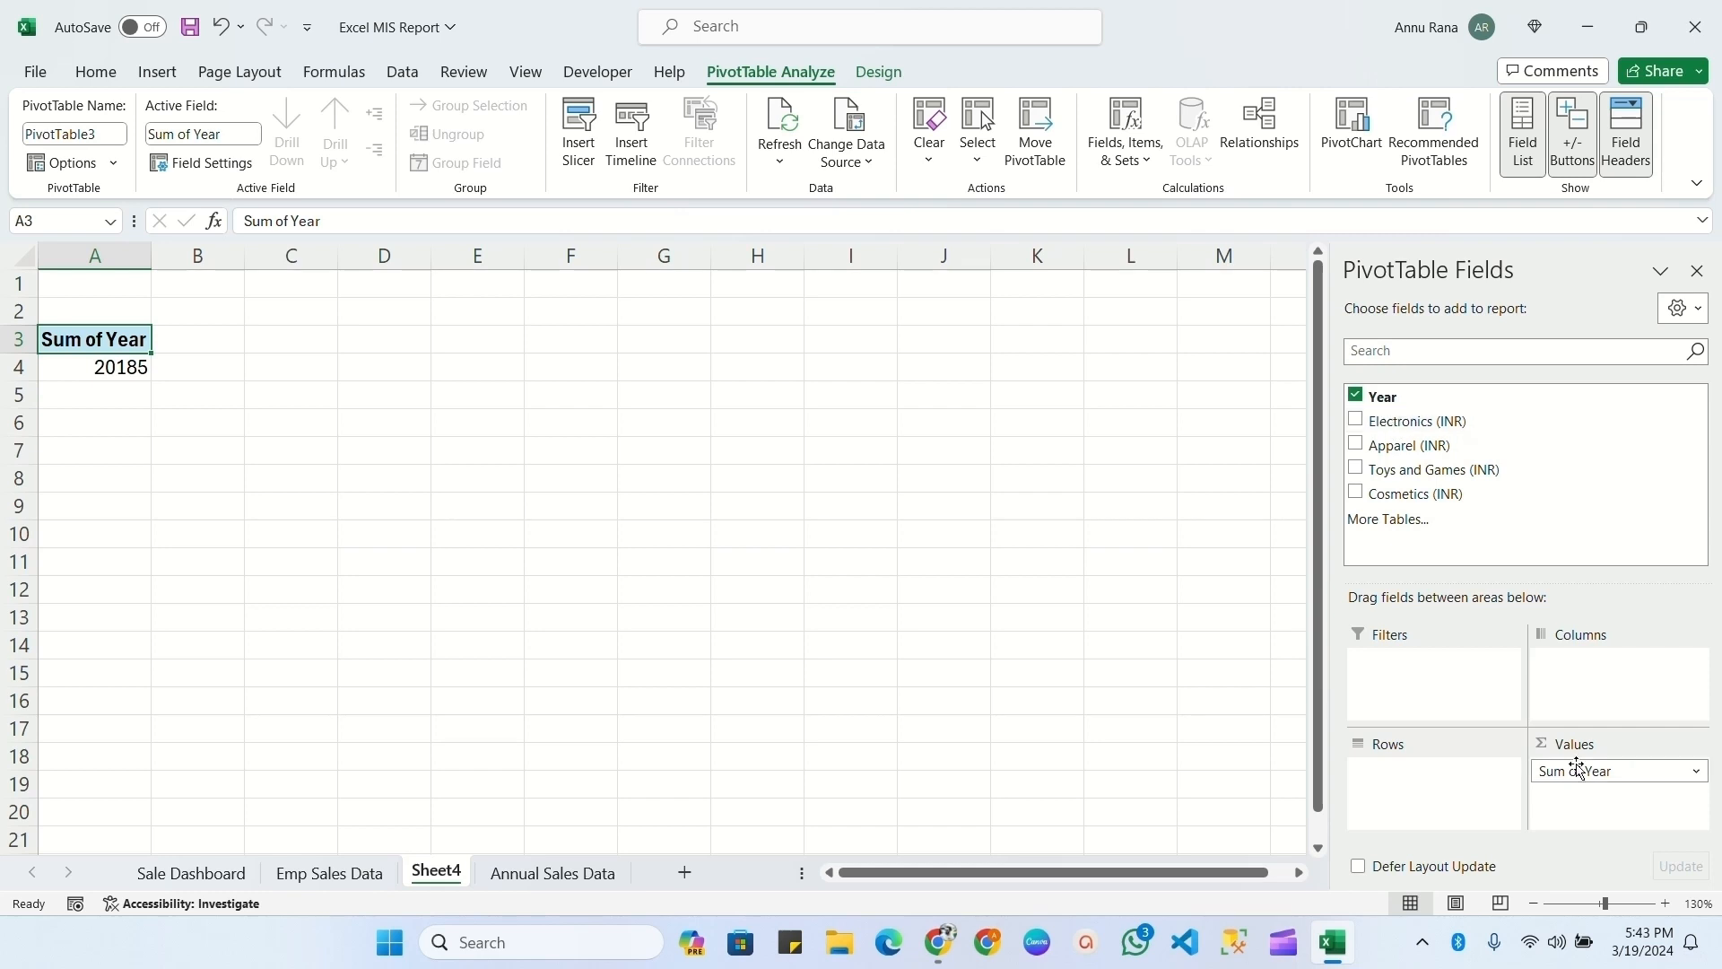
{"action": "left_click_drag", "start_coordinate": [1580, 768], "coordinate": [1435, 781]}
{"action": "left_click", "coordinate": [1356, 421]}
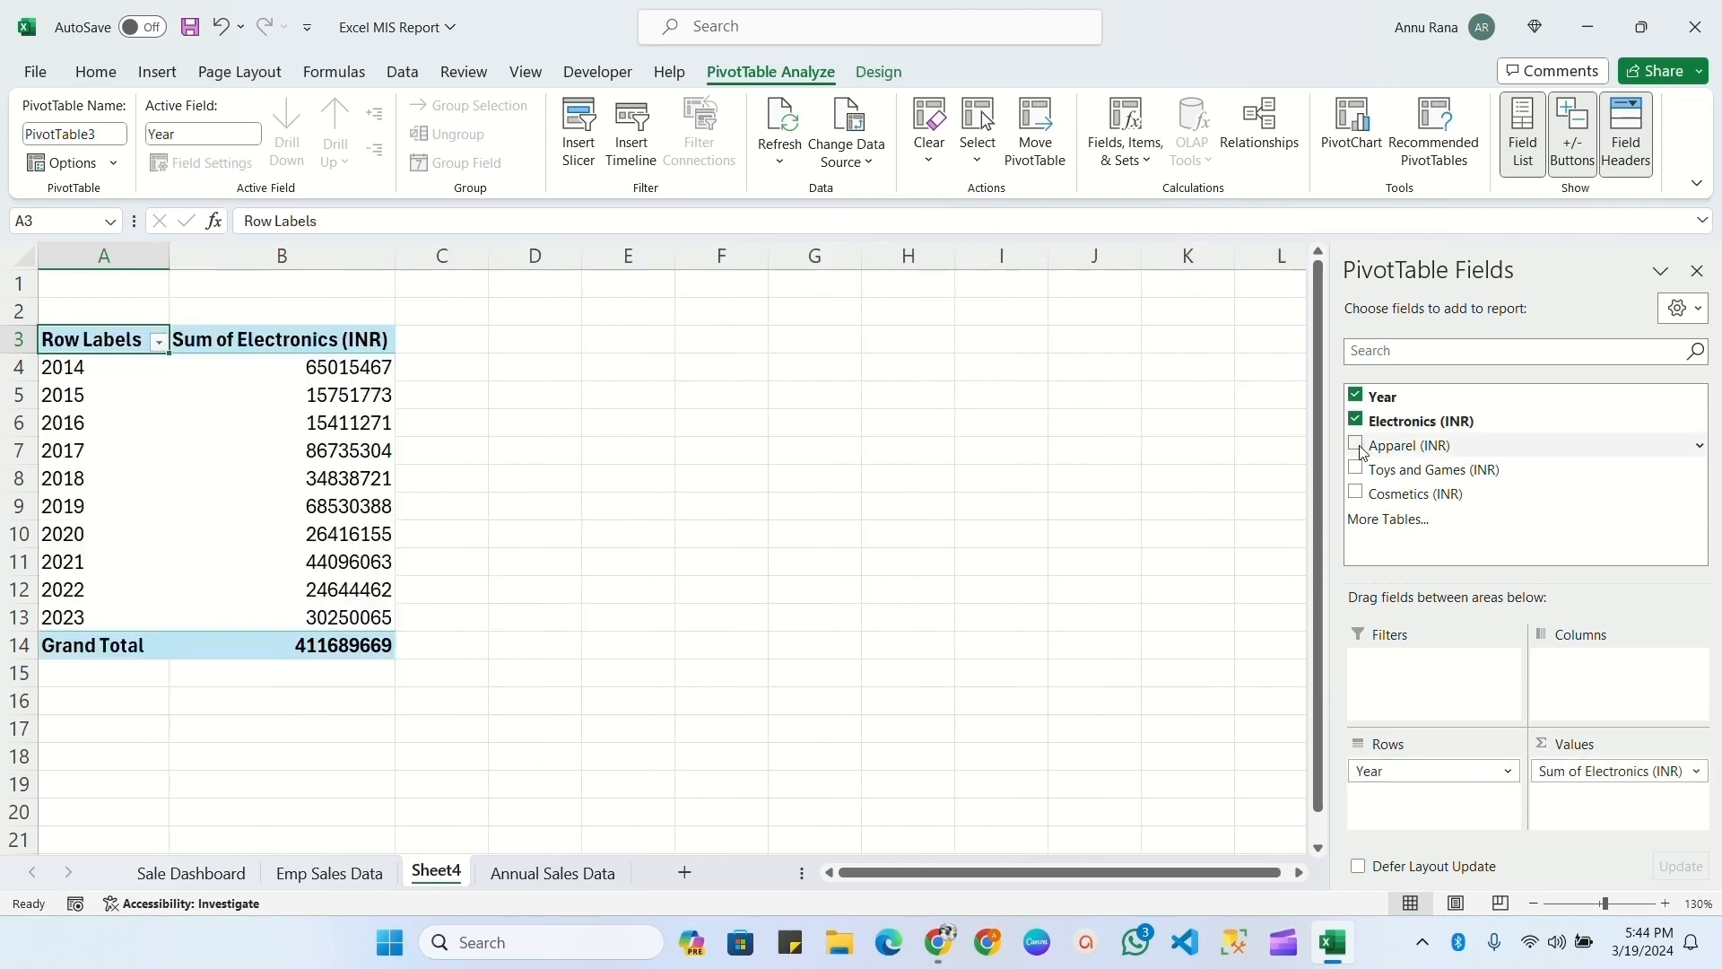
{"action": "left_click", "coordinate": [1357, 444]}
{"action": "left_click", "coordinate": [1356, 468]}
{"action": "left_click", "coordinate": [1355, 494]}
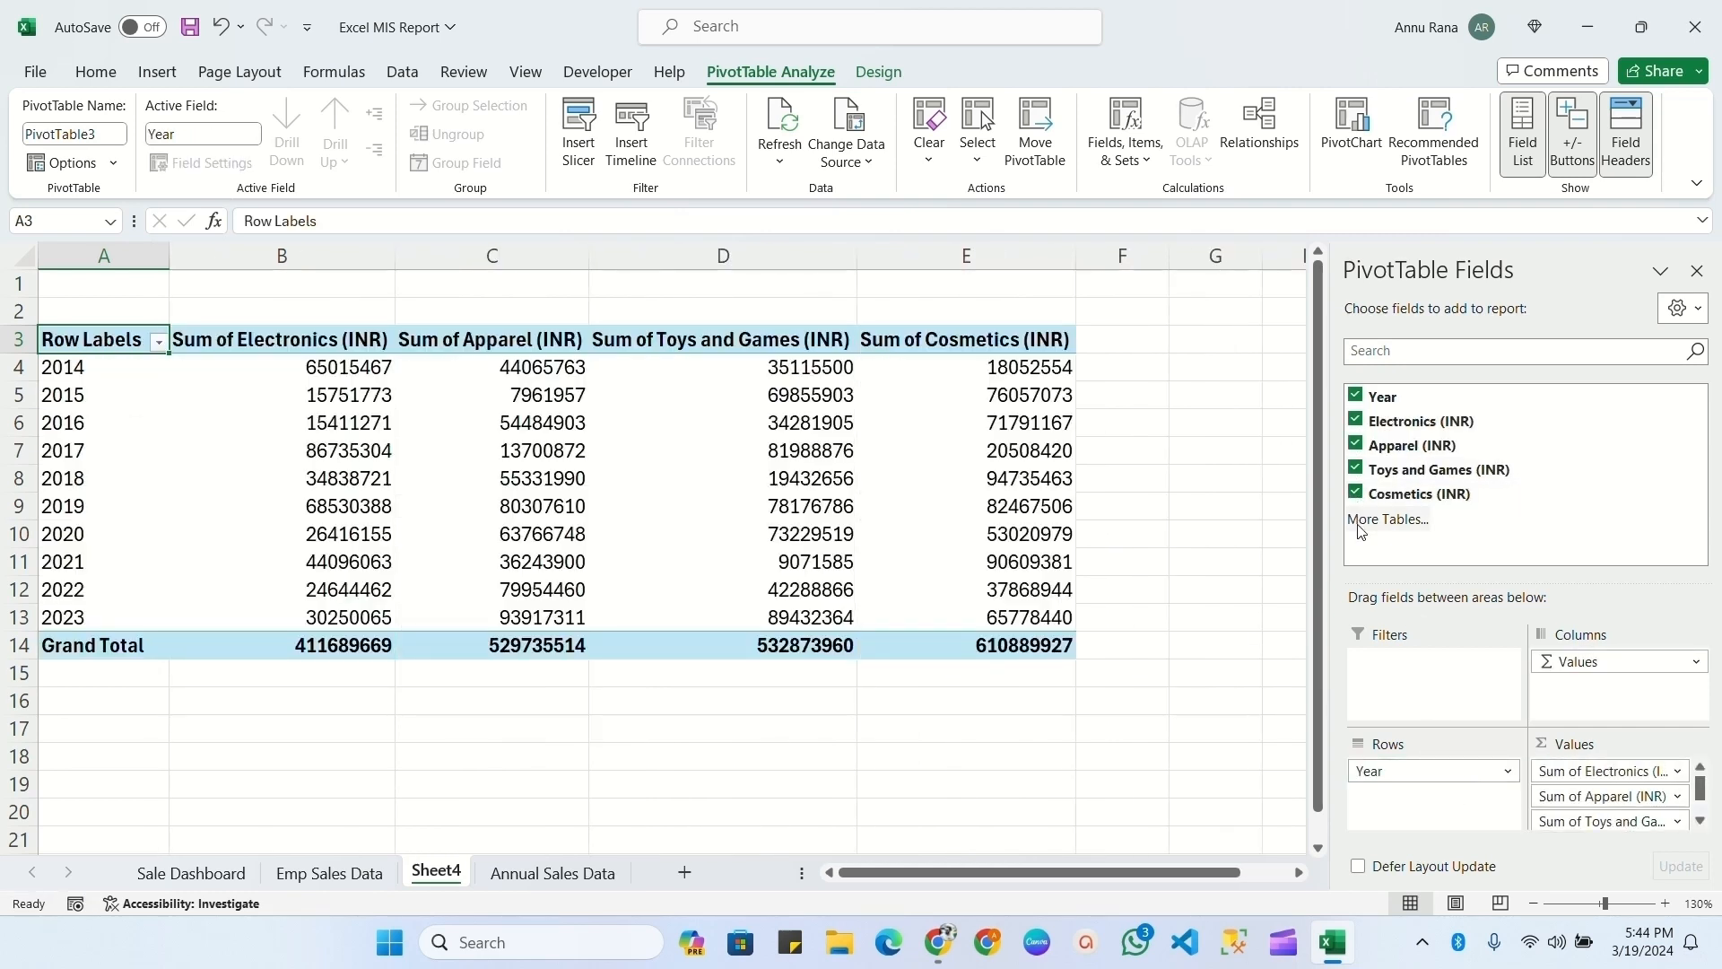
{"action": "left_click", "coordinate": [1215, 506]}
- Rename the PivotTable's value fields as Electronics, Apparel, Toys and Games, and Cosmetics
{"action": "left_click", "coordinate": [231, 339]}
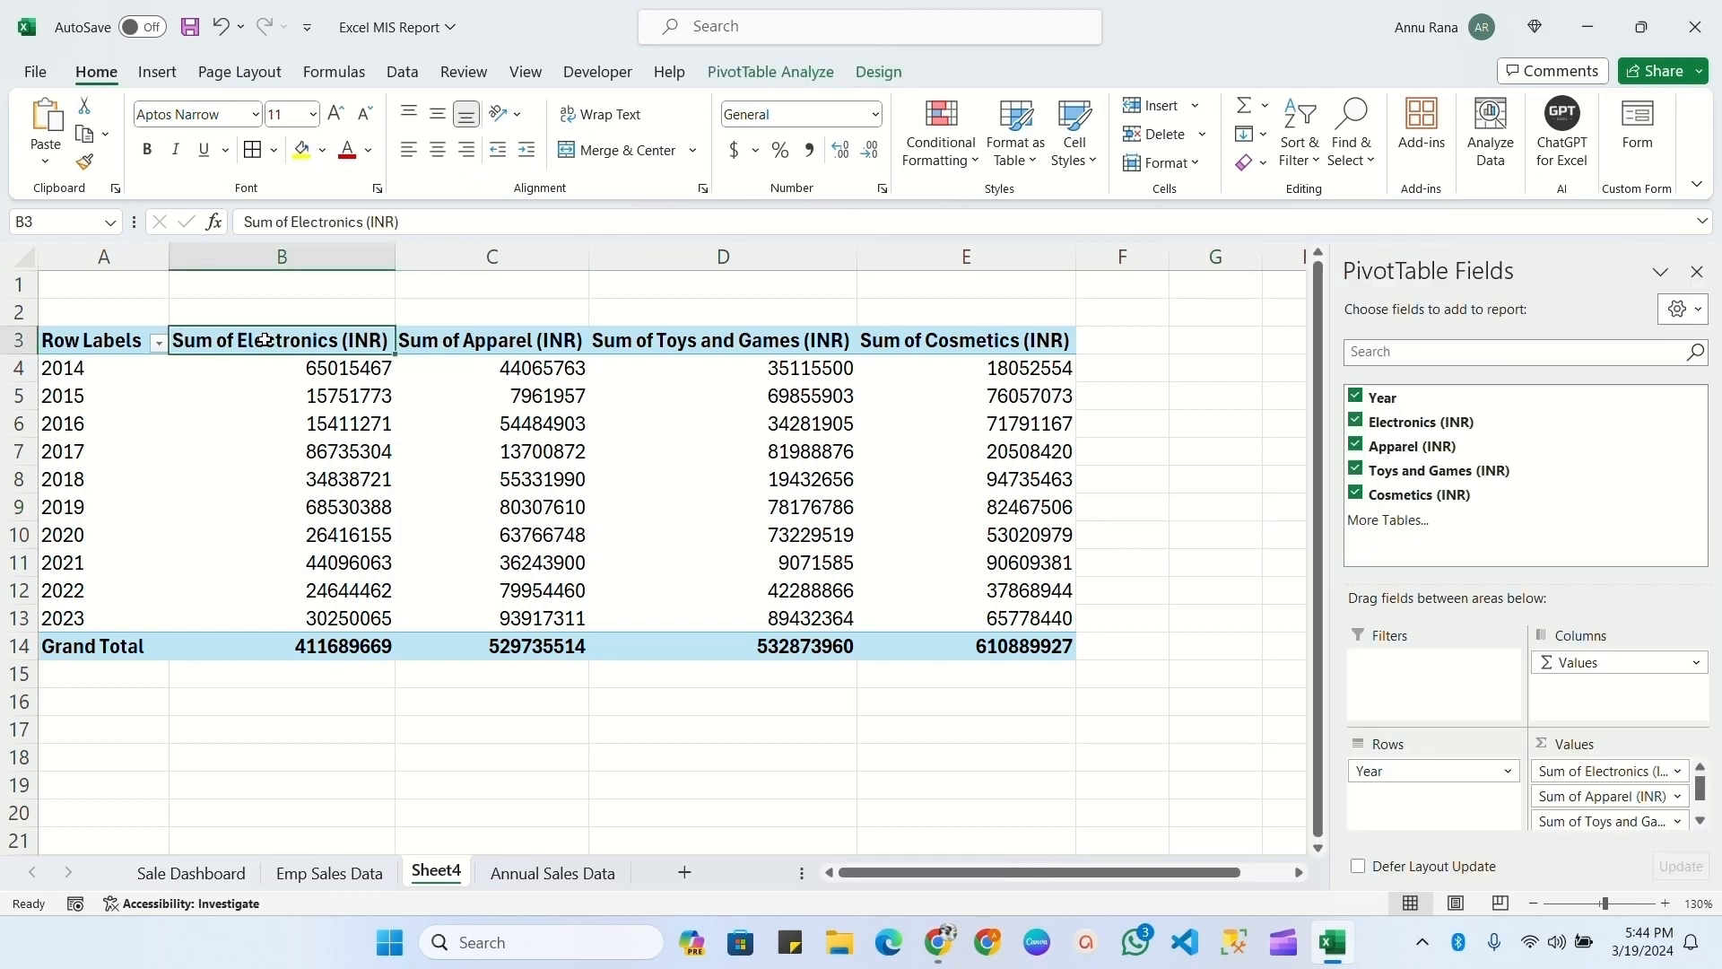
{"action": "double_click", "coordinate": [232, 340]}
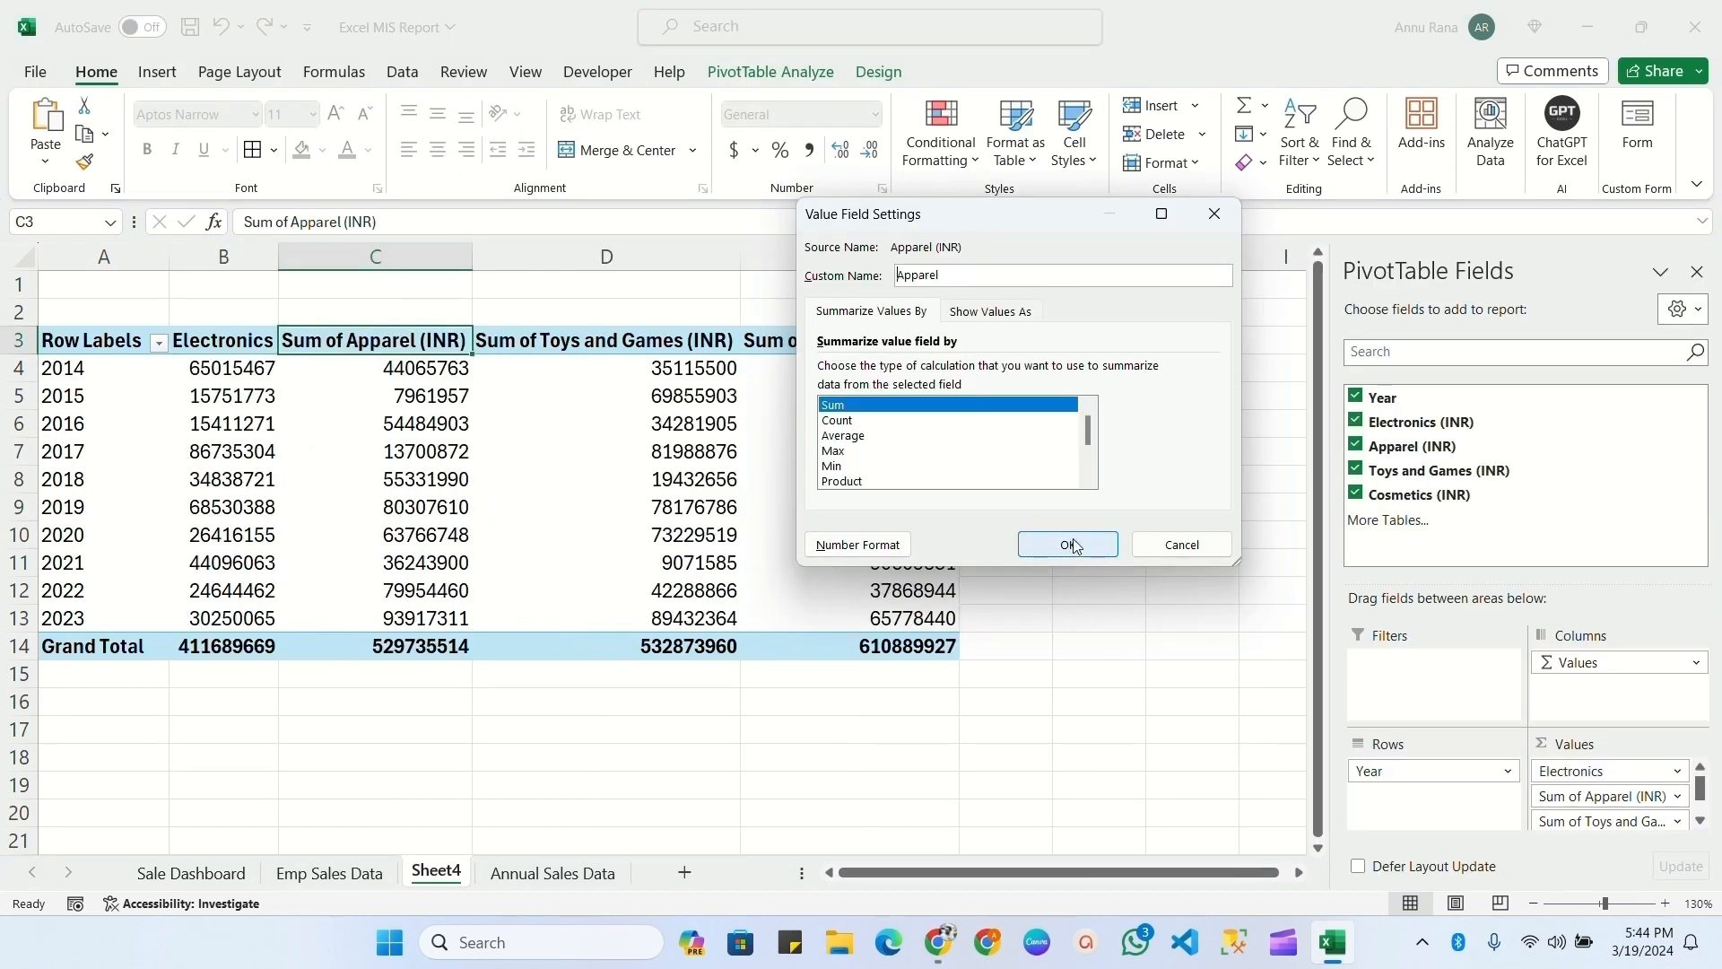
{"action": "left_click", "coordinate": [1069, 544]}
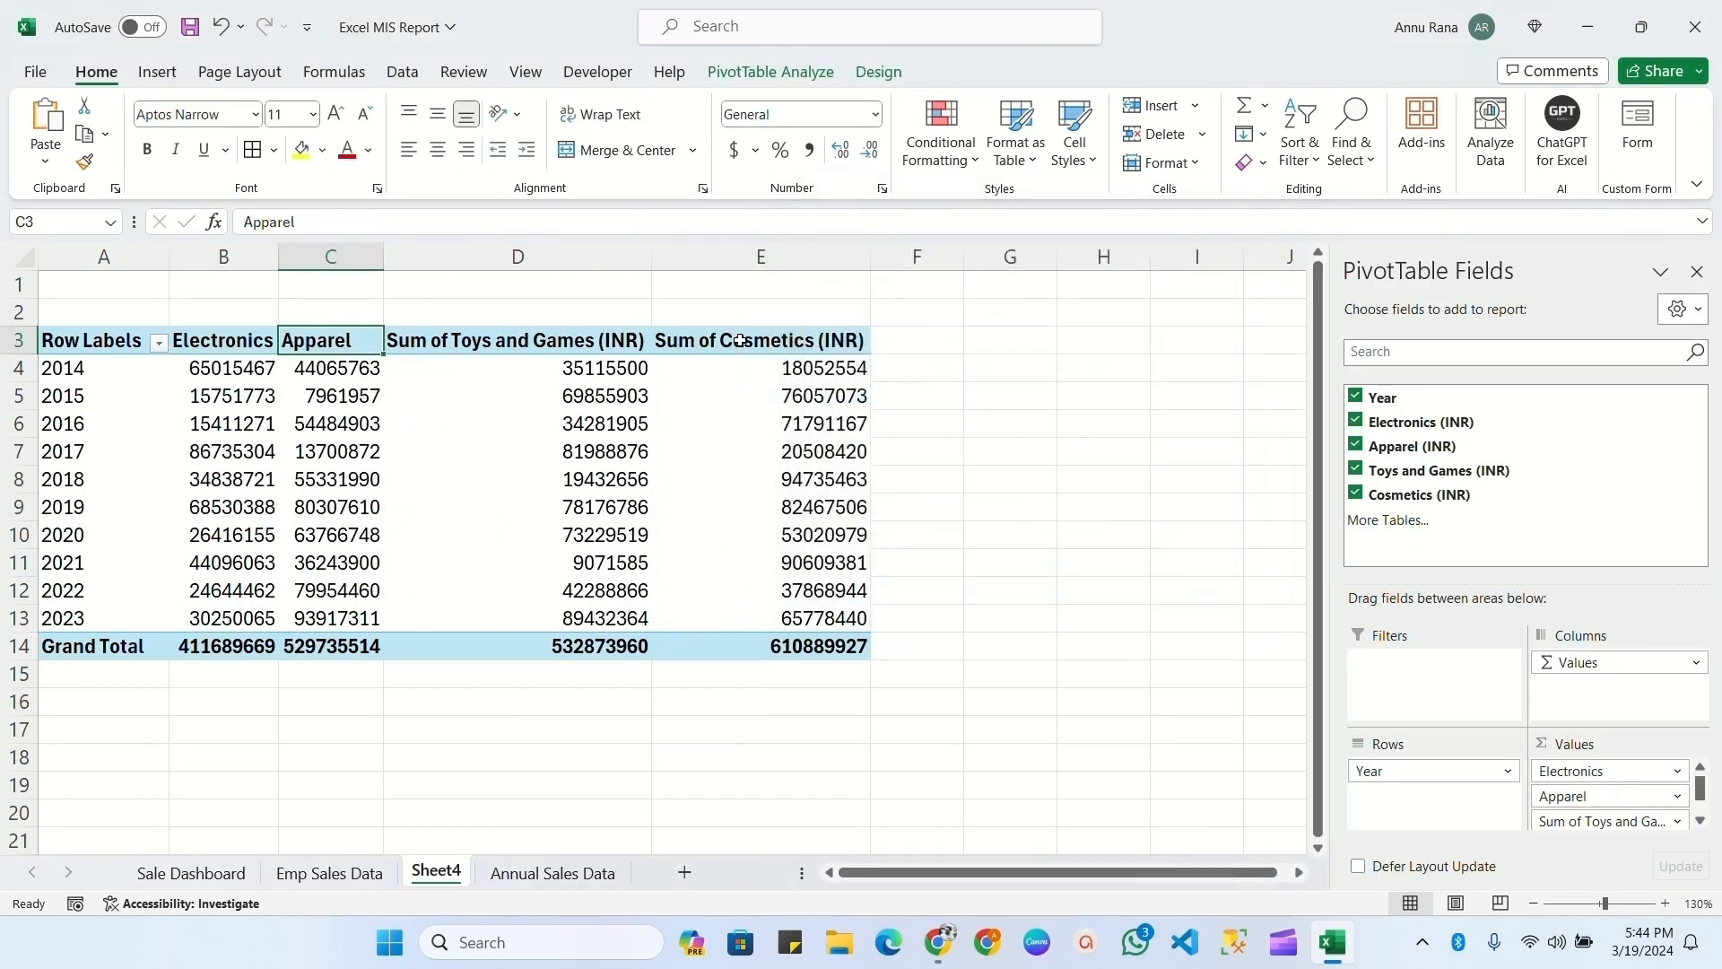
{"action": "double_click", "coordinate": [551, 339]}
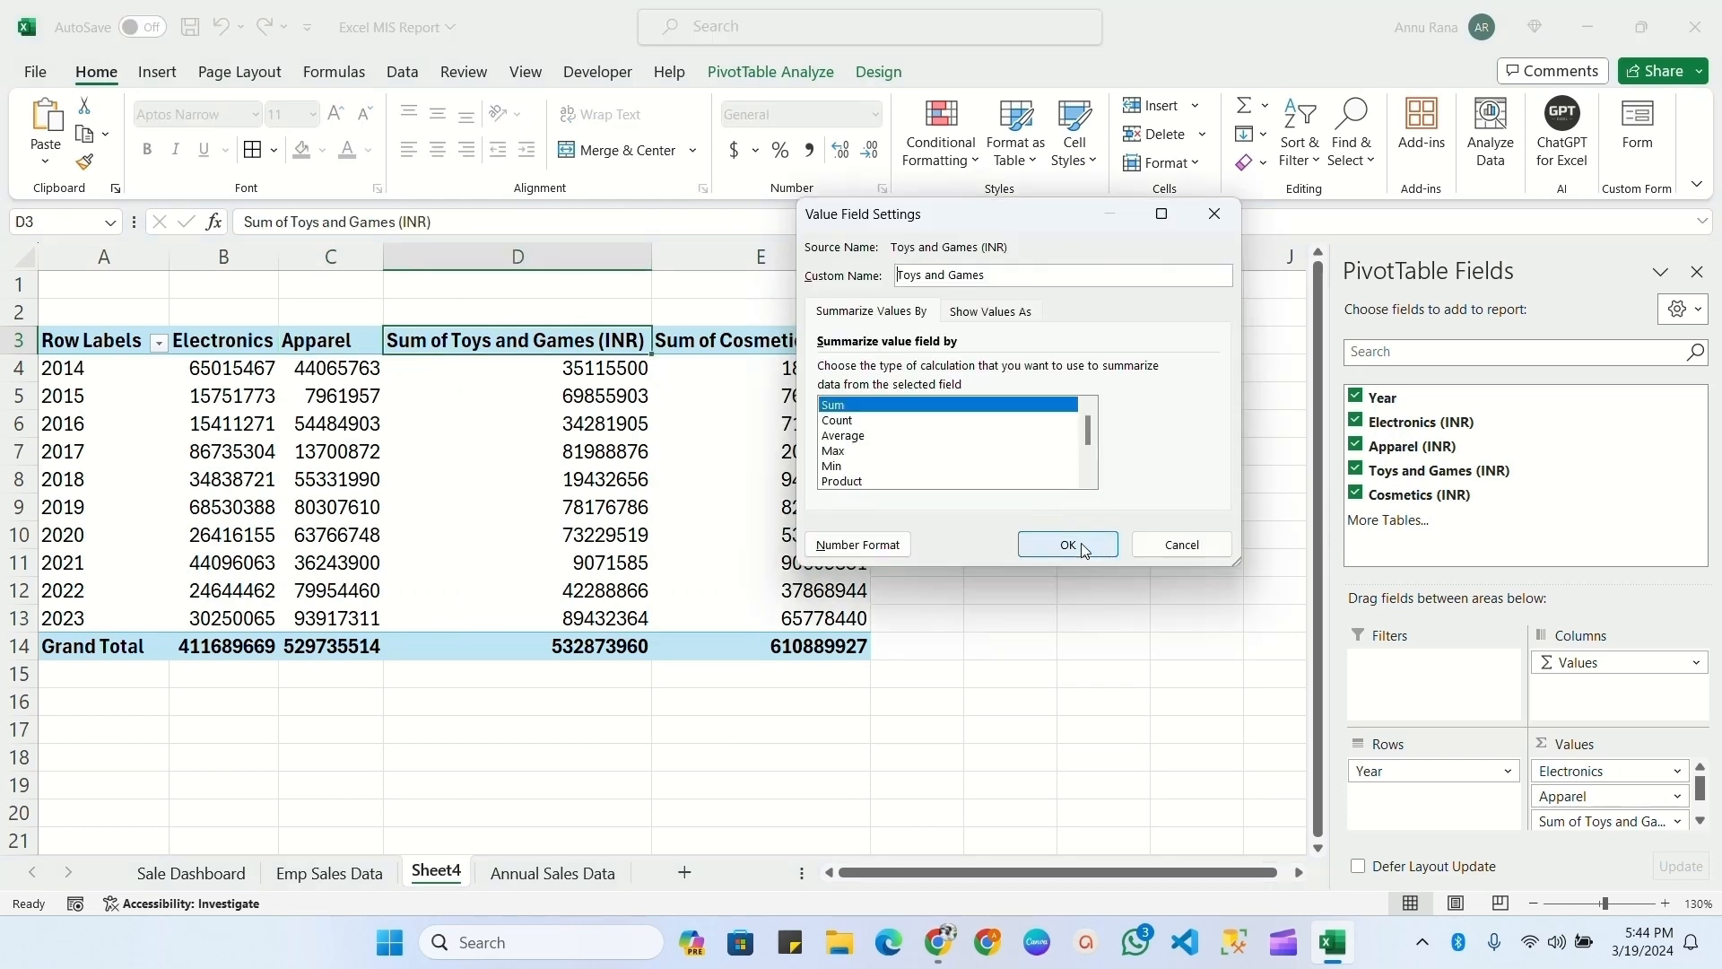
{"action": "left_click", "coordinate": [1082, 549]}
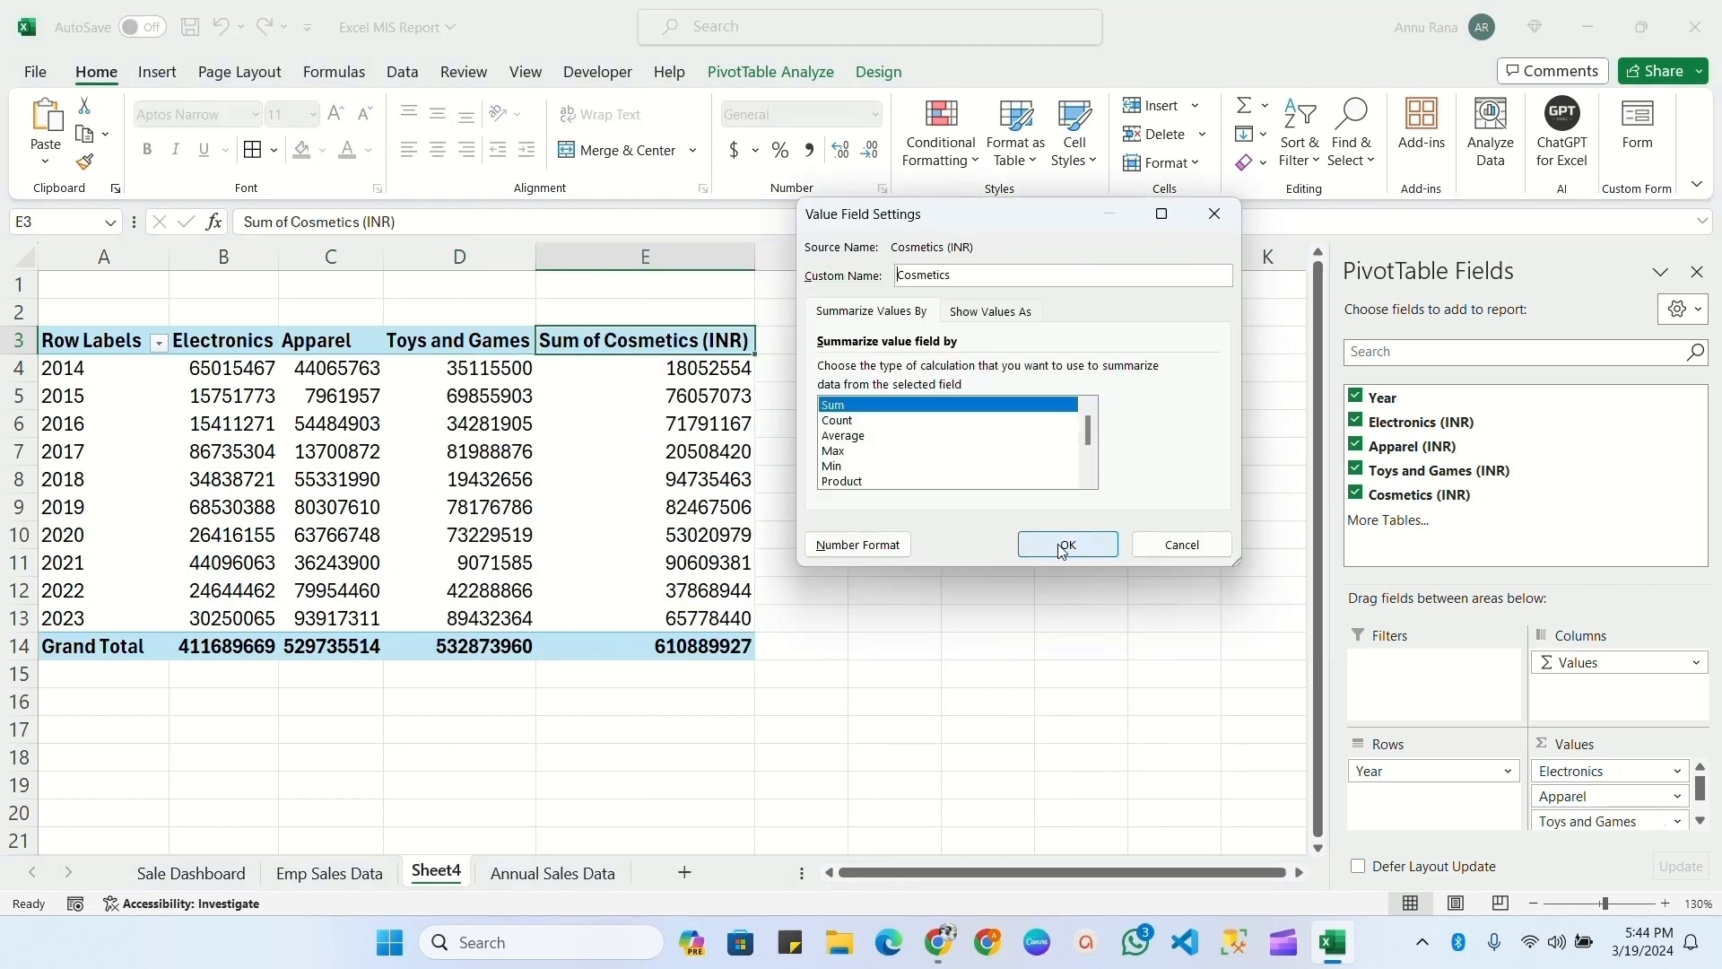
{"action": "left_click", "coordinate": [1062, 549]}
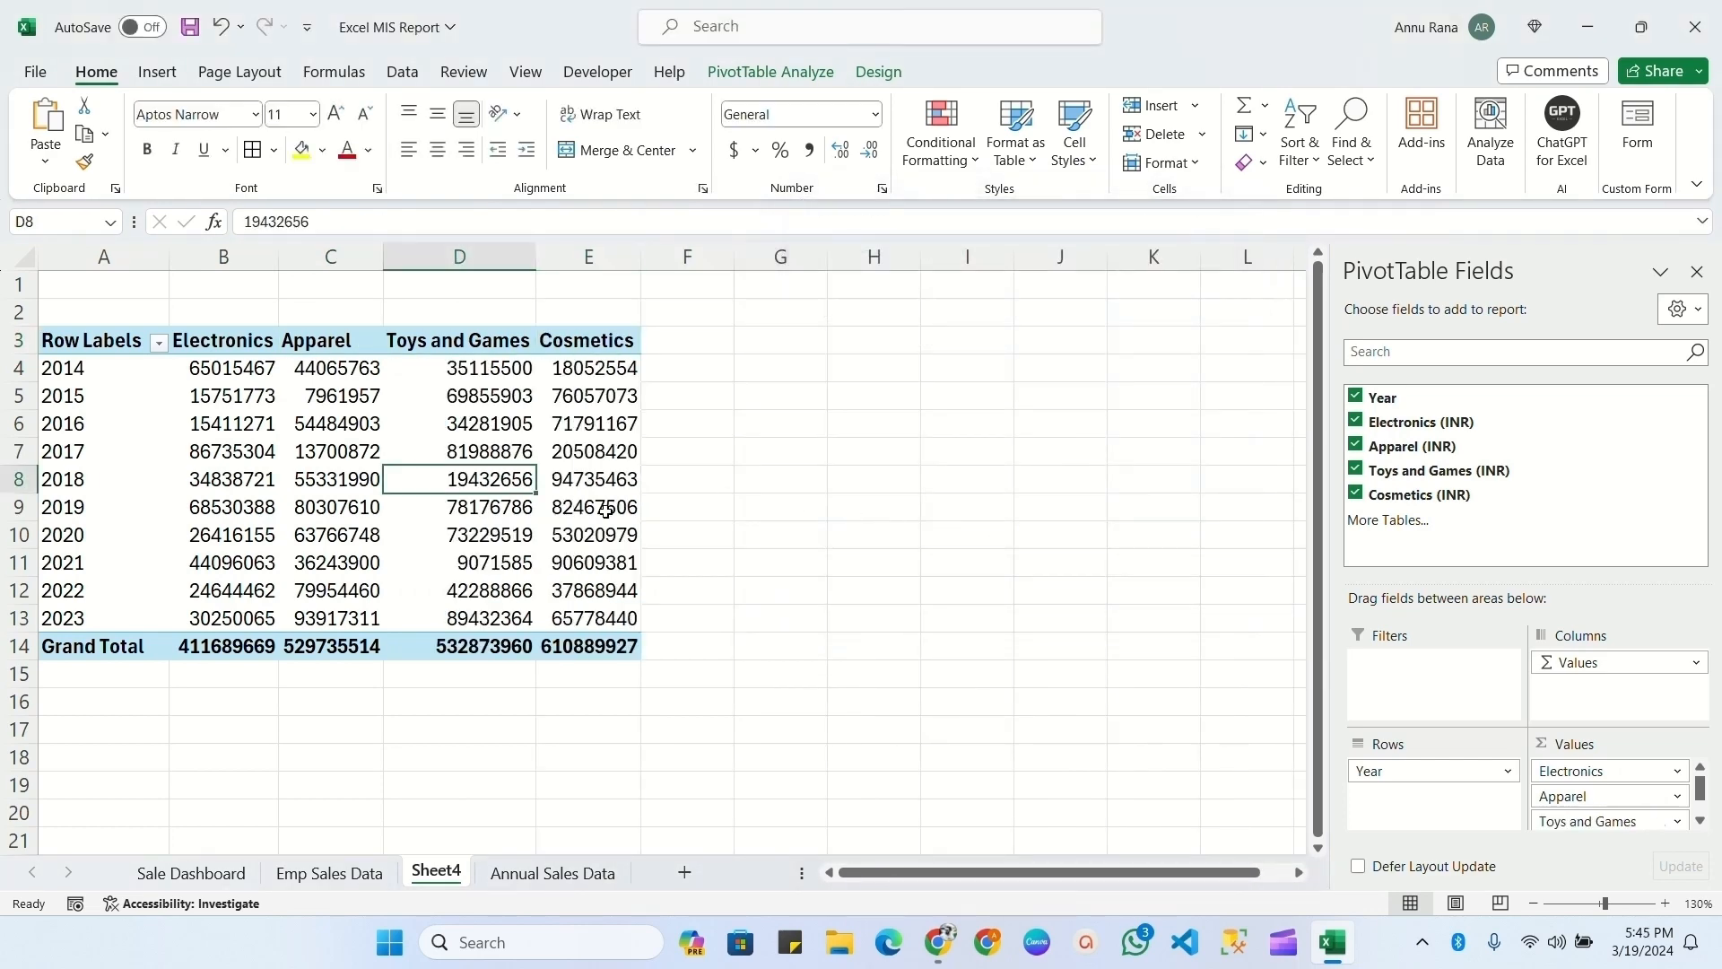
- Insert a Stacked Line with Markers PivotChart from the annual sales PivotTable
{"action": "key", "text": "ctrl+a"}
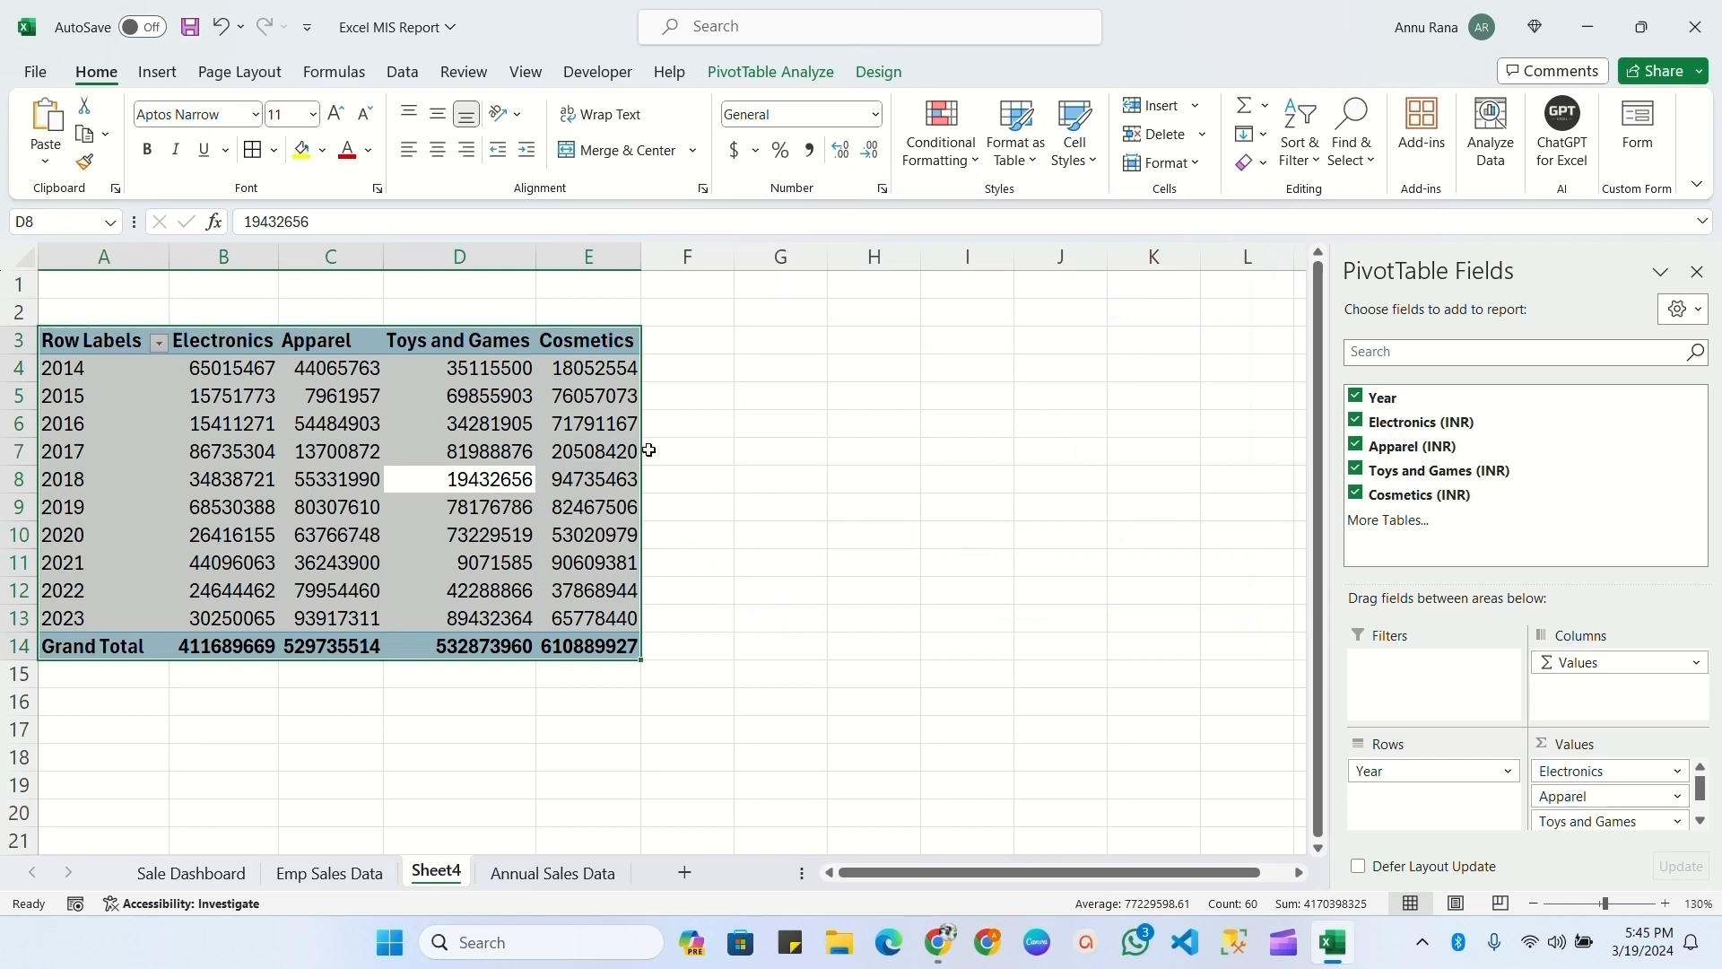
{"action": "left_click", "coordinate": [767, 70]}
{"action": "left_click", "coordinate": [1355, 143]}
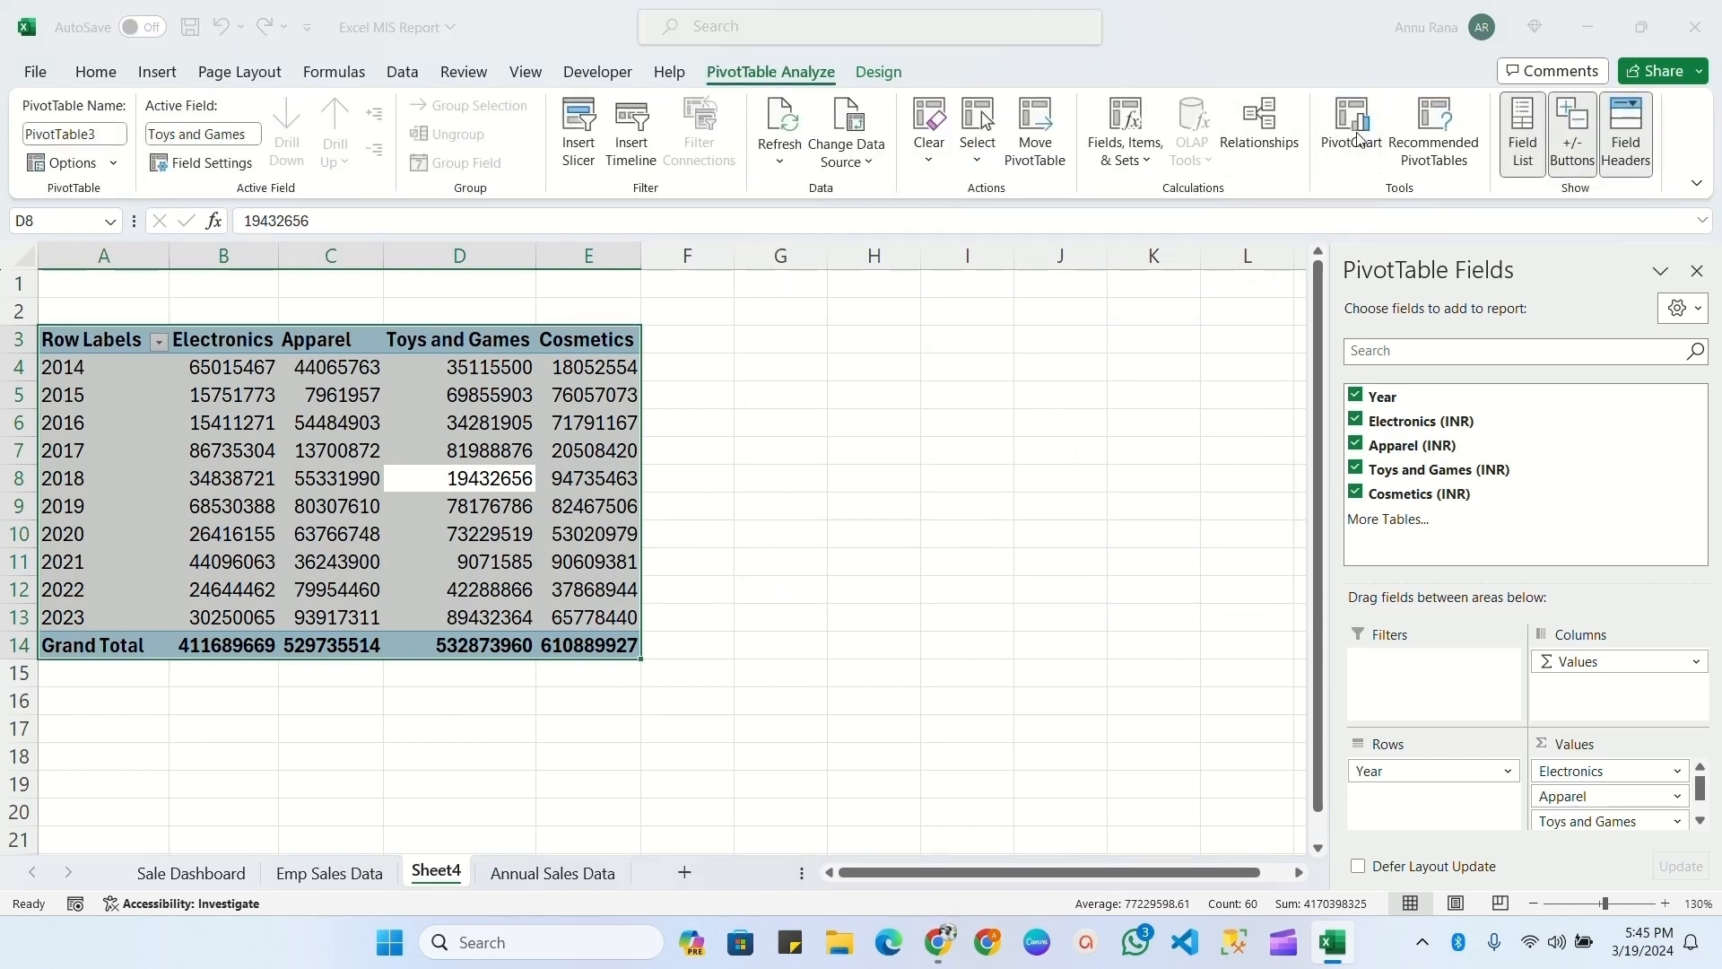
{"action": "left_click", "coordinate": [928, 305]}
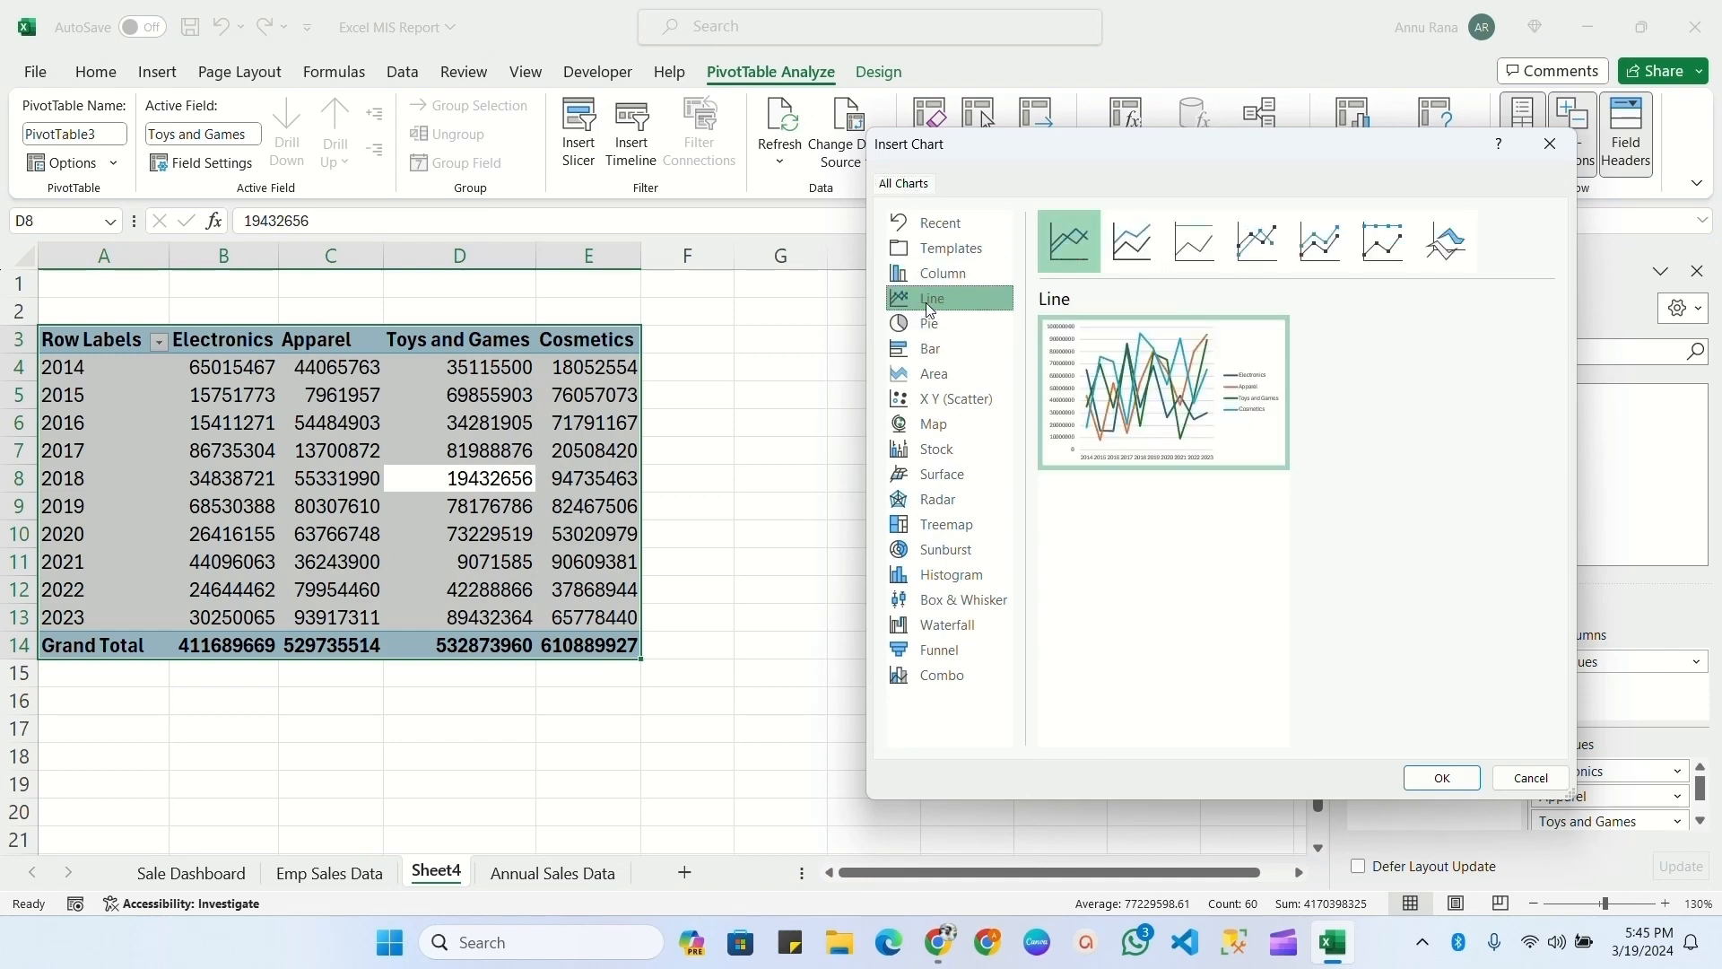
{"action": "left_click", "coordinate": [1319, 241]}
{"action": "key", "text": "Return"}
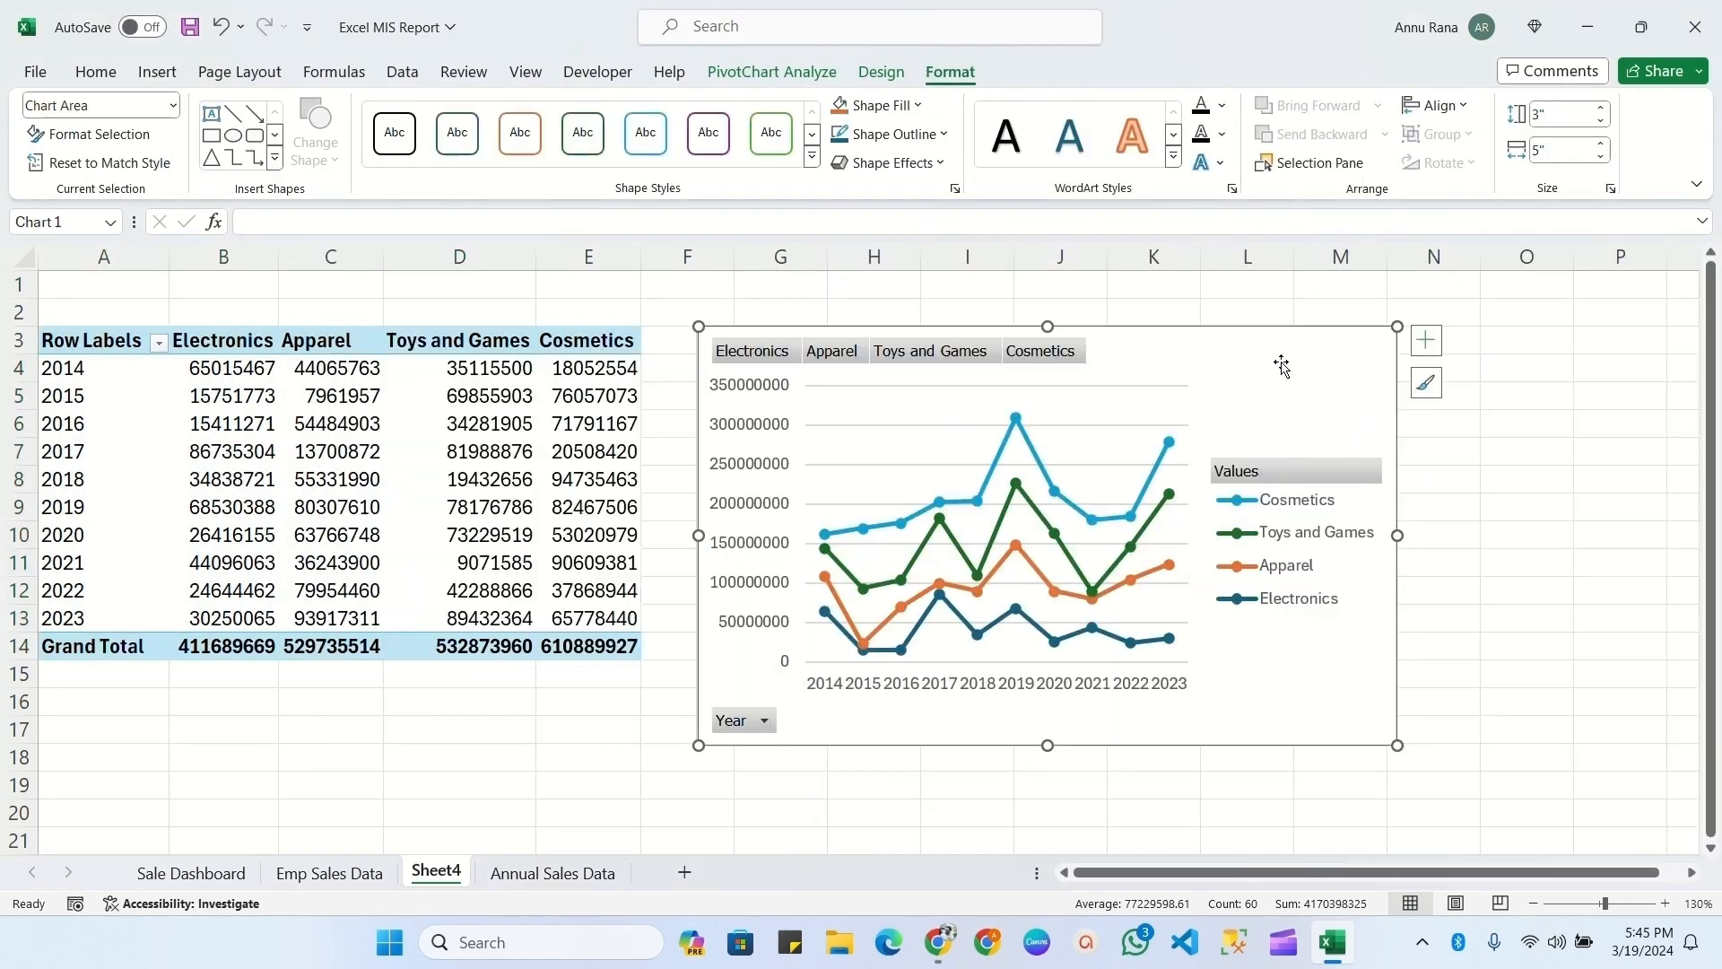
- Apply the dark gray gradient chart style to the PivotChart and enlarge it to about 3.58" by 6.93"
{"action": "left_click", "coordinate": [880, 76]}
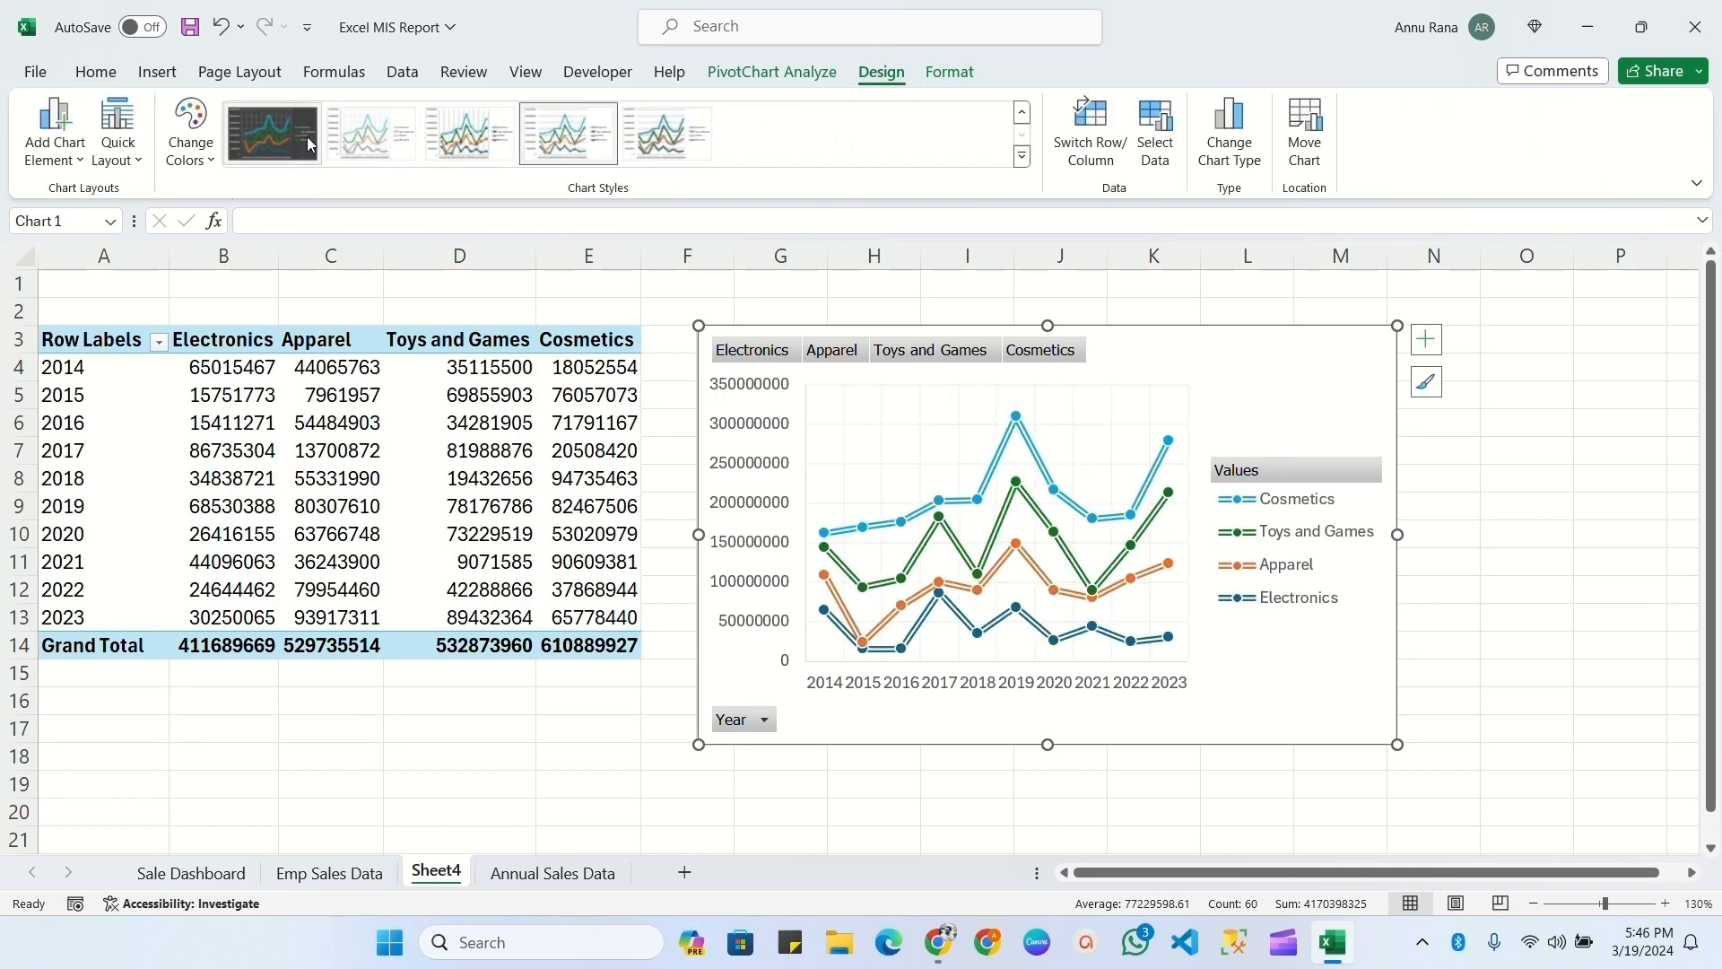
{"action": "left_click", "coordinate": [1024, 157]}
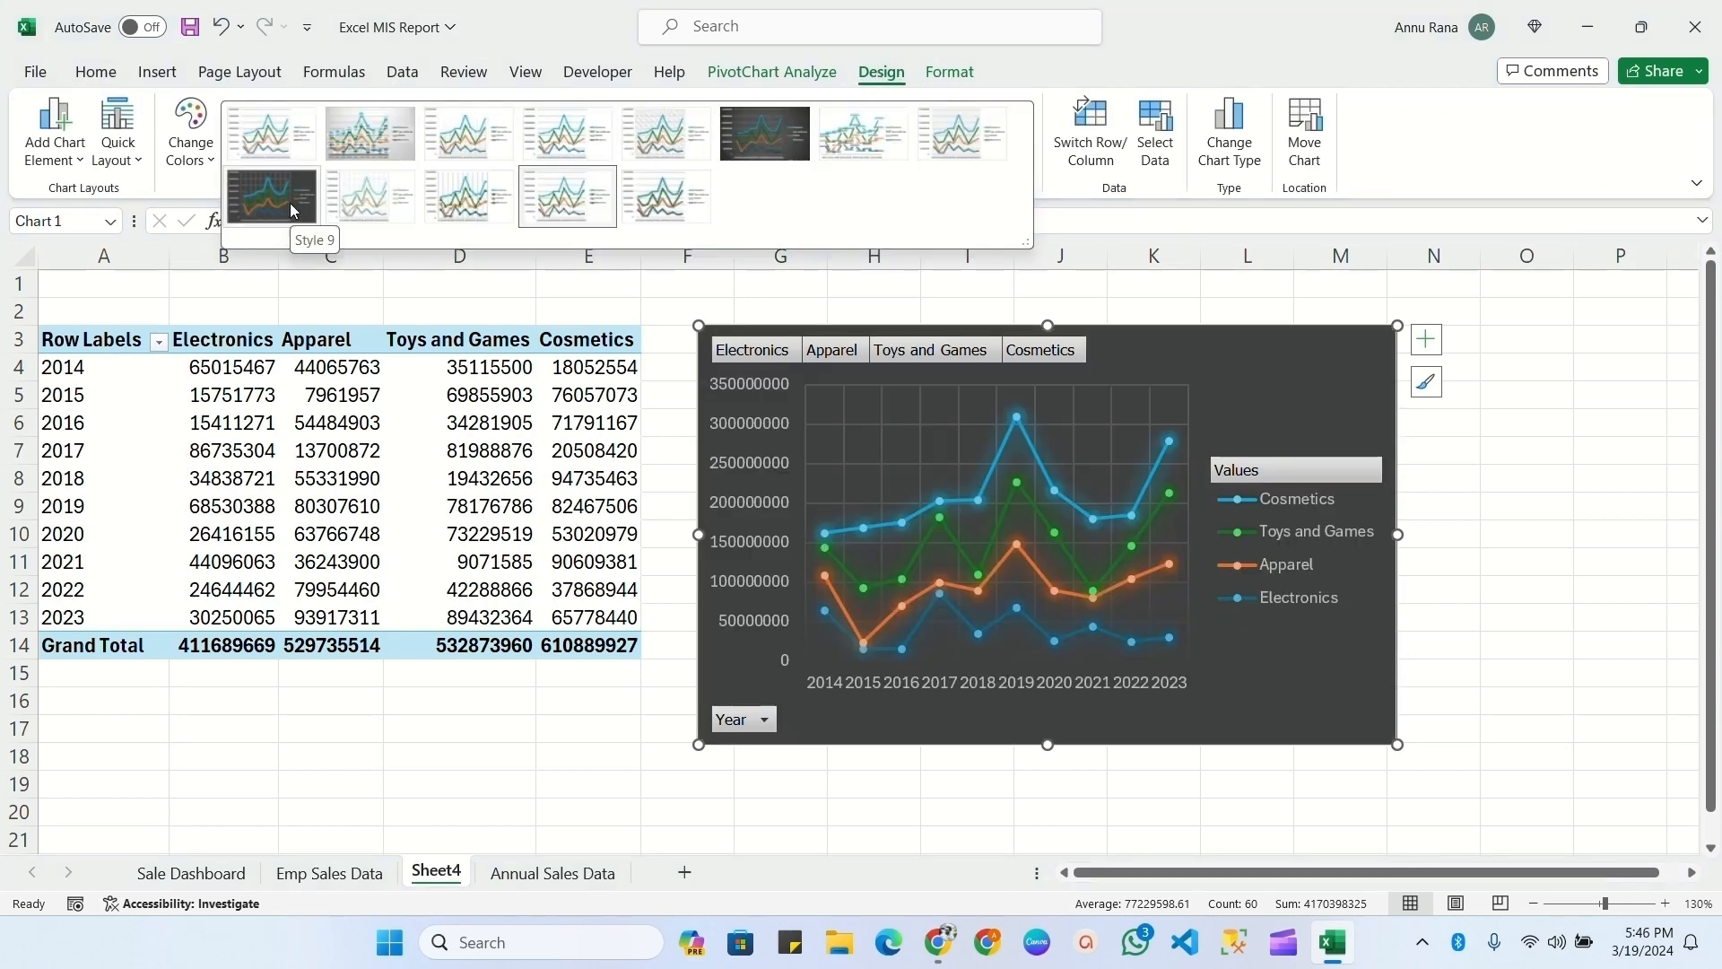
{"action": "left_click", "coordinate": [784, 146]}
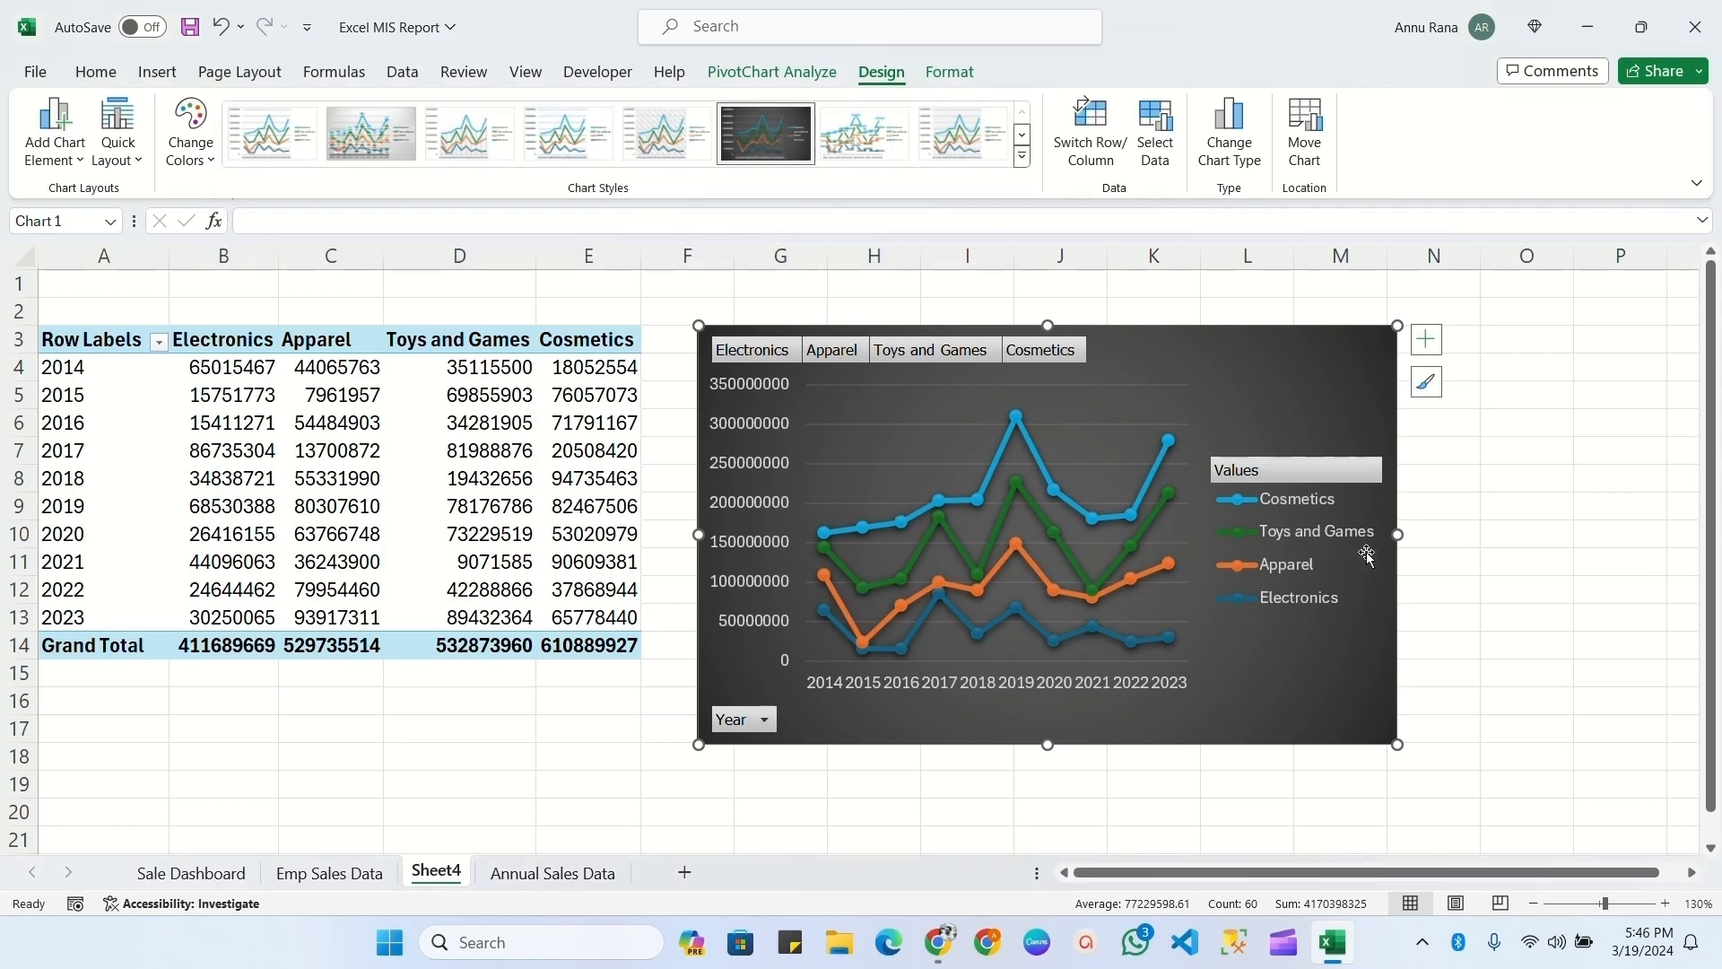
{"action": "left_click_drag", "start_coordinate": [1397, 744], "coordinate": [1631, 747]}
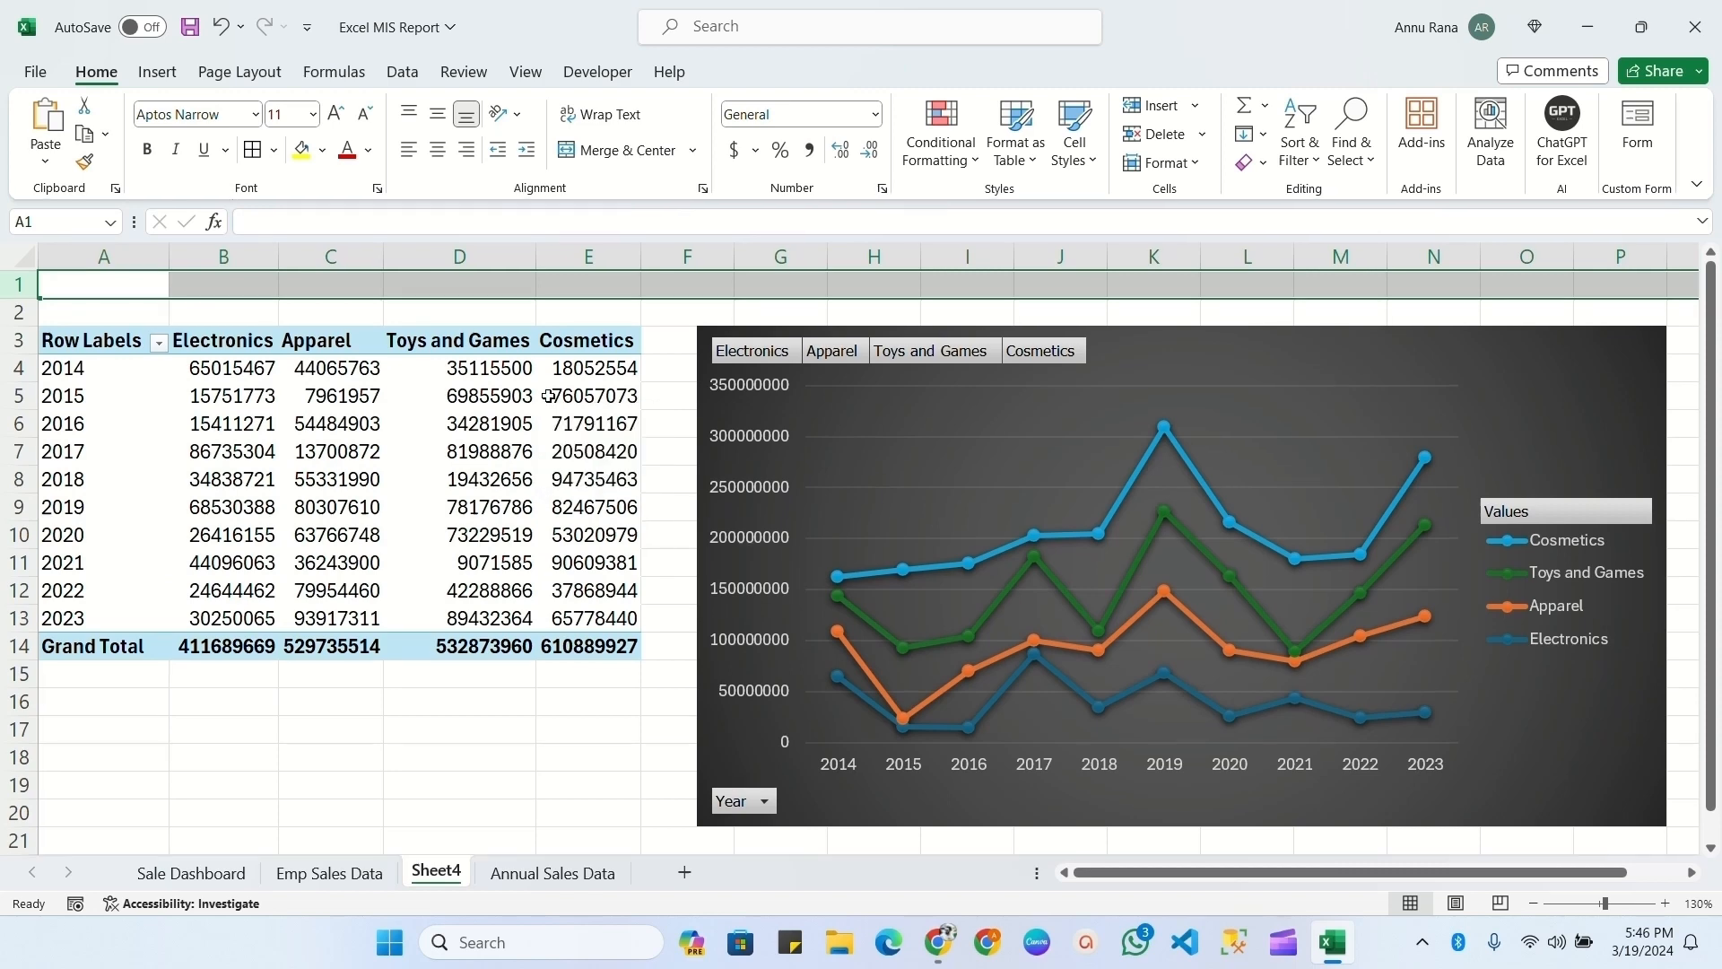
- Insert two blank rows above the PivotTable and add a Year slicer for the PivotChart
{"action": "key", "text": "ctrl+plus"}
{"action": "key", "text": "ctrl+plus"}
{"action": "left_click", "coordinate": [1144, 412]}
{"action": "left_click", "coordinate": [784, 77]}
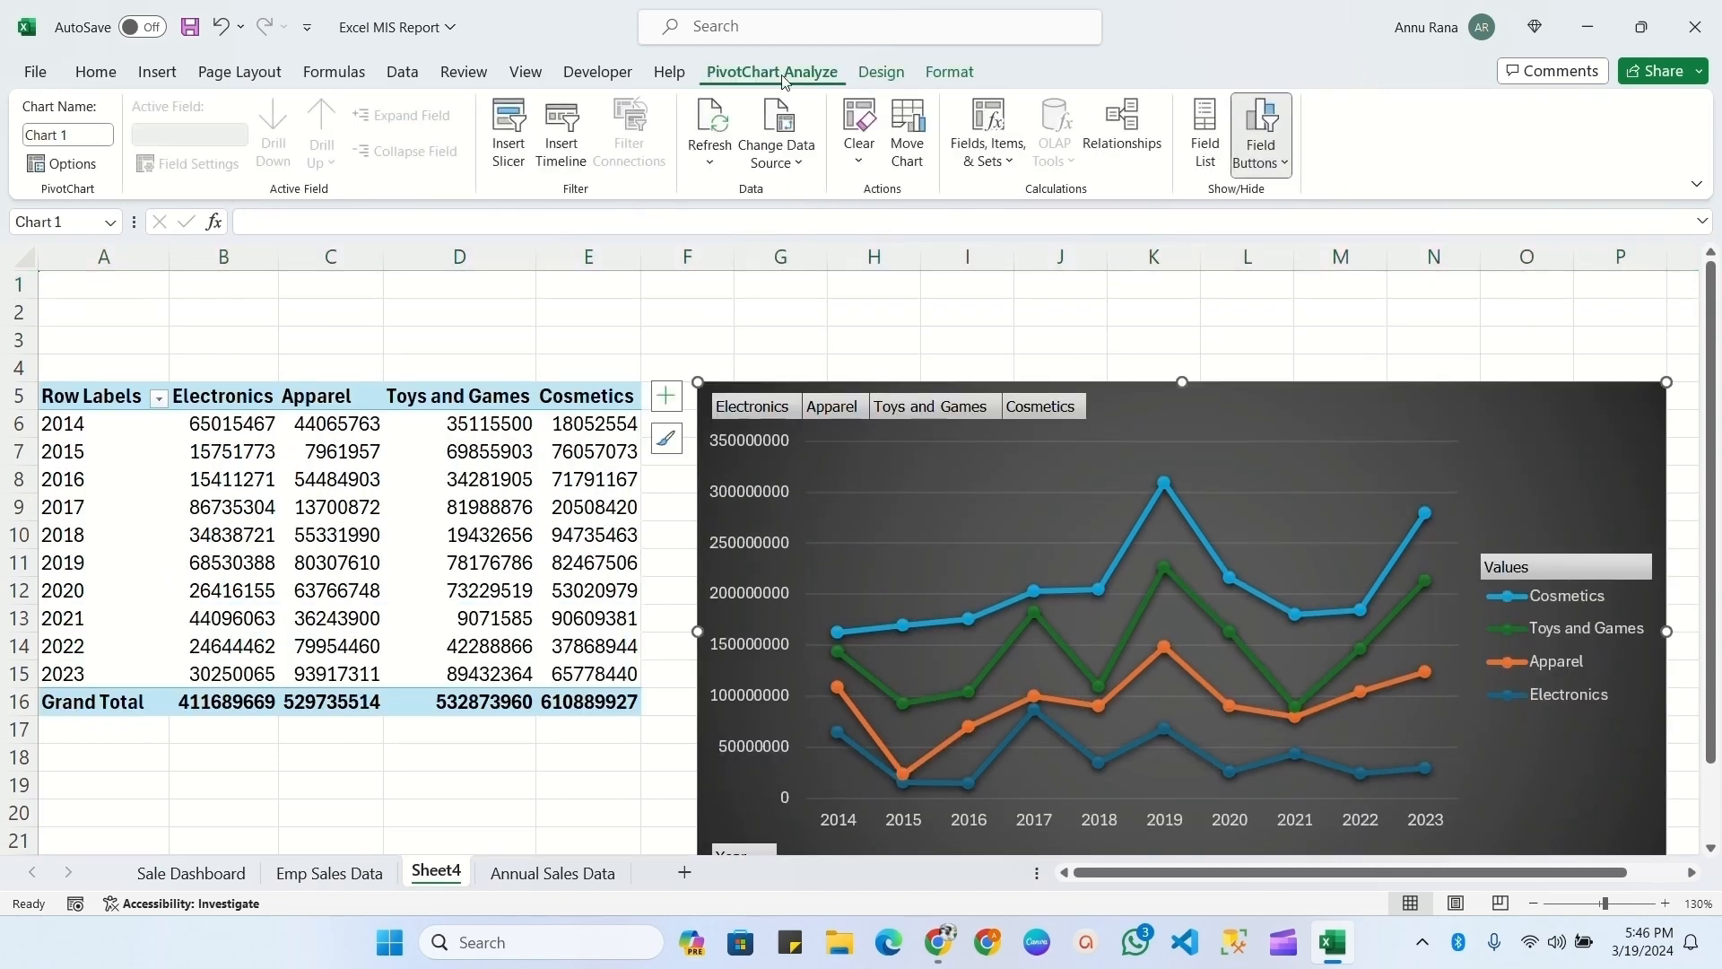
{"action": "left_click", "coordinate": [515, 139]}
{"action": "left_click", "coordinate": [922, 238]}
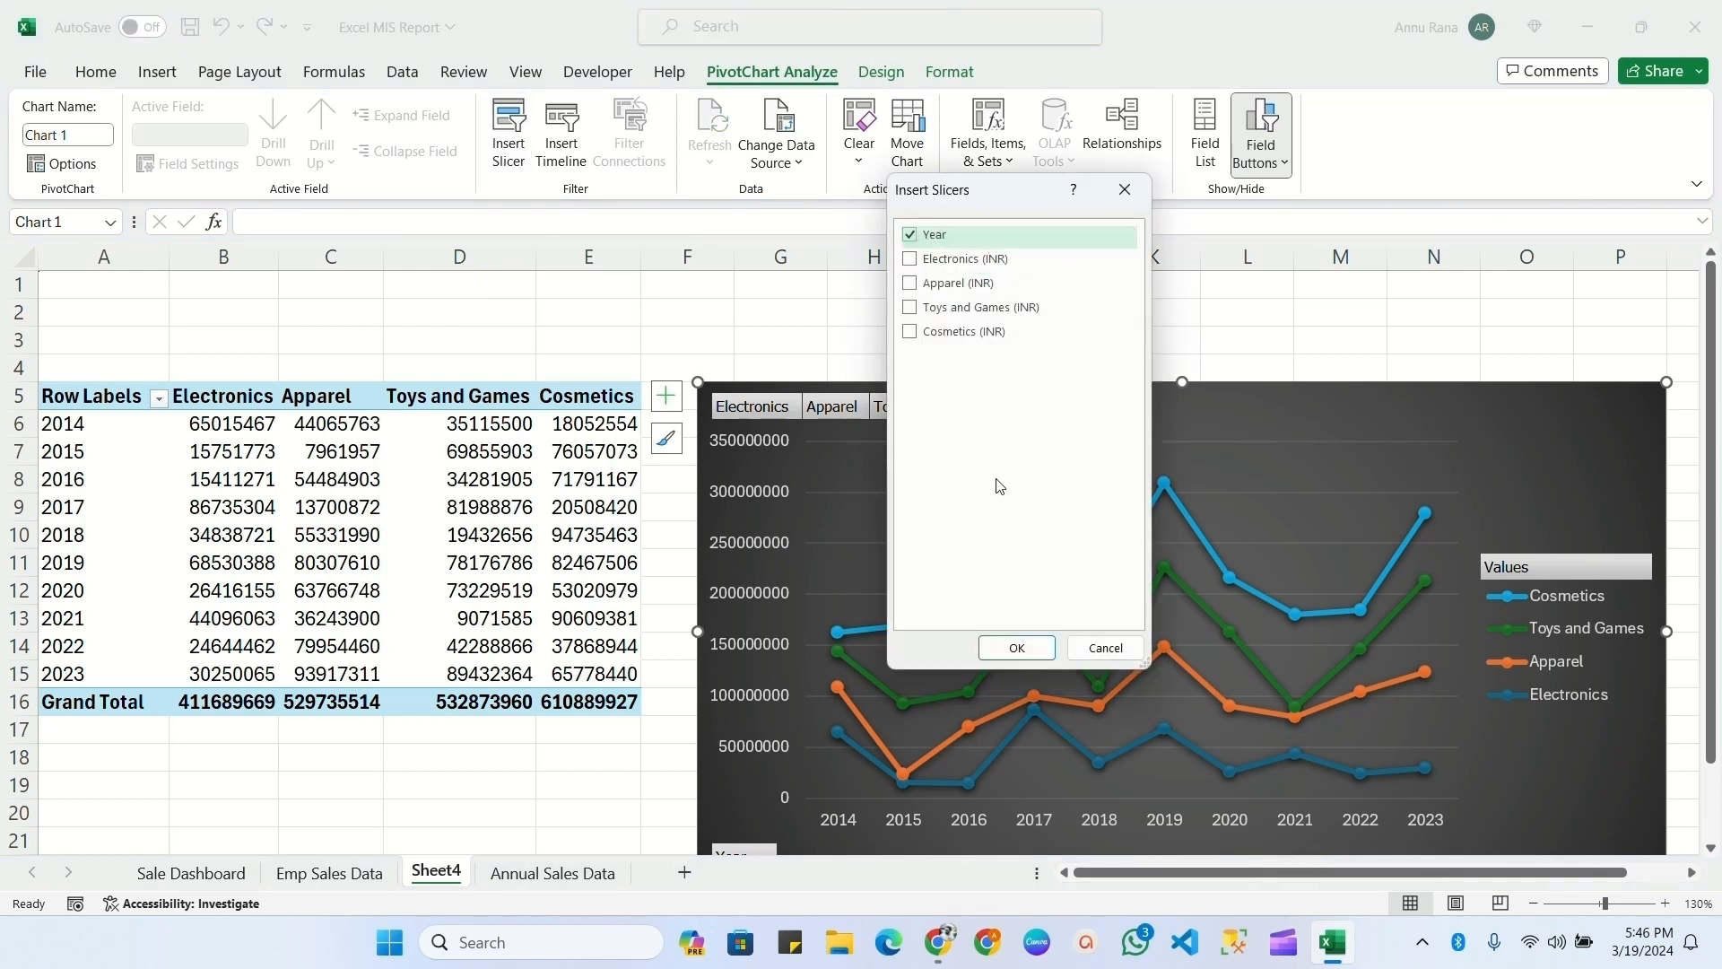
{"action": "left_click", "coordinate": [1021, 650]}
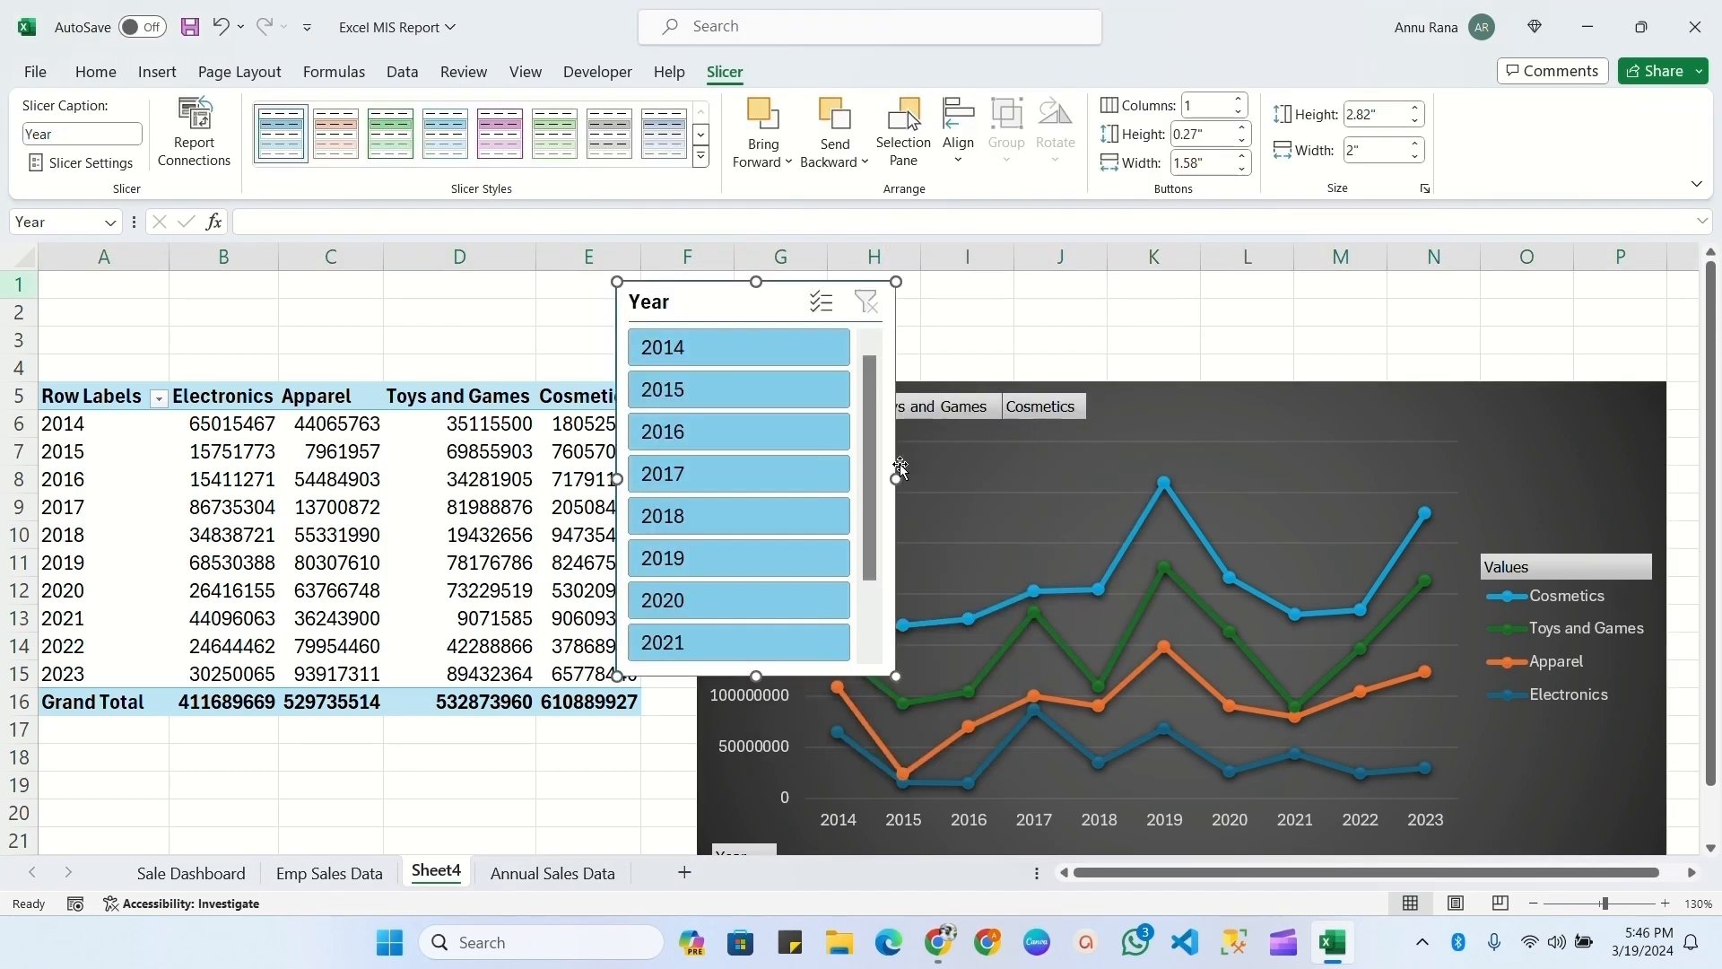
- Arrange the Year slicer in 10 columns as a strip above the PivotTable and chart, about 0.72" high and 11.64" wide
{"action": "left_click_drag", "start_coordinate": [896, 477], "coordinate": [1106, 477]}
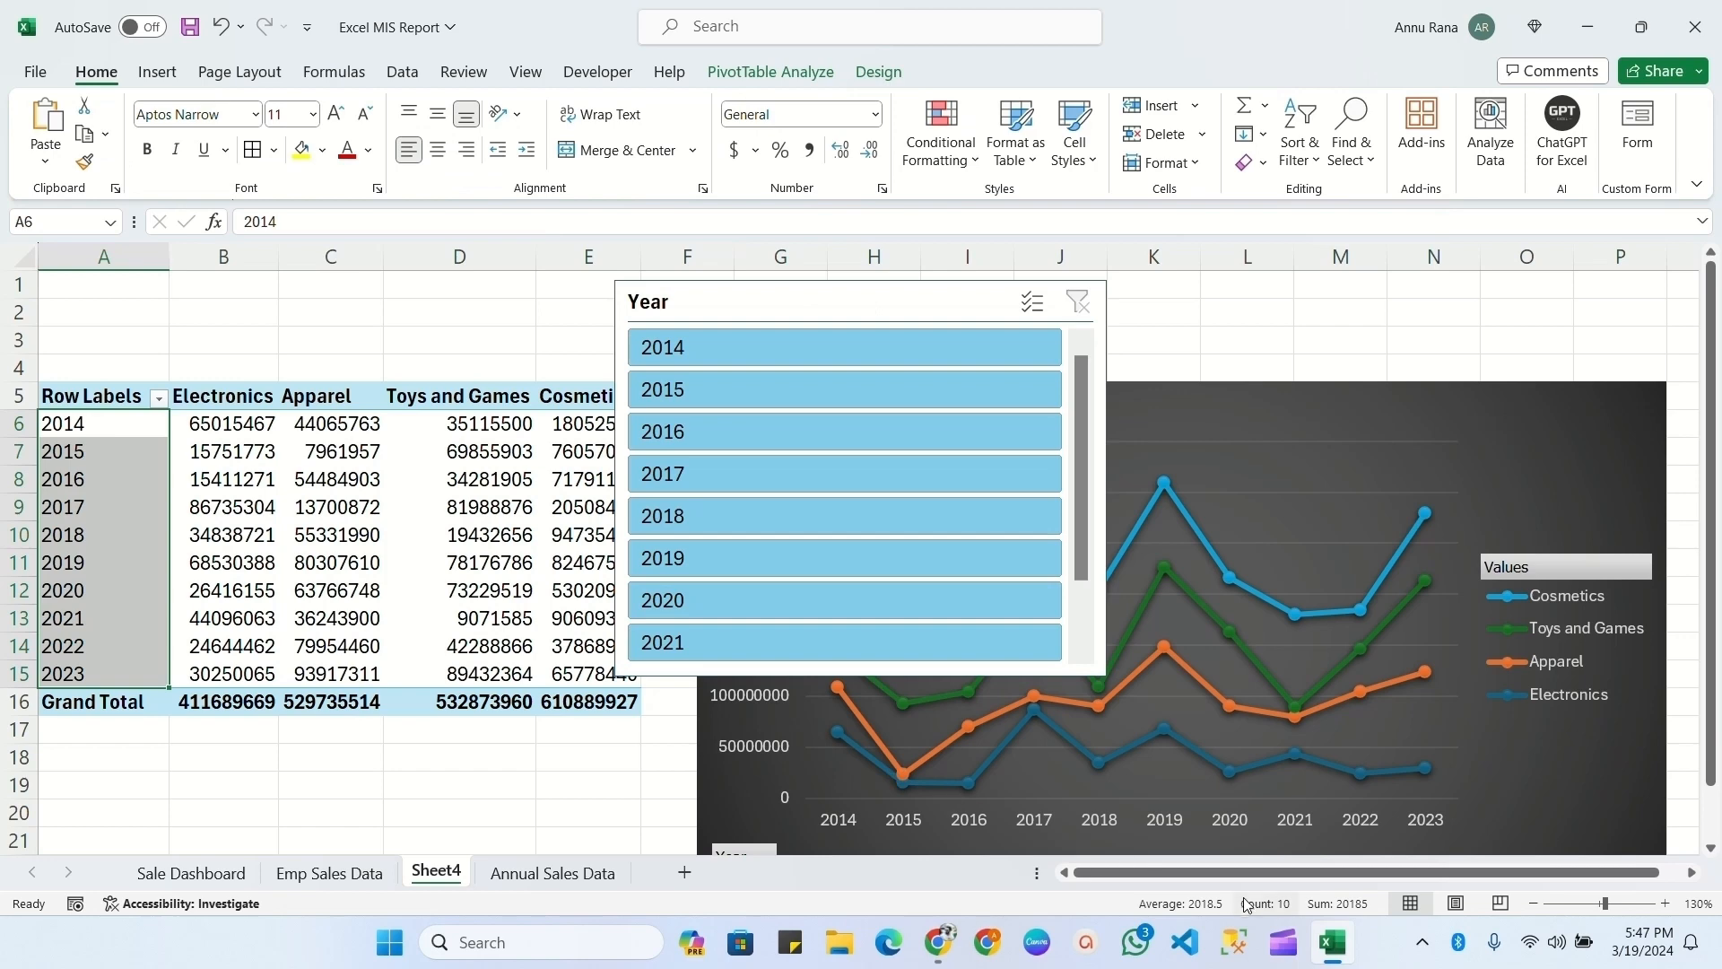
{"action": "left_click_drag", "start_coordinate": [867, 296], "coordinate": [867, 250]}
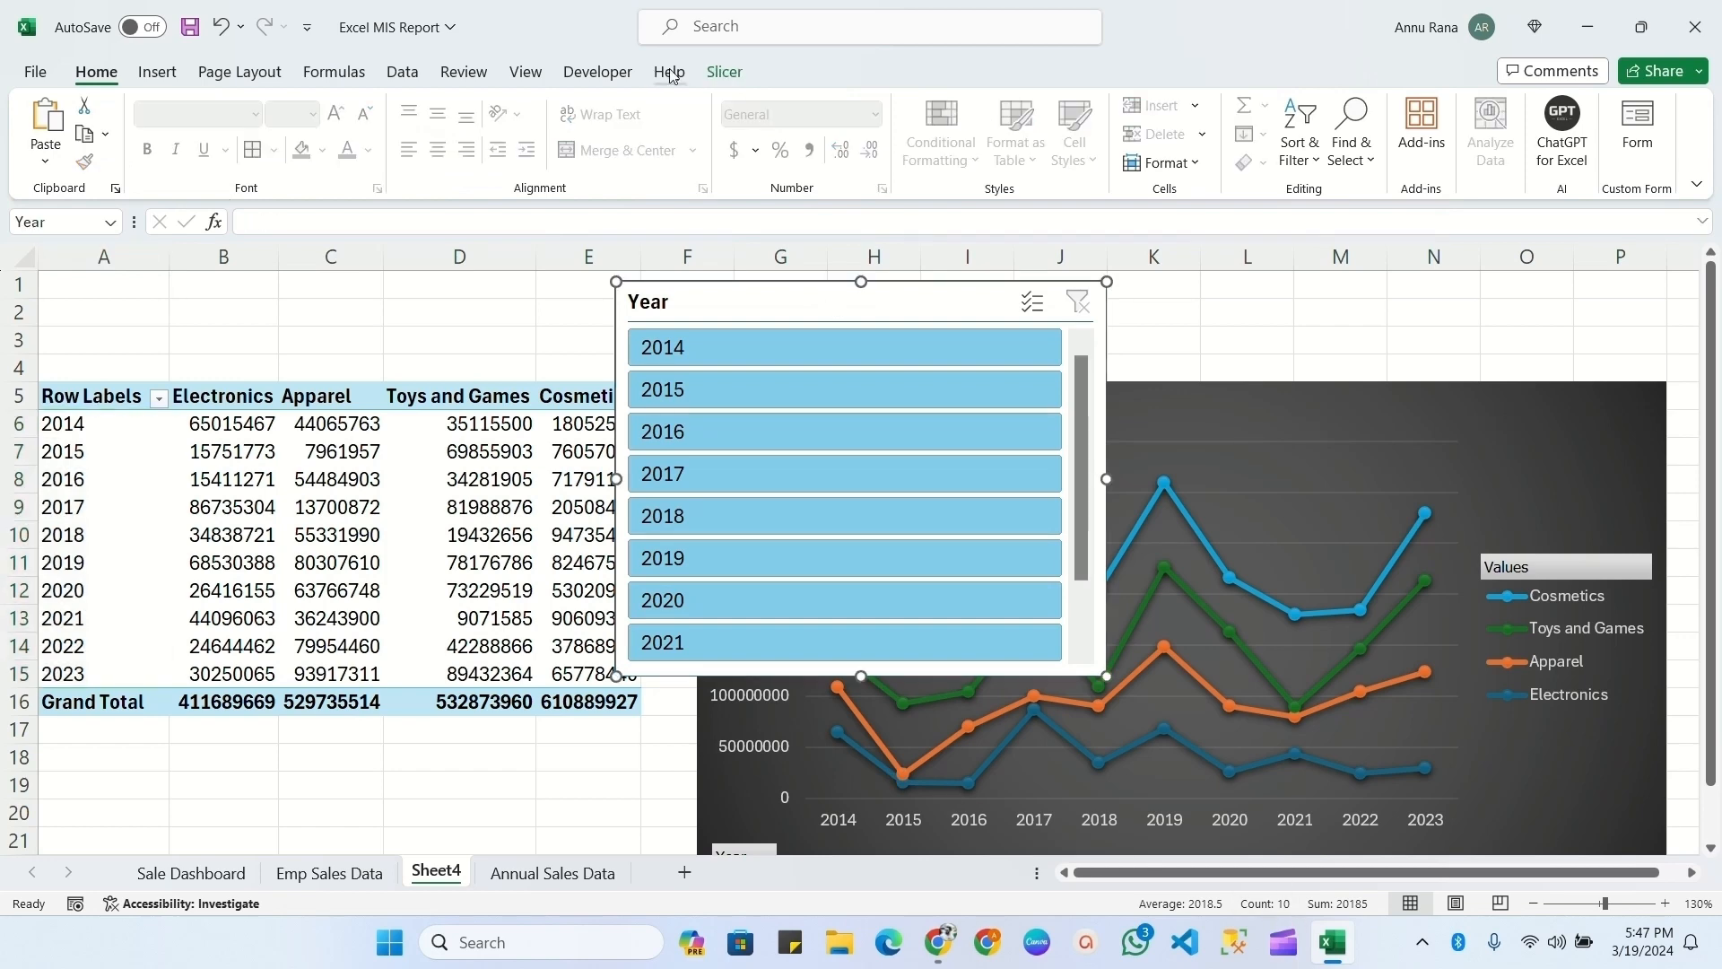
{"action": "left_click", "coordinate": [724, 72]}
{"action": "left_click", "coordinate": [1206, 105]}
{"action": "type", "text": "10"}
{"action": "key", "text": "Return"}
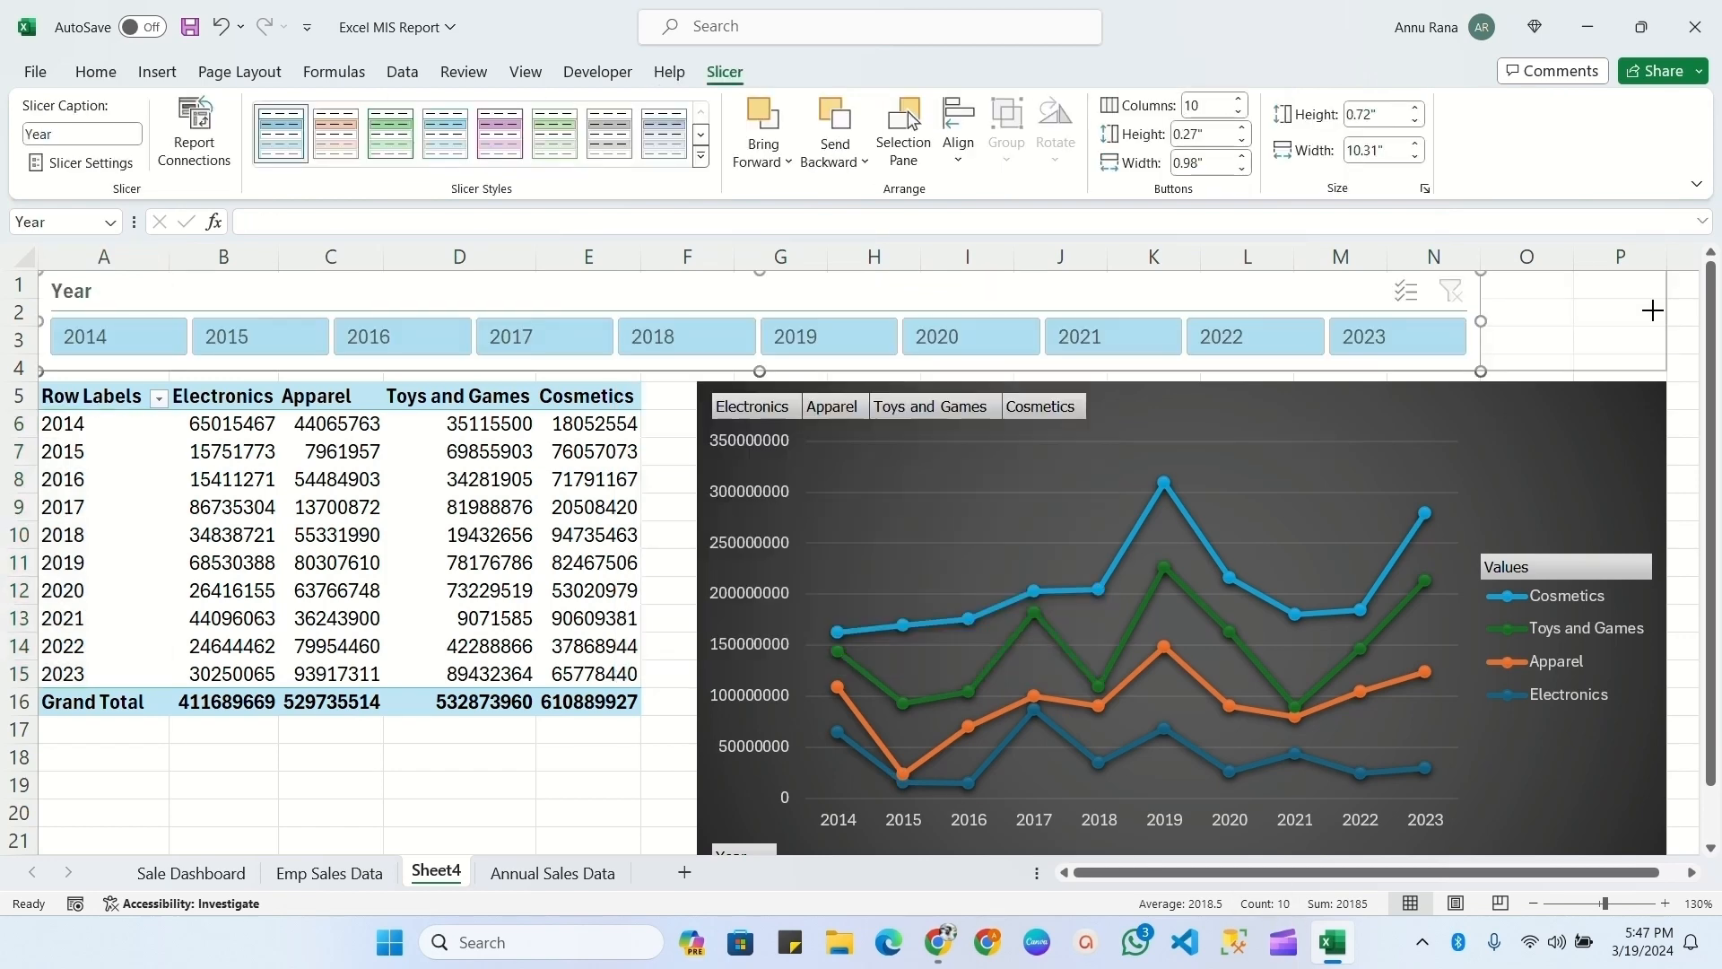
{"action": "left_click_drag", "start_coordinate": [1652, 311], "coordinate": [1655, 314]}
- Disable resizing and moving for the Year slicer and set it not to move or size with cells
{"action": "right_click", "coordinate": [528, 289]}
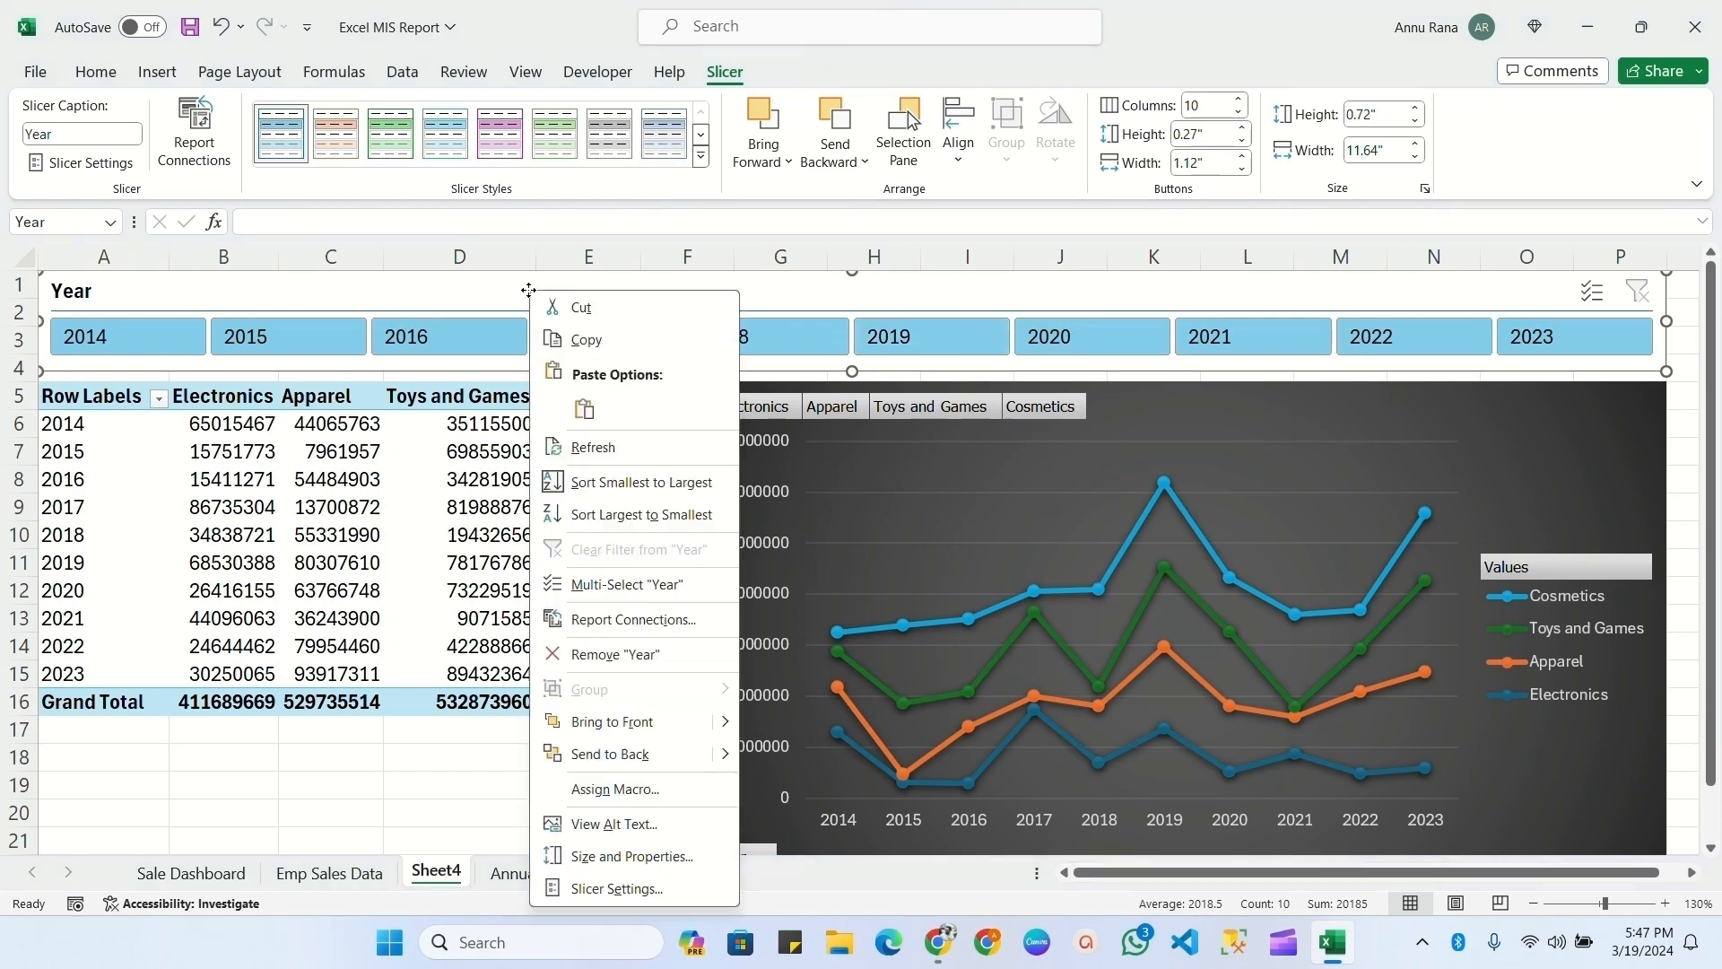
{"action": "left_click", "coordinate": [597, 858]}
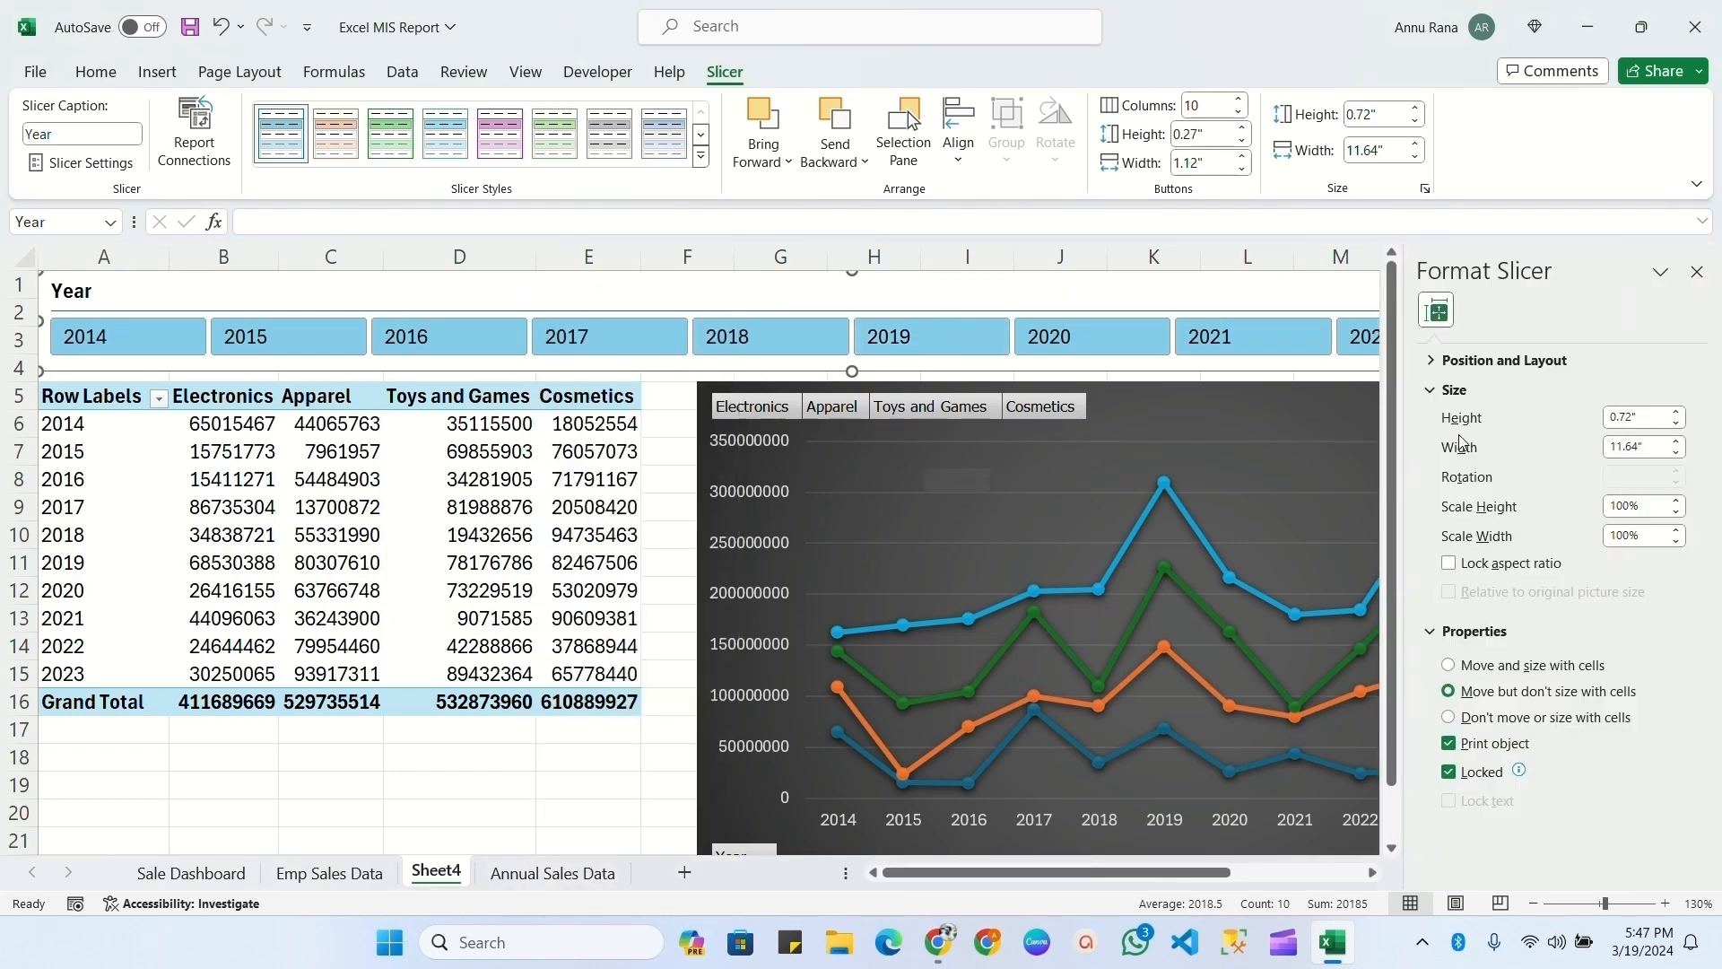
{"action": "left_click", "coordinate": [1507, 360]}
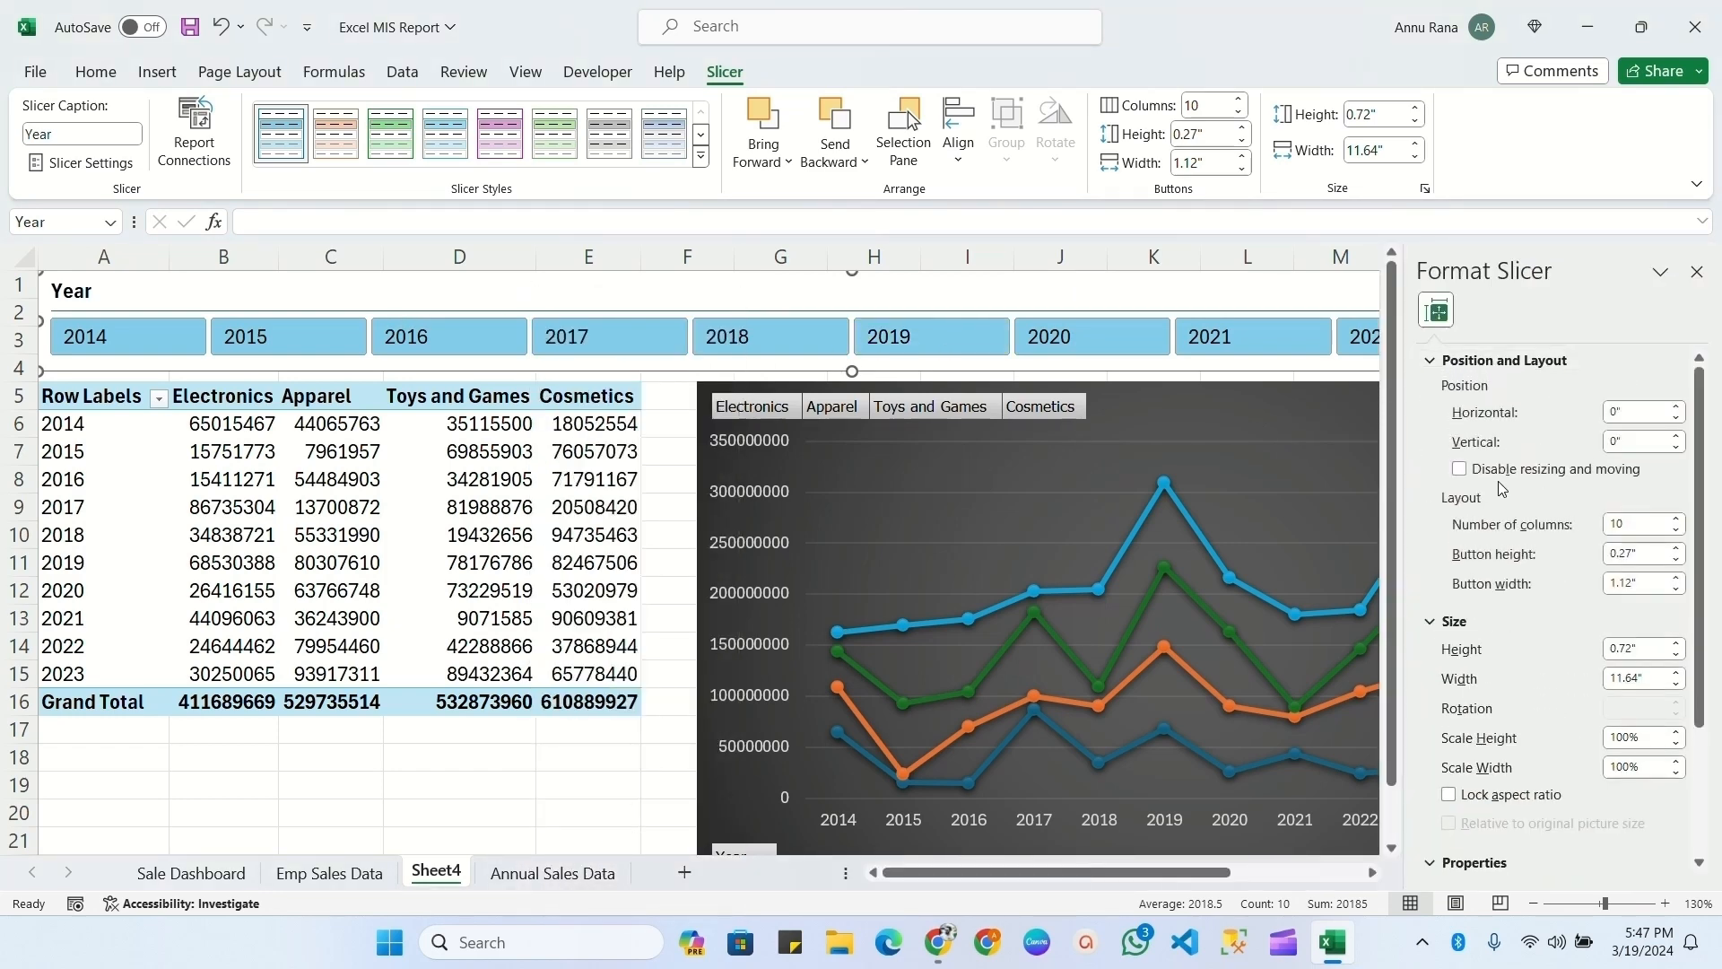
{"action": "left_click", "coordinate": [1461, 469]}
{"action": "scroll", "coordinate": [1489, 569], "scroll_direction": "down", "scroll_amount": 3}
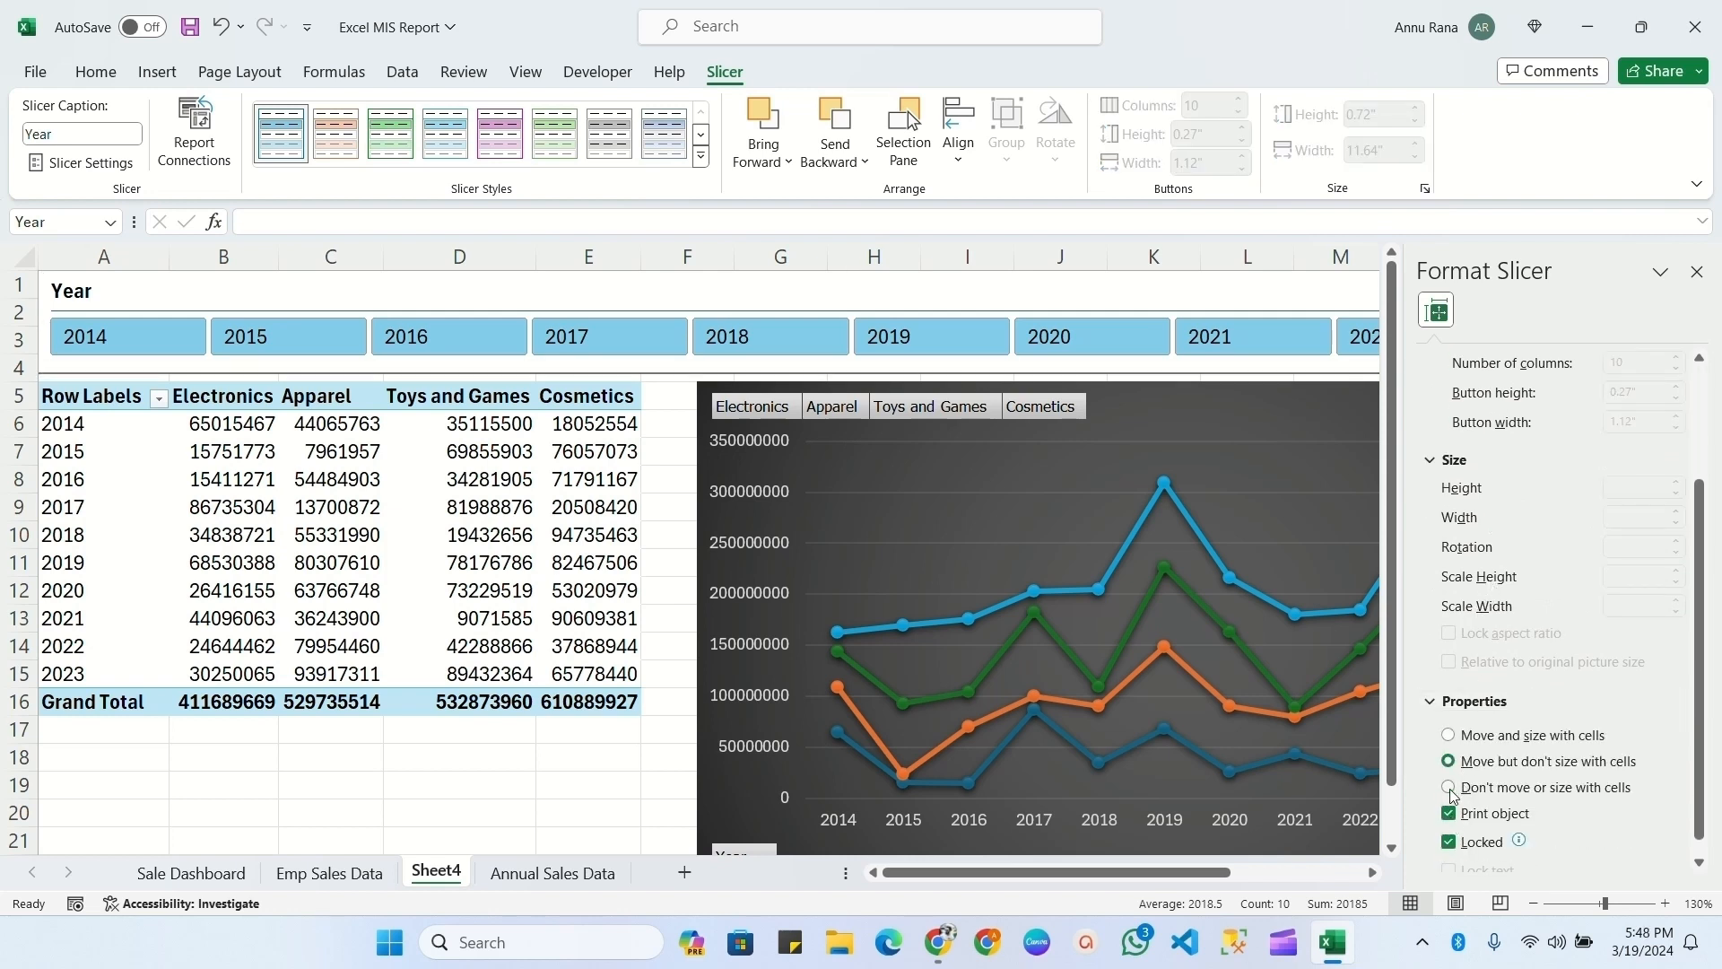
{"action": "left_click", "coordinate": [1449, 787]}
- Lock the PivotChart's aspect ratio and set it not to move or size with cells
{"action": "left_click", "coordinate": [1203, 421]}
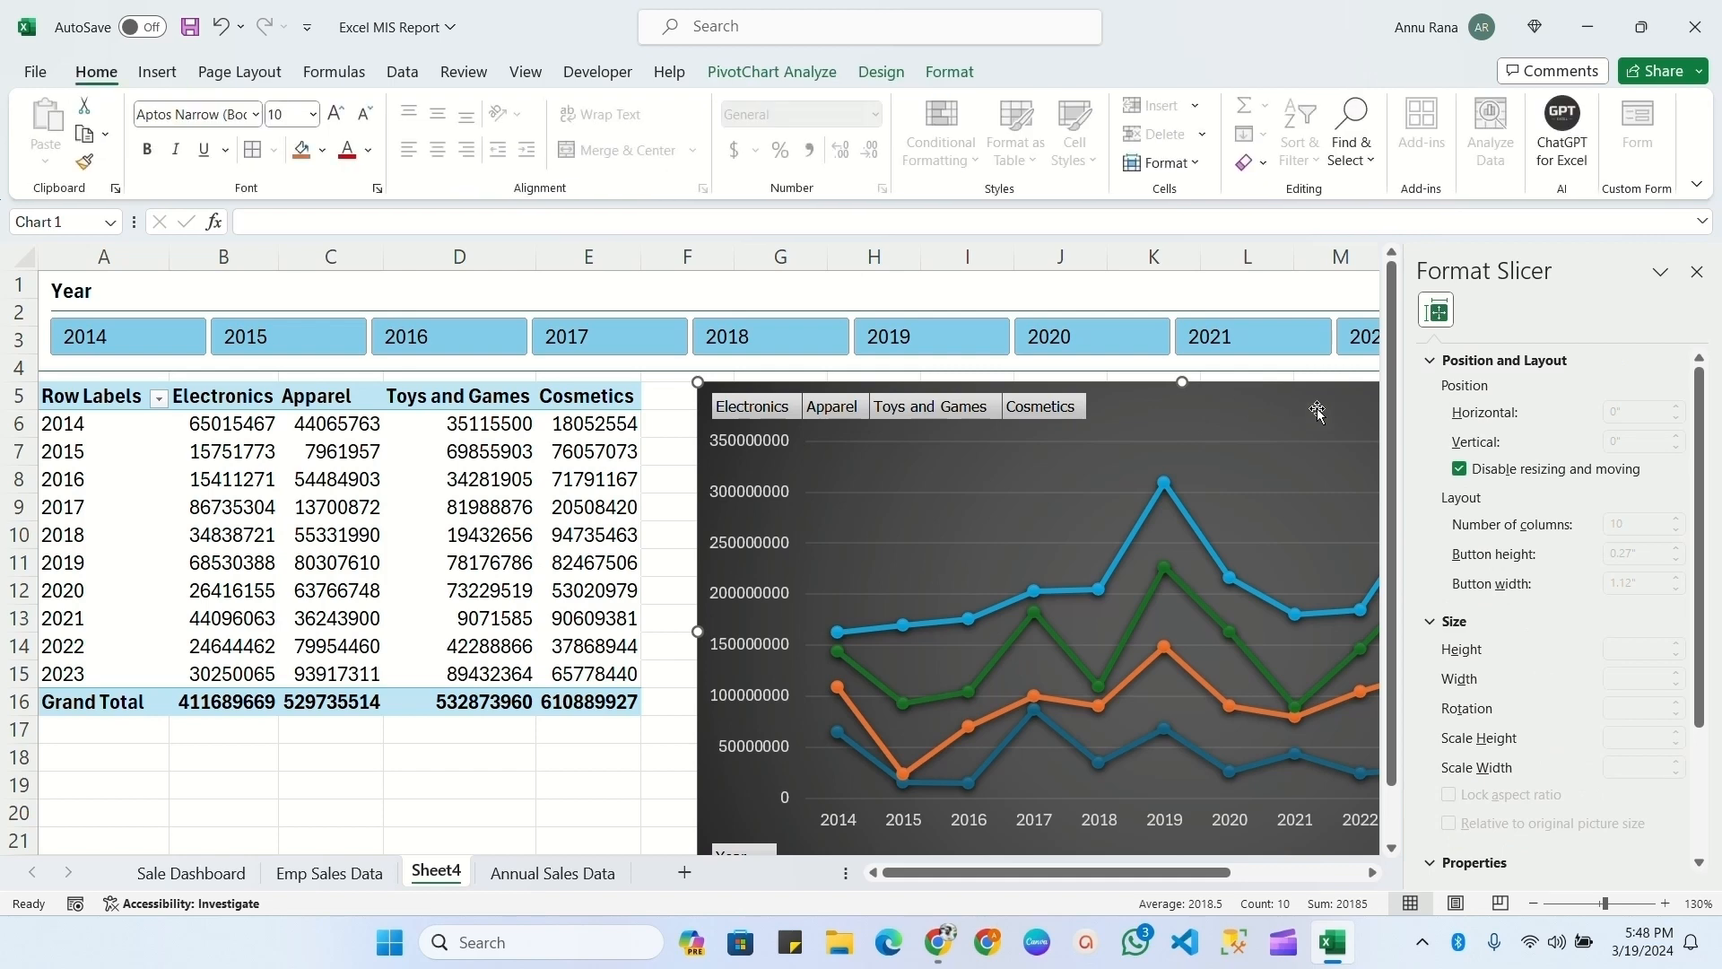
{"action": "left_click", "coordinate": [1449, 568]}
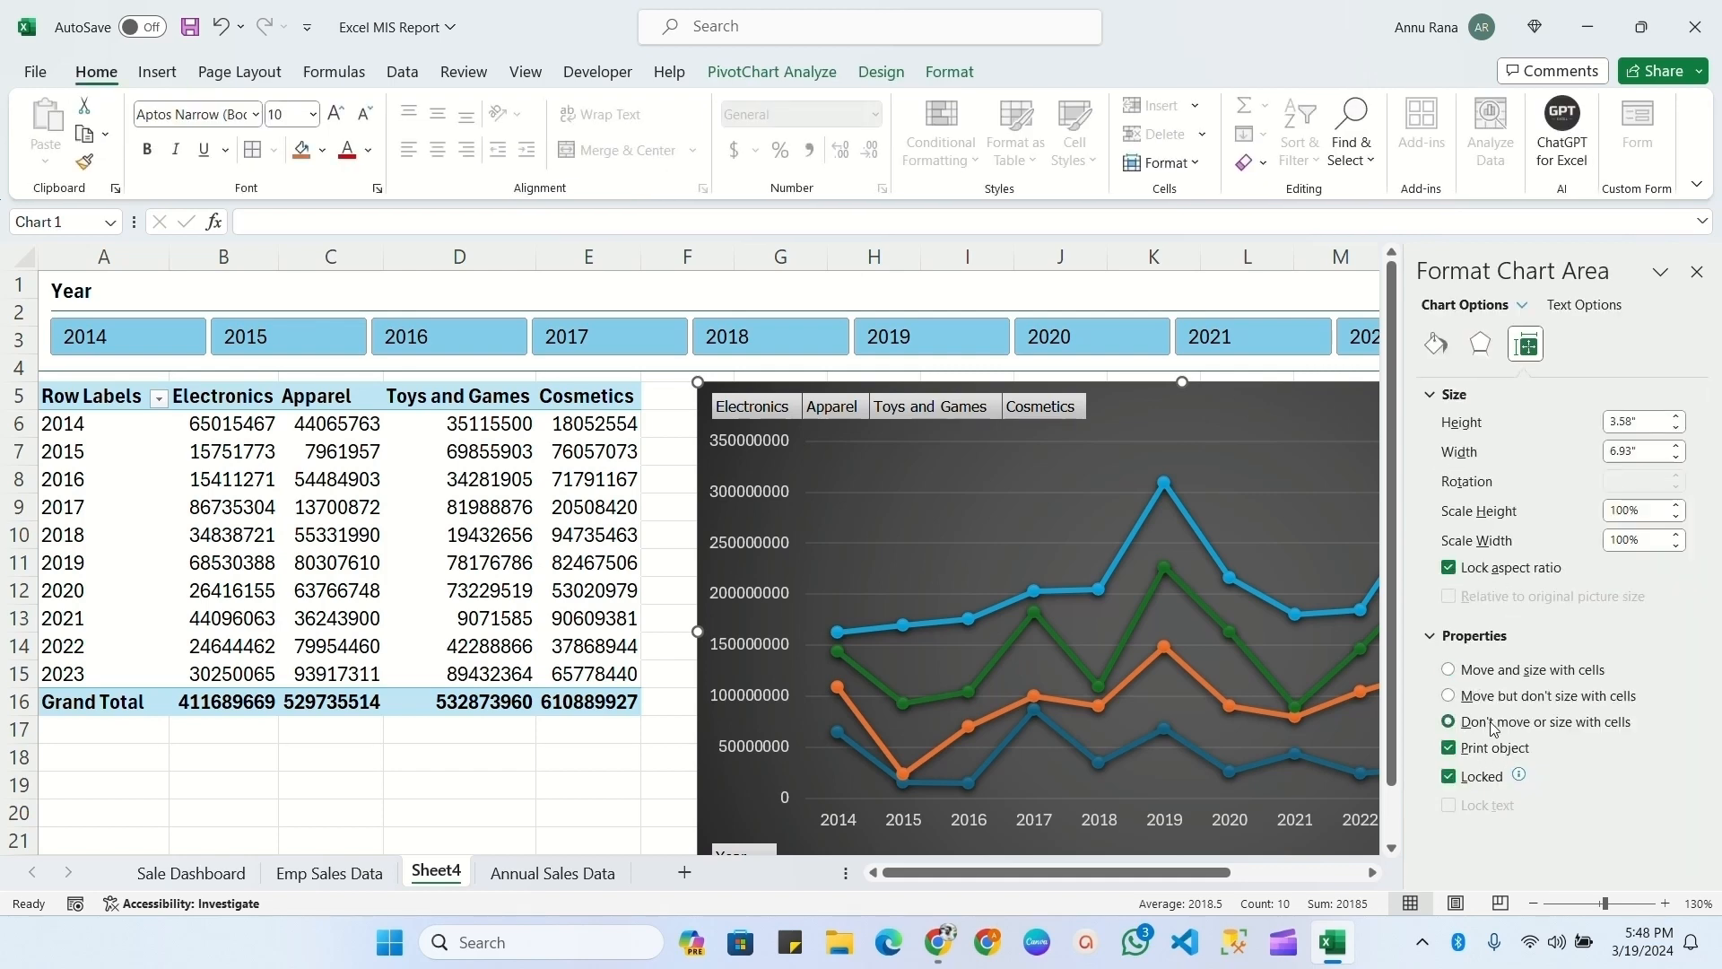
{"action": "left_click", "coordinate": [1696, 271]}
- Add borders to all cells of the whole PivotTable and center its contents
{"action": "left_click", "coordinate": [99, 395]}
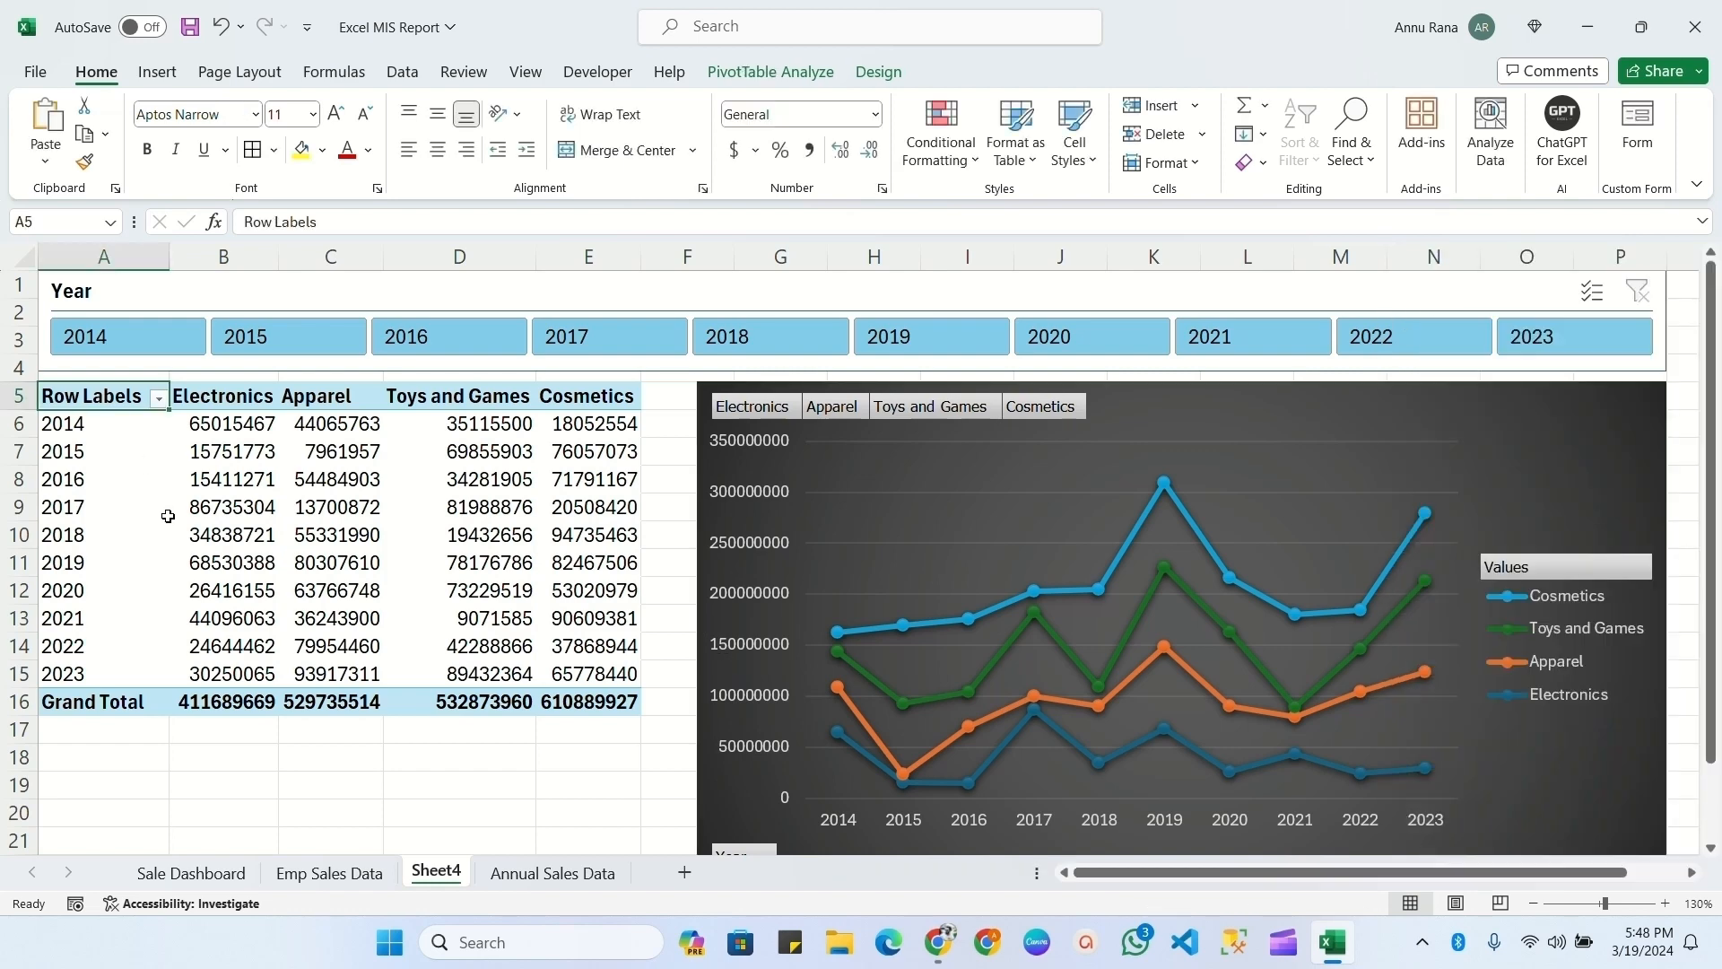
{"action": "key", "text": "ctrl+a"}
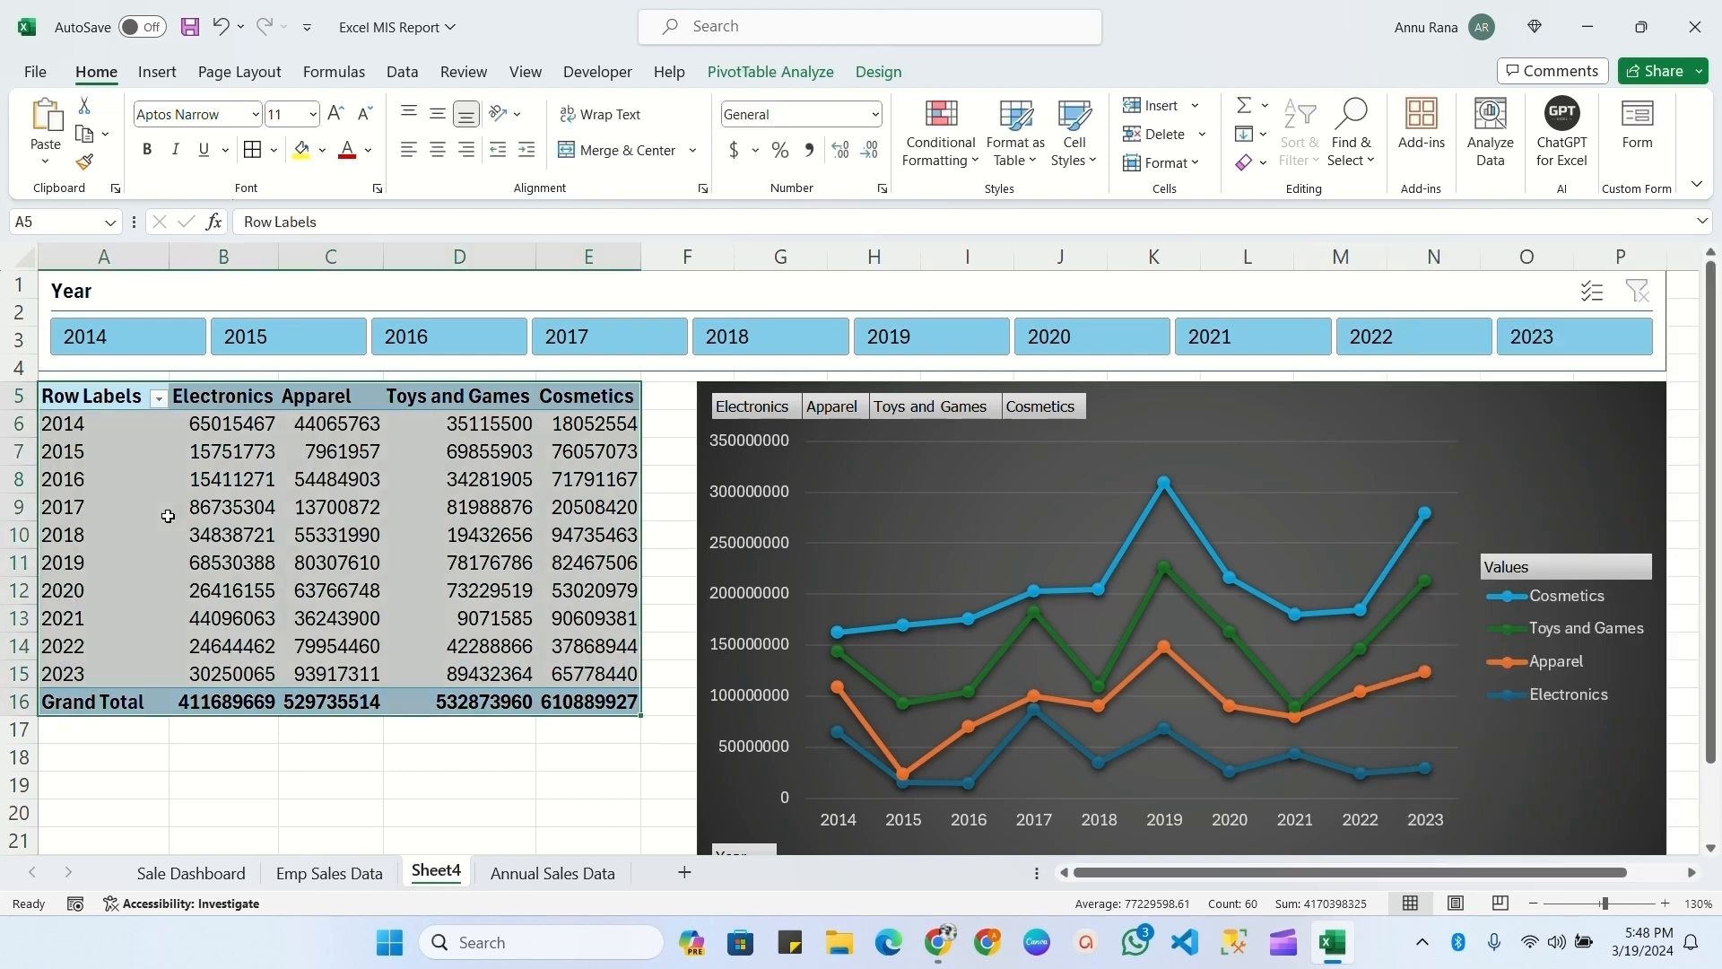
{"action": "left_click", "coordinate": [251, 149]}
{"action": "left_click", "coordinate": [439, 150]}
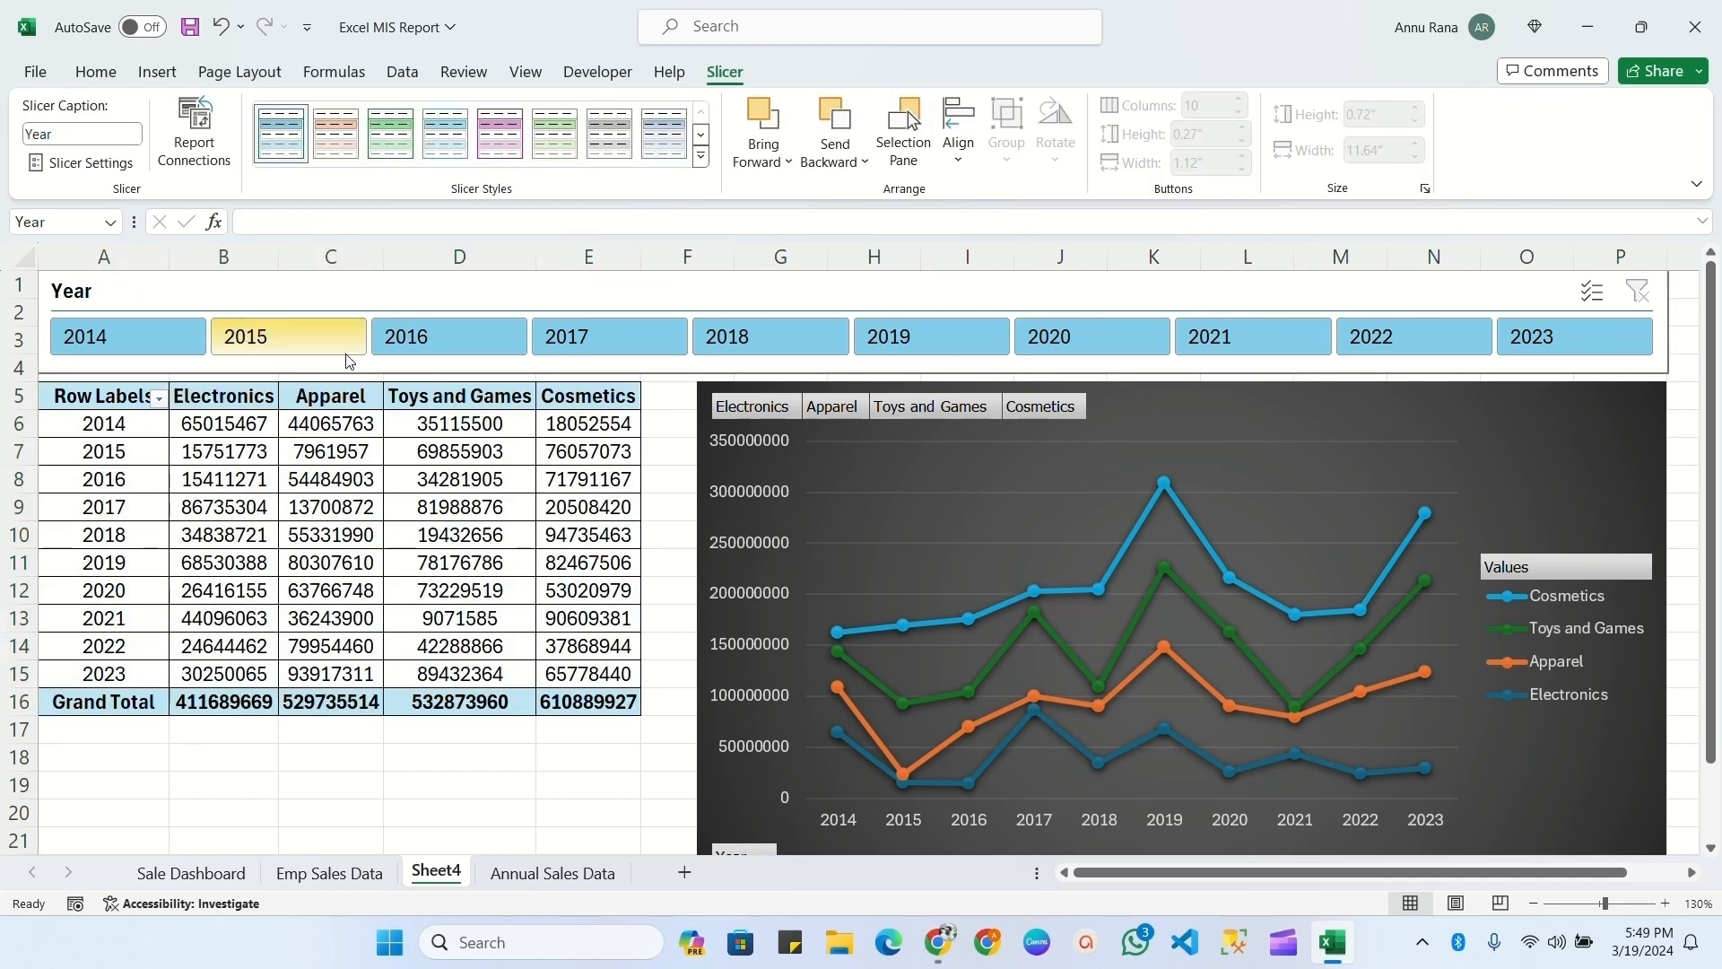
- Test the Year slicer by filtering to 2014 only and clear the filter
{"action": "left_click", "coordinate": [132, 340]}
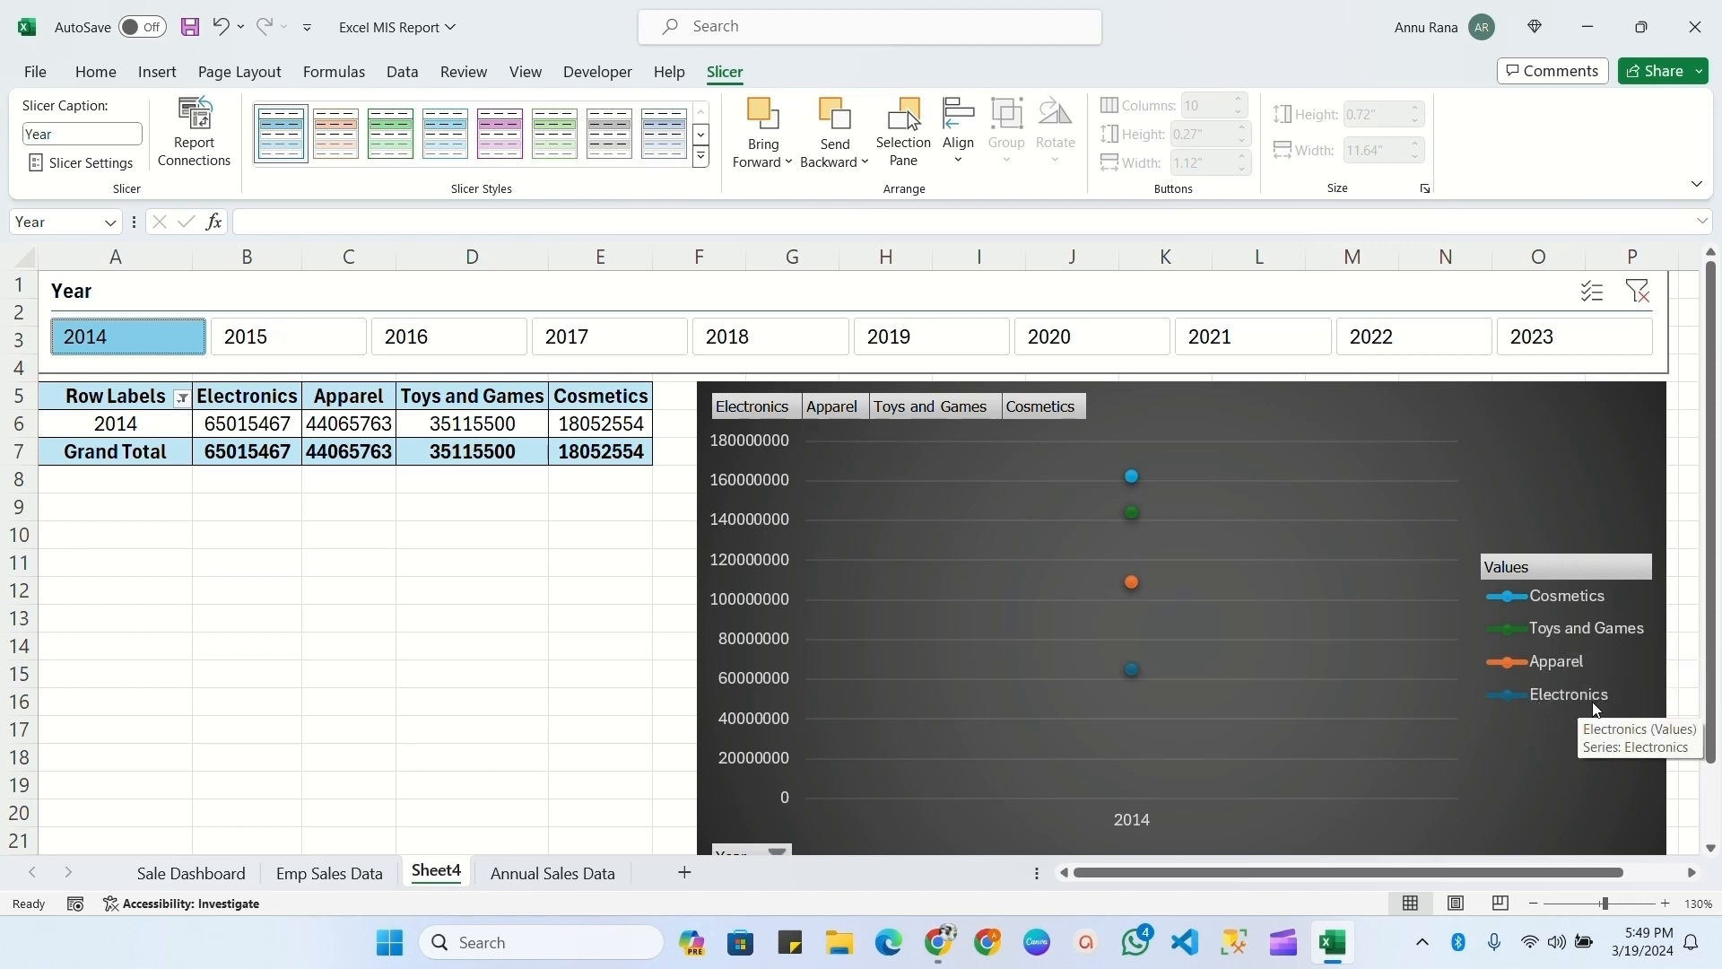
{"action": "left_click", "coordinate": [1624, 296]}
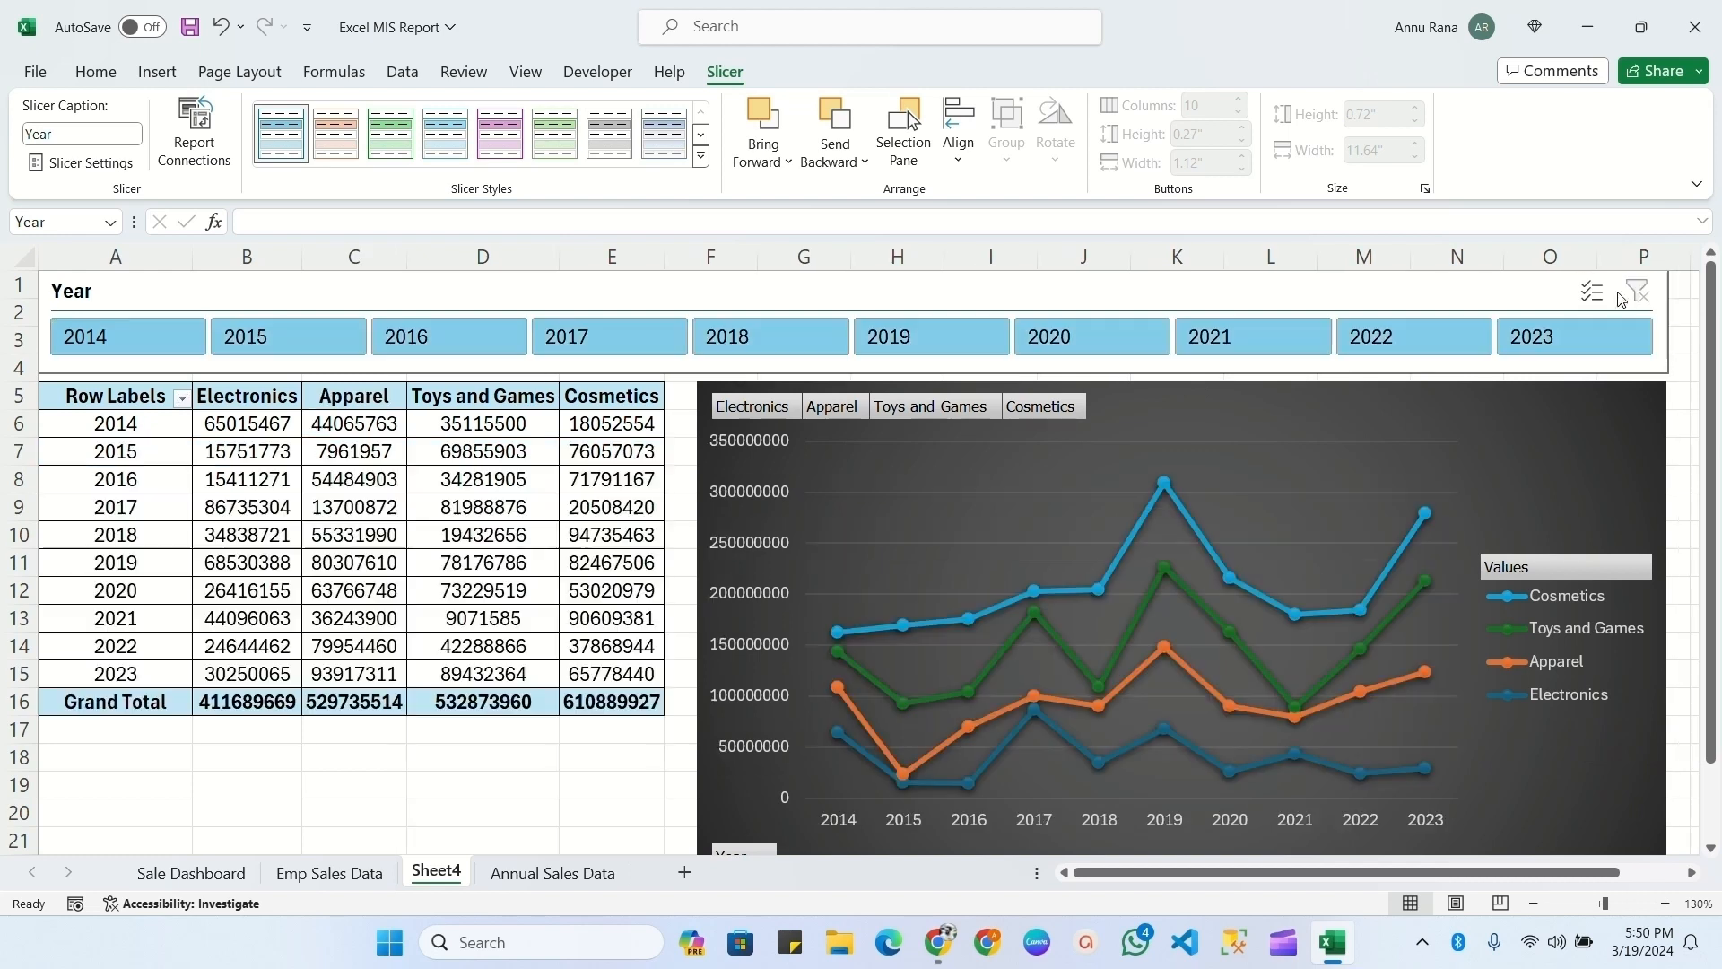
- Turn on multi-select in the Year slicer, filter to 2014 and 2015, and compare the category values in the chart
{"action": "left_click", "coordinate": [1608, 303]}
{"action": "left_click", "coordinate": [121, 337]}
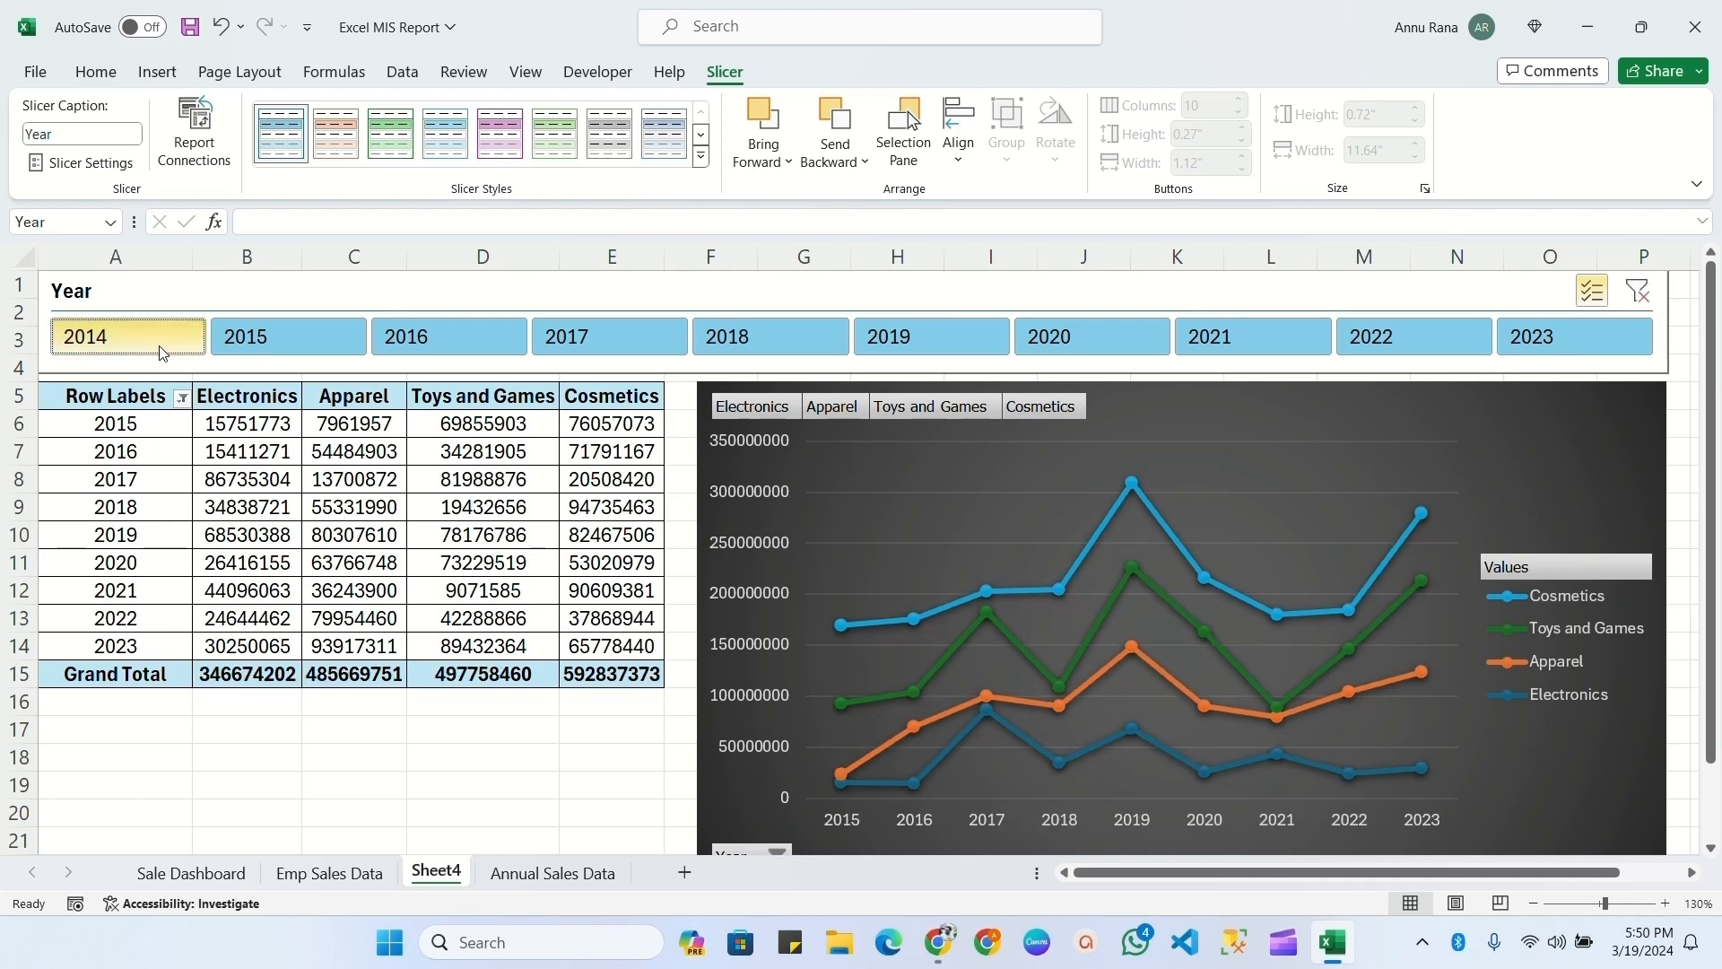
{"action": "left_click", "coordinate": [159, 346]}
{"action": "left_click", "coordinate": [325, 349]}
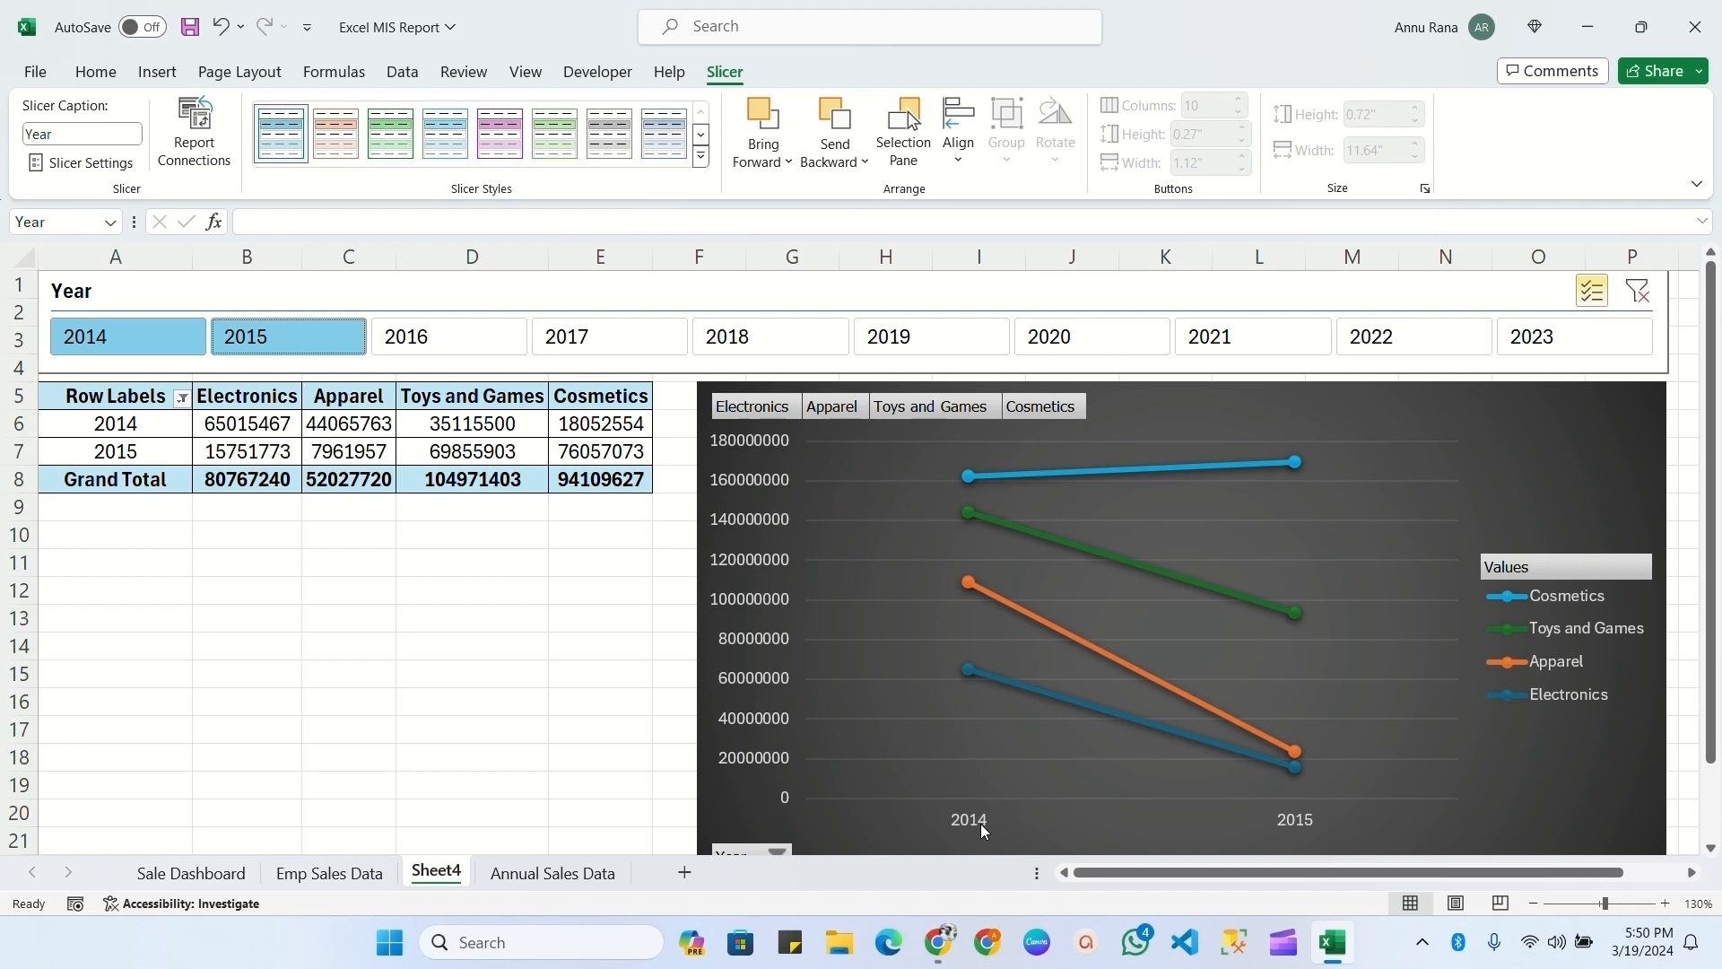
{"action": "mouse_move", "coordinate": [972, 483]}
{"action": "mouse_move", "coordinate": [979, 592]}
{"action": "mouse_move", "coordinate": [1299, 760]}
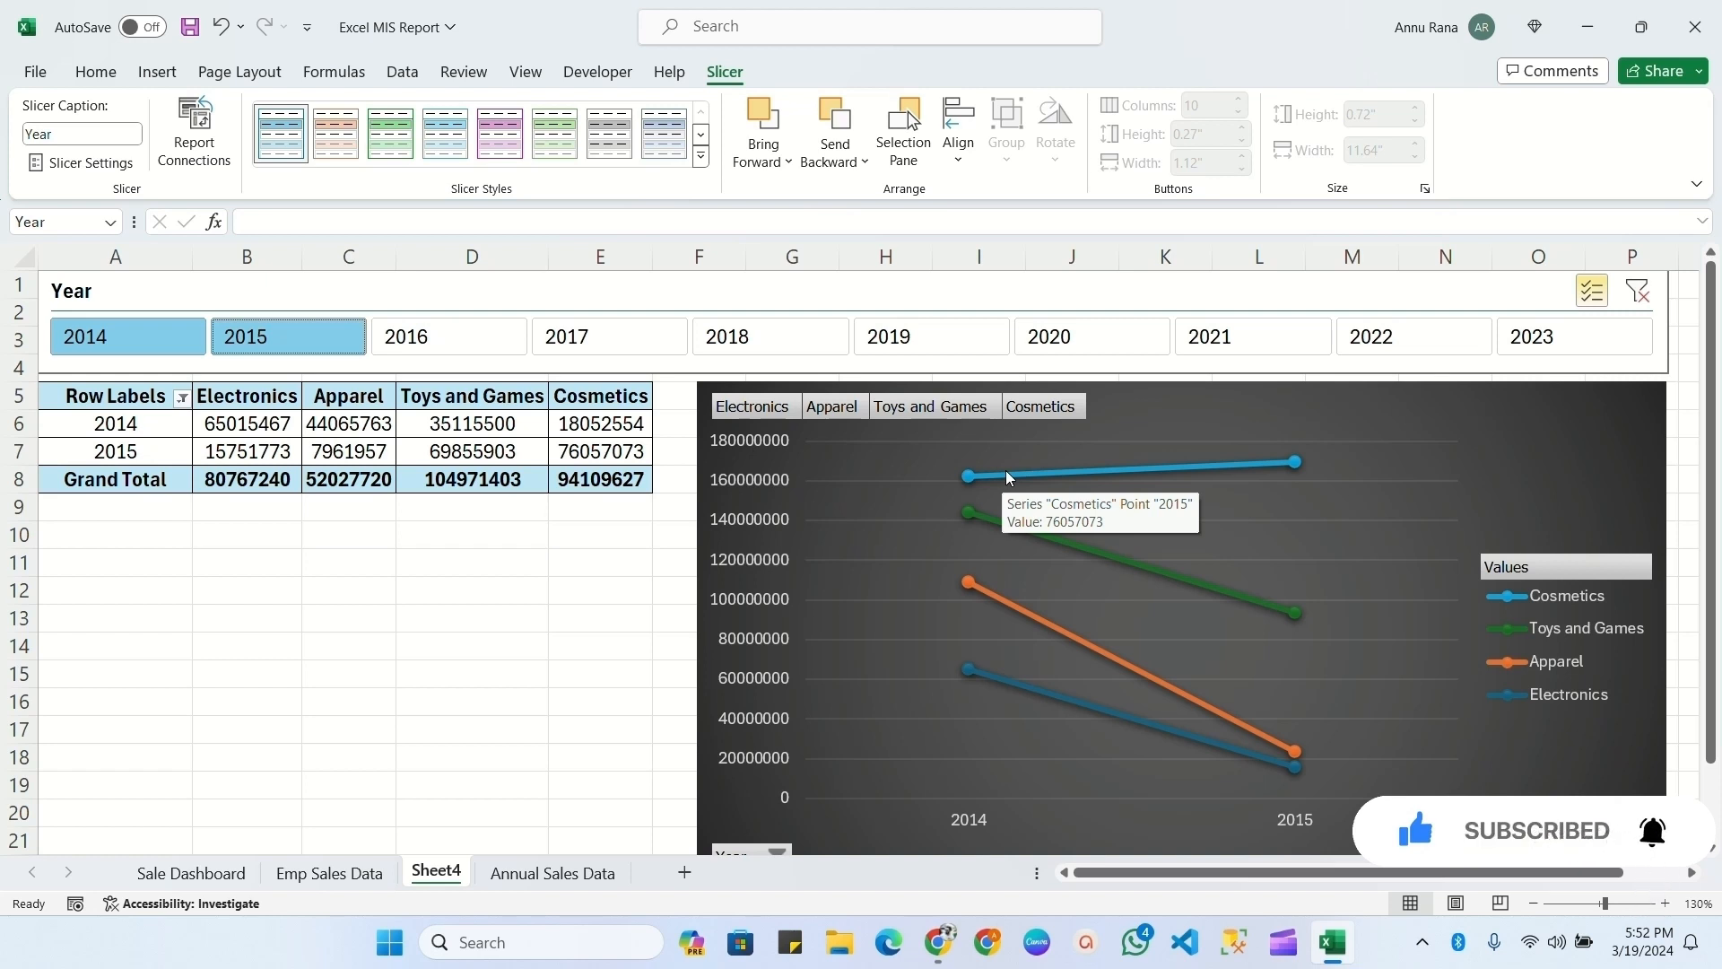
- Add 2016 and 2017 to the Year slicer selection and examine the category trends in the chart and PivotTable
{"action": "left_click", "coordinate": [454, 337]}
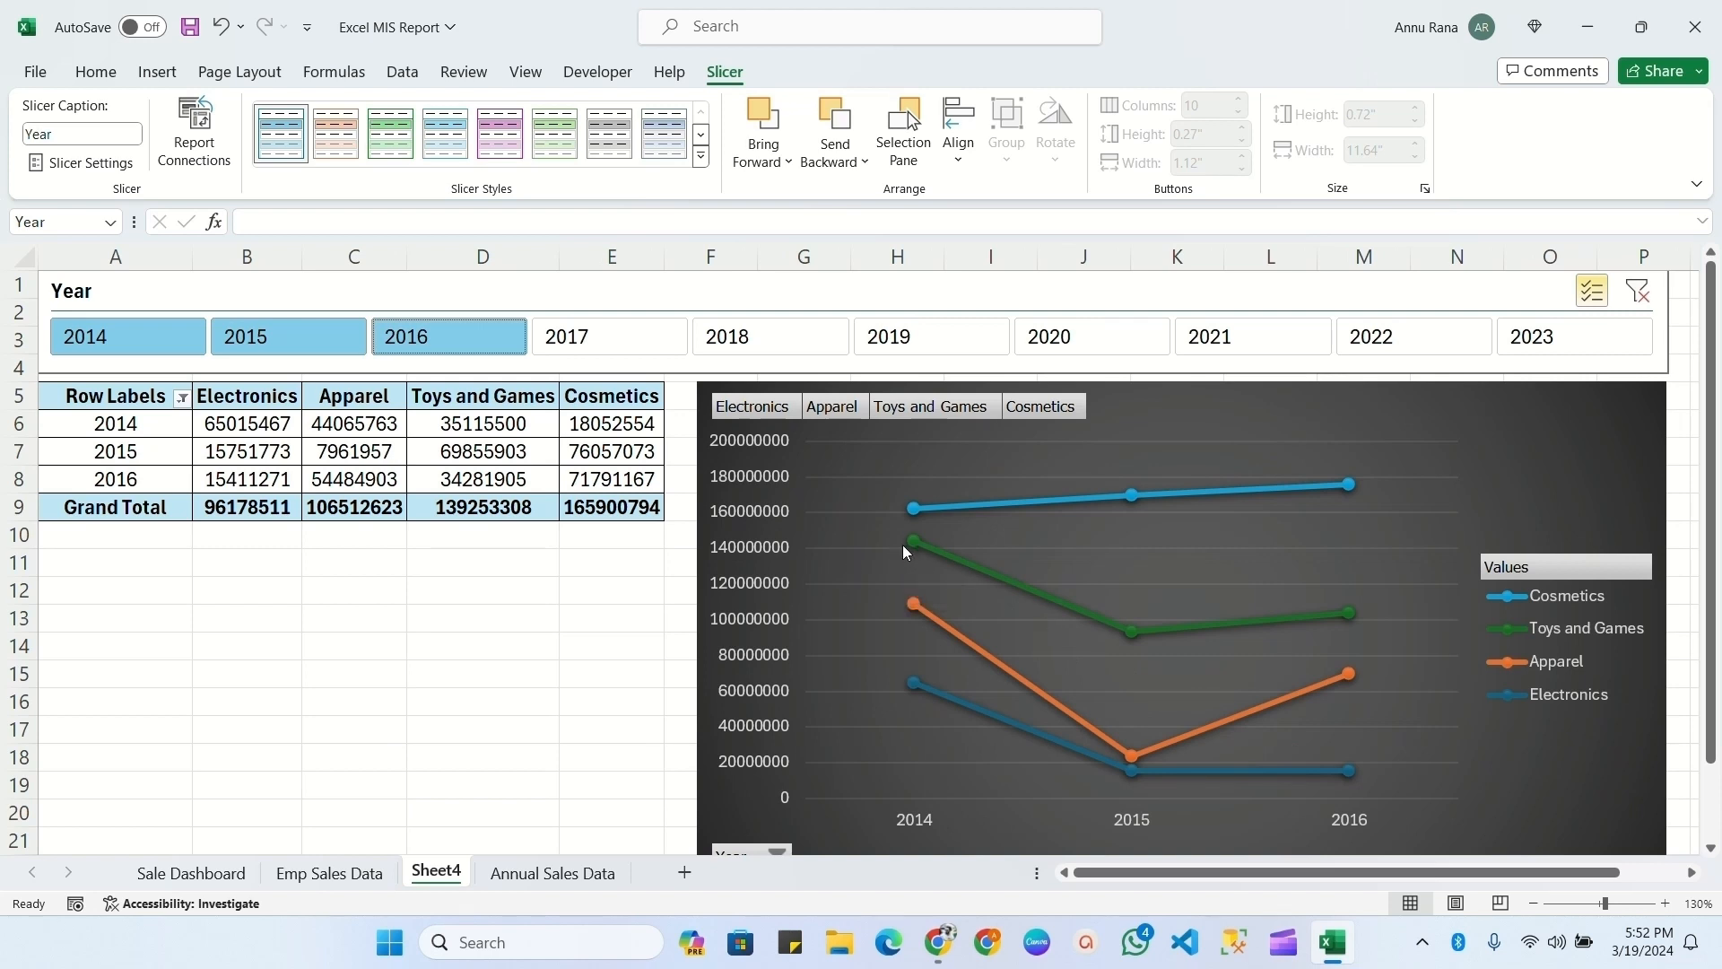
{"action": "mouse_move", "coordinate": [1135, 637]}
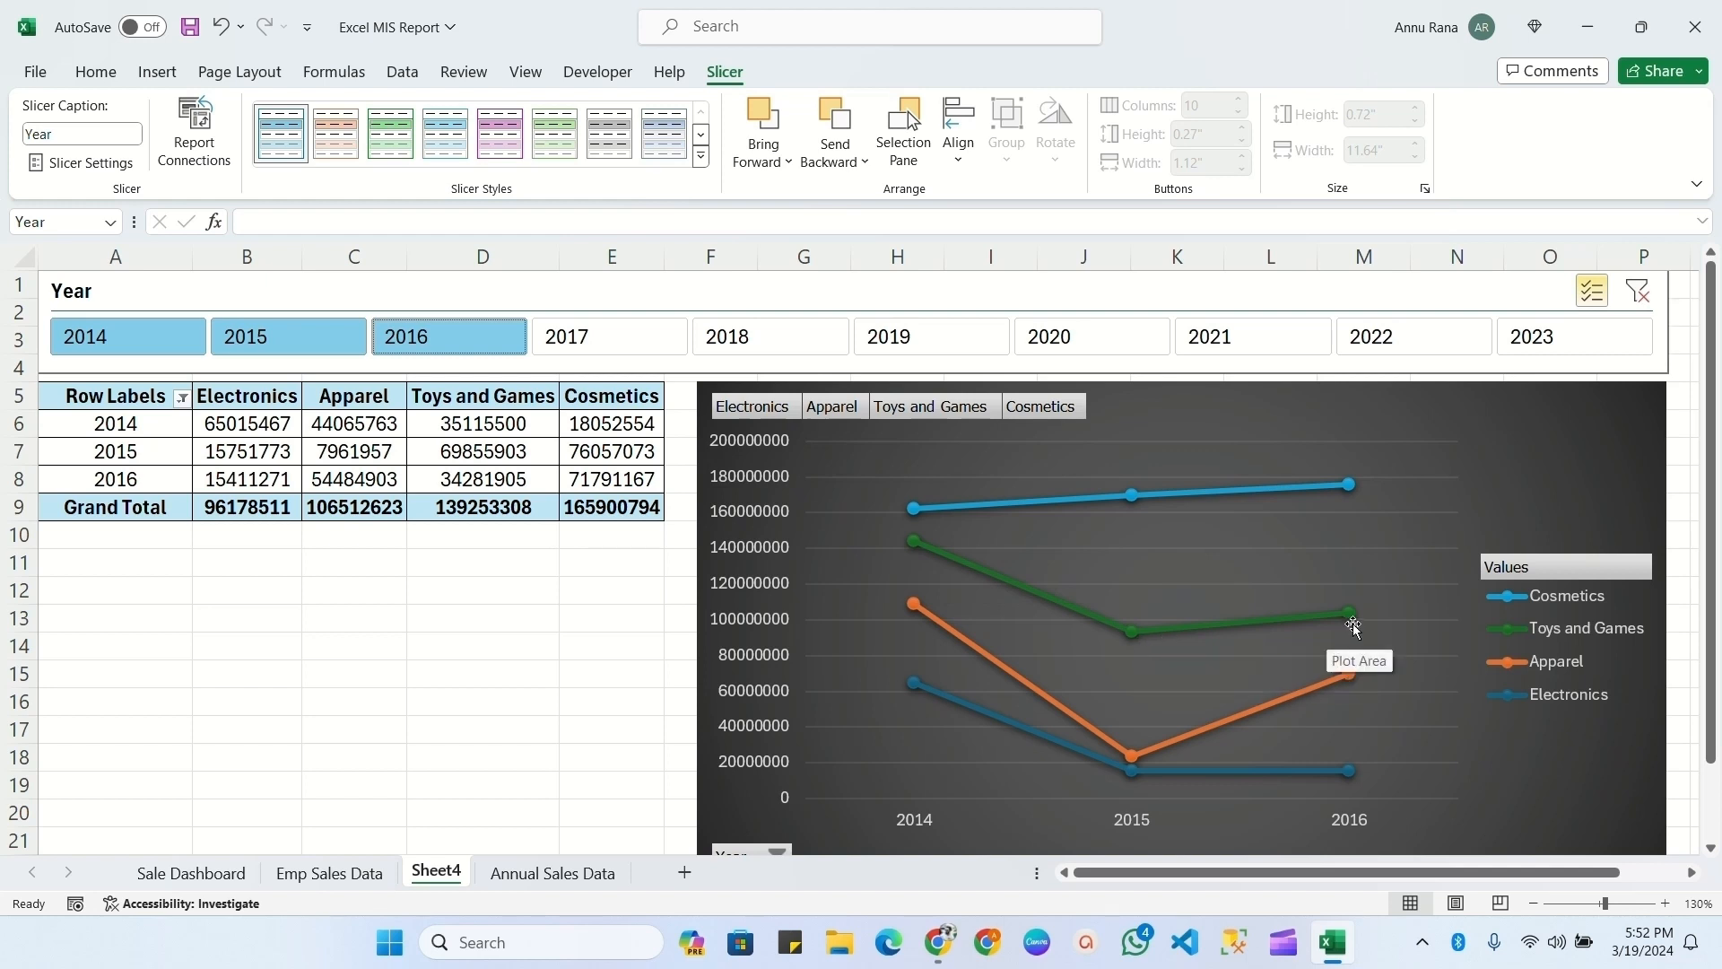
{"action": "mouse_move", "coordinate": [1347, 621]}
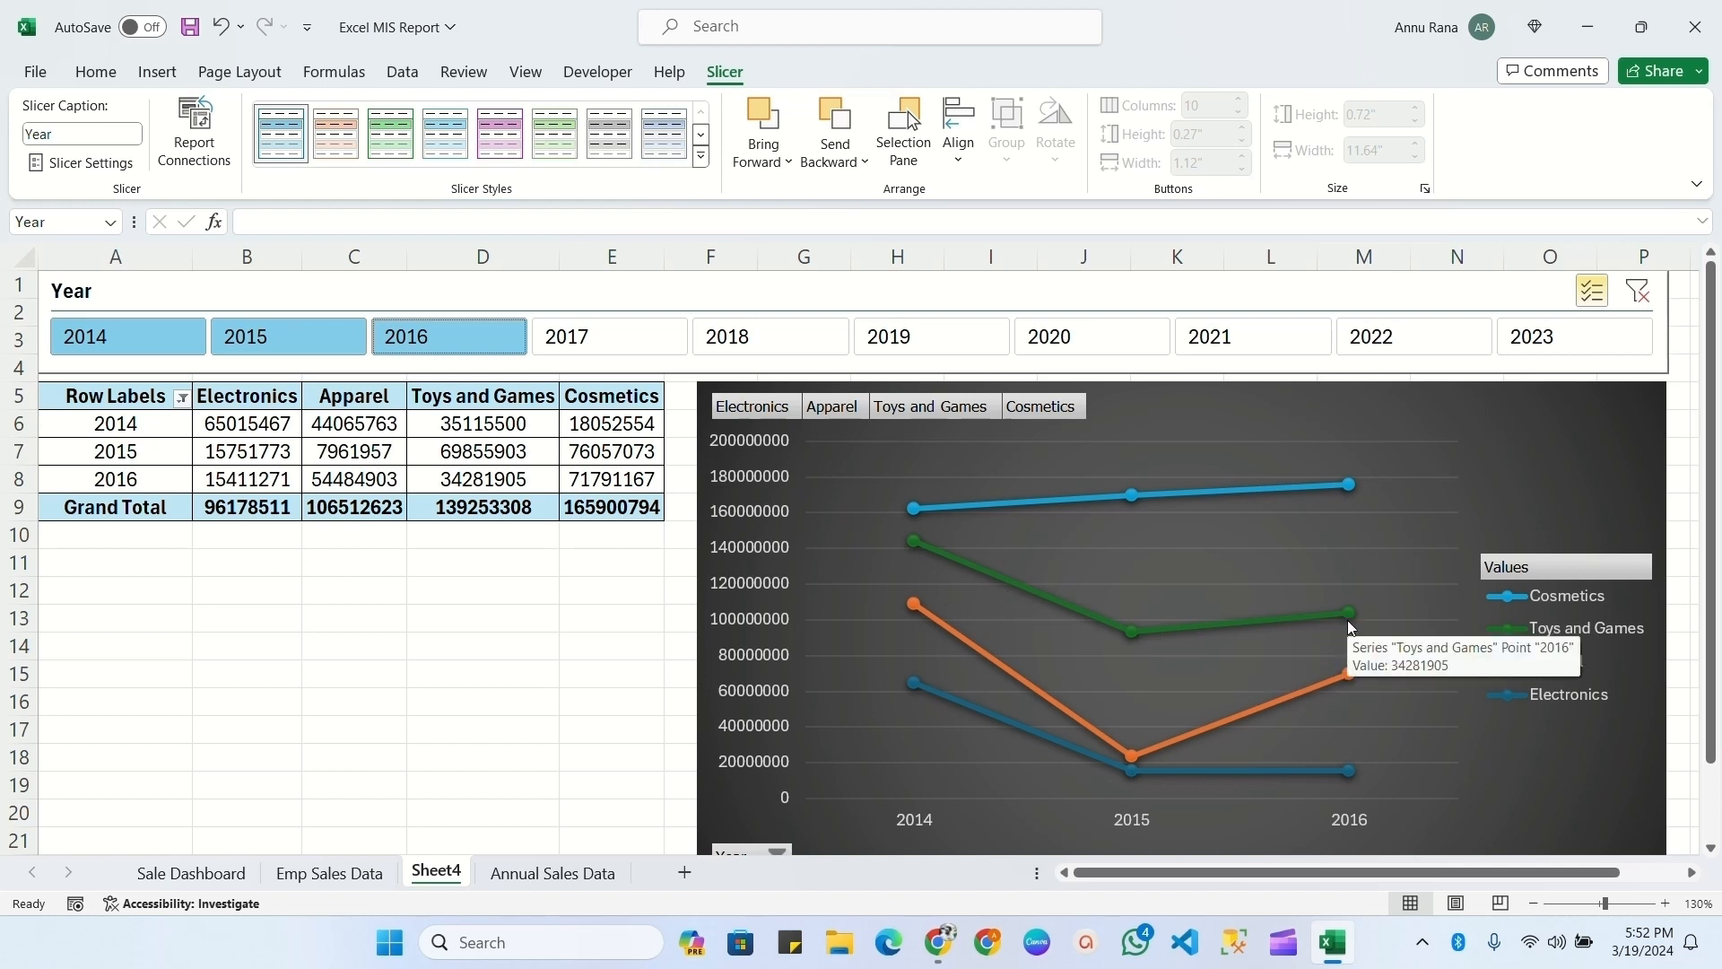
{"action": "left_click", "coordinate": [600, 338]}
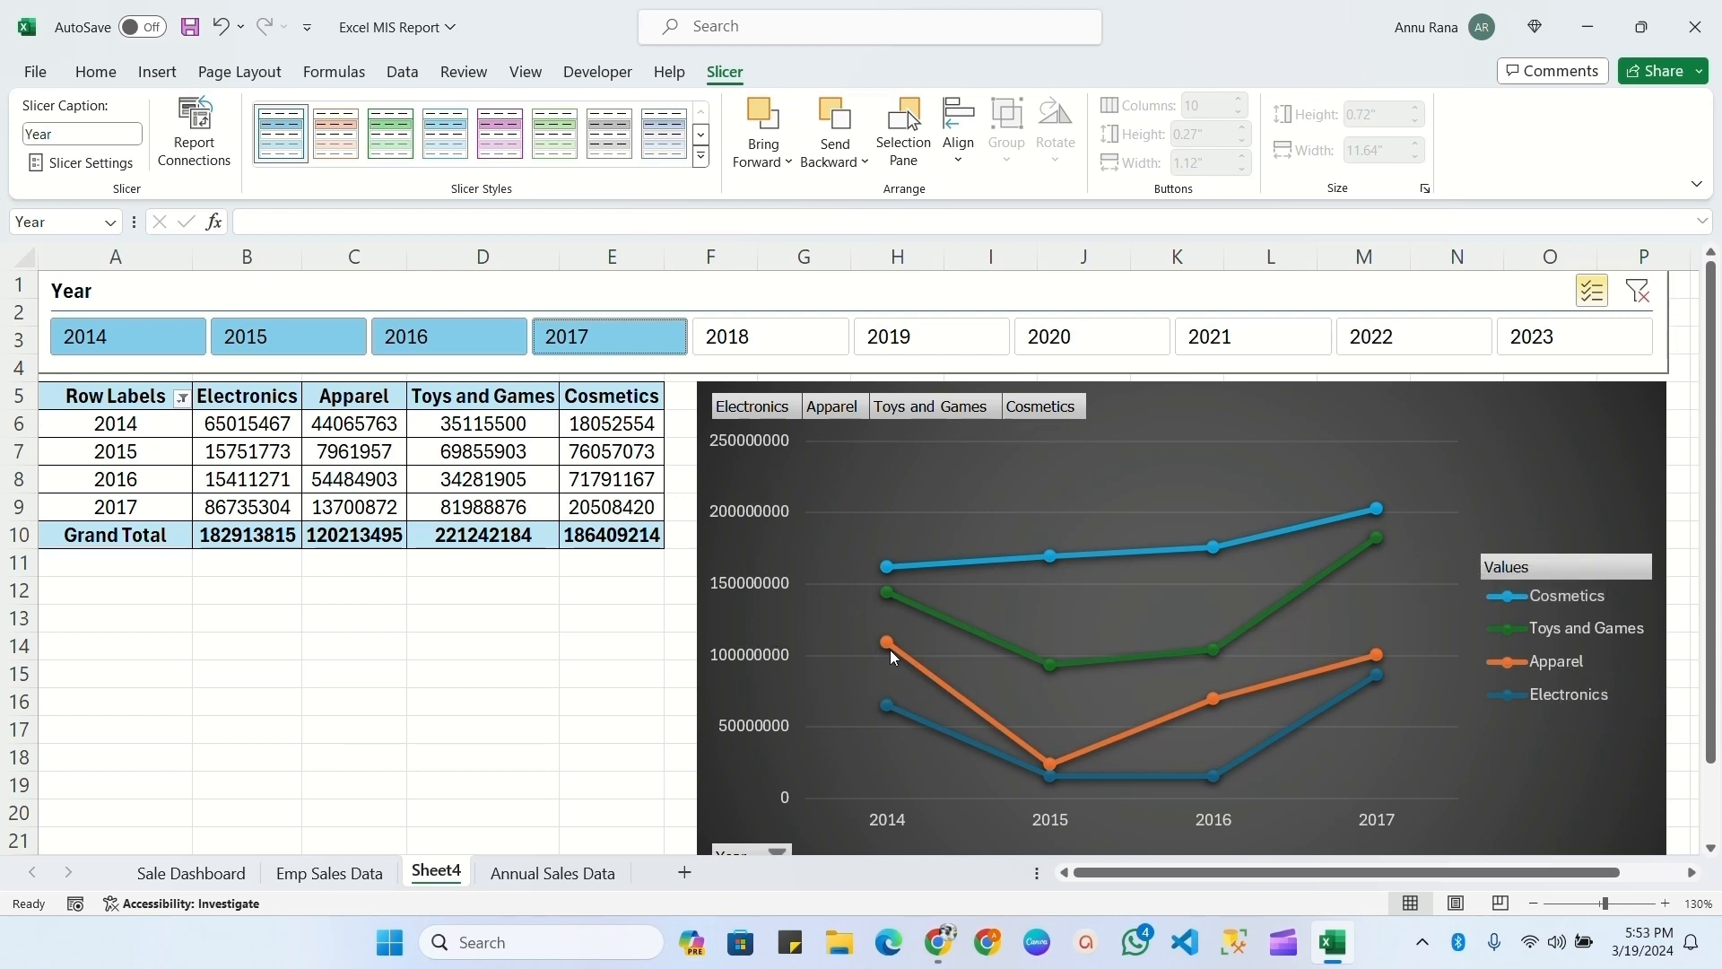
{"action": "mouse_move", "coordinate": [891, 654]}
{"action": "mouse_move", "coordinate": [1049, 768]}
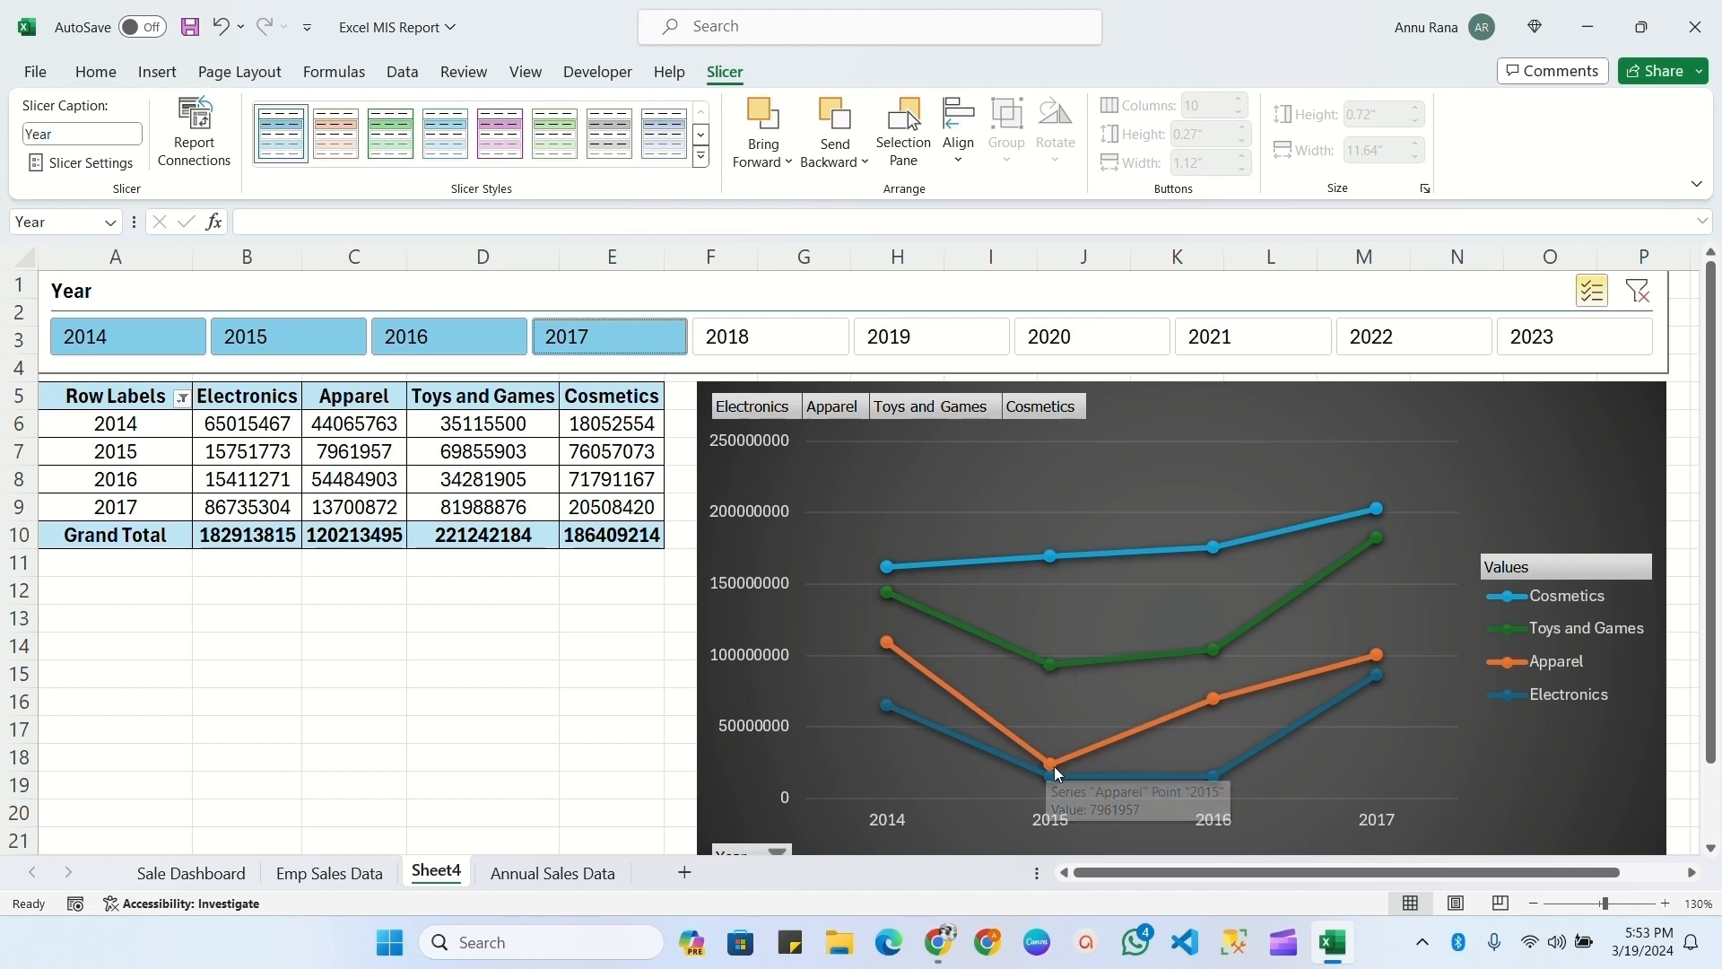
{"action": "mouse_move", "coordinate": [1198, 710]}
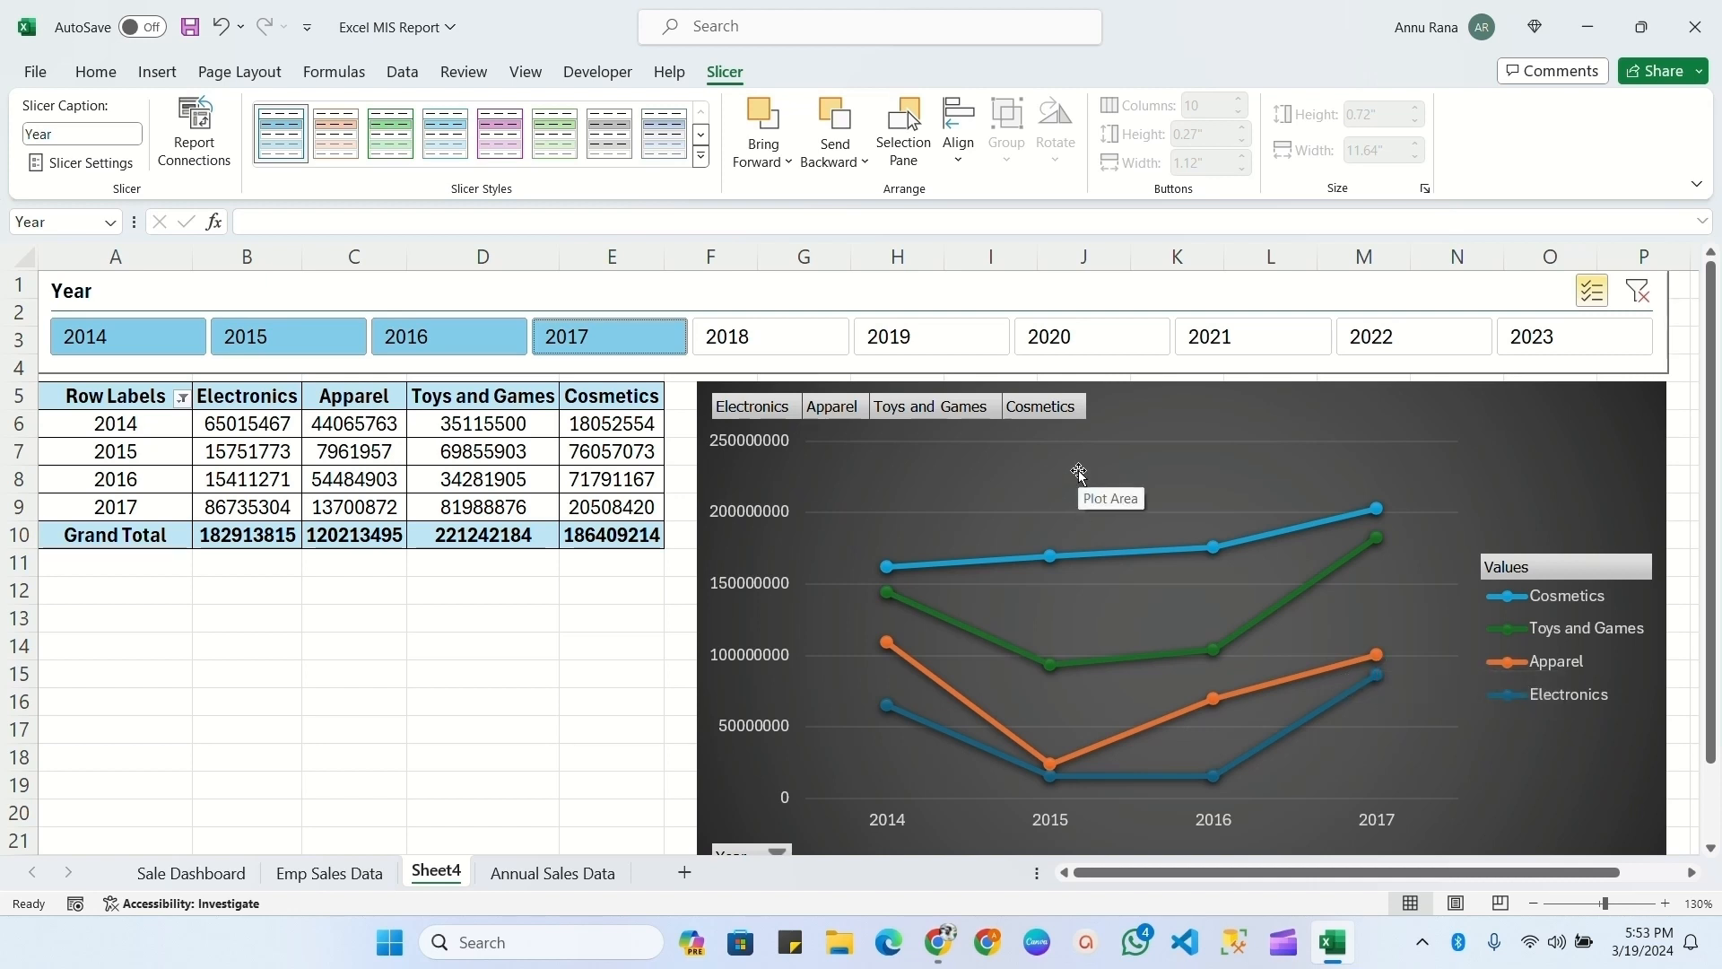
{"action": "left_click", "coordinate": [450, 579]}
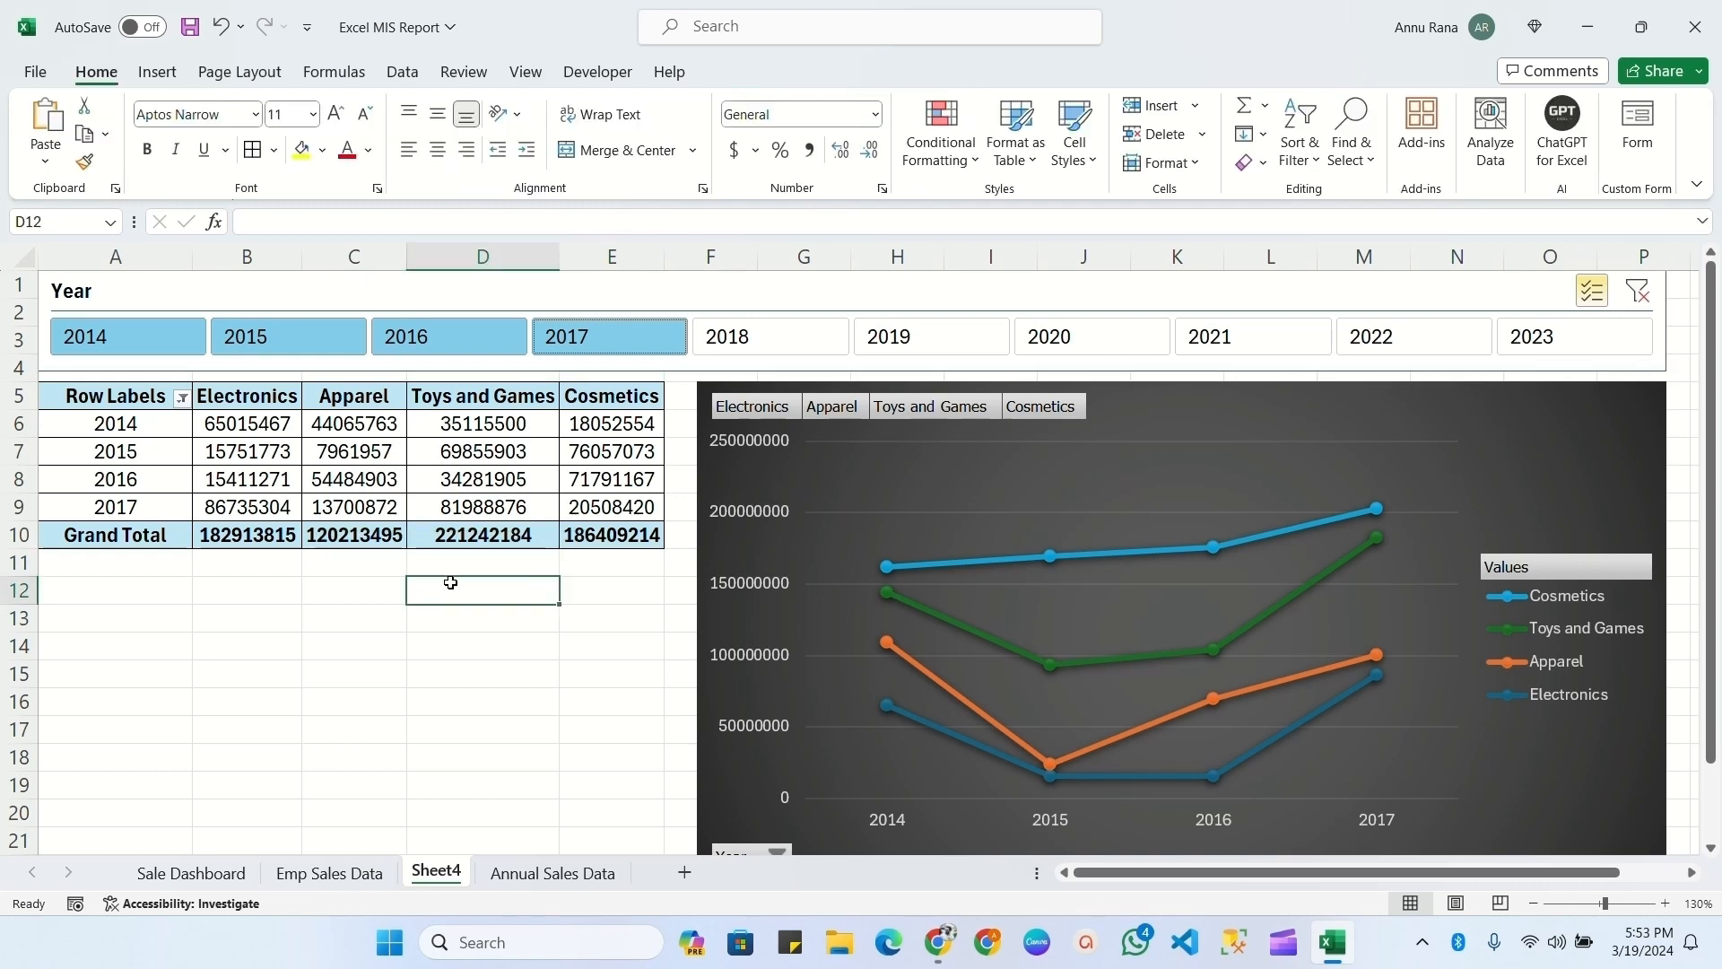
{"action": "left_click_drag", "start_coordinate": [72, 398], "coordinate": [611, 535]}
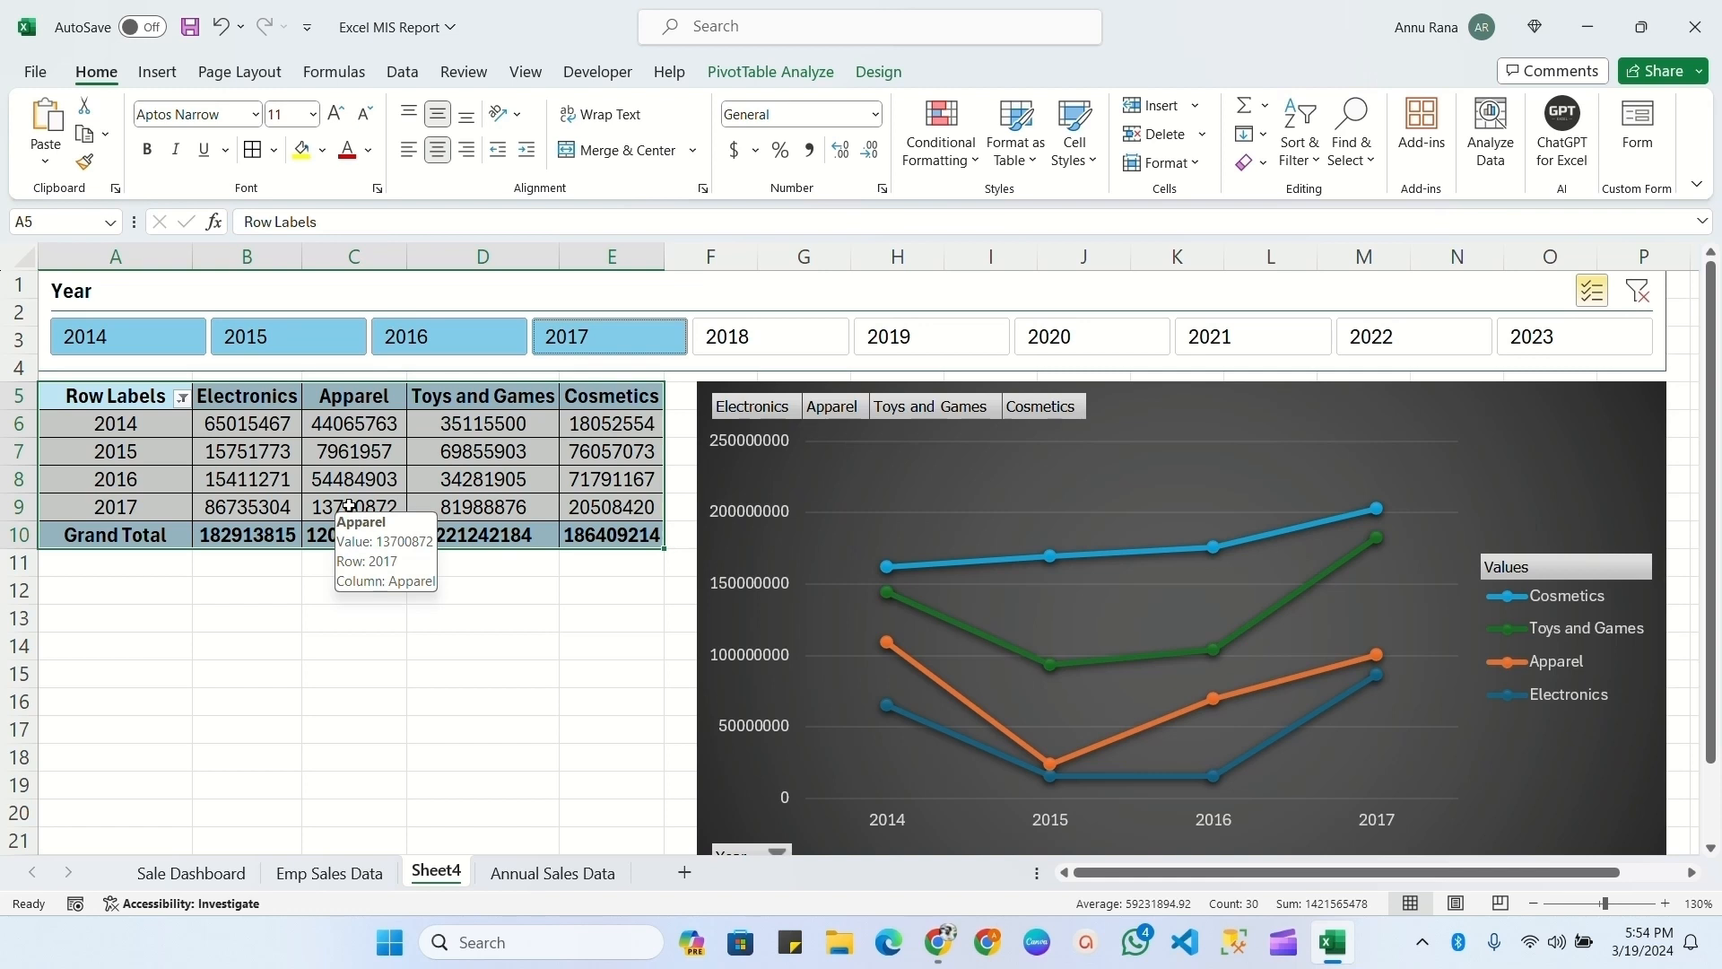
- Rename the Sheet4 worksheet as Annual Sales Comp. Dashboard
{"action": "right_click", "coordinate": [436, 873]}
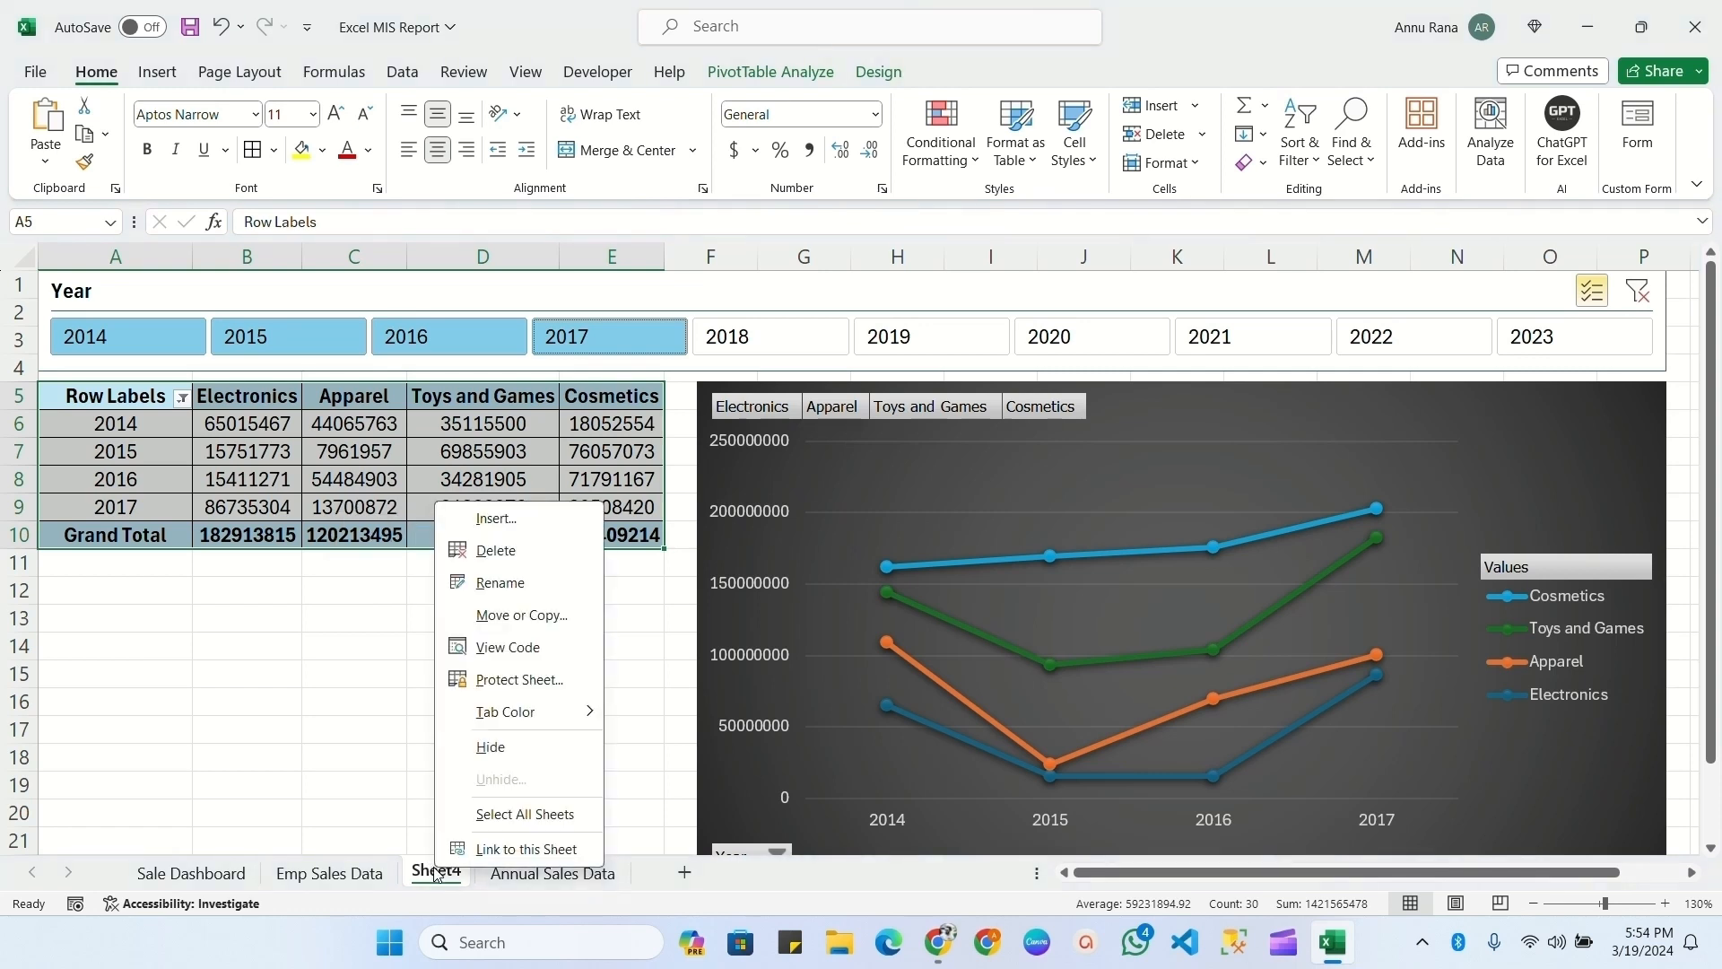
{"action": "left_click", "coordinate": [493, 581]}
{"action": "type", "text": "Annual S"}
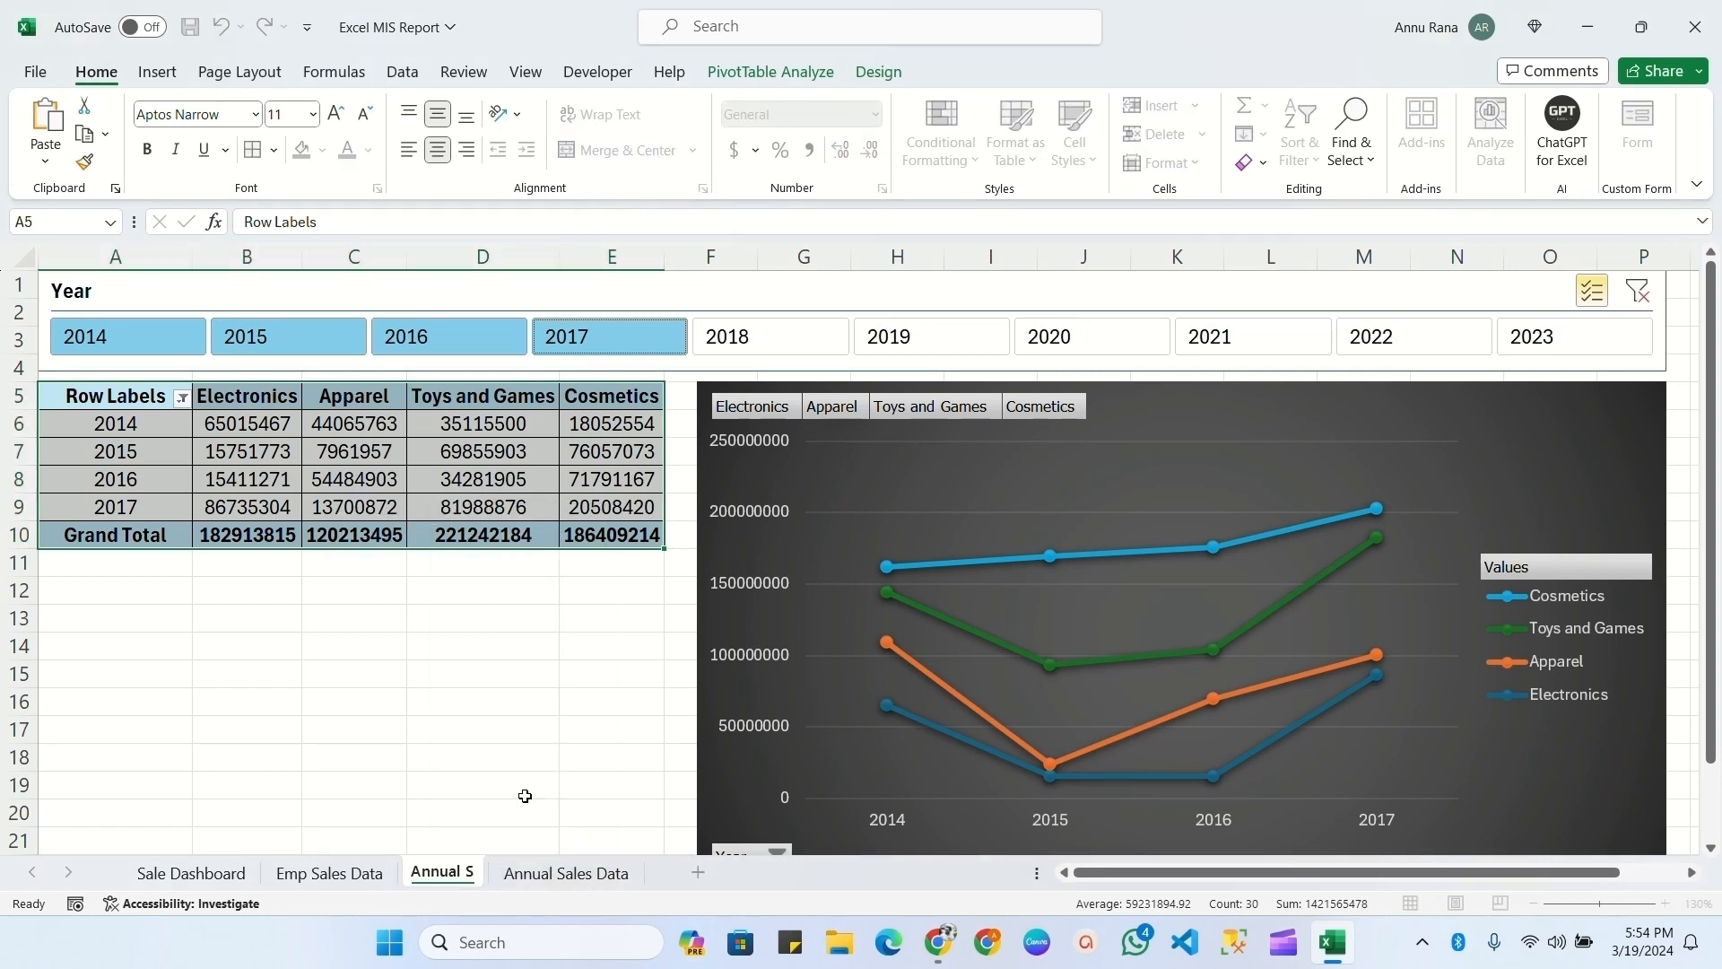
{"action": "type", "text": "ales Comp. Dashboard"}
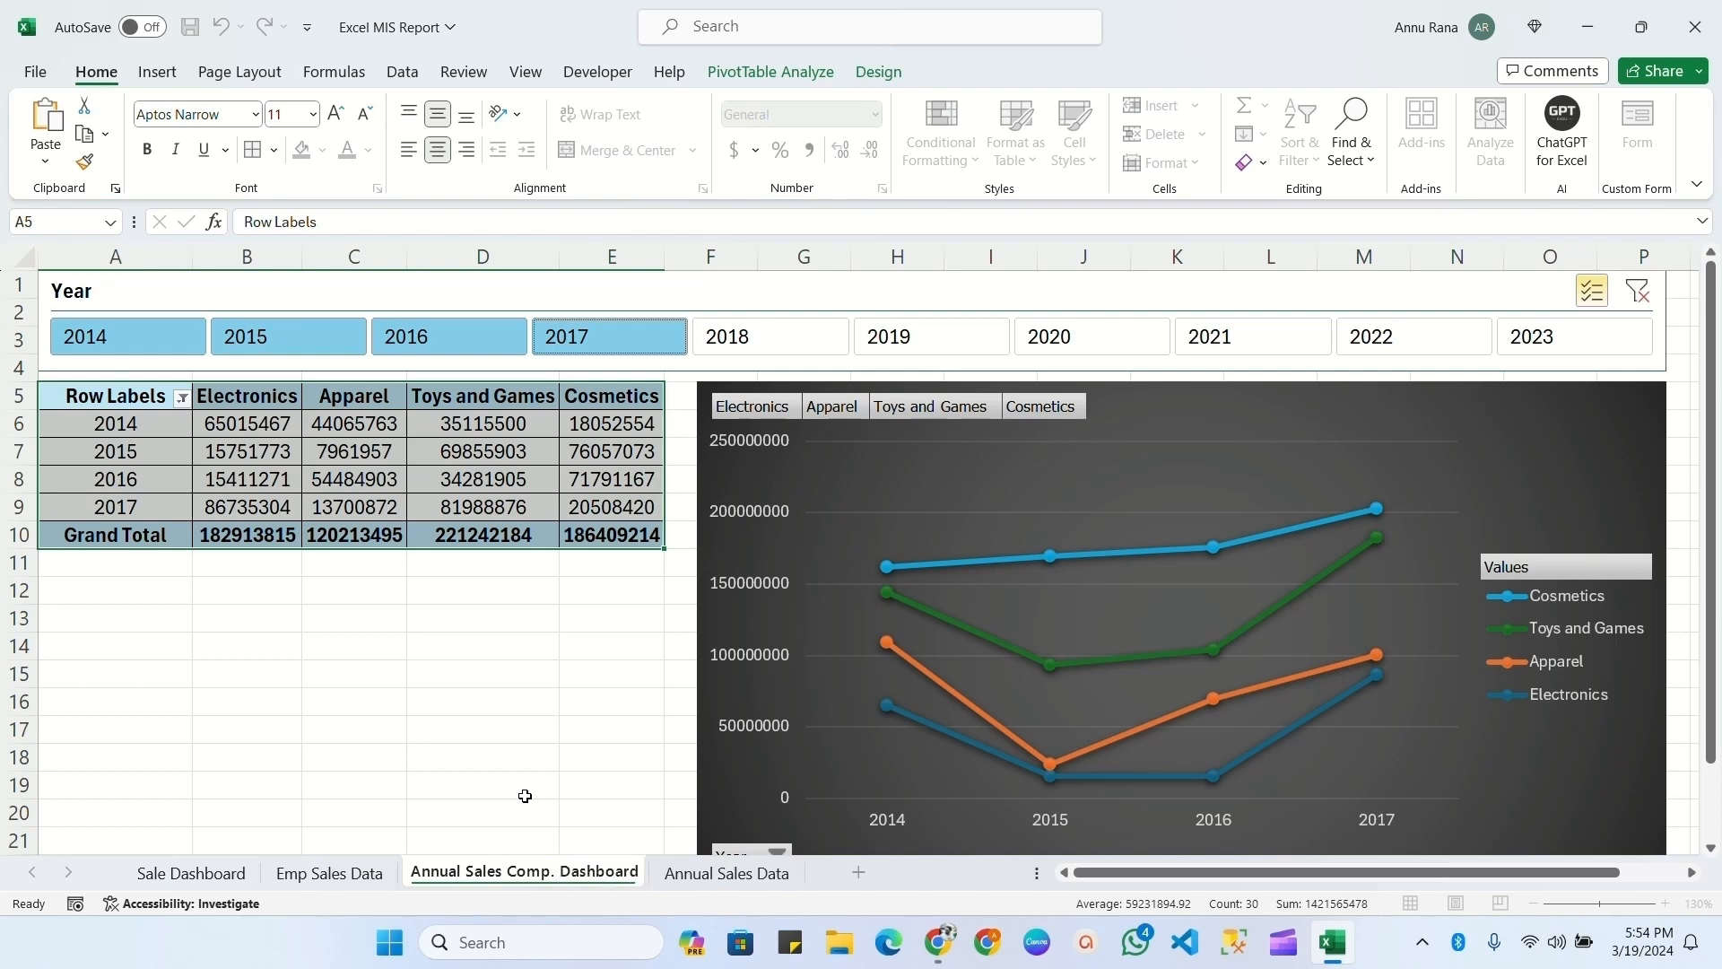
{"action": "key", "text": "Return"}
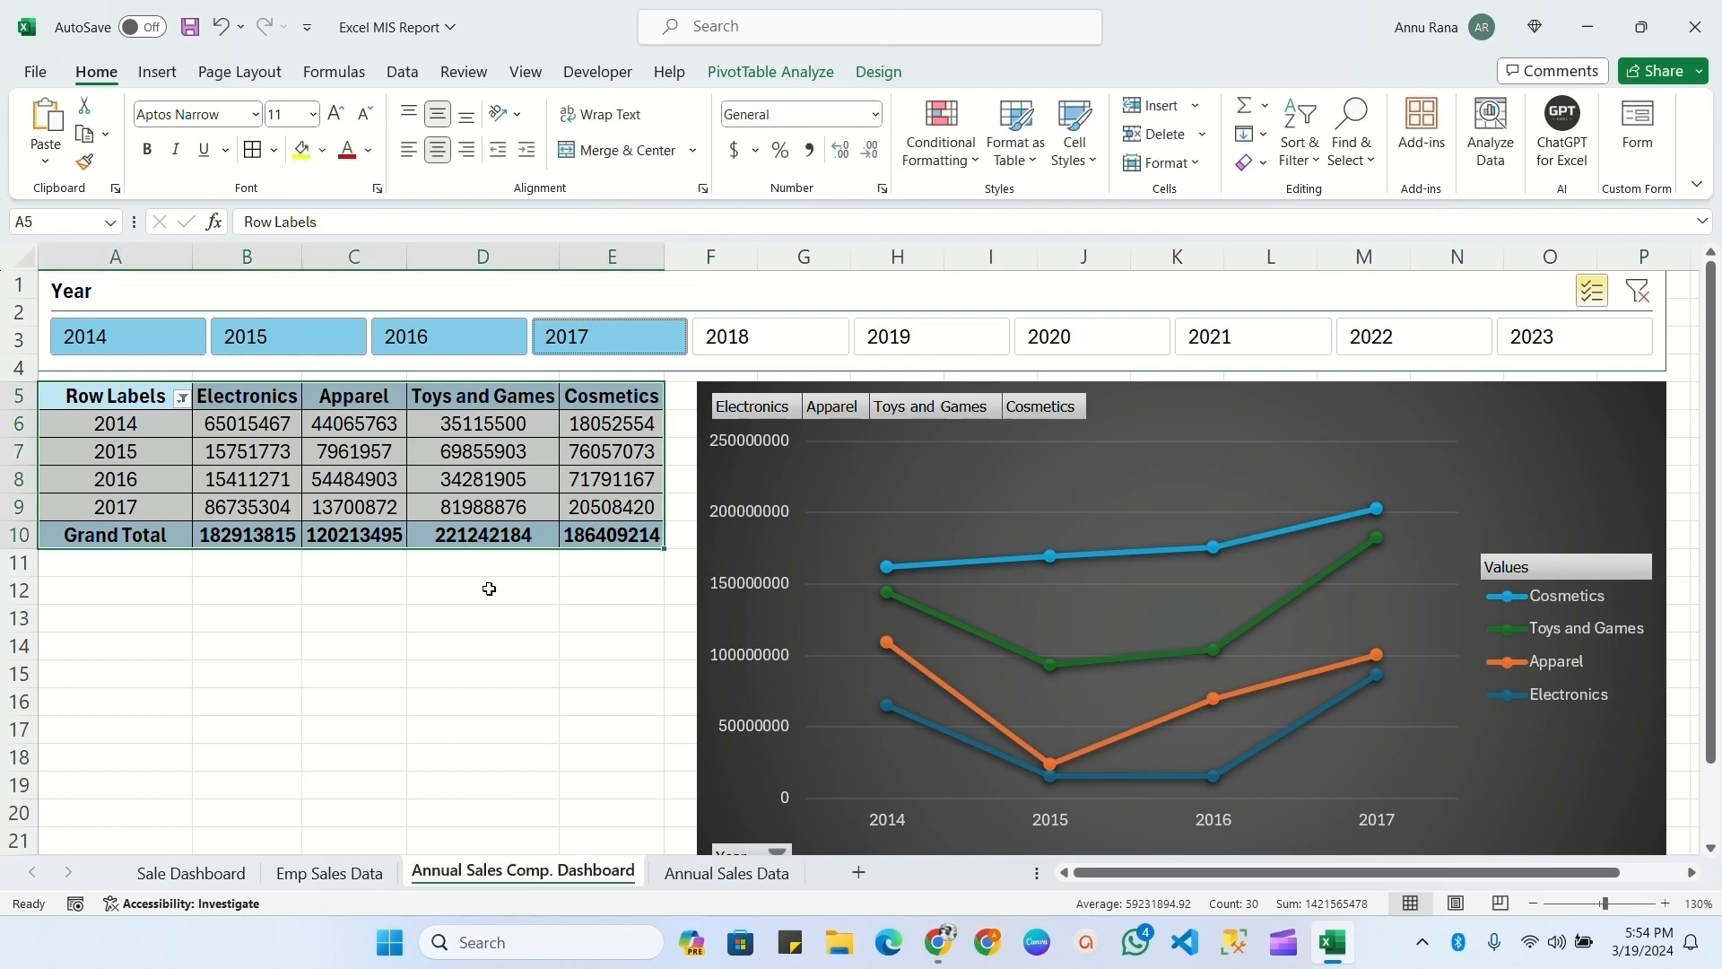
{"action": "left_click", "coordinate": [521, 758]}
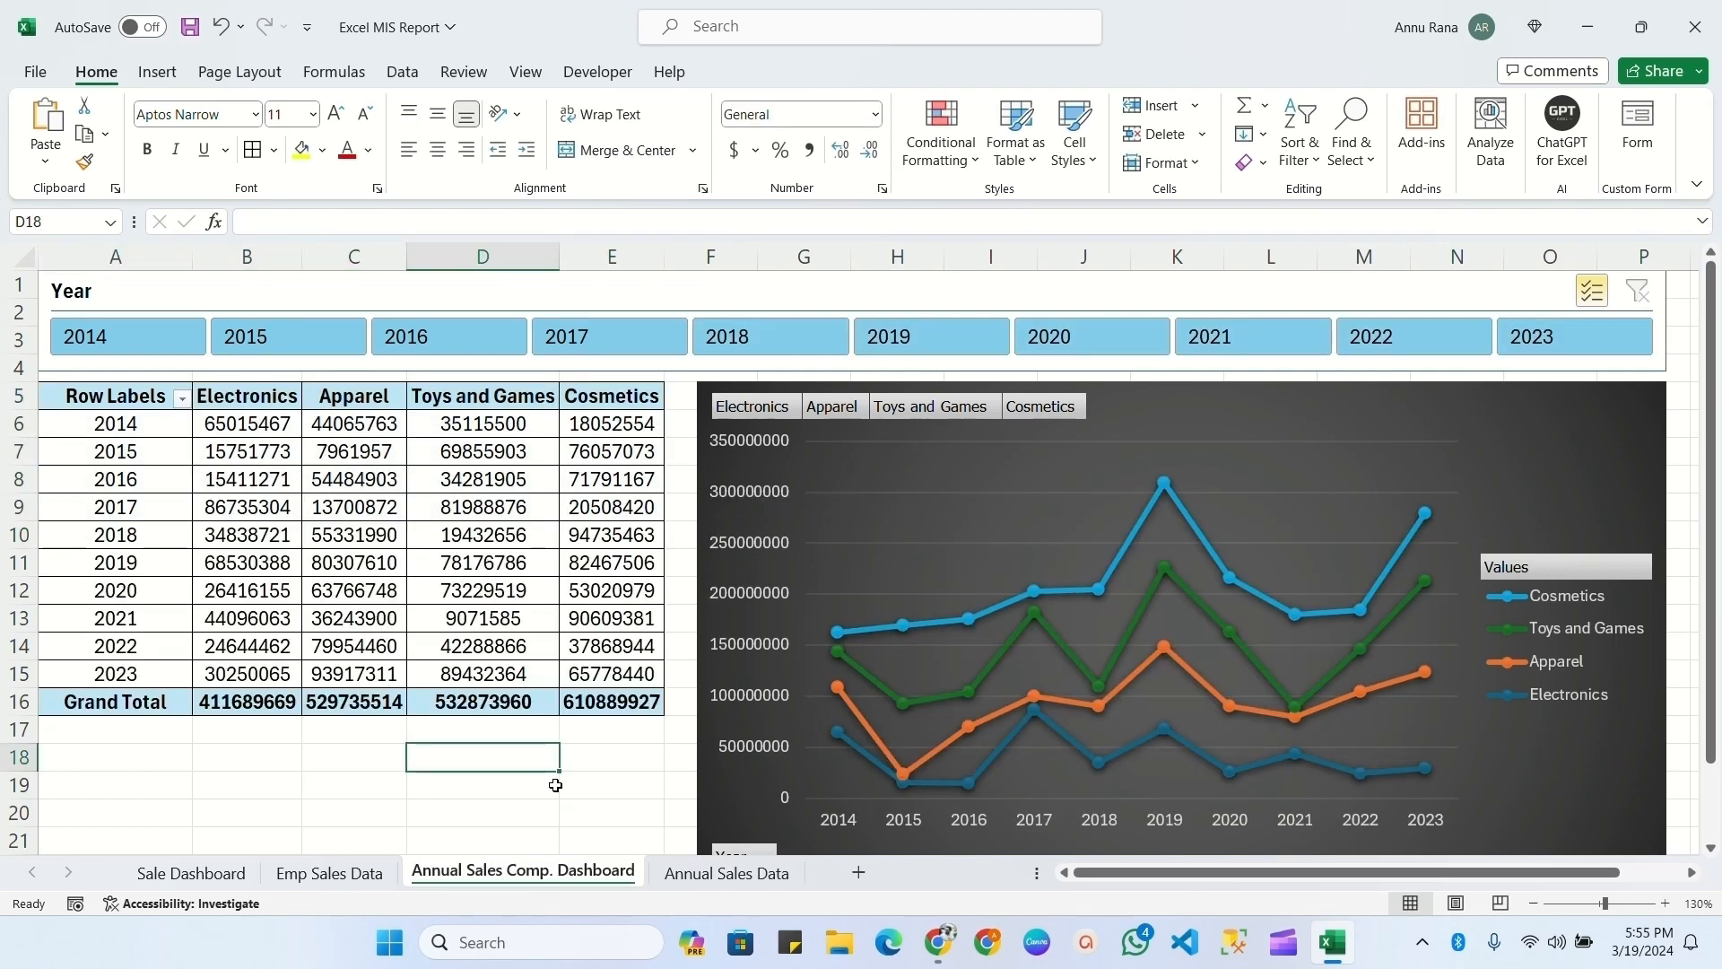